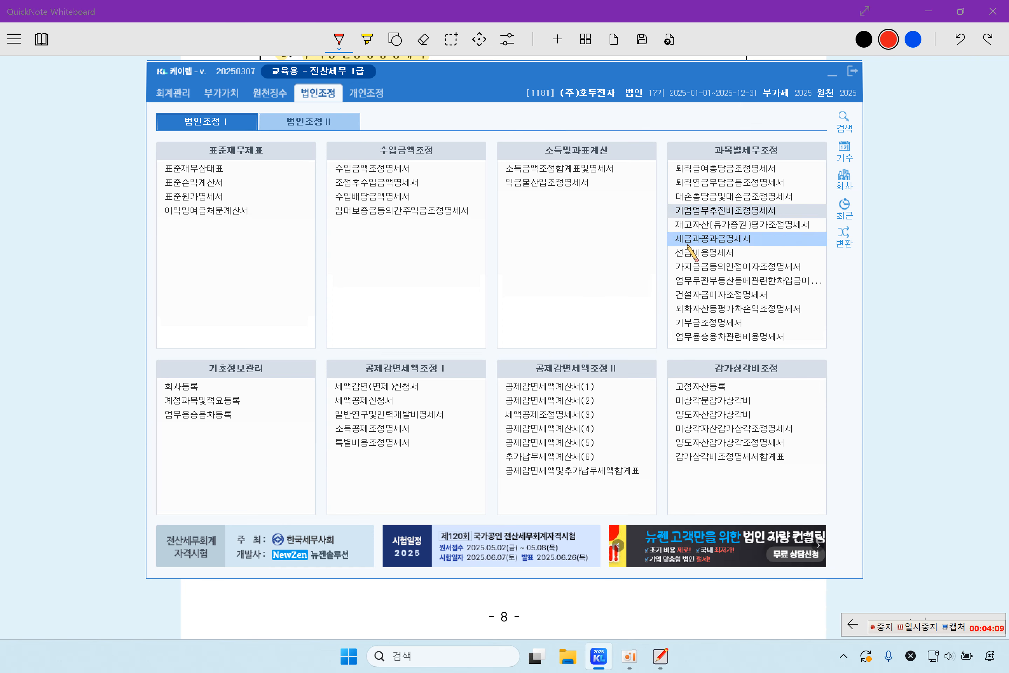
- Open the 기업업무추진비조정명세서 and load the existing data into it, accepting the replacement of existing entries
click(706, 210)
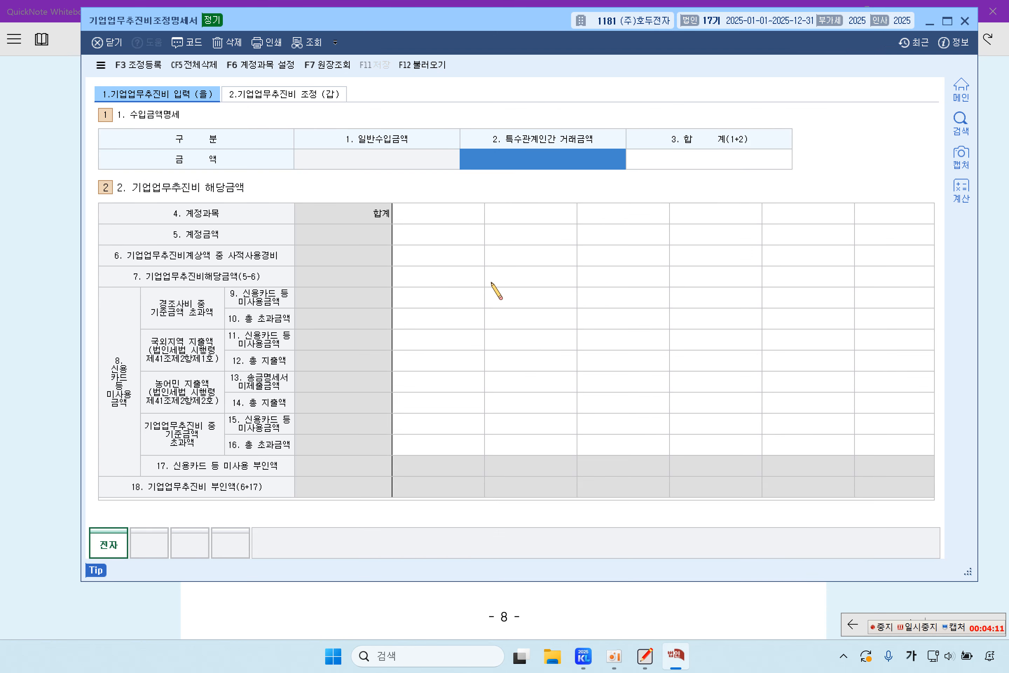
click(438, 65)
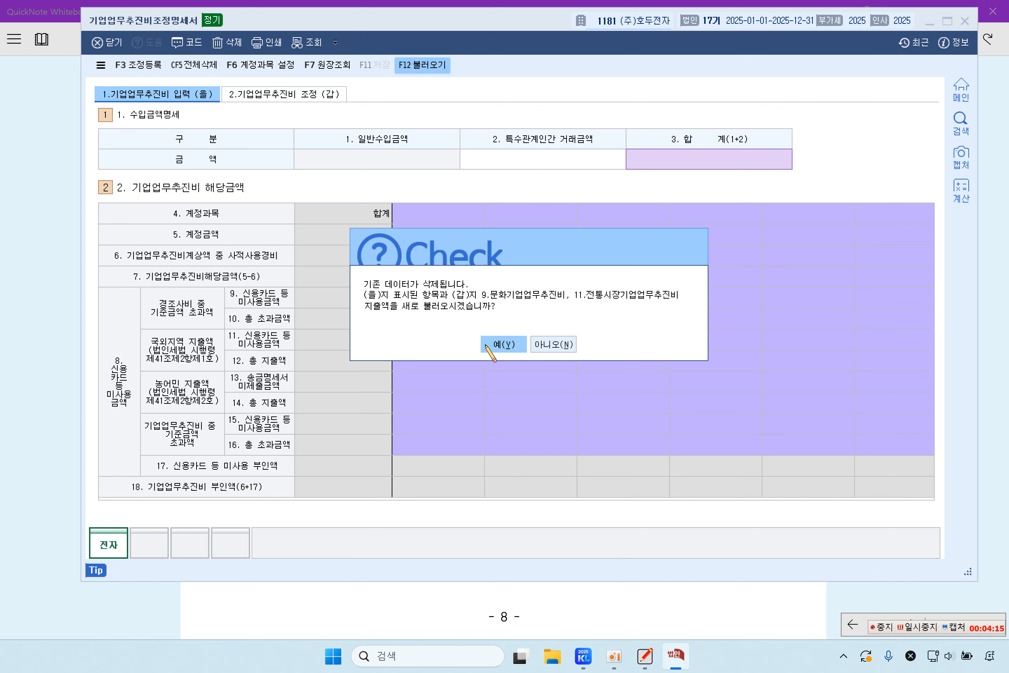
click(500, 340)
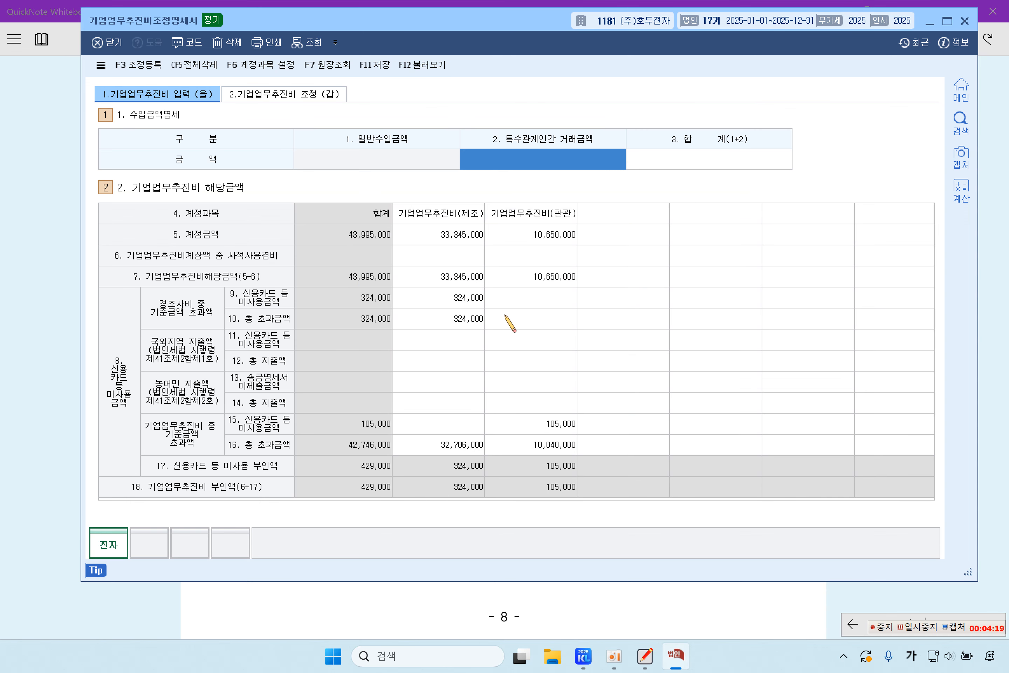
- Examine the loaded account, condolence-expense and over-threshold amounts in the 기업업무추진비(제조) and 기업업무추진비(판관) columns
click(456, 220)
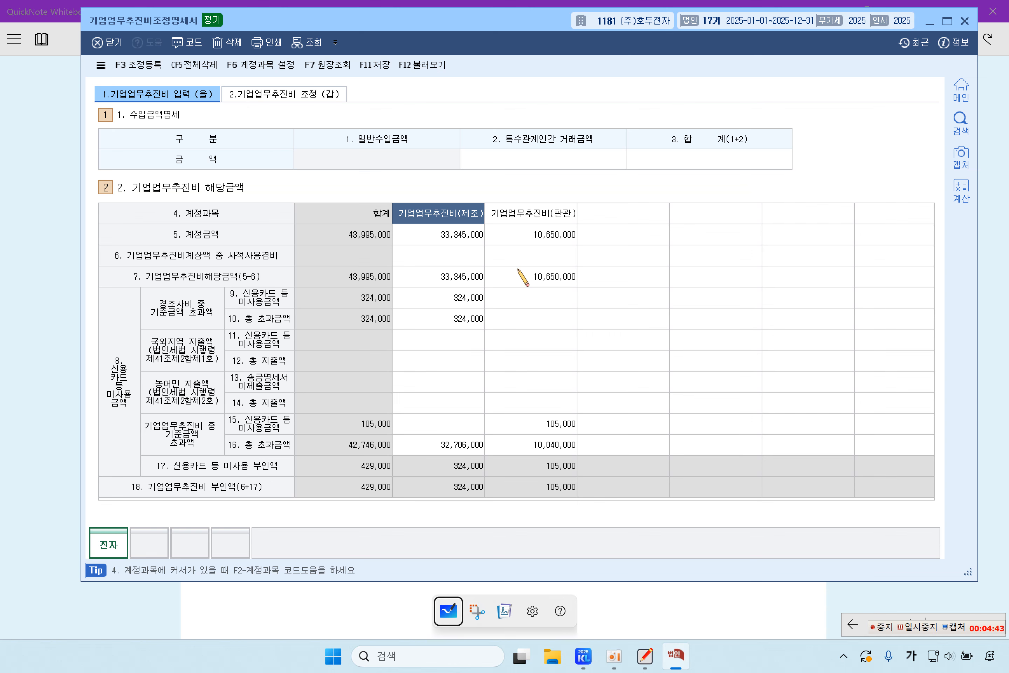
click(454, 243)
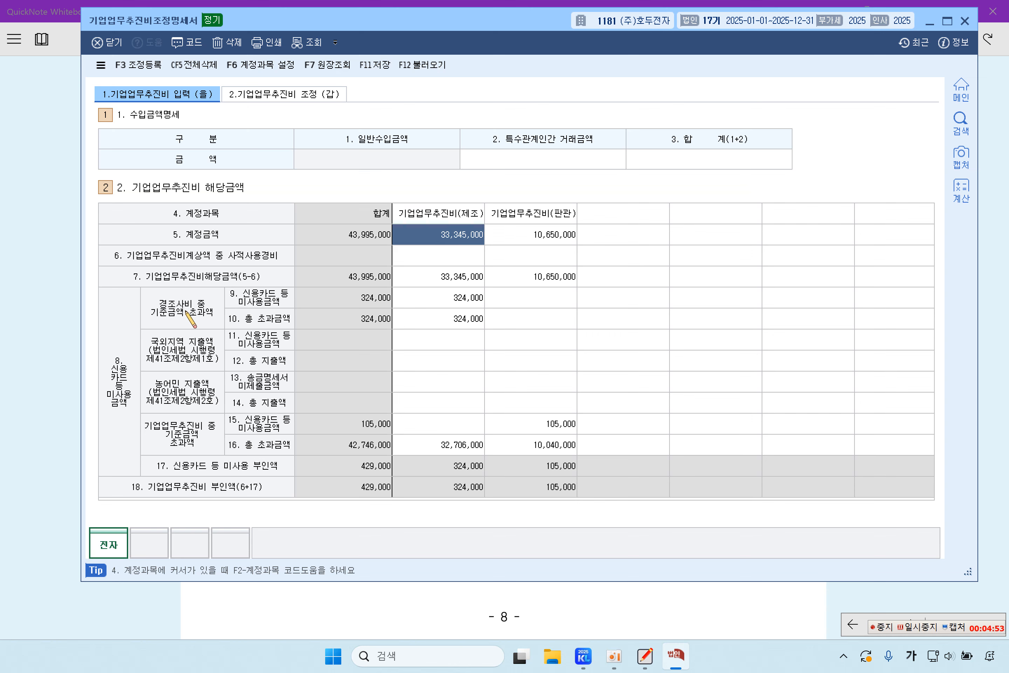
click(462, 313)
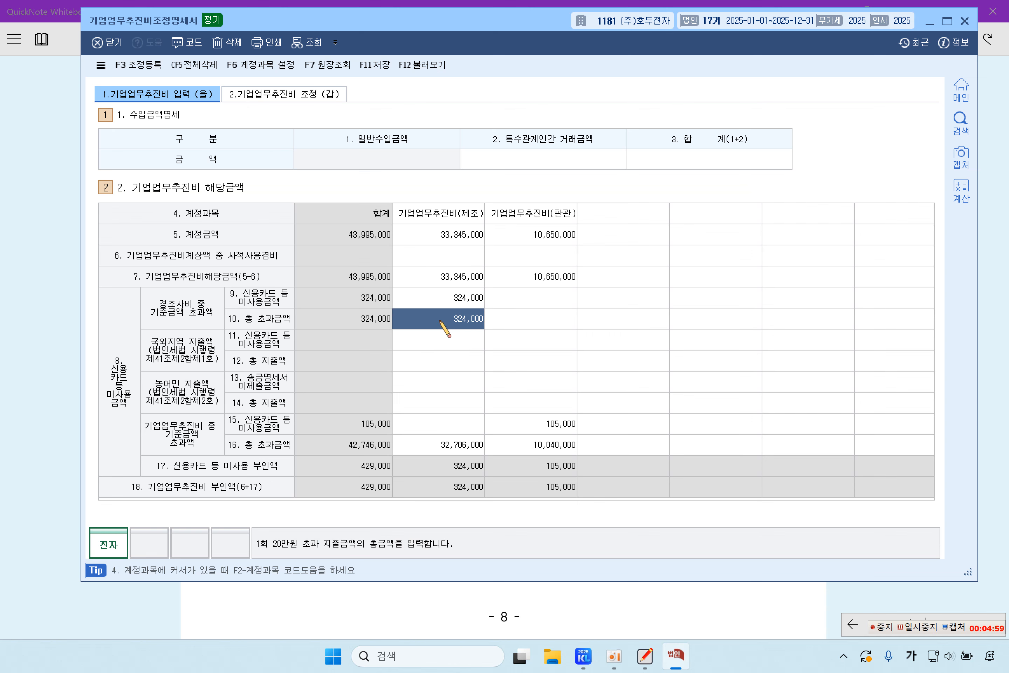
click(440, 303)
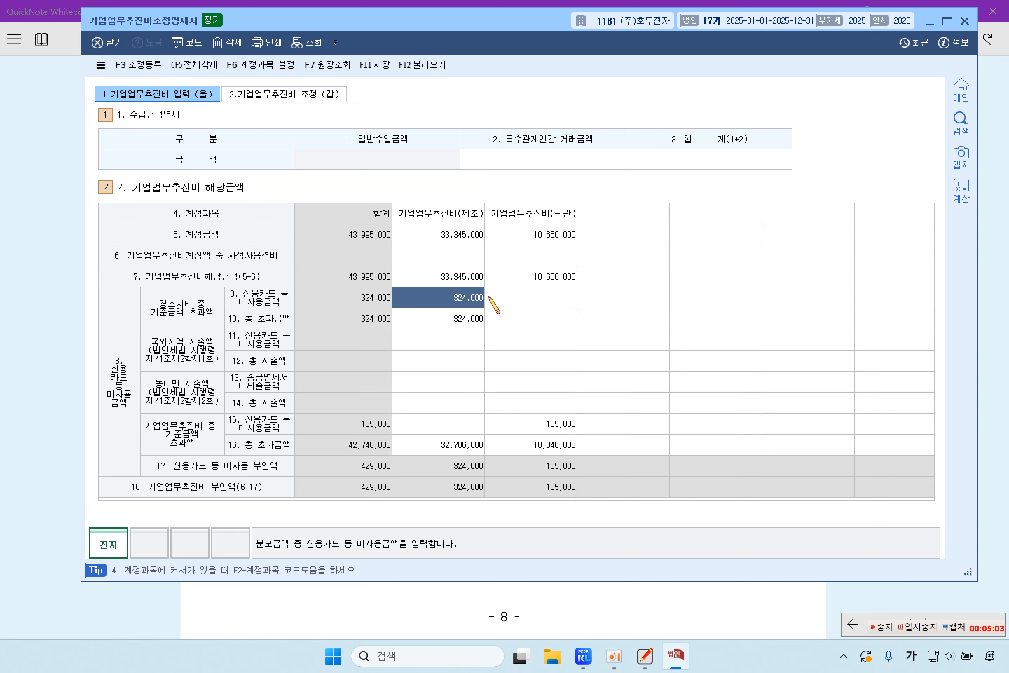
click(457, 285)
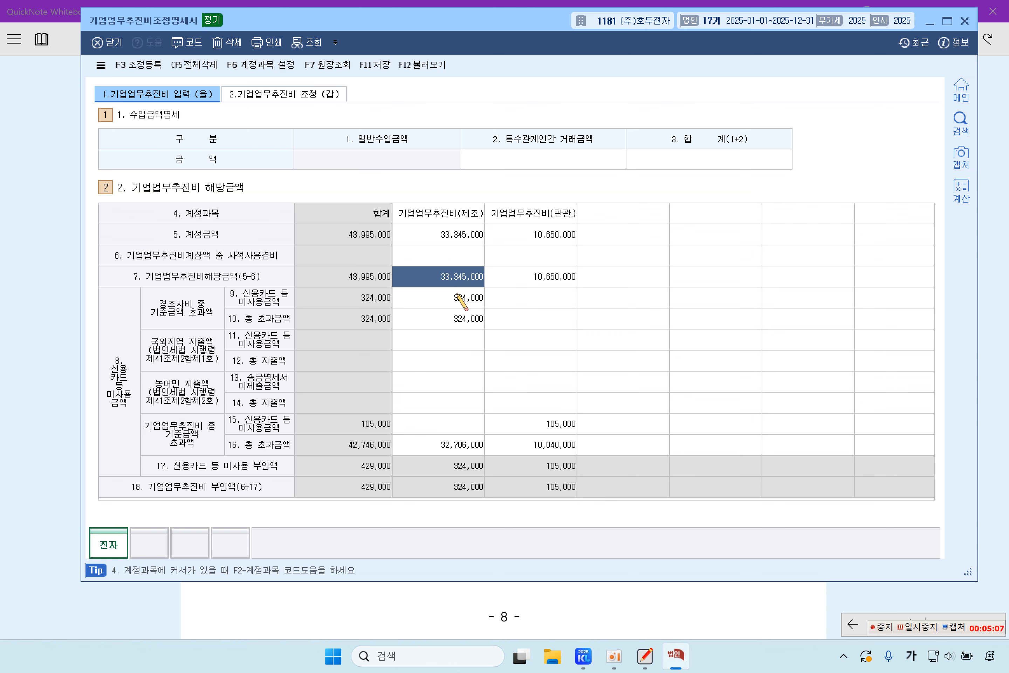
click(459, 297)
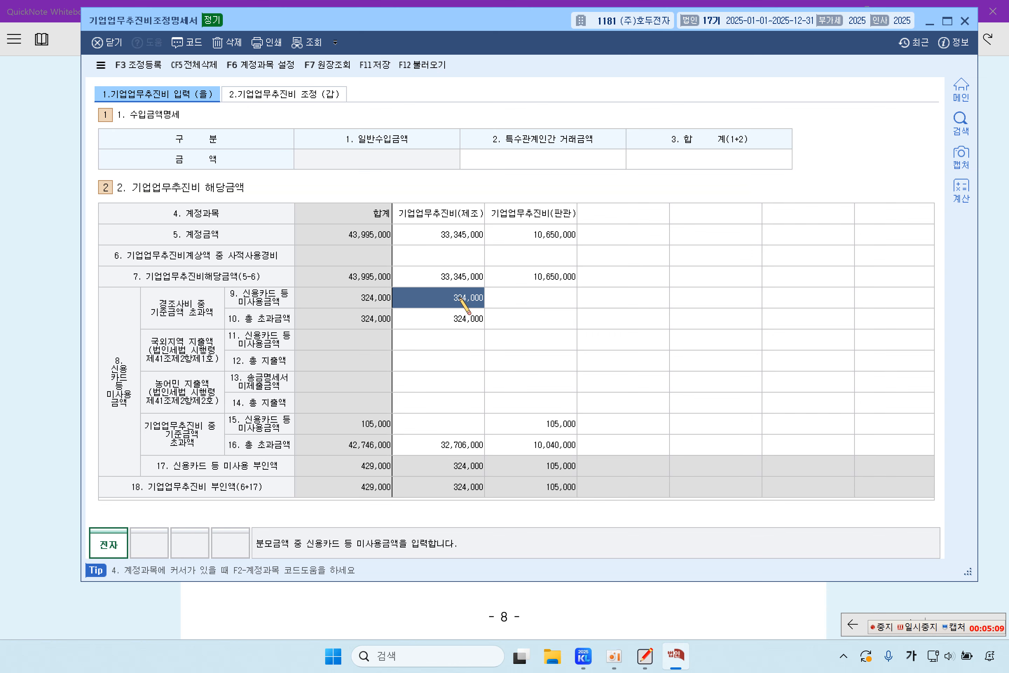
click(465, 443)
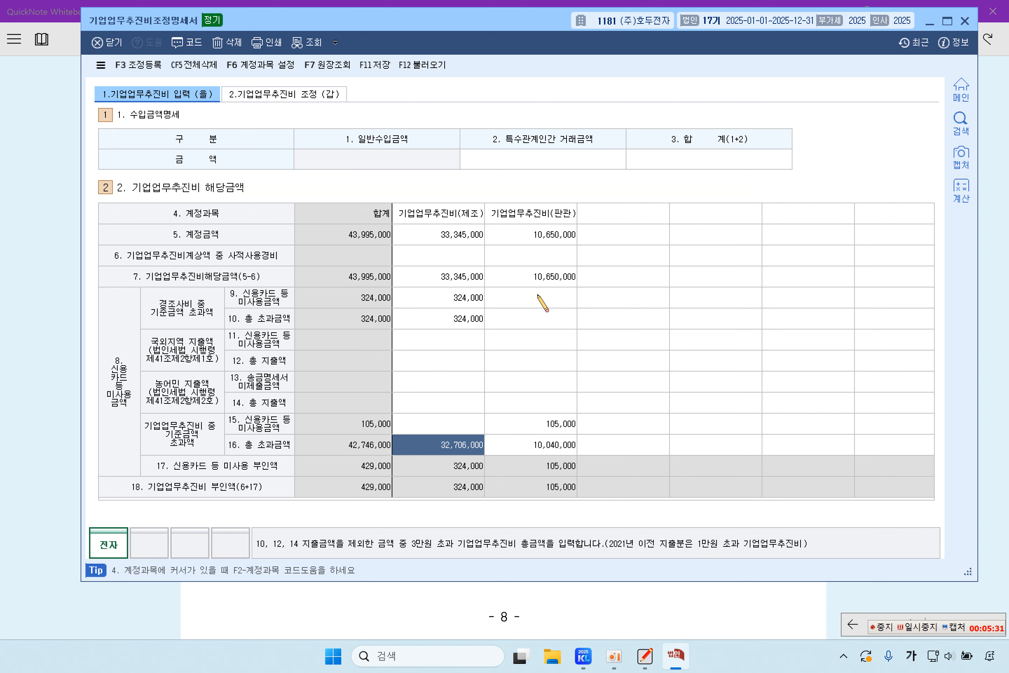
click(547, 238)
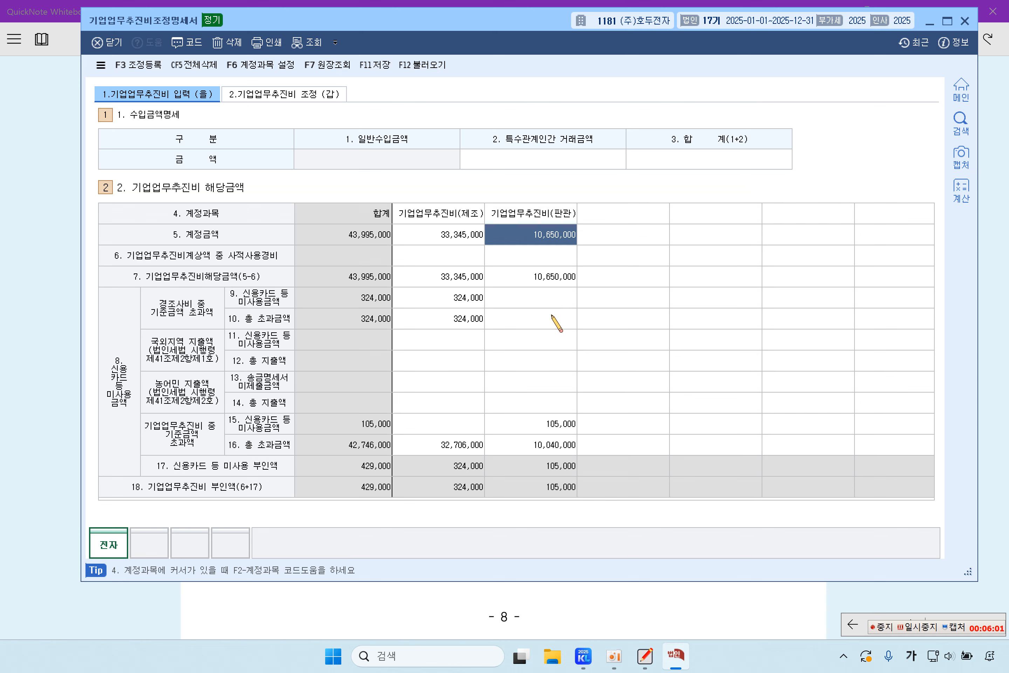
click(550, 302)
click(553, 319)
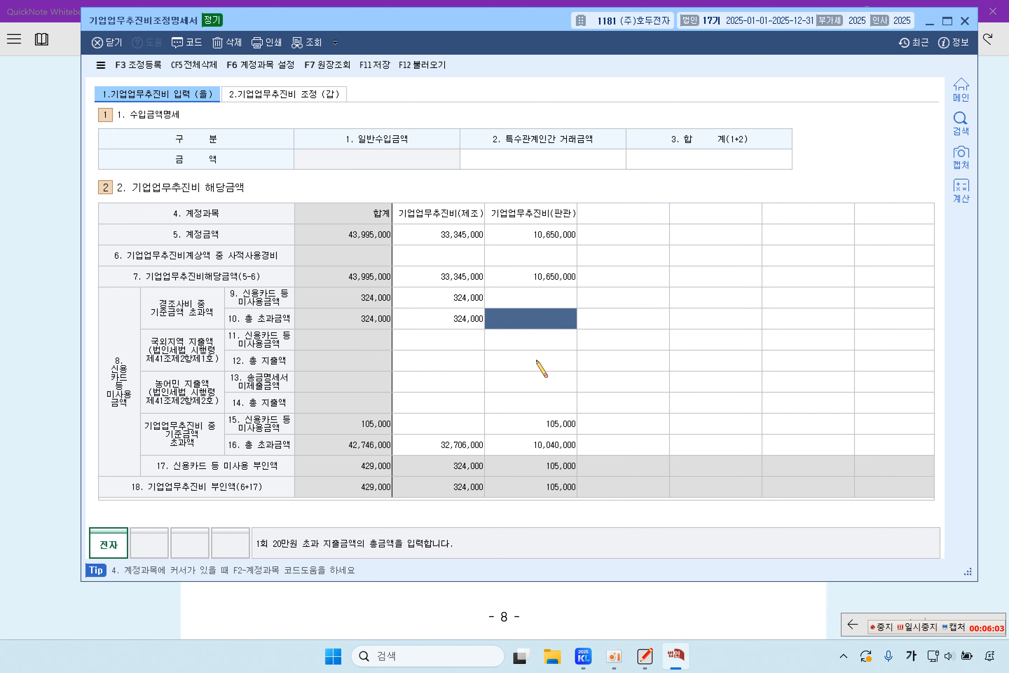
click(555, 449)
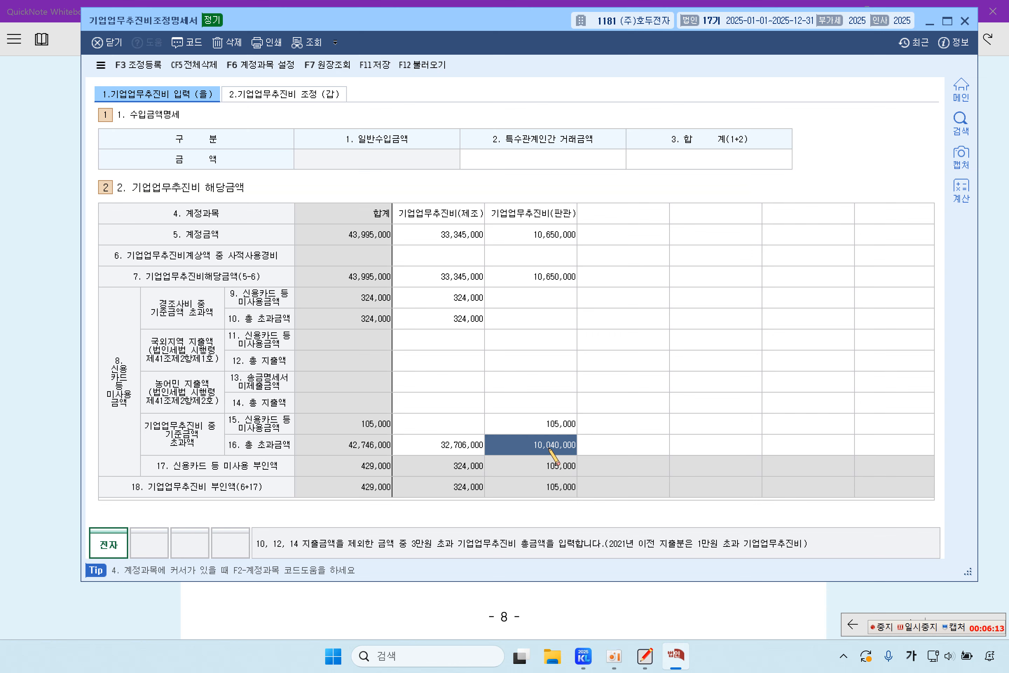
click(546, 427)
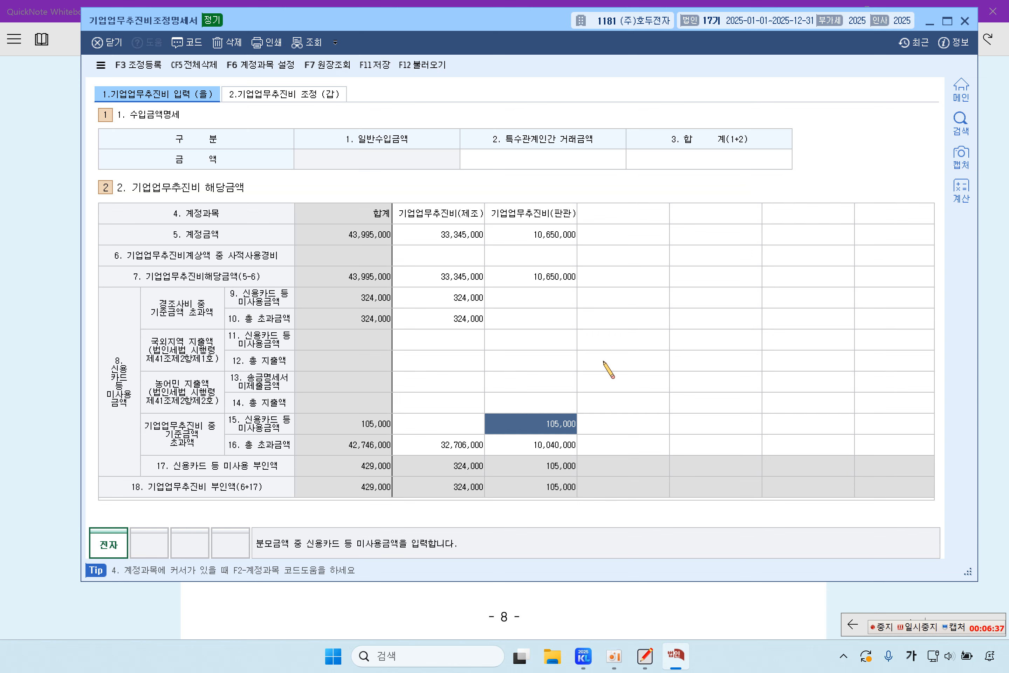
- Add 광고선전비 as the account in the first empty column of the 기업업무추진비 해당금액 table
click(609, 216)
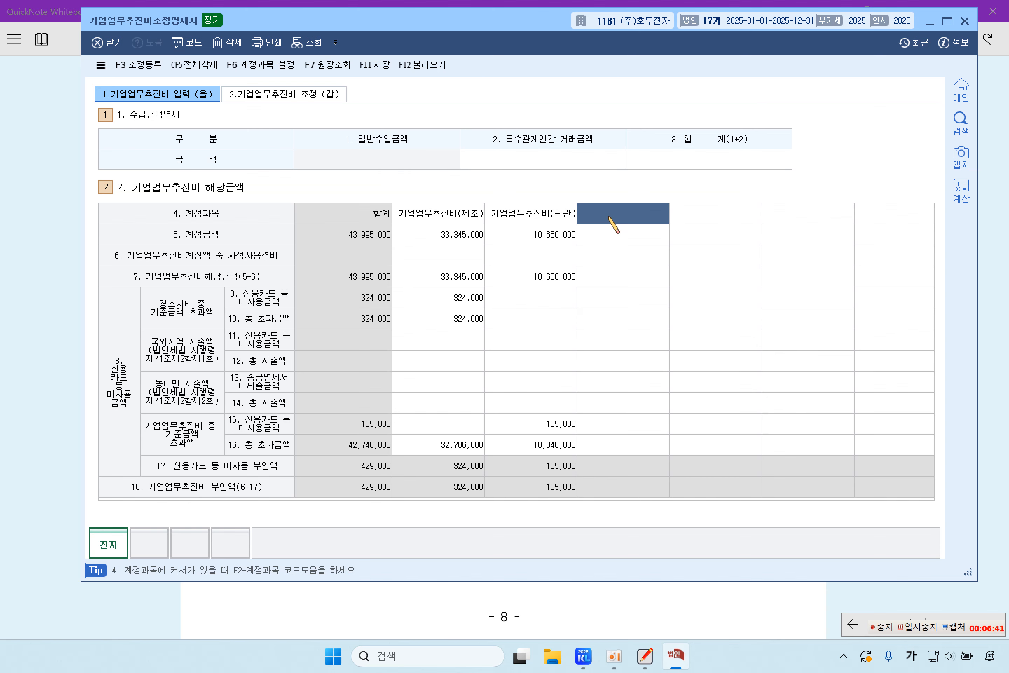
text(광고선)
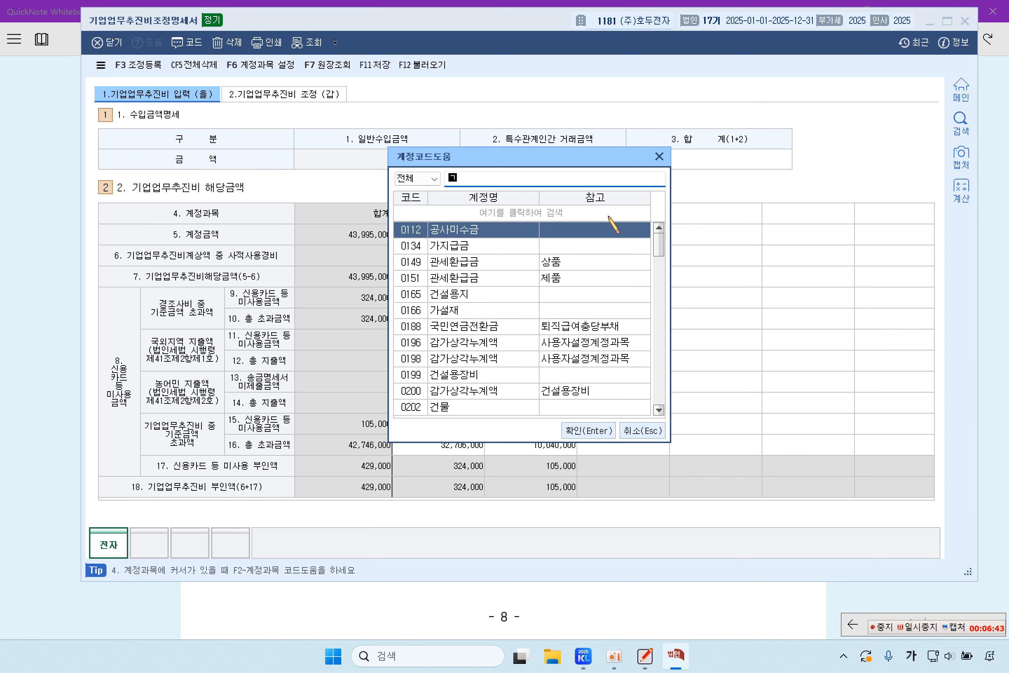
key(Down)
key(Return)
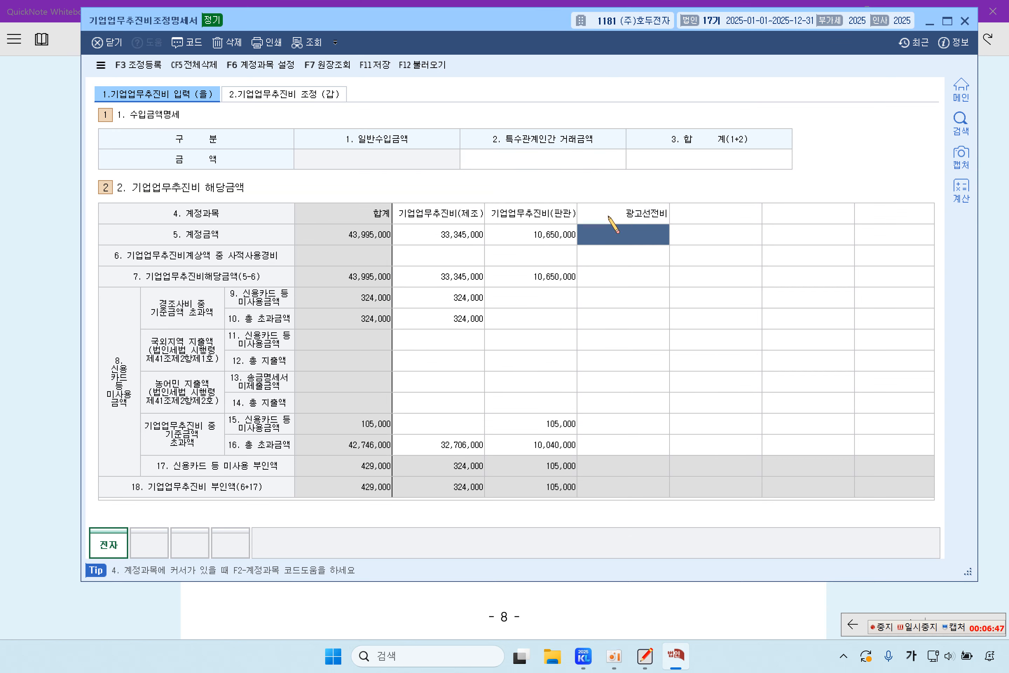
text(5800000)
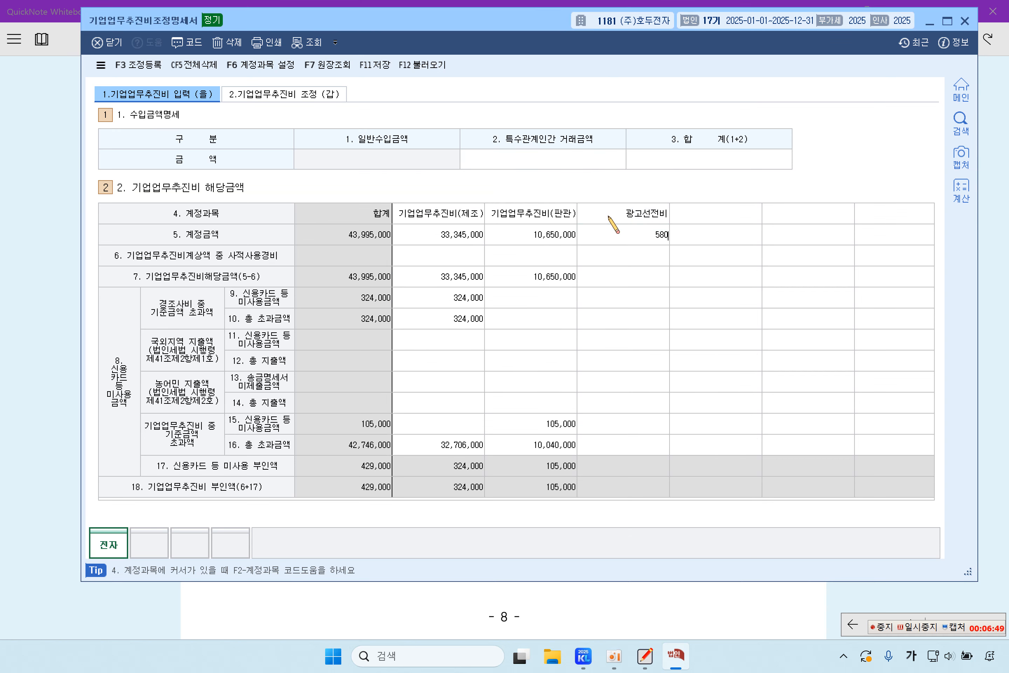
key(Return)
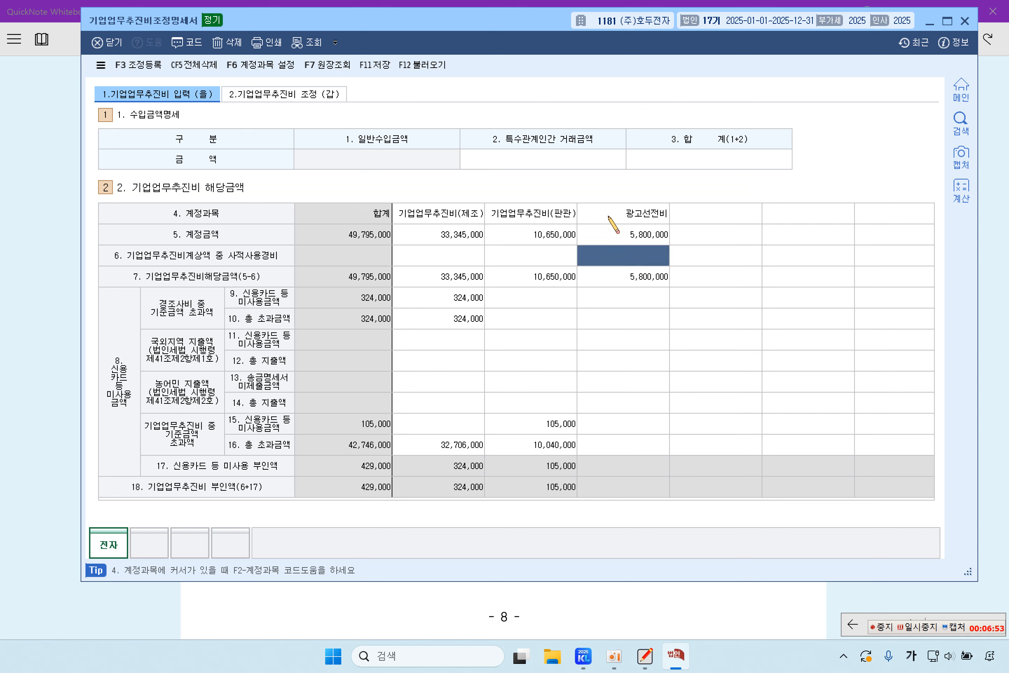
key(Up)
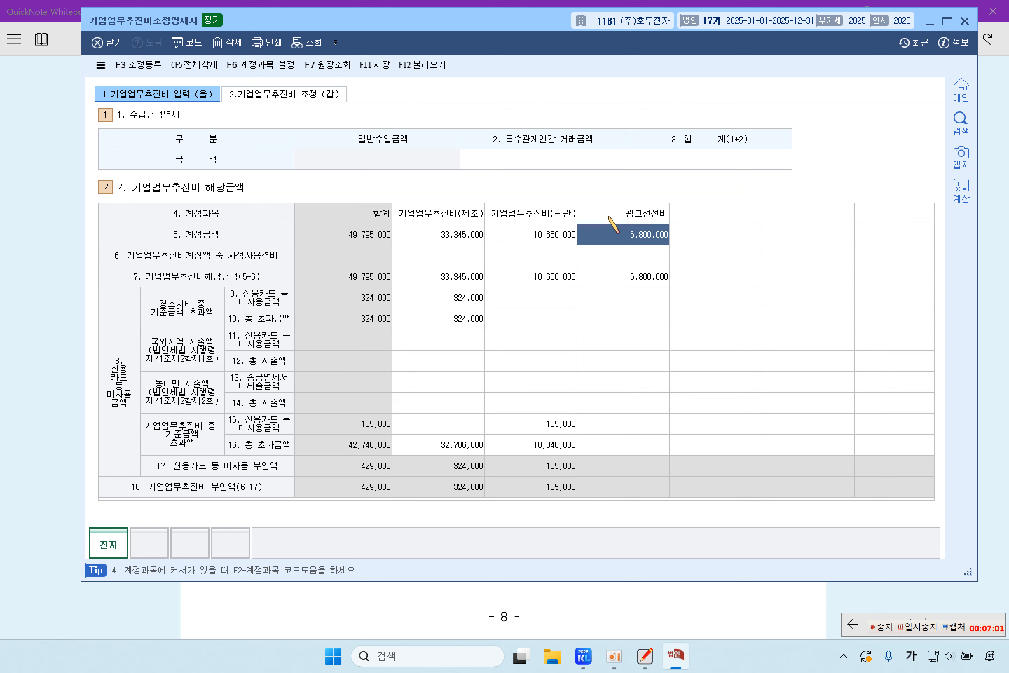
- For 광고선전비, set the 계정금액 to 8,800,000 and the 기업업무추진비 기준금액 총 초과금액 (row 16) to 8,800,000
text(8800000)
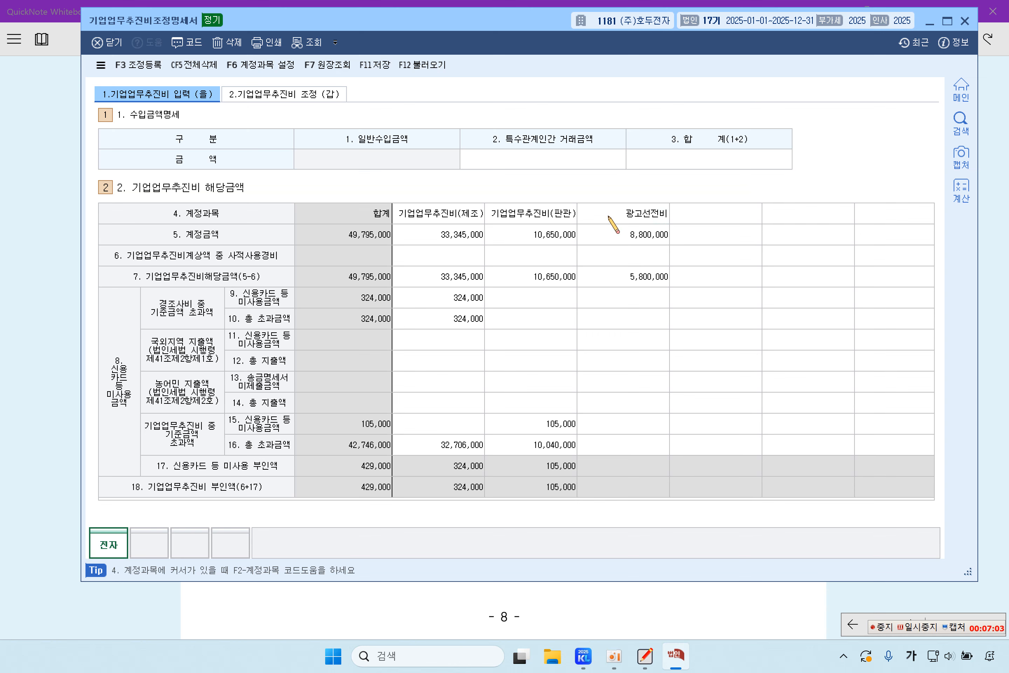
key(Return)
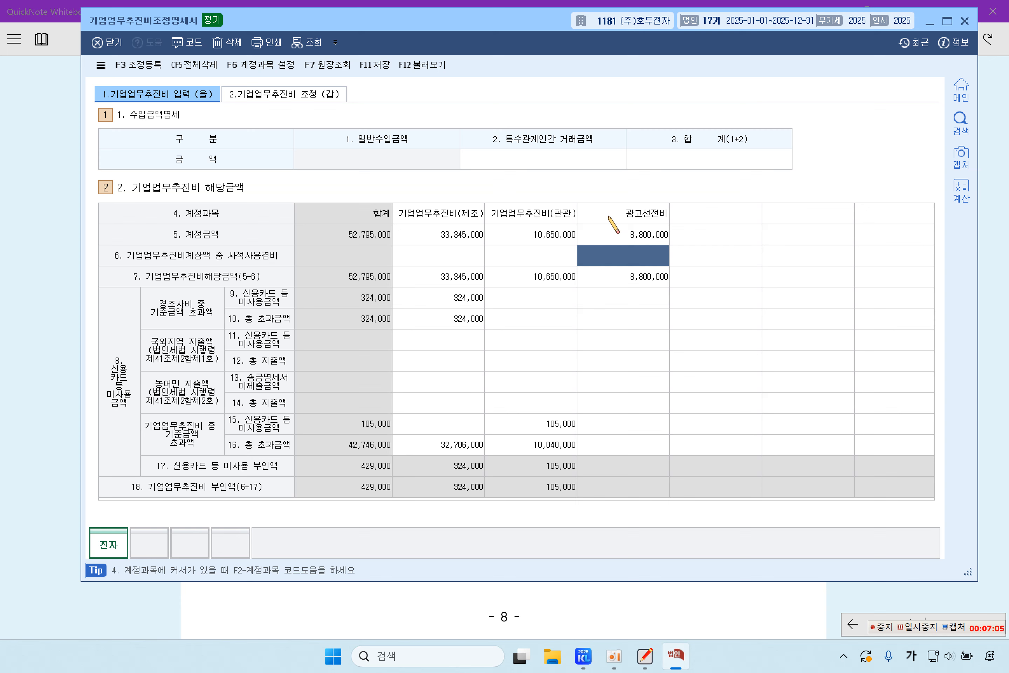
click(645, 449)
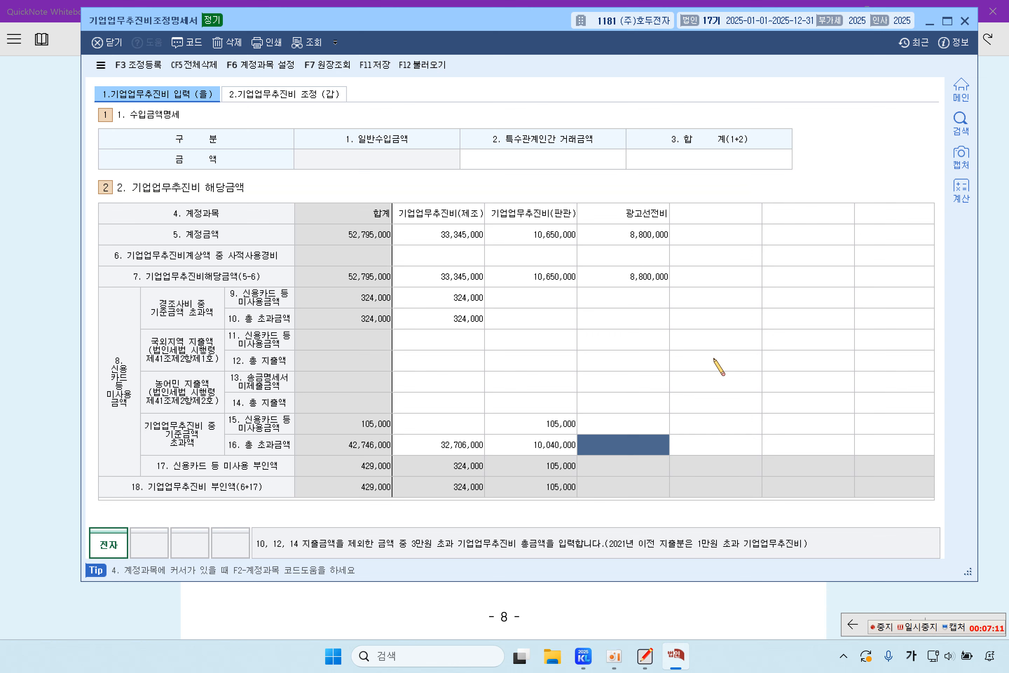
text(8800000)
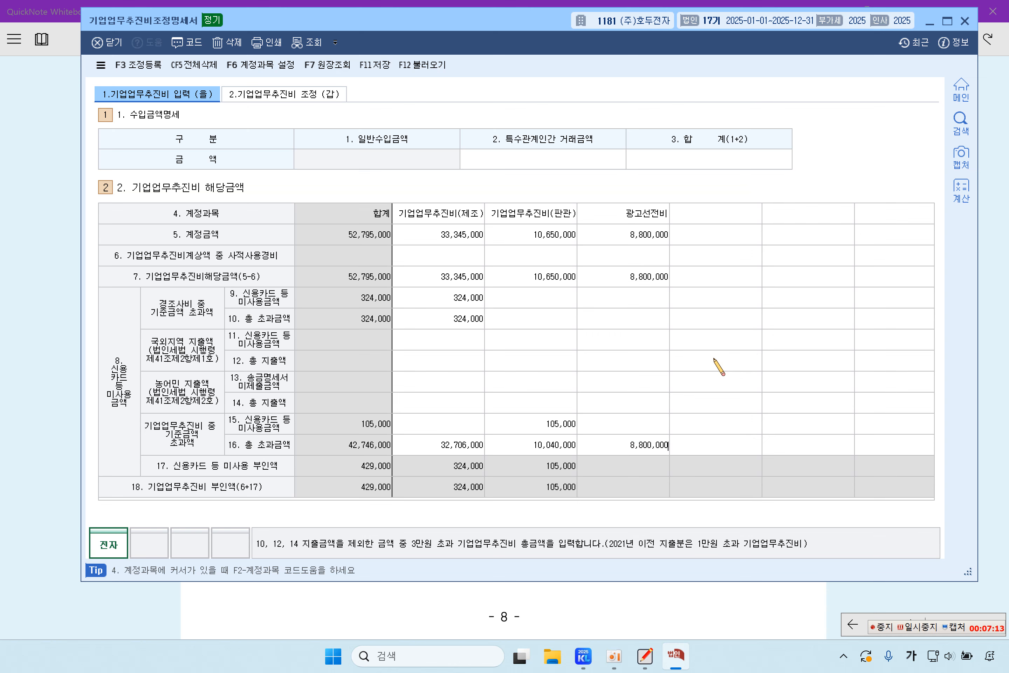
key(Return)
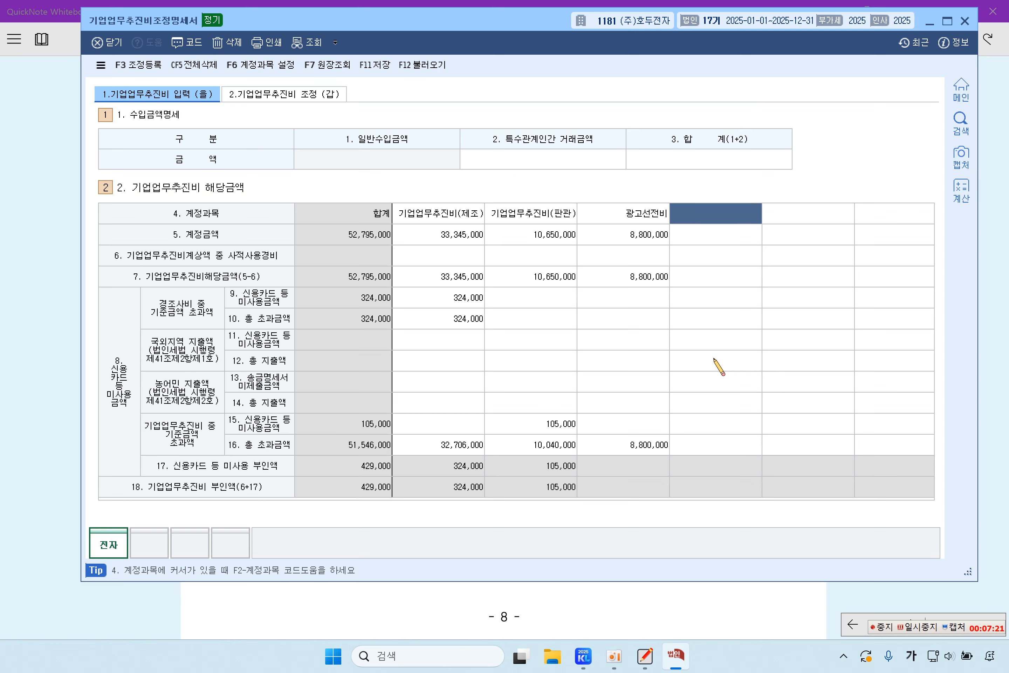
click(319, 96)
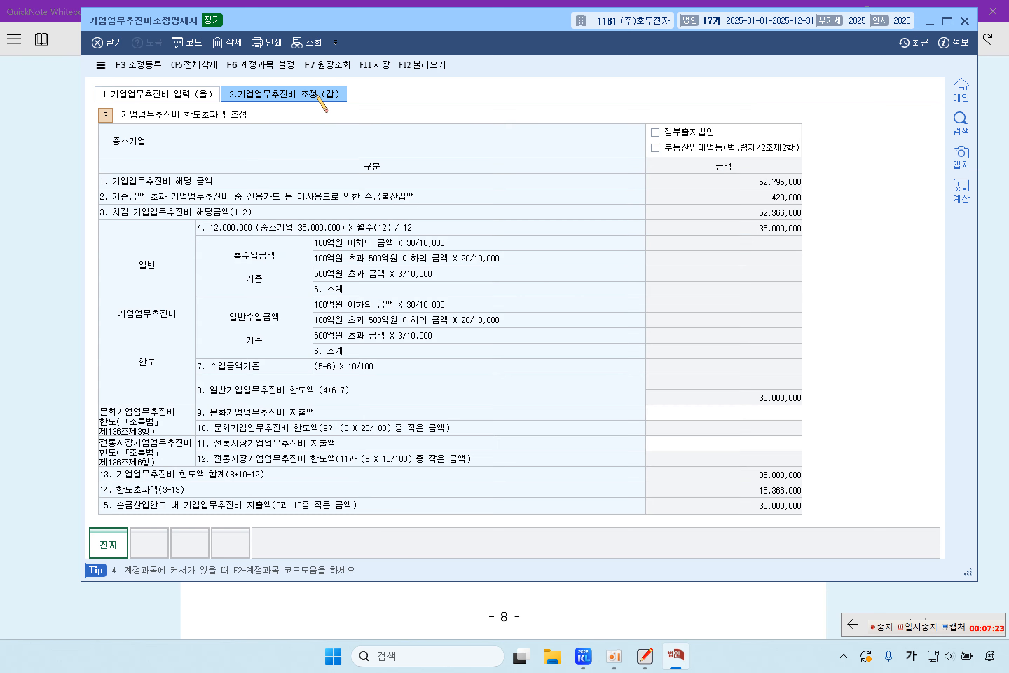
click(182, 99)
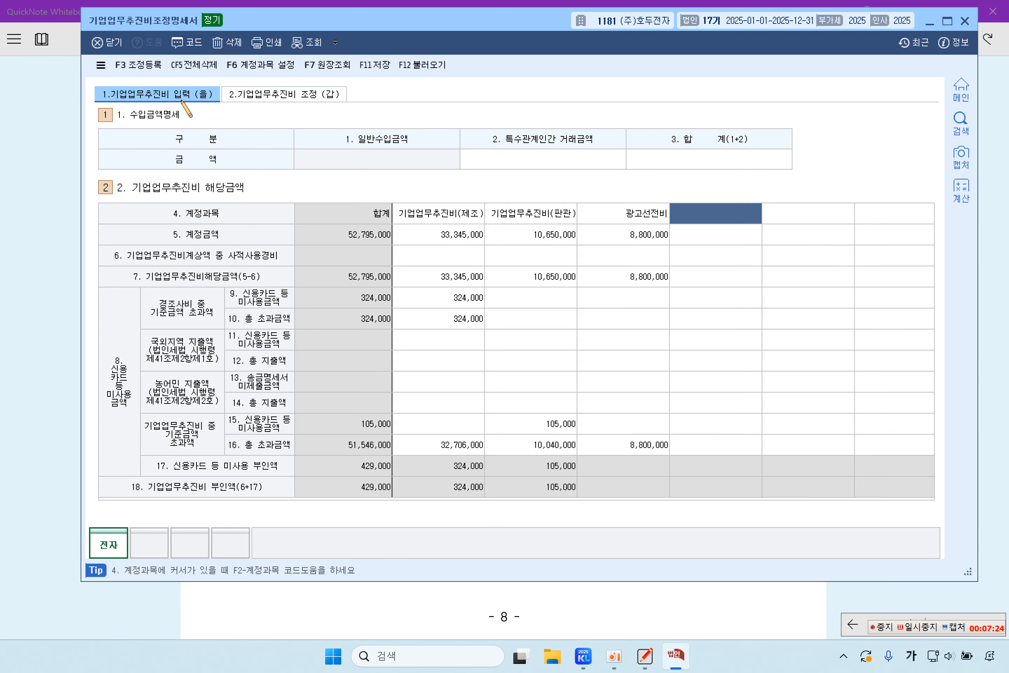
click(656, 451)
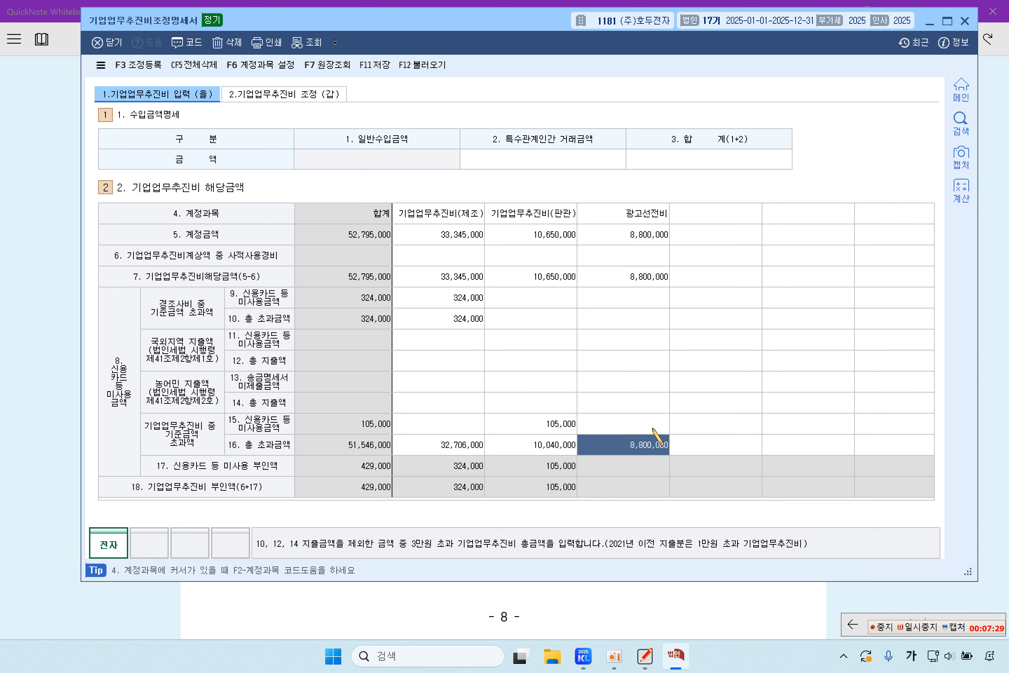
- Enter 254,000,000 as the 특수관계인간 거래금액 in the 수입금액명세 table
click(548, 165)
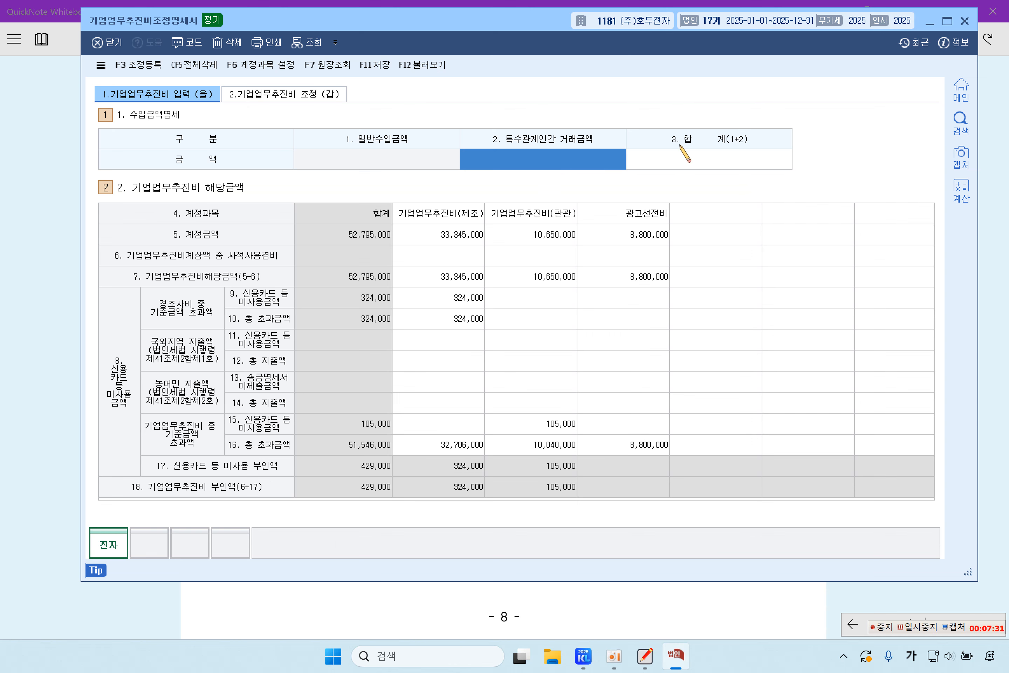
click(702, 157)
click(574, 162)
click(710, 156)
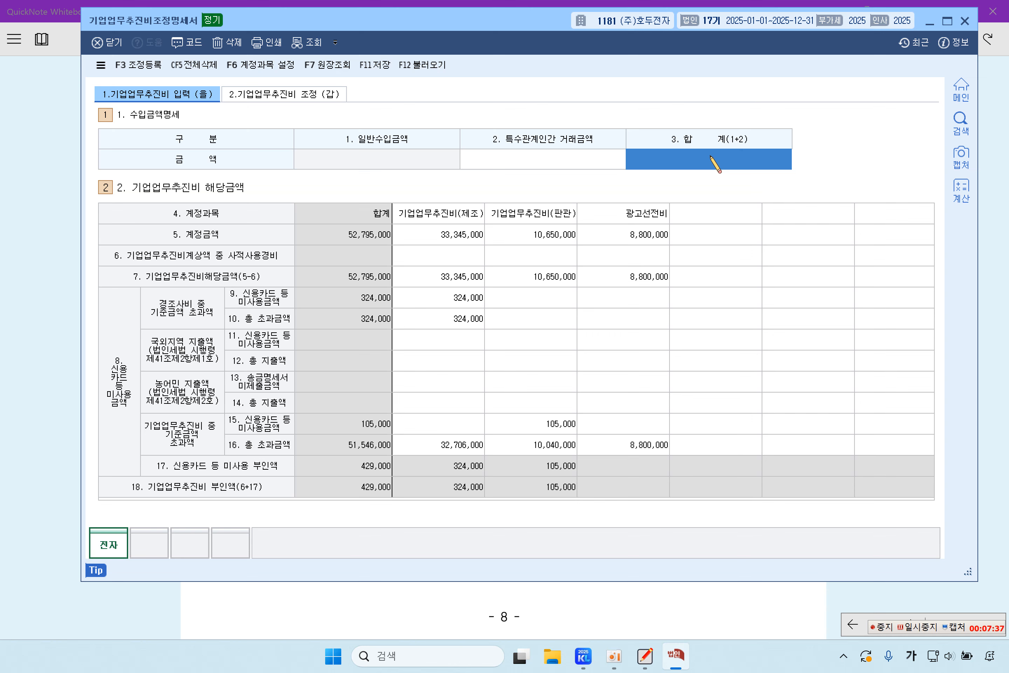
key(Left)
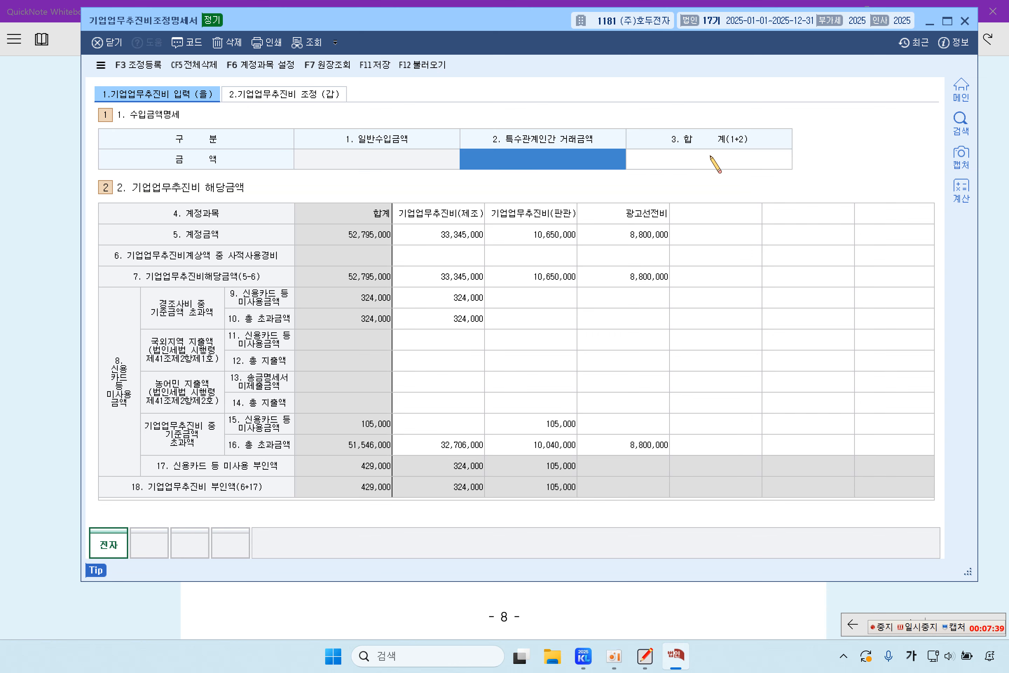
text(254,000,000)
key(Return)
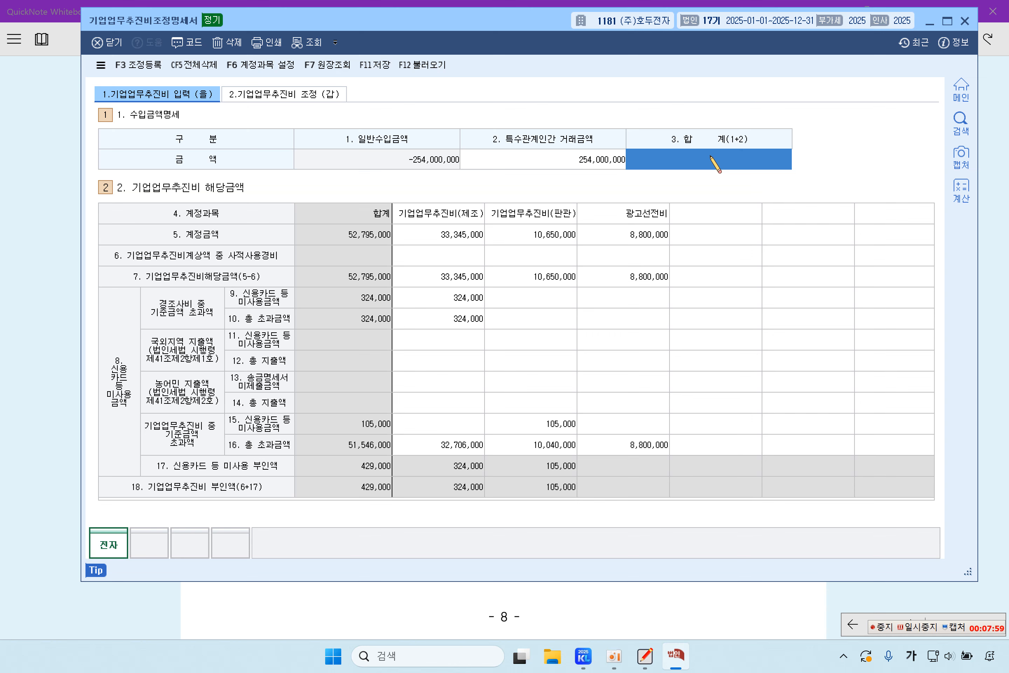
- Switch to QuickNote Whiteboard at the problem page with the income statement sales figures
click(45, 244)
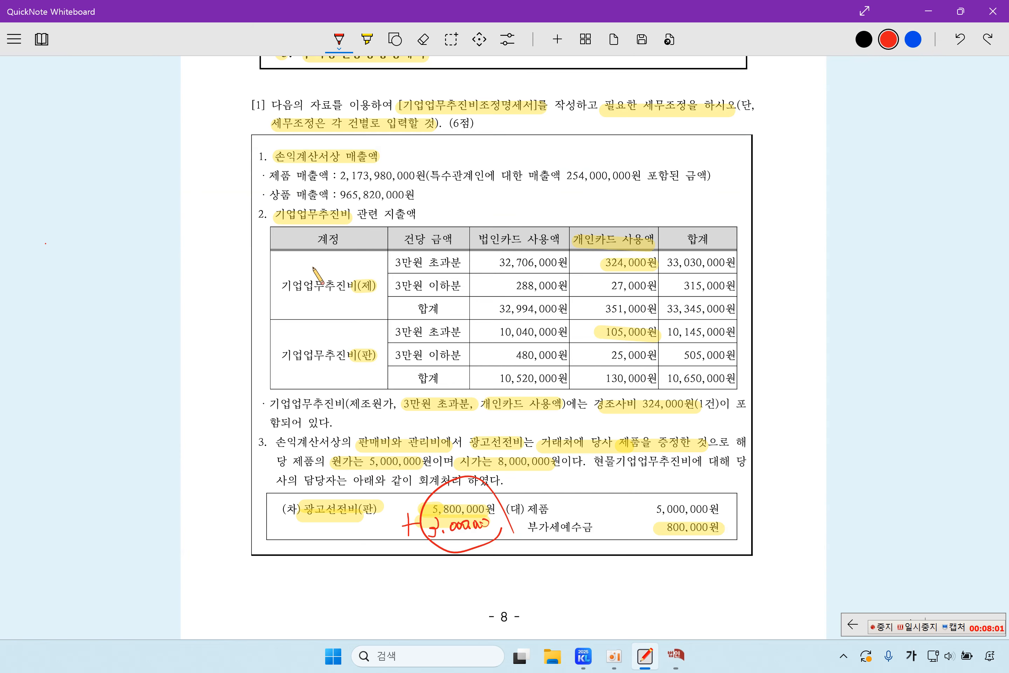
scroll(601, 200, up, 2)
scroll(612, 236, down, 2)
drag(340, 175, 404, 171)
click(423, 39)
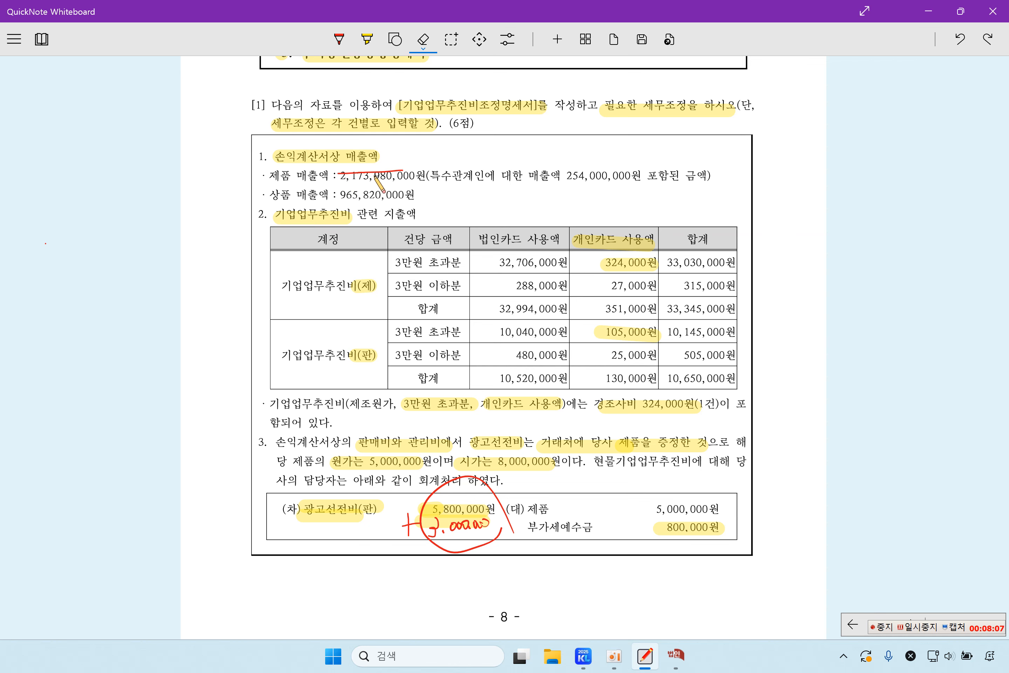
drag(338, 174, 414, 175)
- Highlight the 제품 매출액 of 2,173,980,000원 and the 상품 매출액 of 965,820,000원 in yellow
click(367, 39)
drag(334, 194, 410, 195)
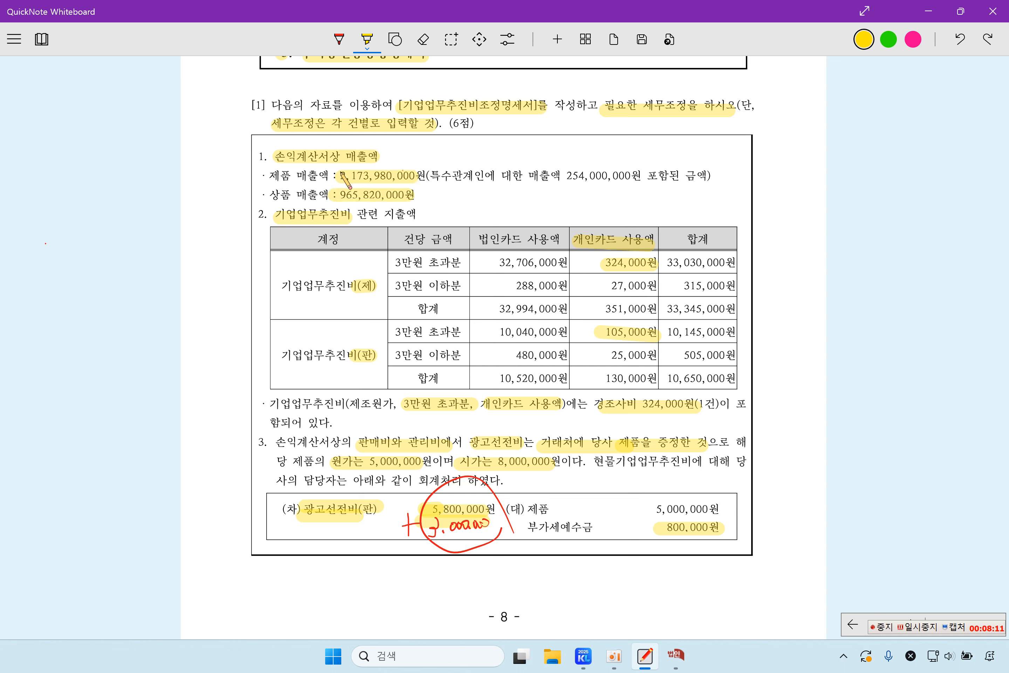
- Highlight 2,173,980,000원 and the 특수관계인 매출액 of 254,000,000원 in yellow, and switch back to the 기업업무추진비조정명세서 in KcLep
drag(340, 175, 433, 177)
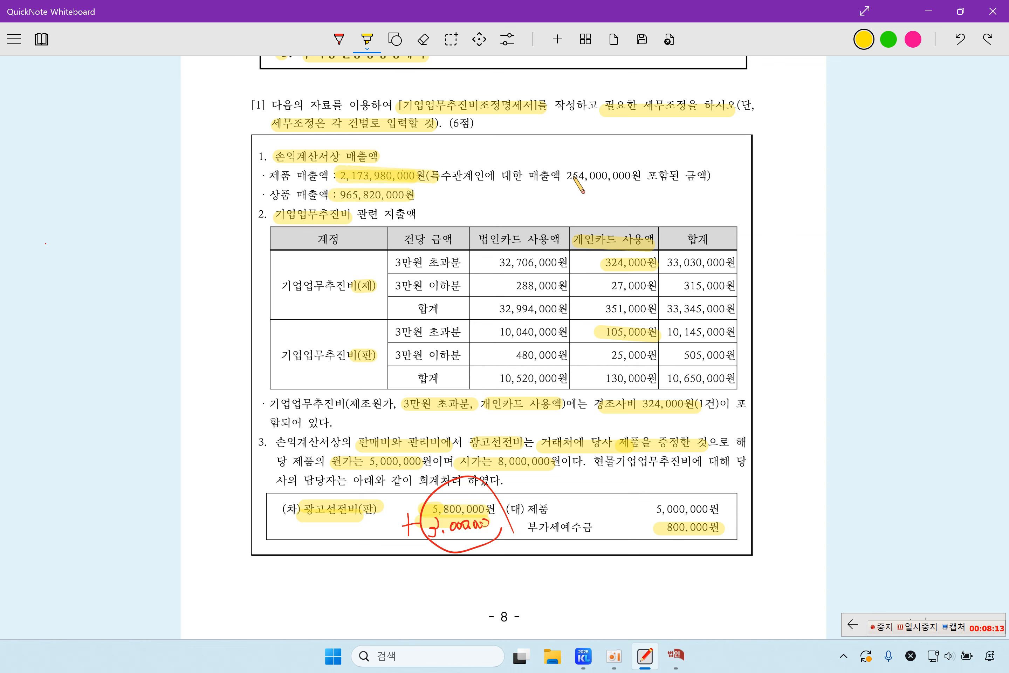
drag(566, 175, 635, 176)
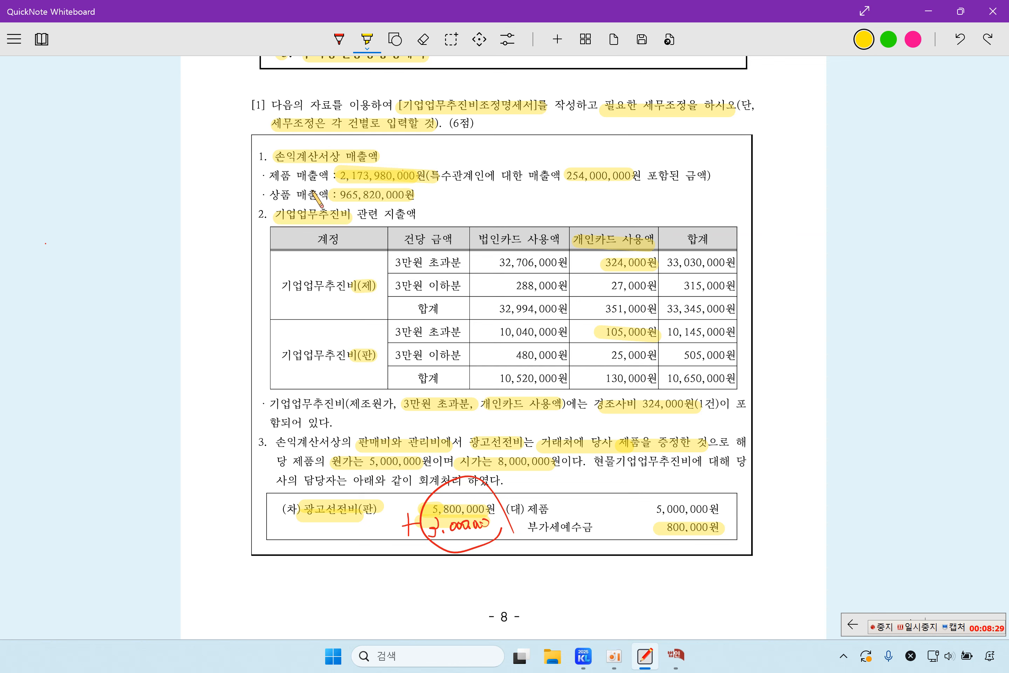
click(677, 651)
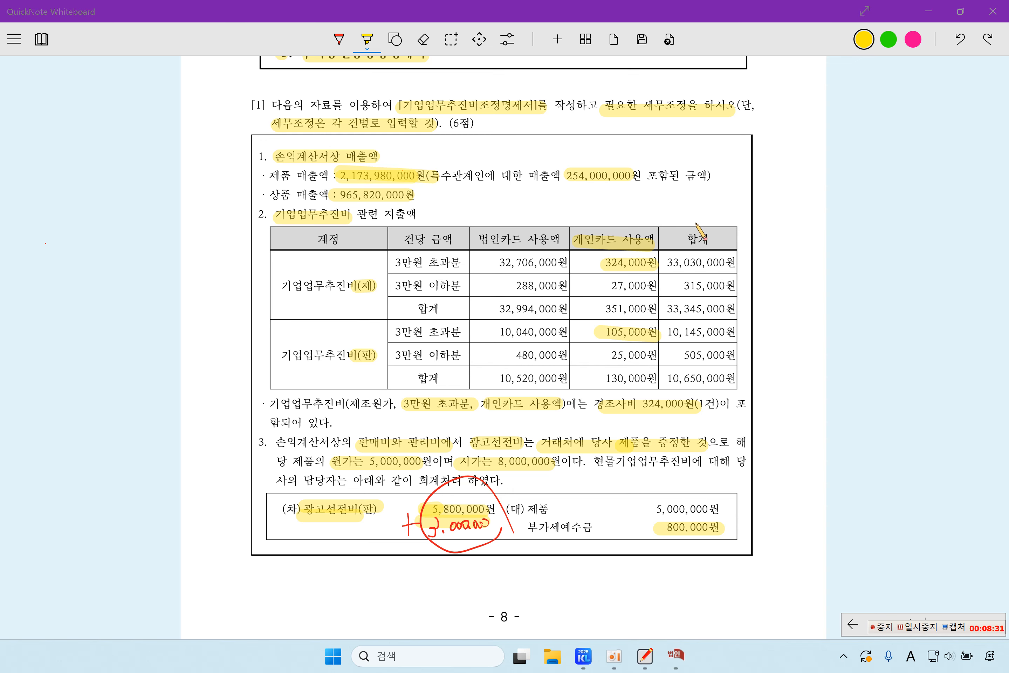
click(676, 654)
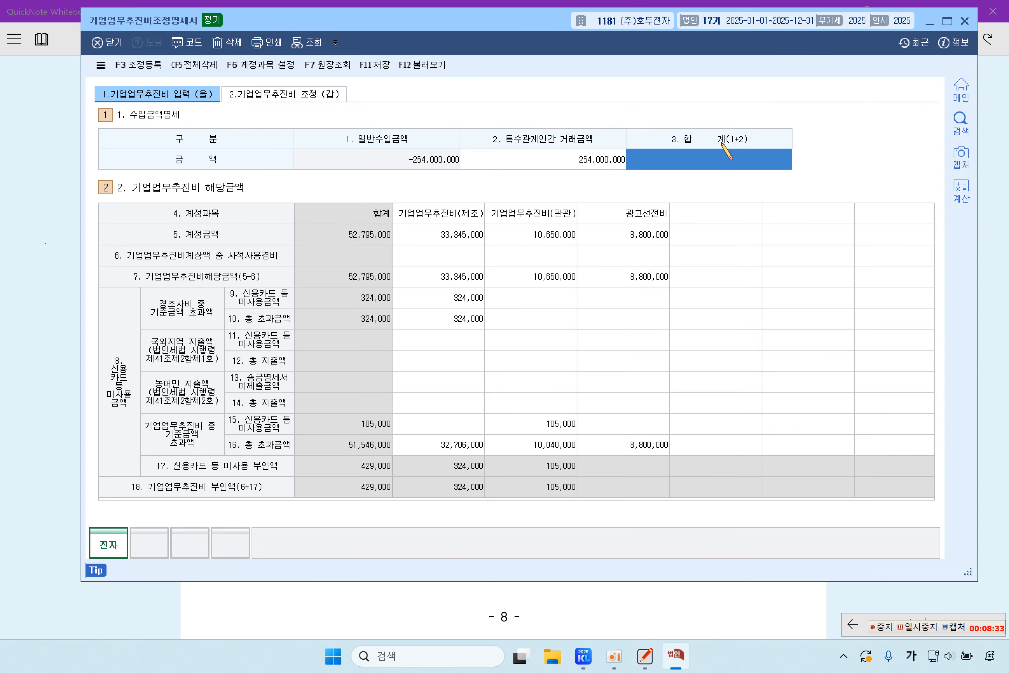
- Enter 3,139,800,000 as the 합계(1+2) in the 수입금액명세 table
click(606, 166)
click(677, 158)
text(8)
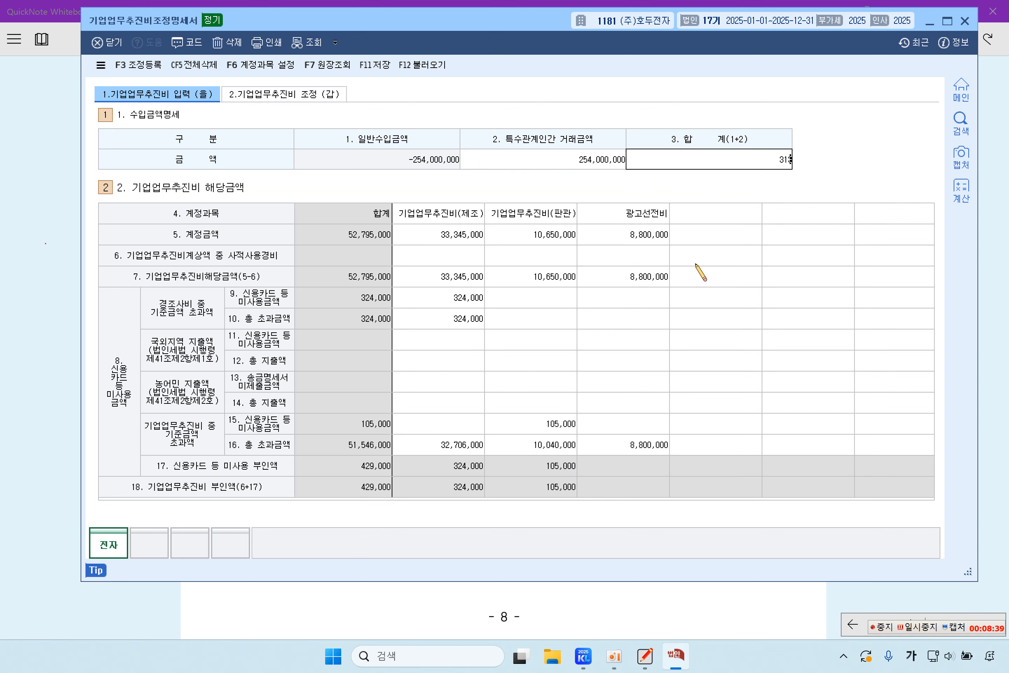
text(139800)
key(Return)
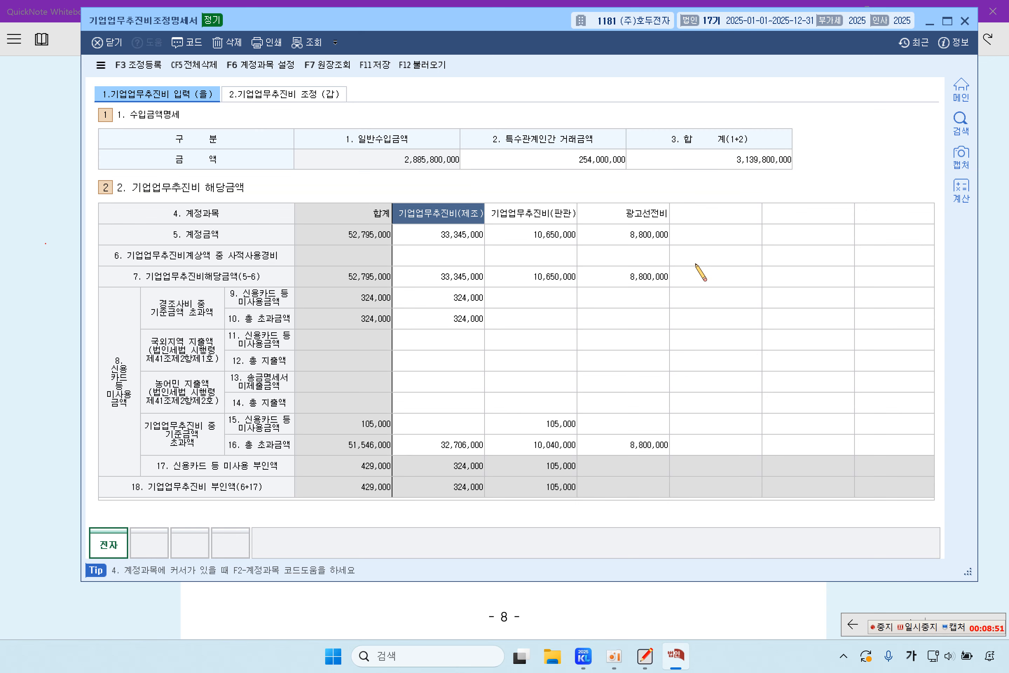
click(591, 166)
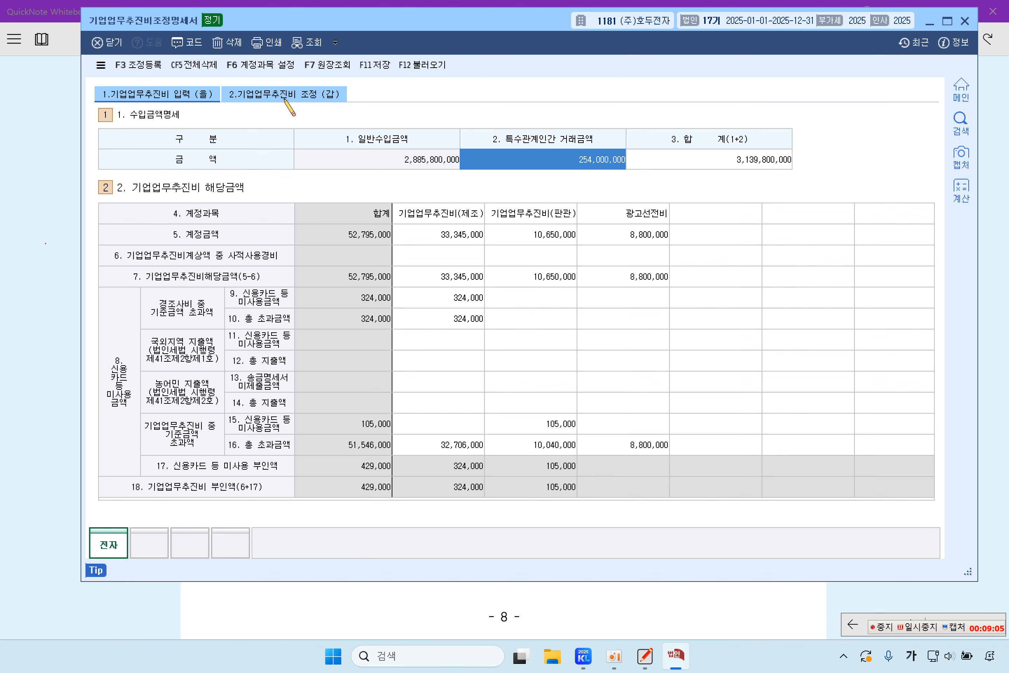
- Examine the 한도초과액 calculation in 기업업무추진비 조정(갑) against the revenue and expense entries in 기업업무추진비 입력(을)
click(341, 95)
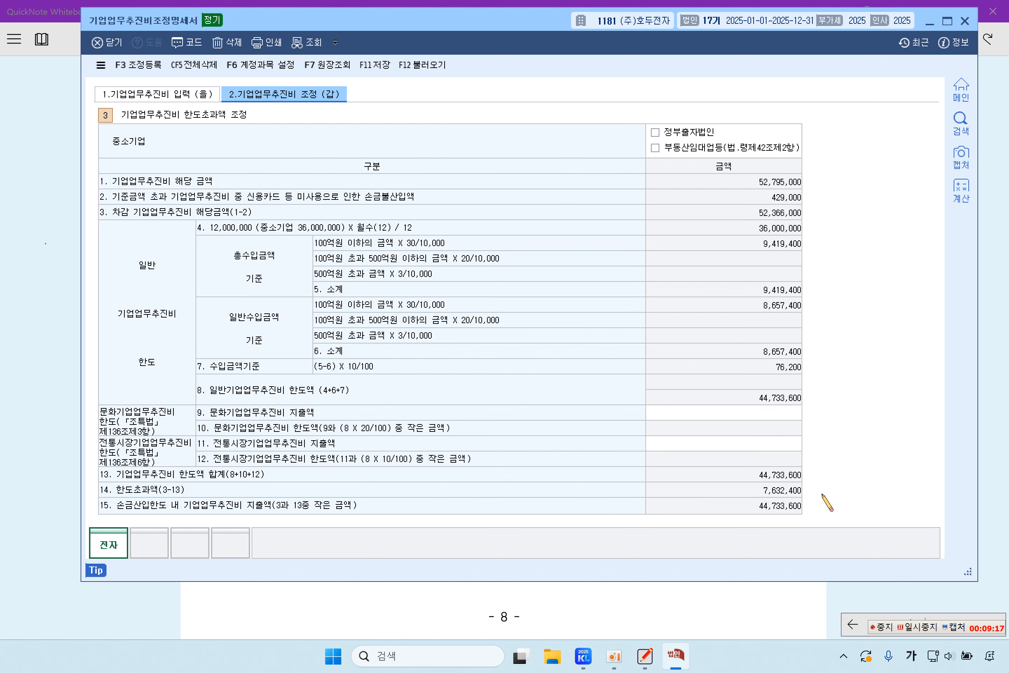
click(175, 94)
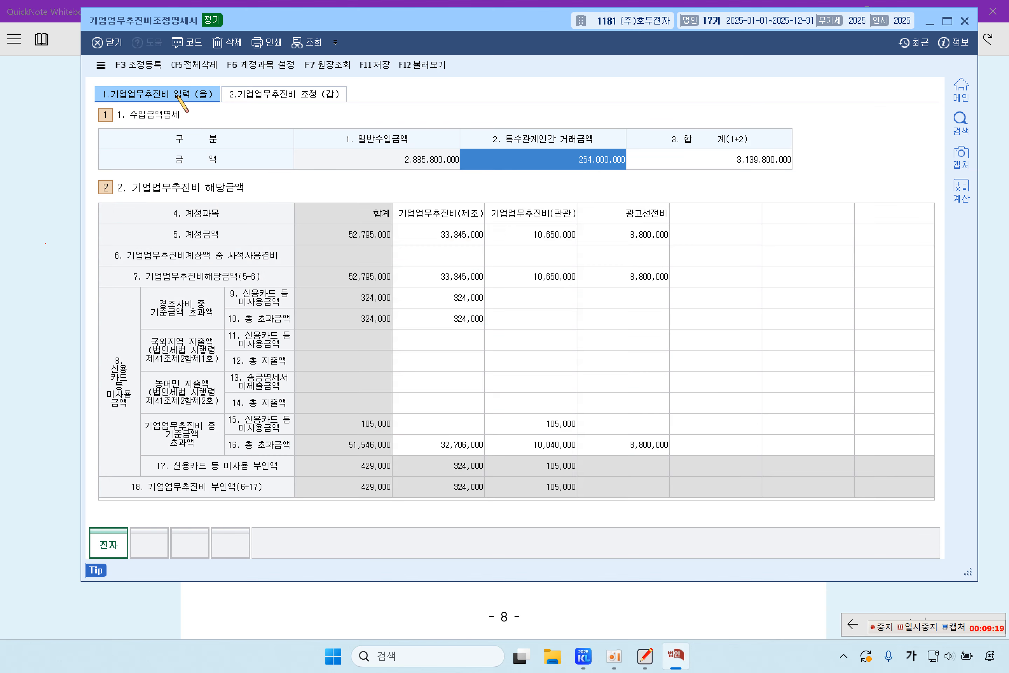
click(329, 93)
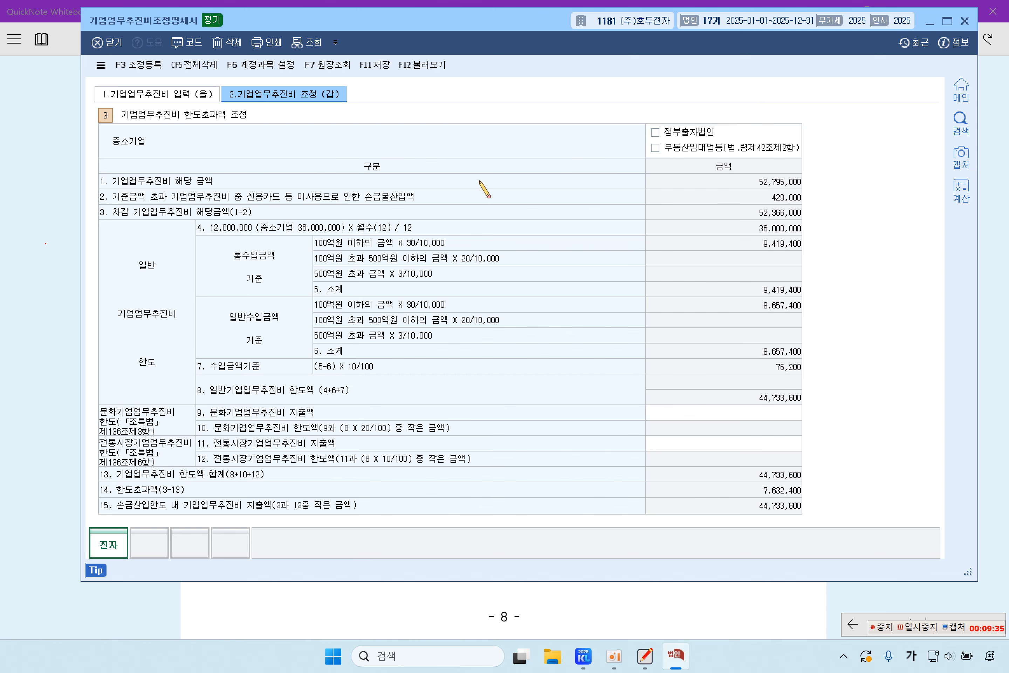
click(194, 102)
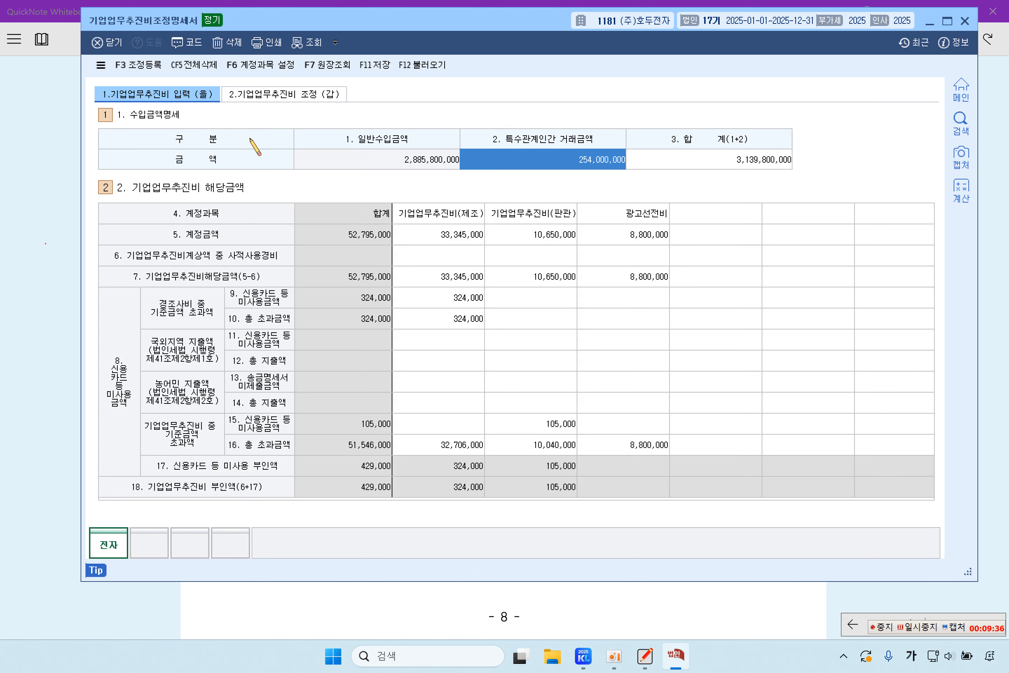
click(466, 300)
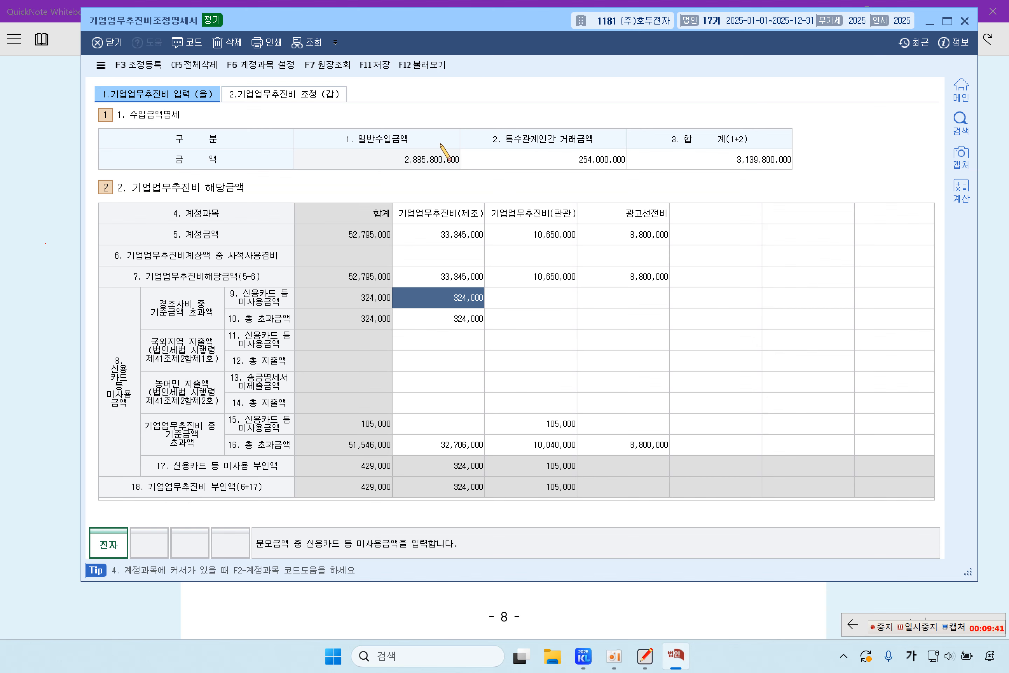
click(311, 93)
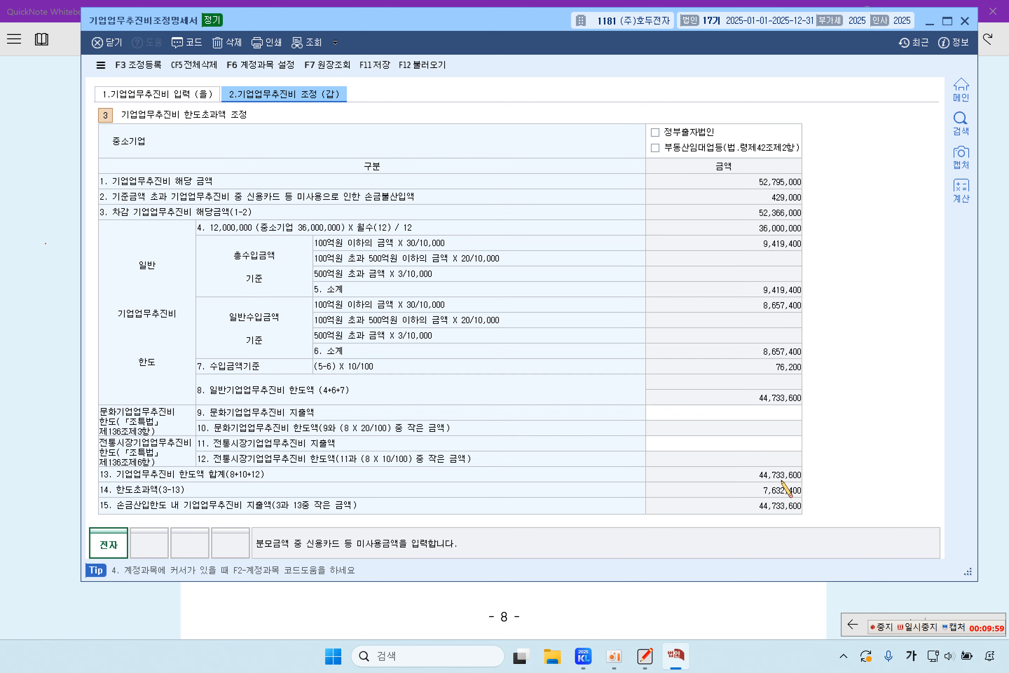
- Save the statement and open 조정 등록 to examine the 신용카드 미사용 and 한도 초과액 items
click(385, 68)
click(142, 71)
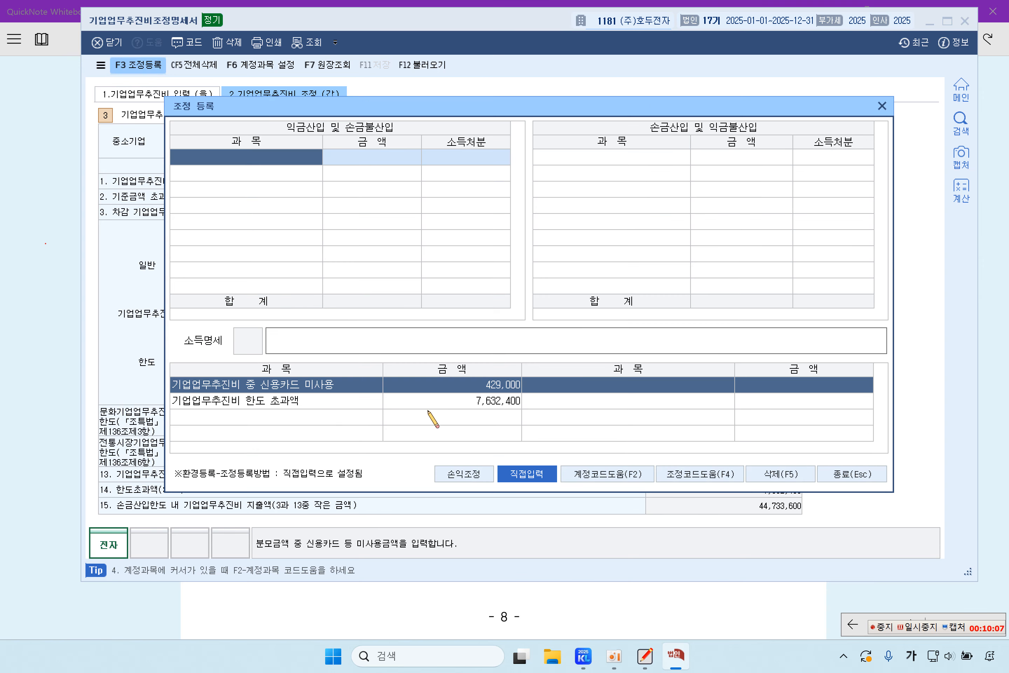
click(447, 397)
click(451, 389)
click(493, 400)
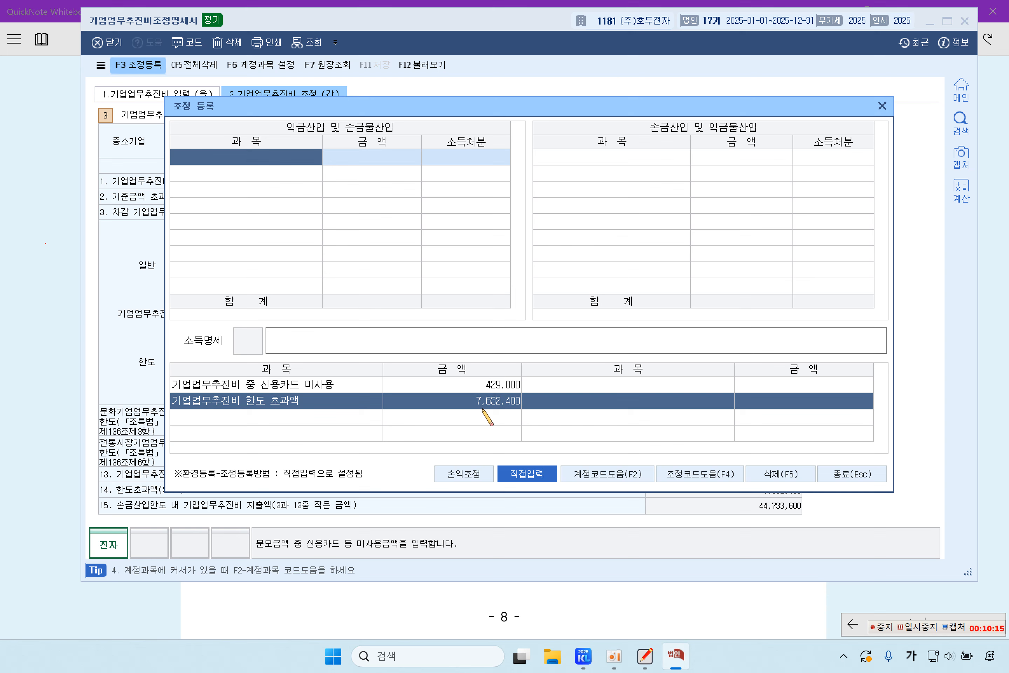
click(489, 387)
click(494, 402)
click(483, 389)
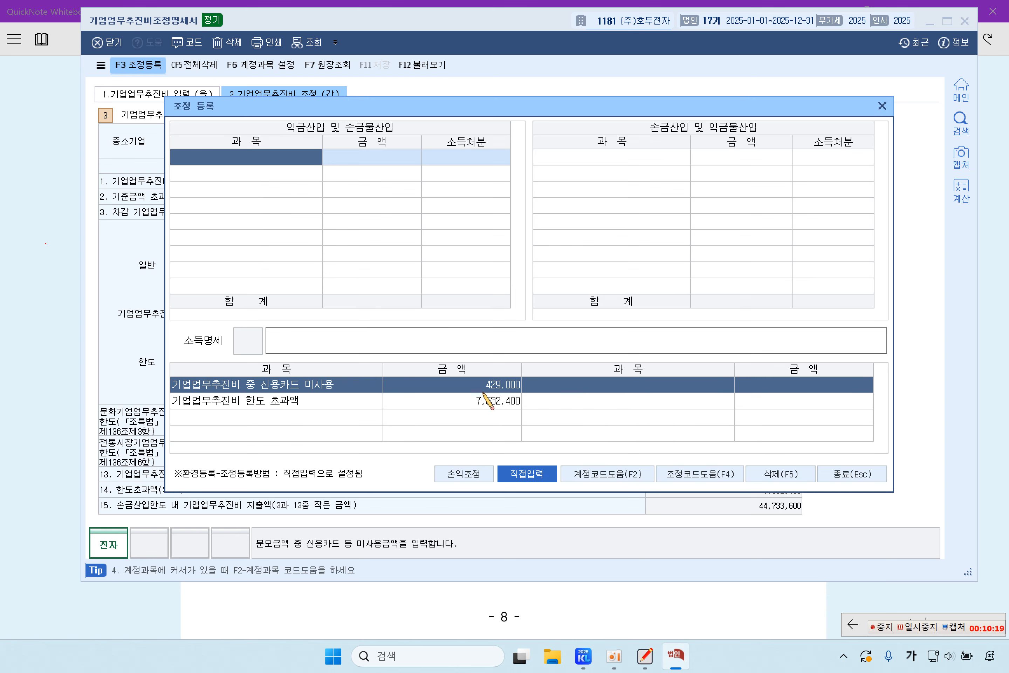
click(478, 407)
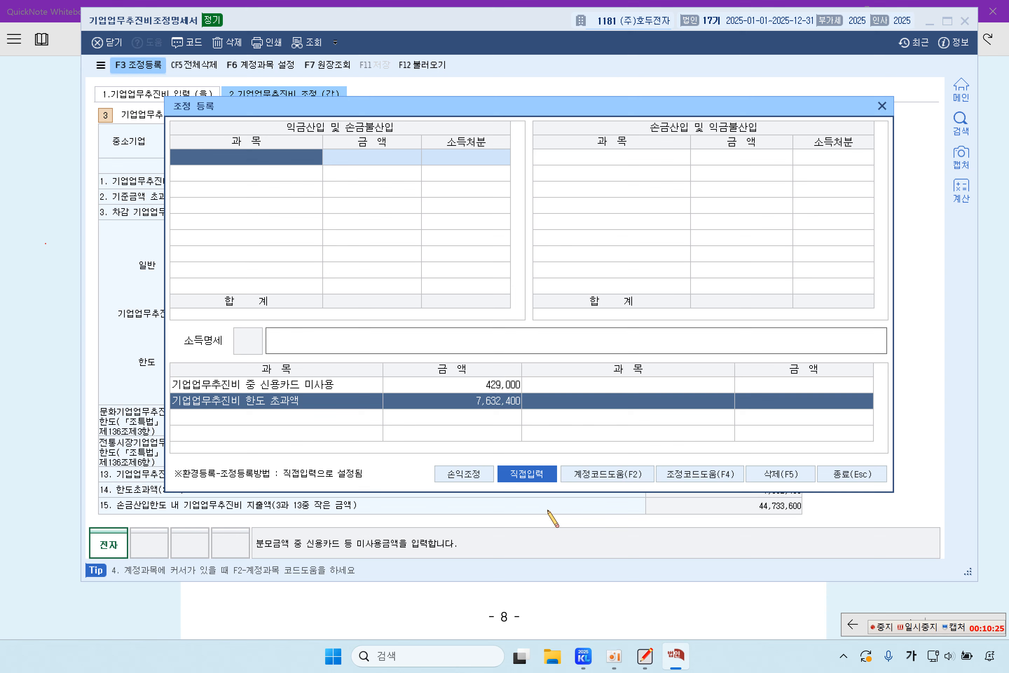
- Register 기업업무추진비 중 신용카드 미사용 under 익금산입 및 손금불산입 for 429,000 with 소득처분 기타사외유출
click(294, 387)
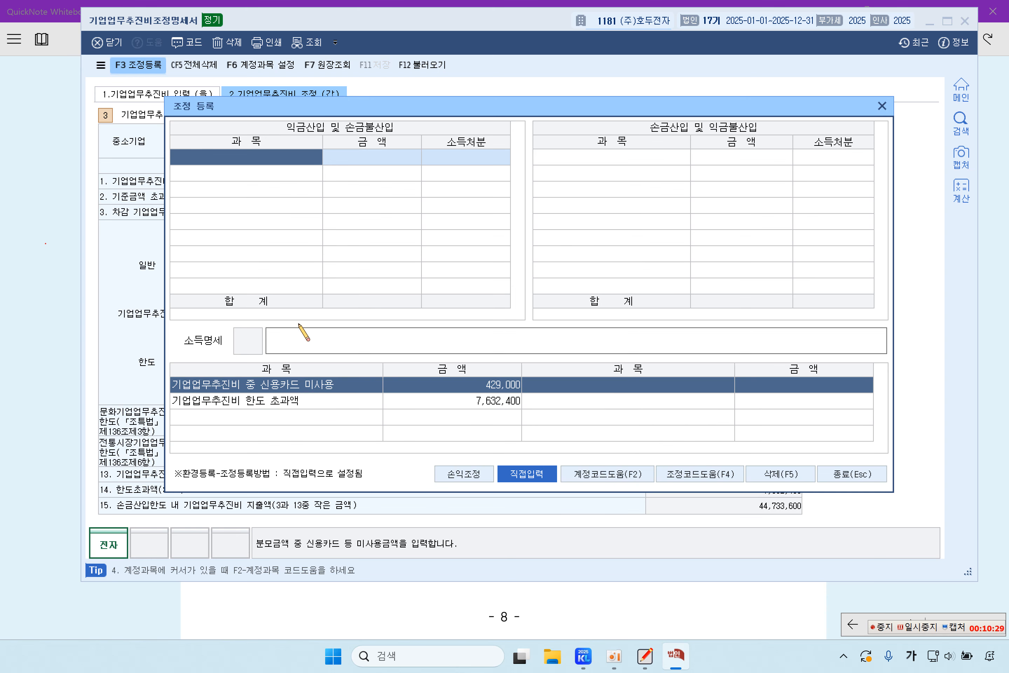
text(기업업무추진비 중 신용카드 미사용)
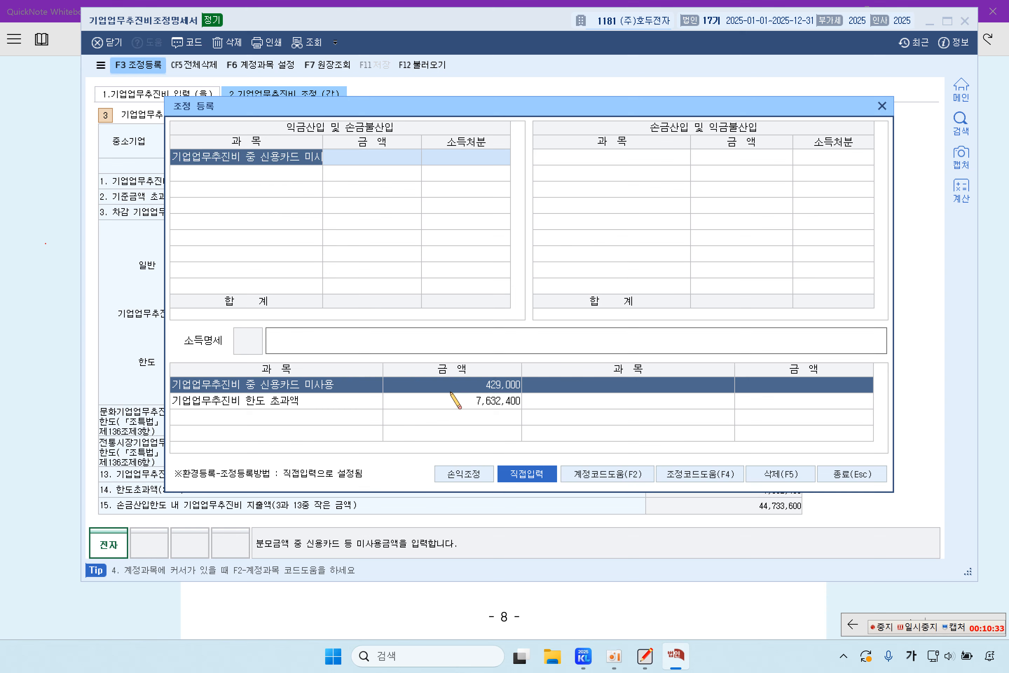
click(367, 158)
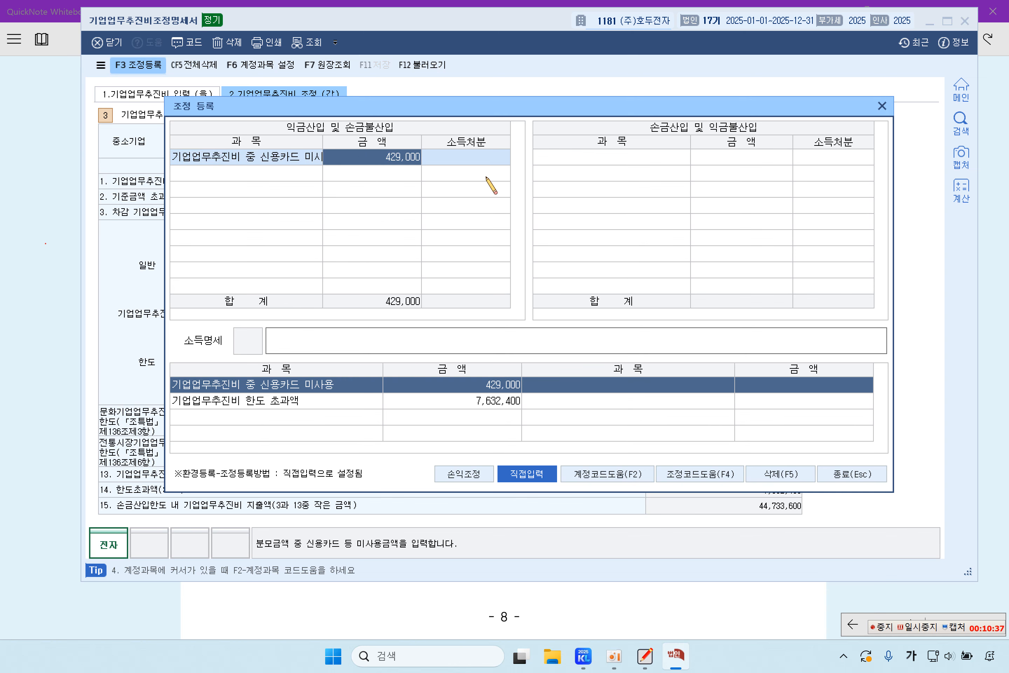
click(479, 156)
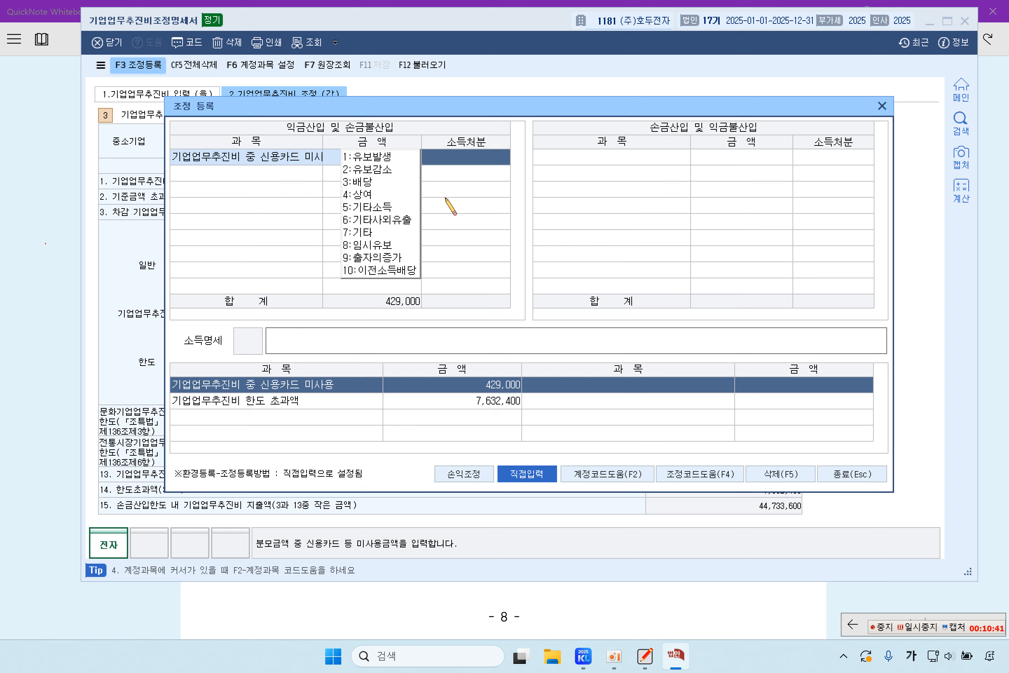
click(399, 218)
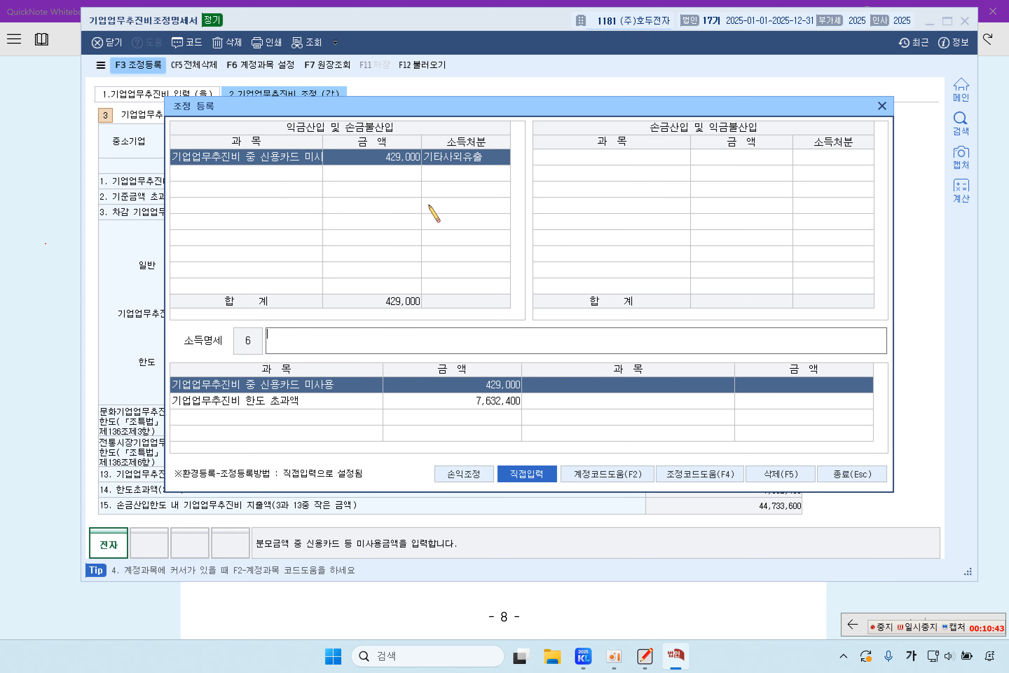
- Register 기업업무추진비 한도 초과액 under 익금산입 및 손금불산입 for 7,632,400 with 소득처분 기타사외유출, and close 조정 등록
click(331, 401)
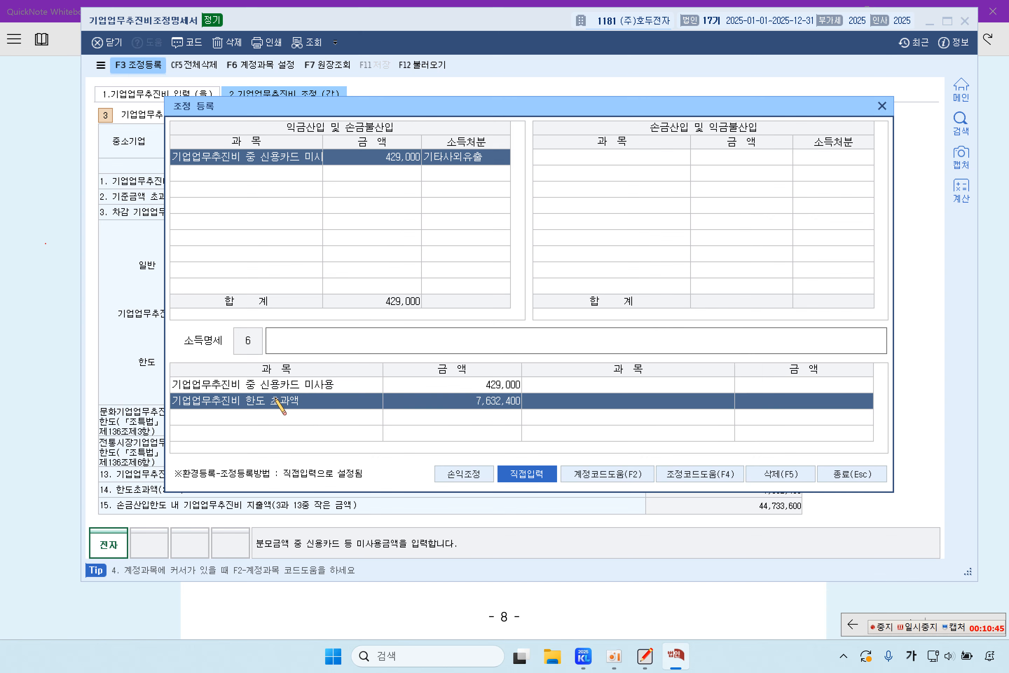
click(263, 173)
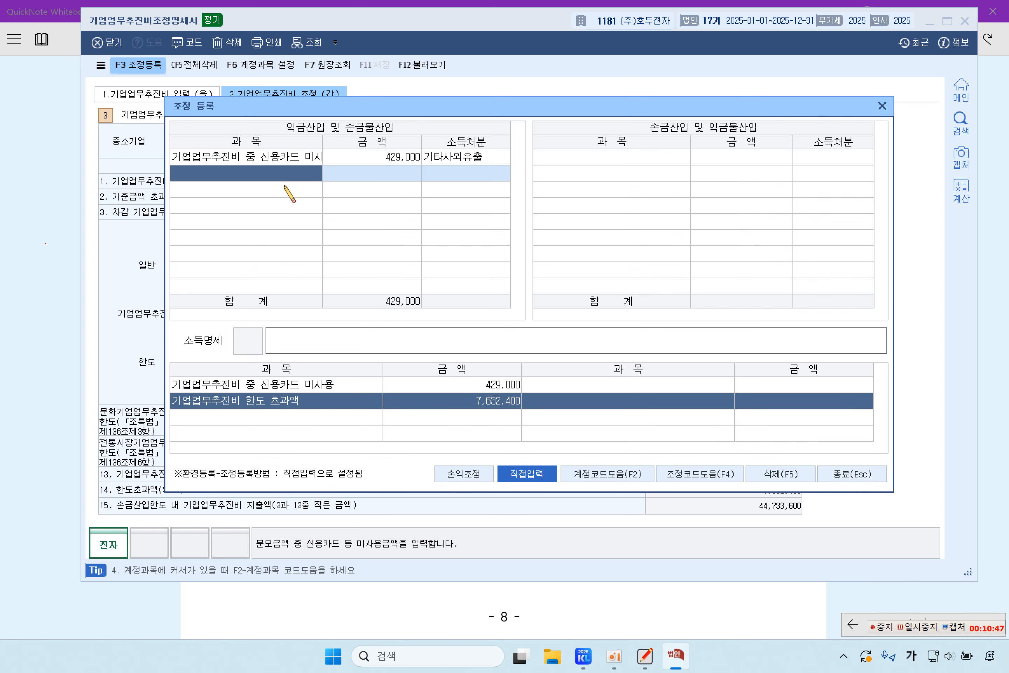
text(기업업무추진비 한도 초과액)
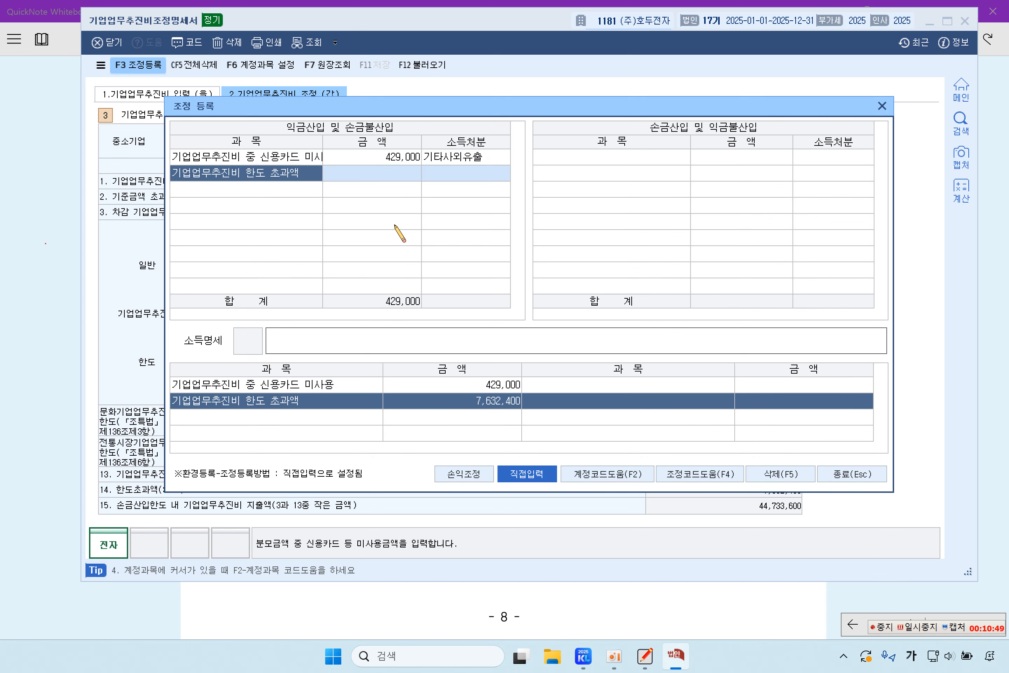
click(383, 172)
text(7,632,400)
click(456, 173)
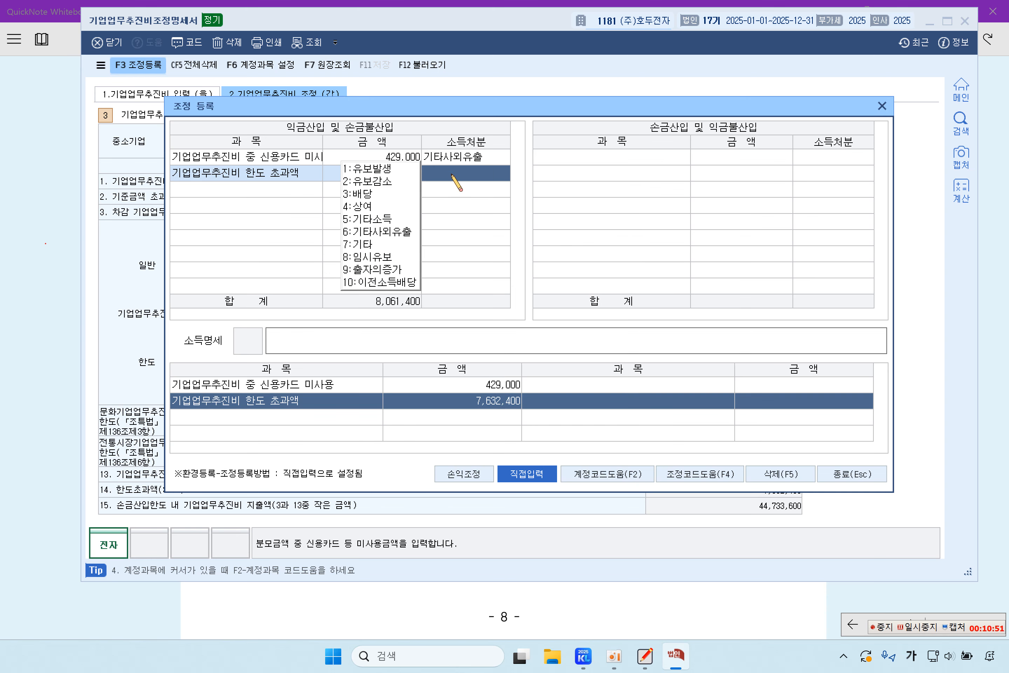
click(393, 233)
click(305, 189)
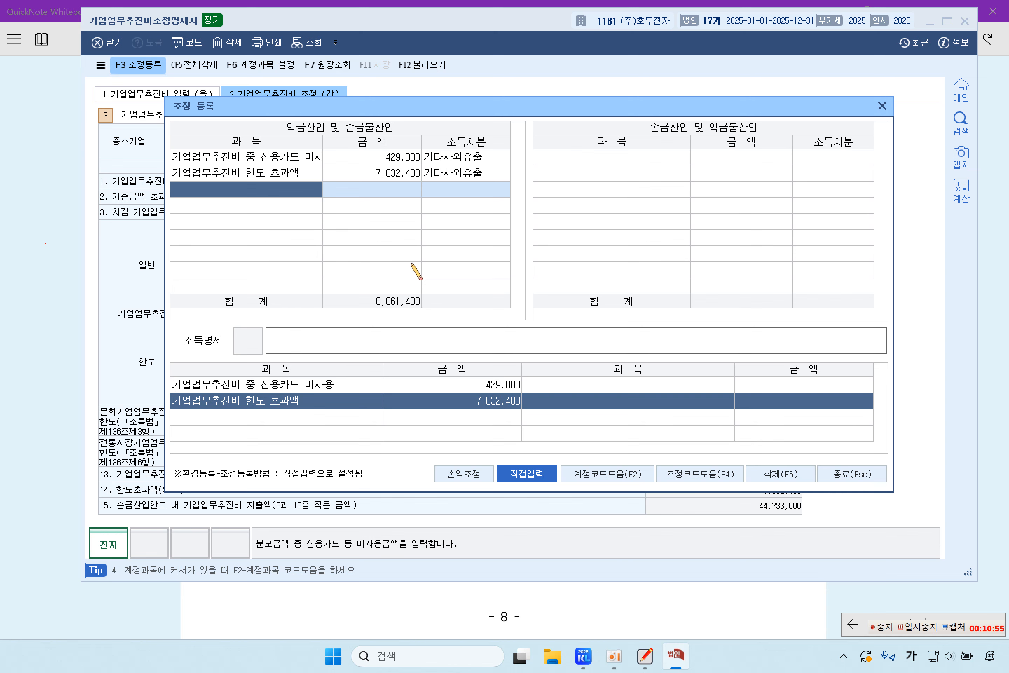
click(849, 476)
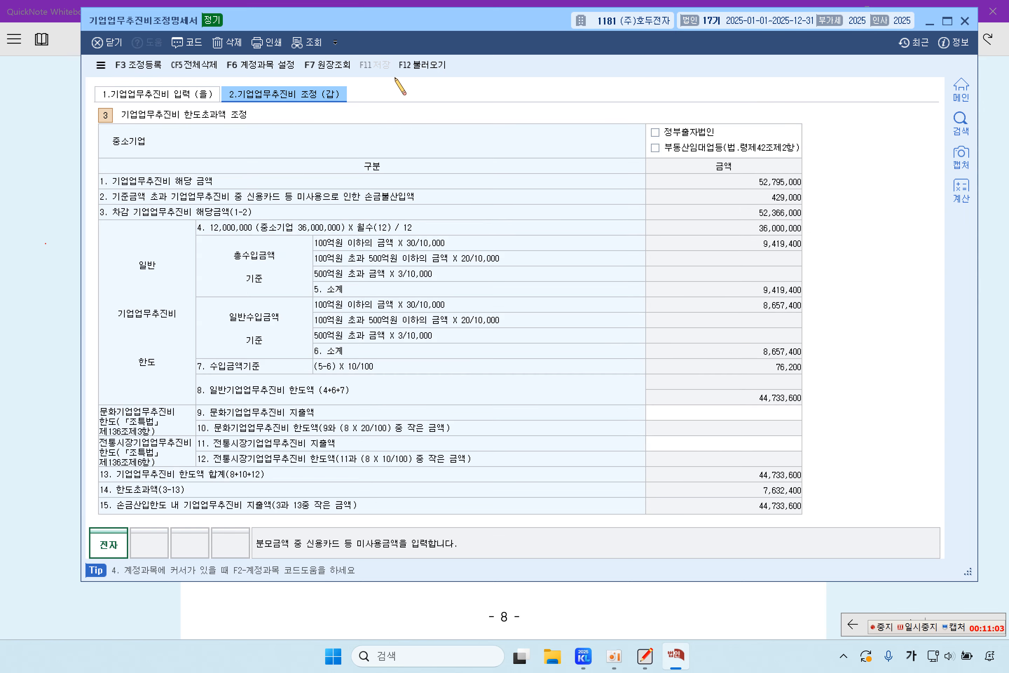
- Check both parts of the 기업업무추진비조정명세서 once more and close the statement
click(186, 96)
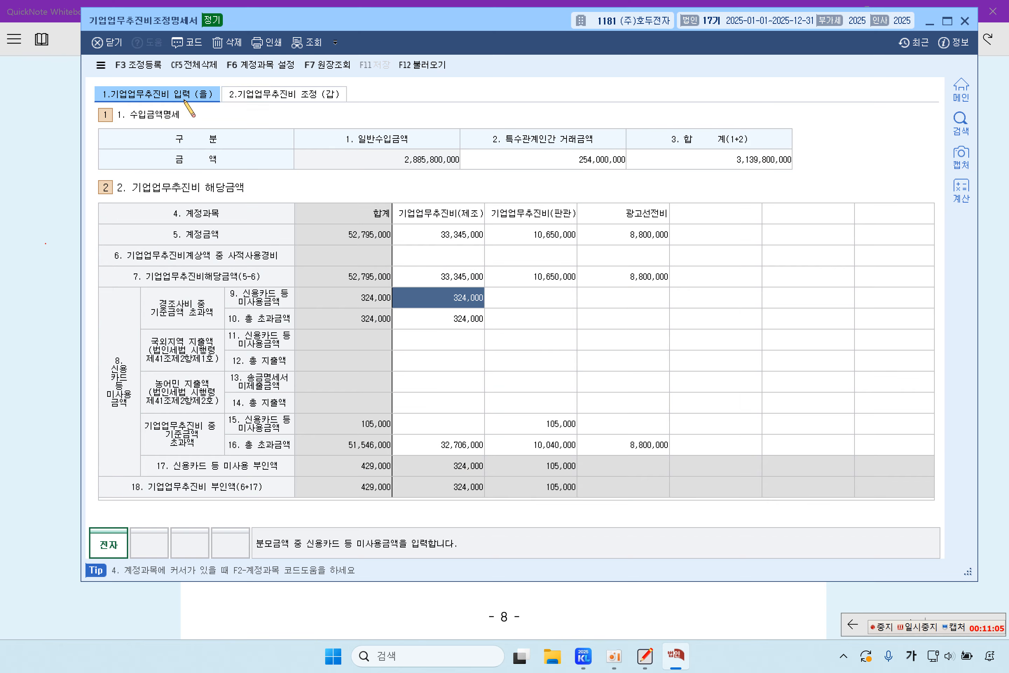
click(259, 95)
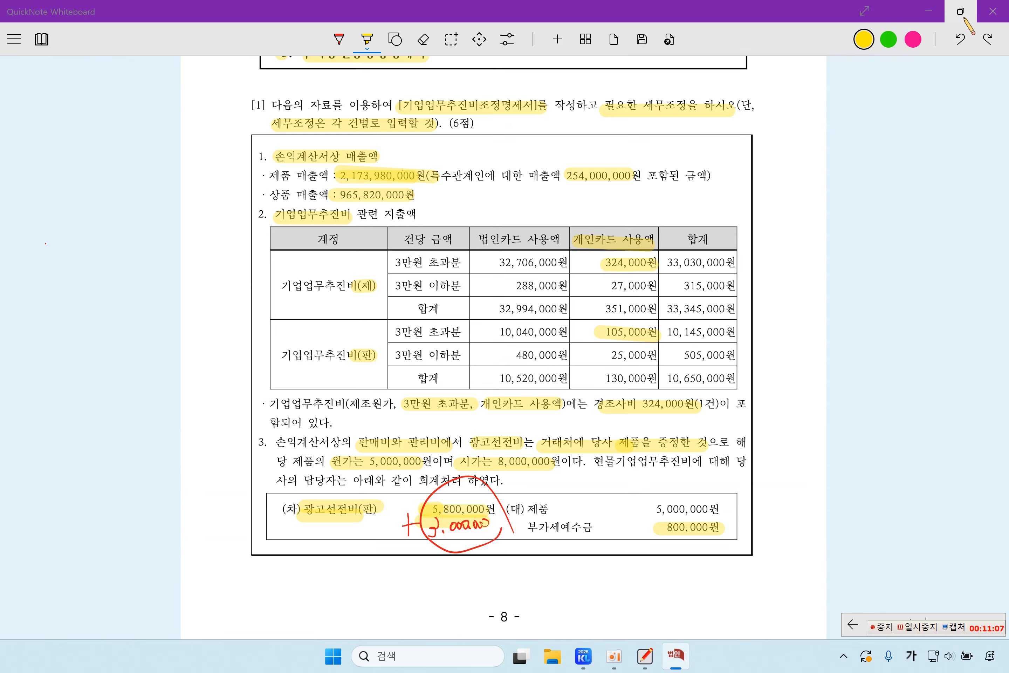
click(965, 20)
- Highlight the form name 대손충당금및대손금조정명세서, the 대손실적률 of 1.5% and 세부담 최소화 in problem [2] in yellow
scroll(685, 374, down, 2)
scroll(684, 374, down, 10)
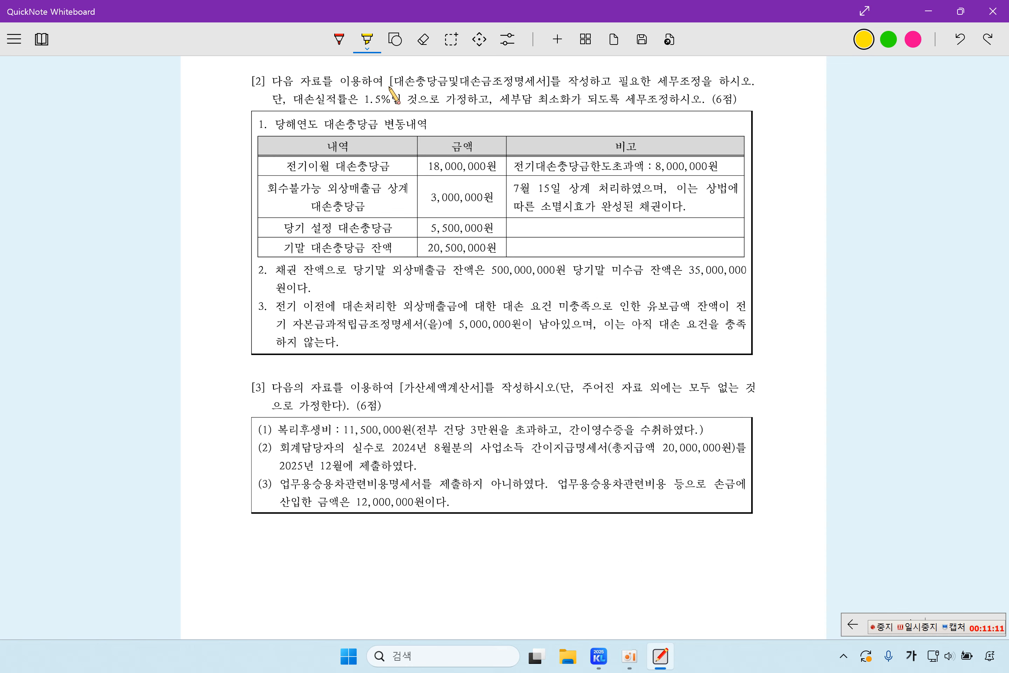
drag(390, 76, 539, 79)
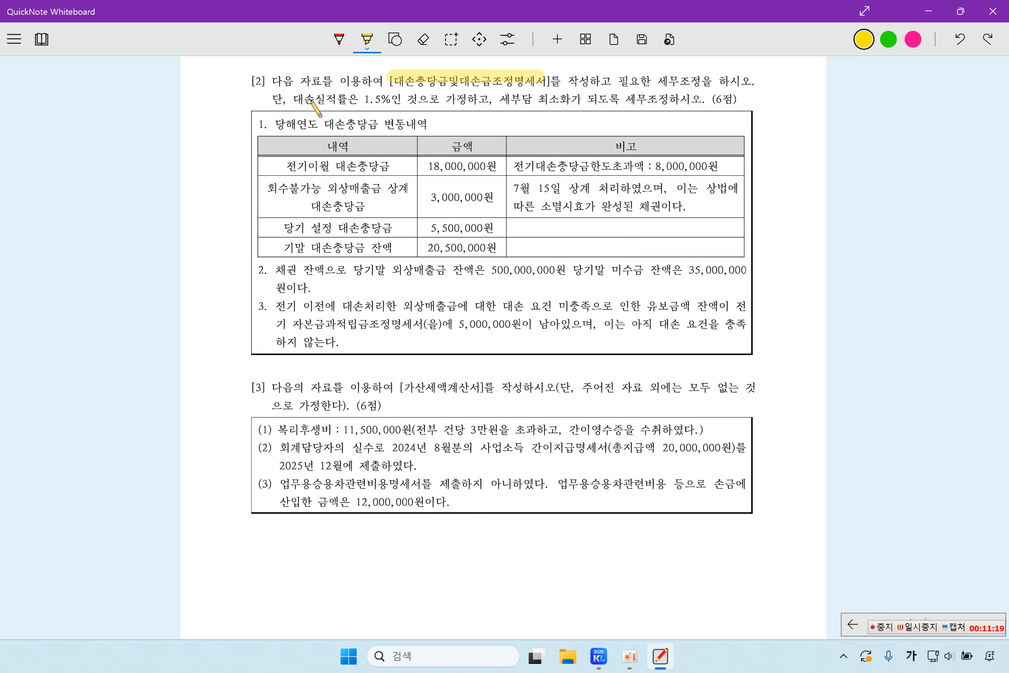
drag(306, 100, 392, 100)
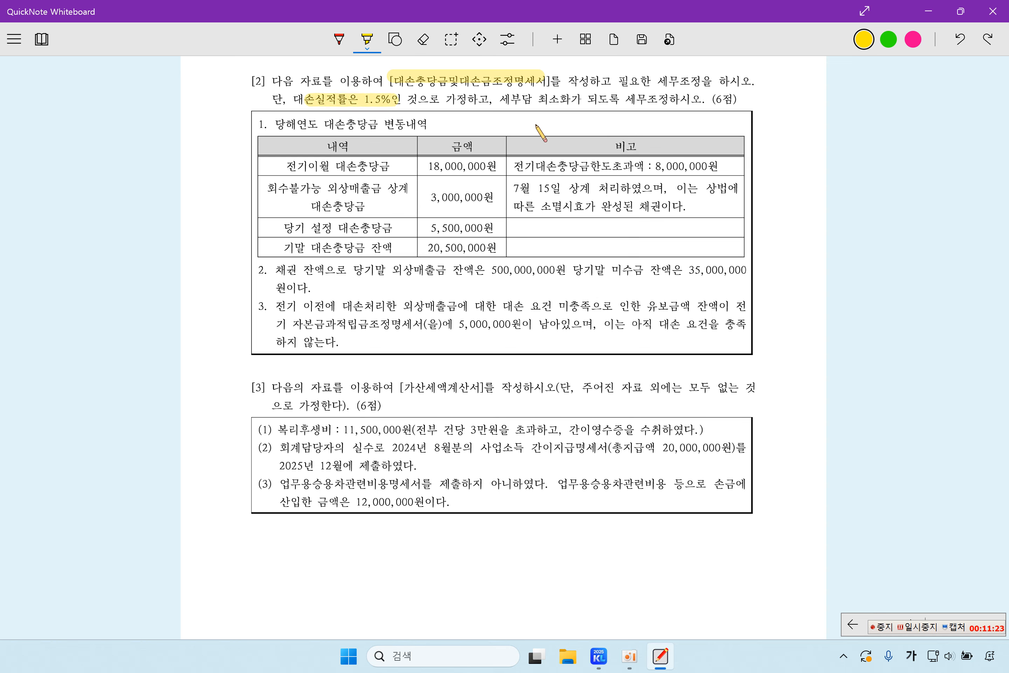
drag(501, 101, 568, 99)
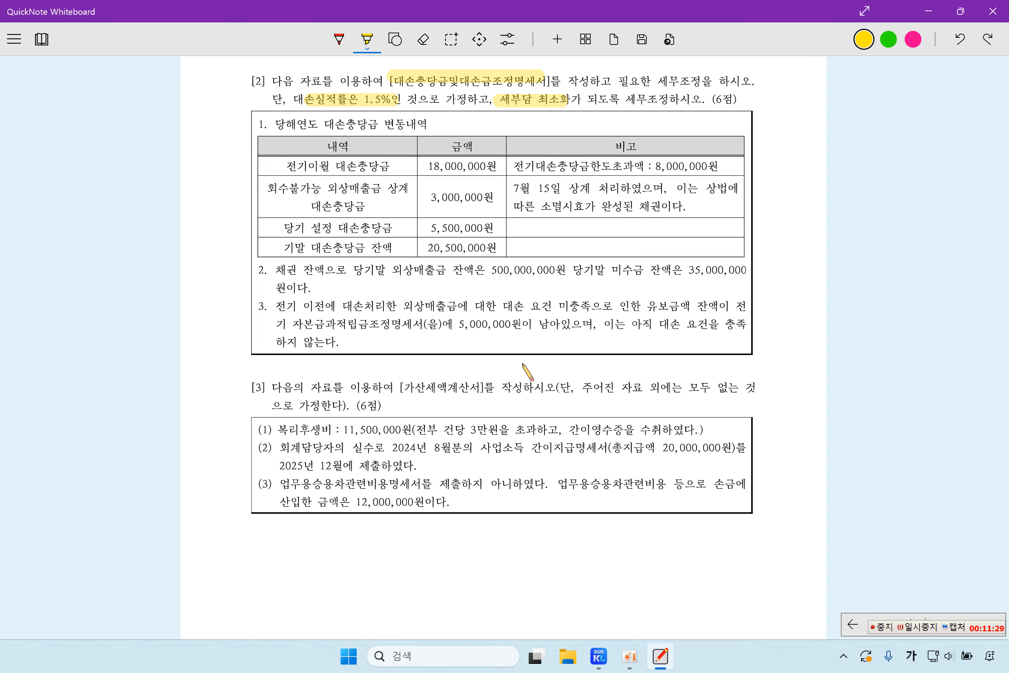
- Switch to KcLep and open the 대손충당금및대손금조정명세서
click(598, 656)
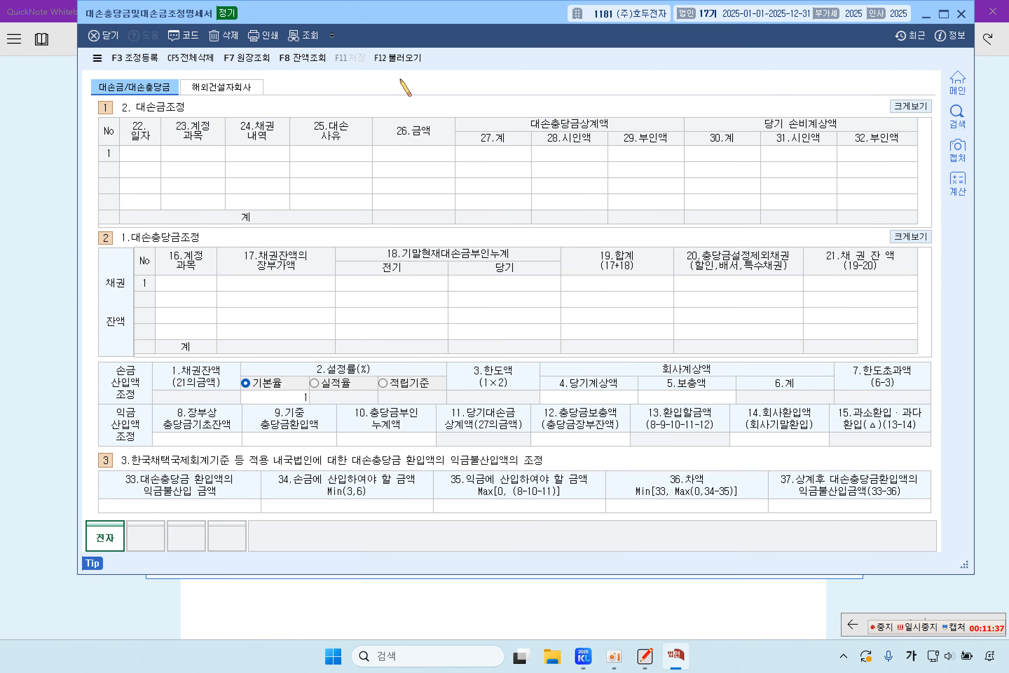
- Load the receivable balances into the 대손충당금및대손금조정명세서, replacing any displayed data
click(401, 59)
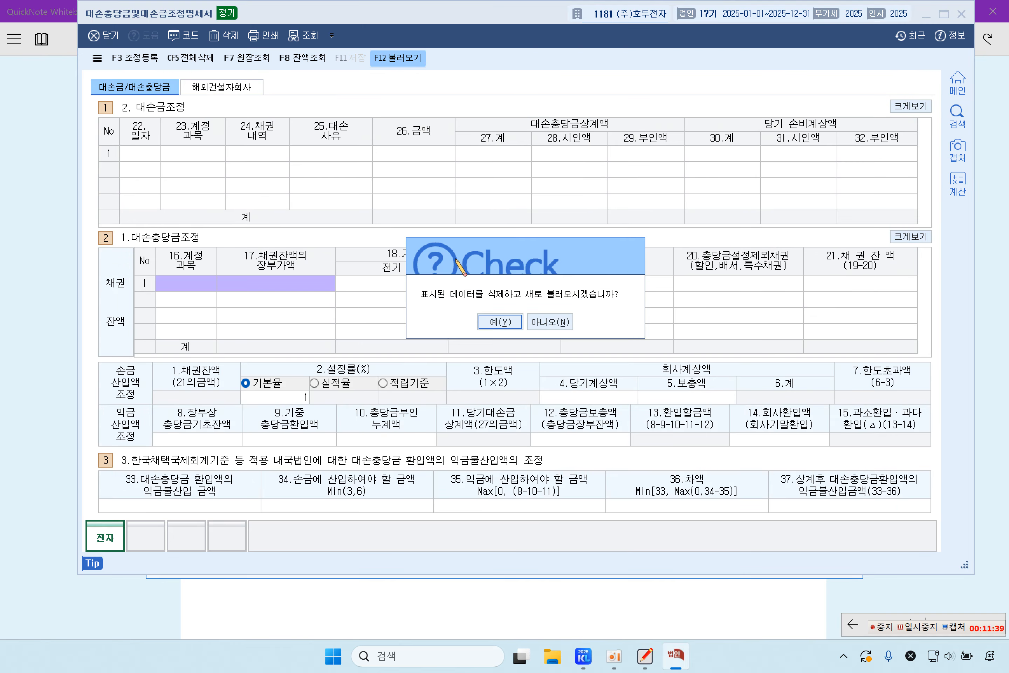
click(505, 322)
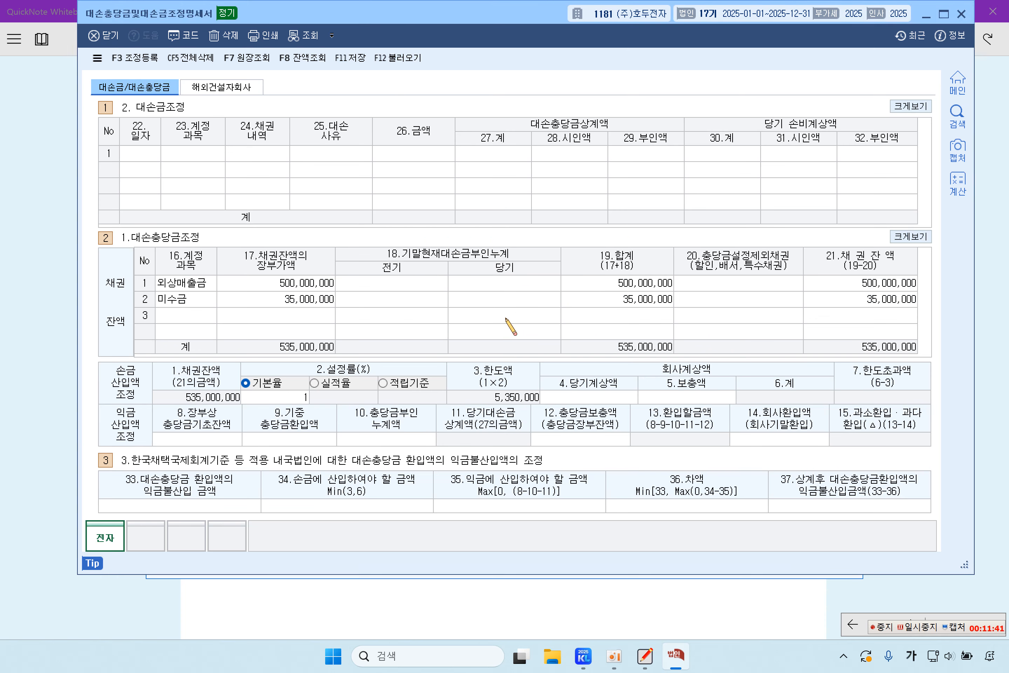
- Switch to QuickNote Whiteboard and highlight the 18,000,000 carryover, the 8,000,000 excess, and the 7월 15일 write-off of 3,000,000 with its 소멸시효 reason in yellow
click(35, 313)
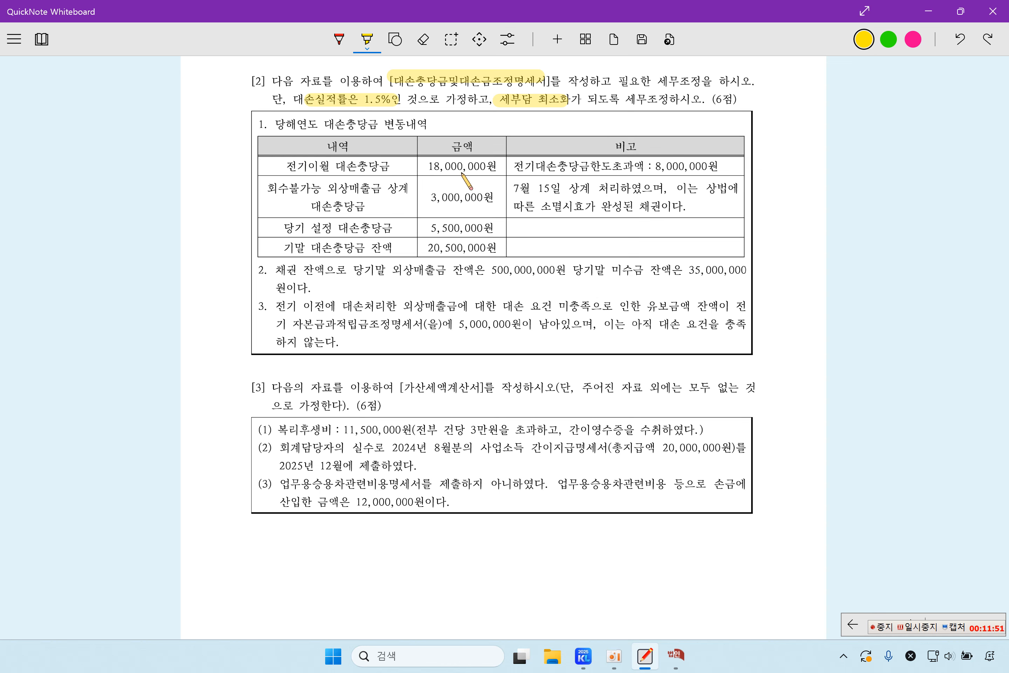
drag(426, 166, 485, 167)
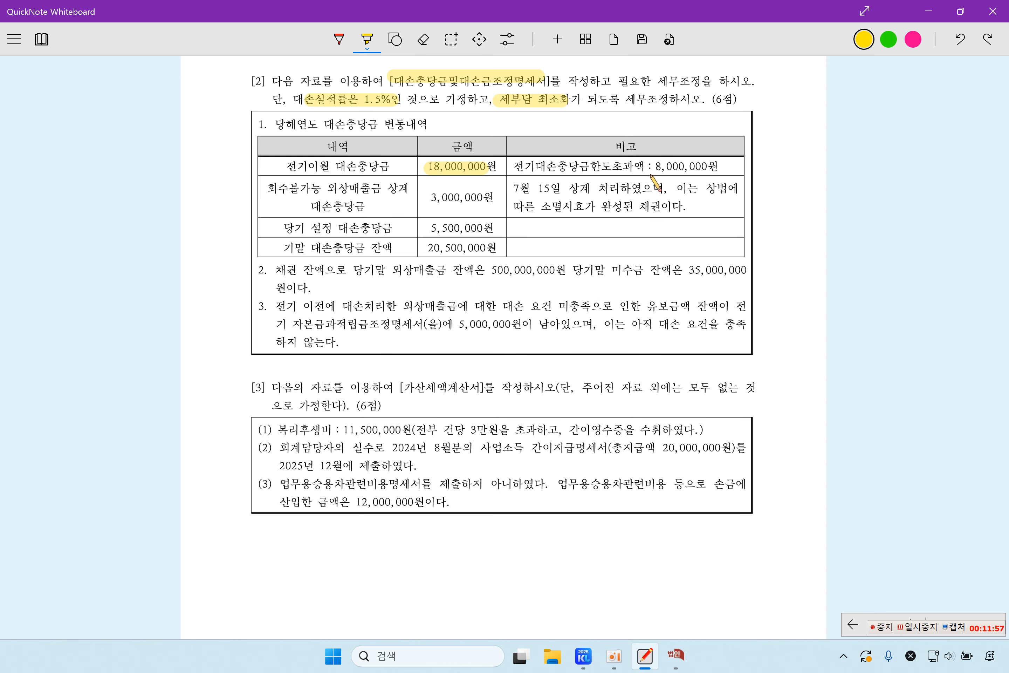
drag(647, 167, 712, 167)
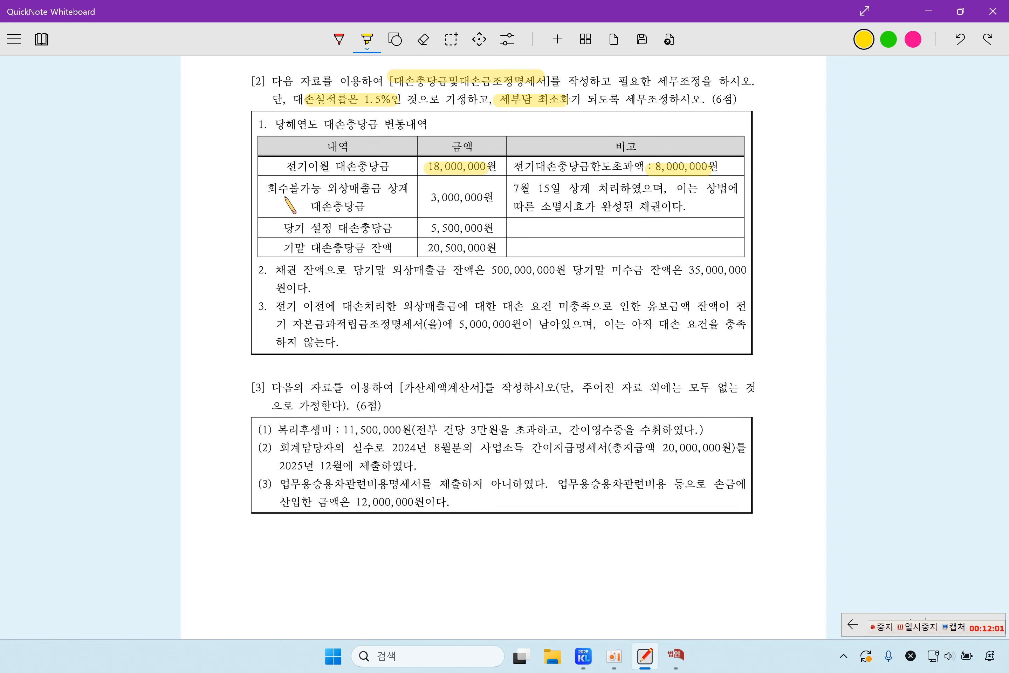
drag(327, 191, 407, 189)
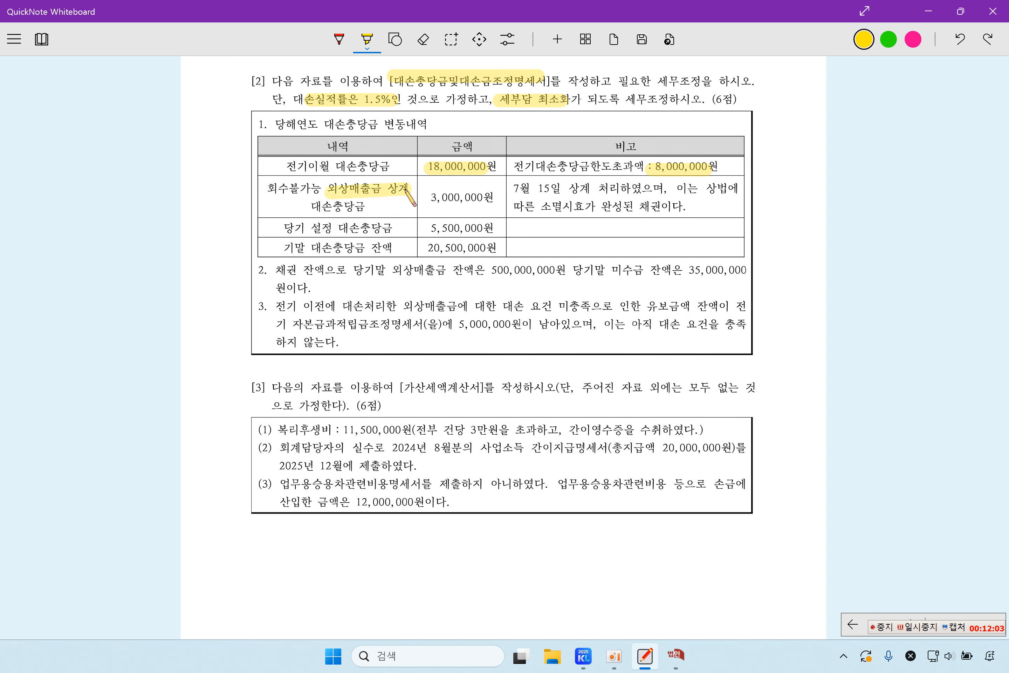
drag(312, 207, 560, 190)
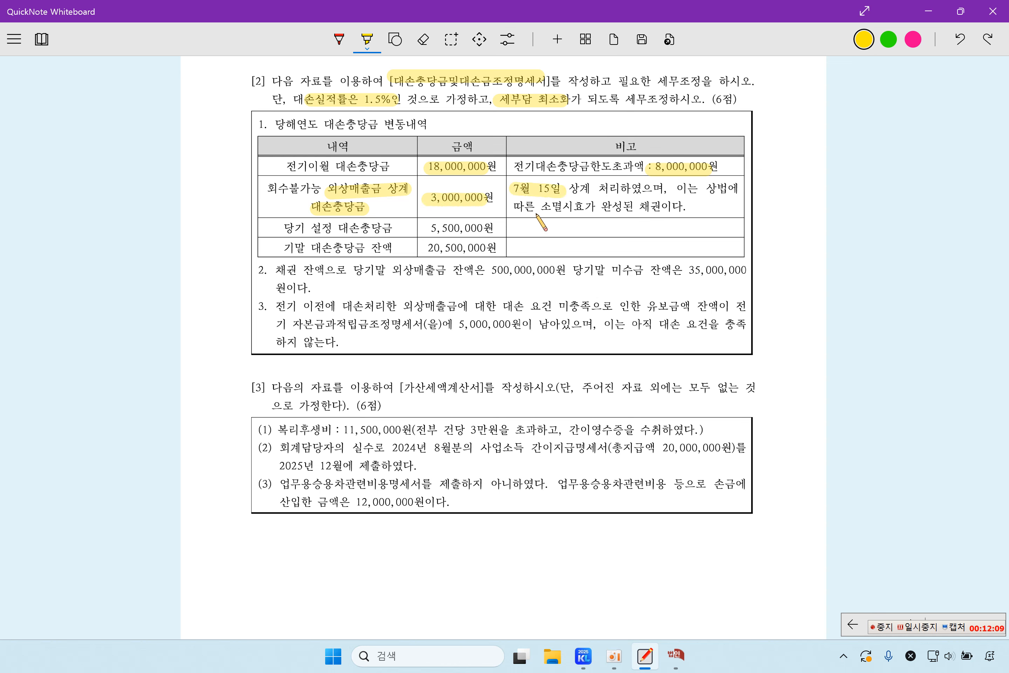
drag(542, 207, 648, 206)
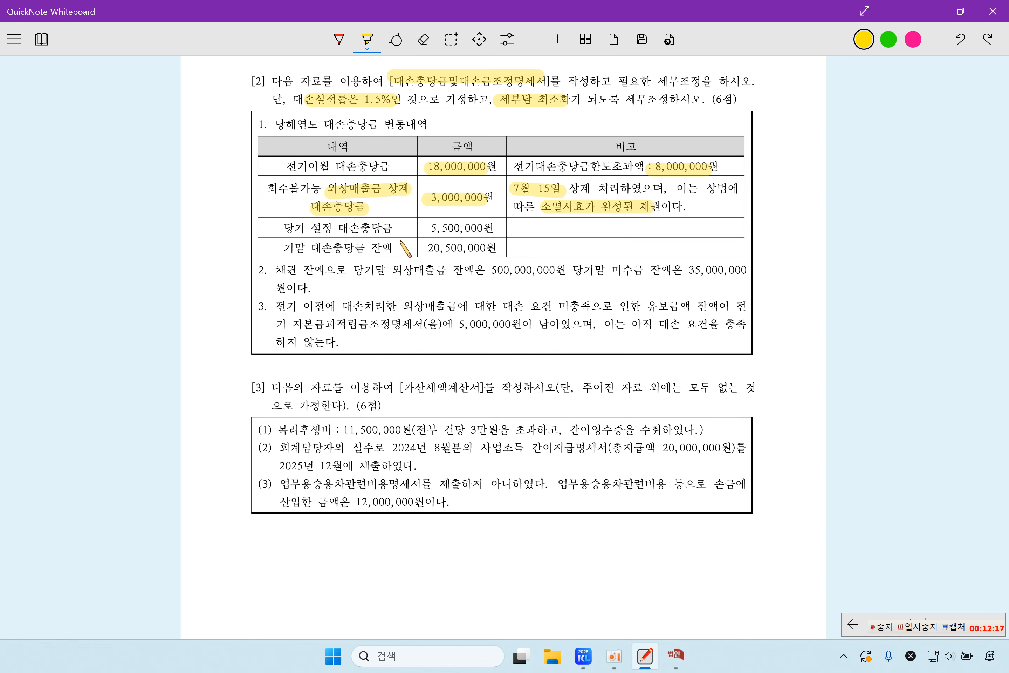
- Highlight 당기 설정 5,500,000, 기말 잔액 20,500,000, and the year-end 외상매출금 500,000,000 and 미수금 35,000,000 in yellow
drag(289, 227, 512, 228)
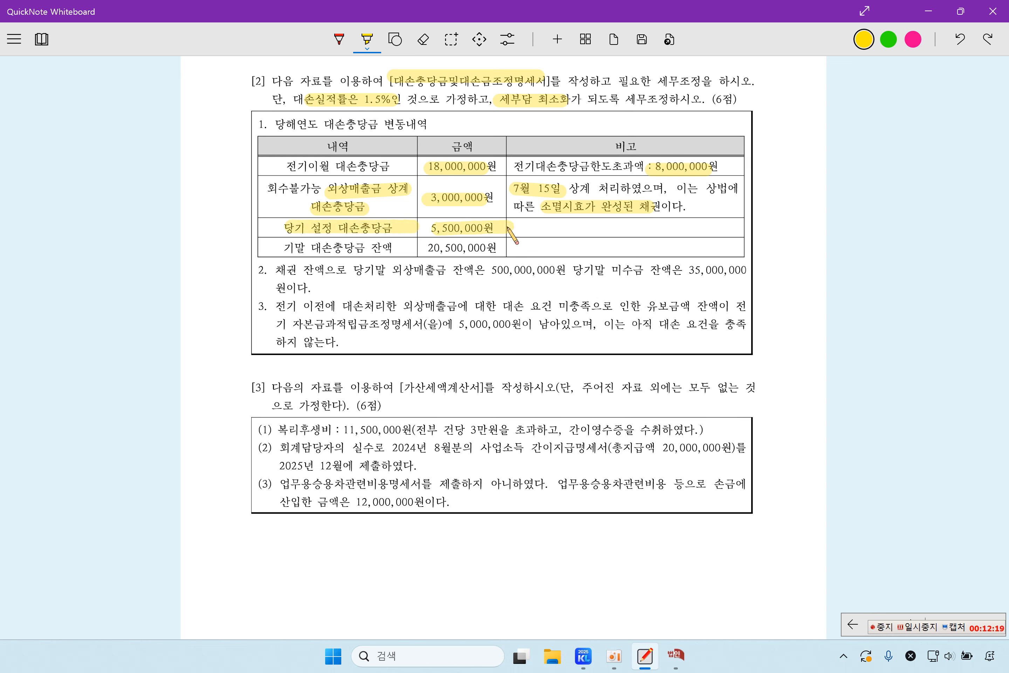
drag(311, 247, 498, 249)
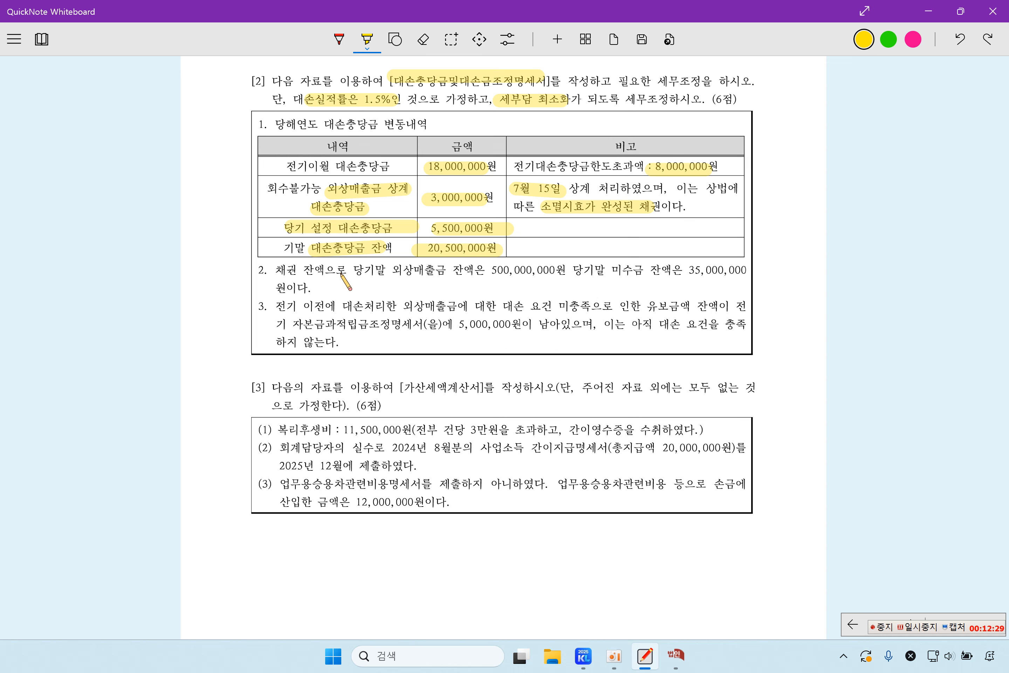
drag(356, 273, 739, 275)
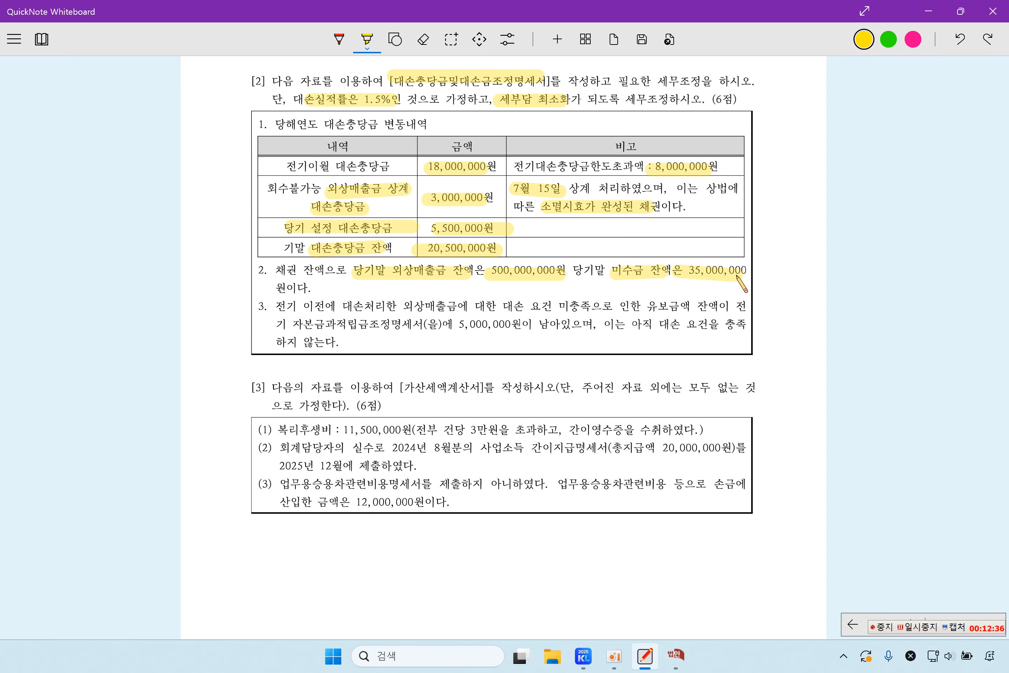
- Switch to KcLep and check the loaded book values of 외상매출금 and 미수금 against the problem
click(682, 648)
click(301, 282)
click(300, 299)
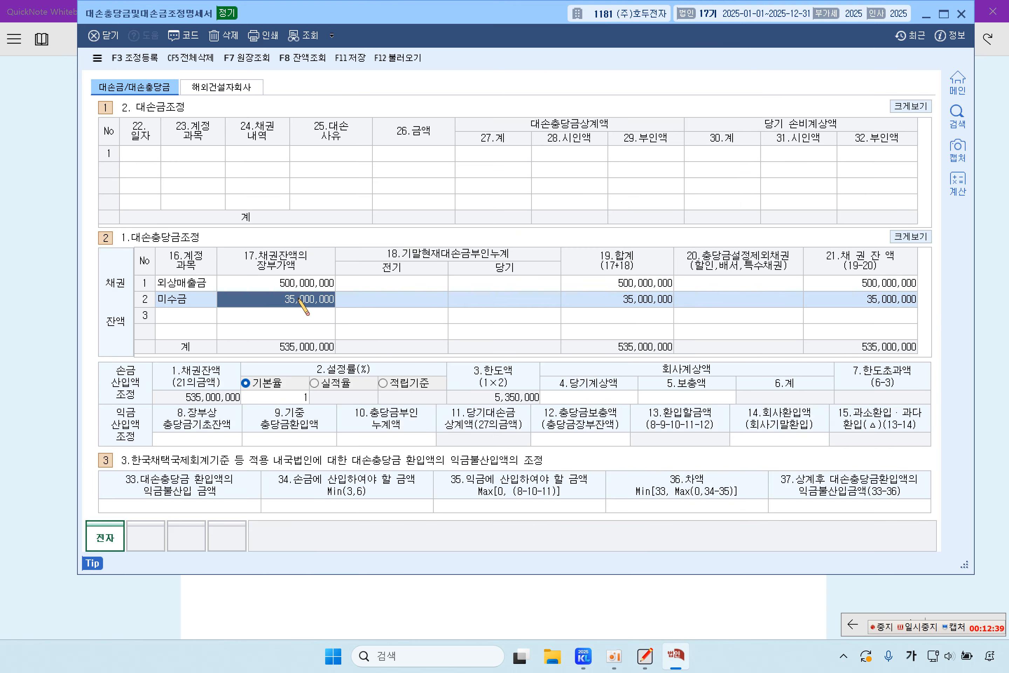
click(269, 280)
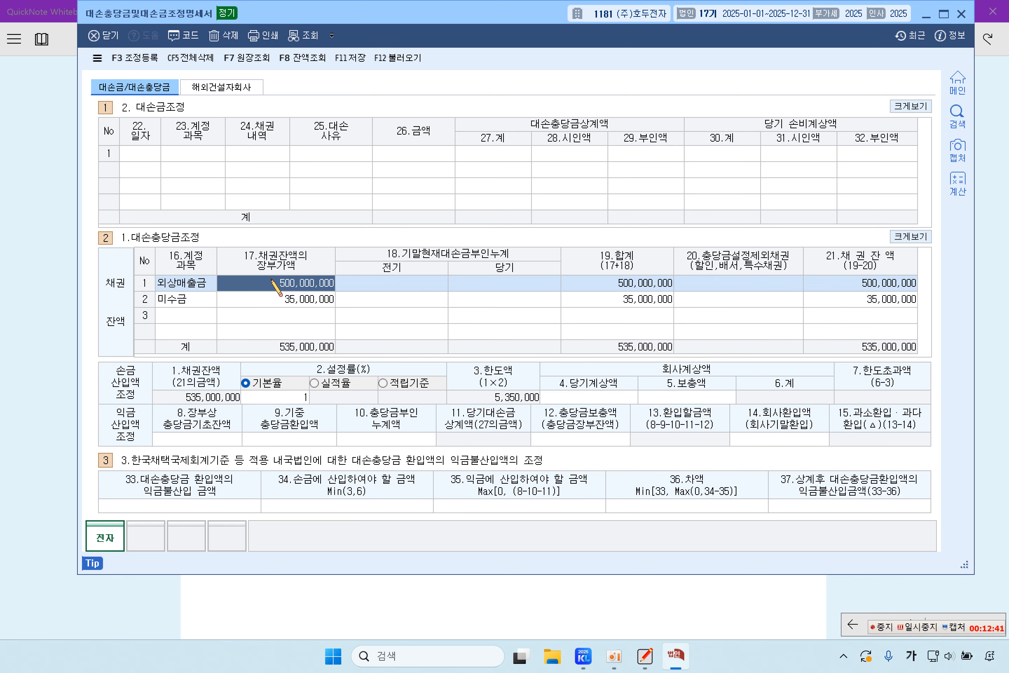
click(274, 301)
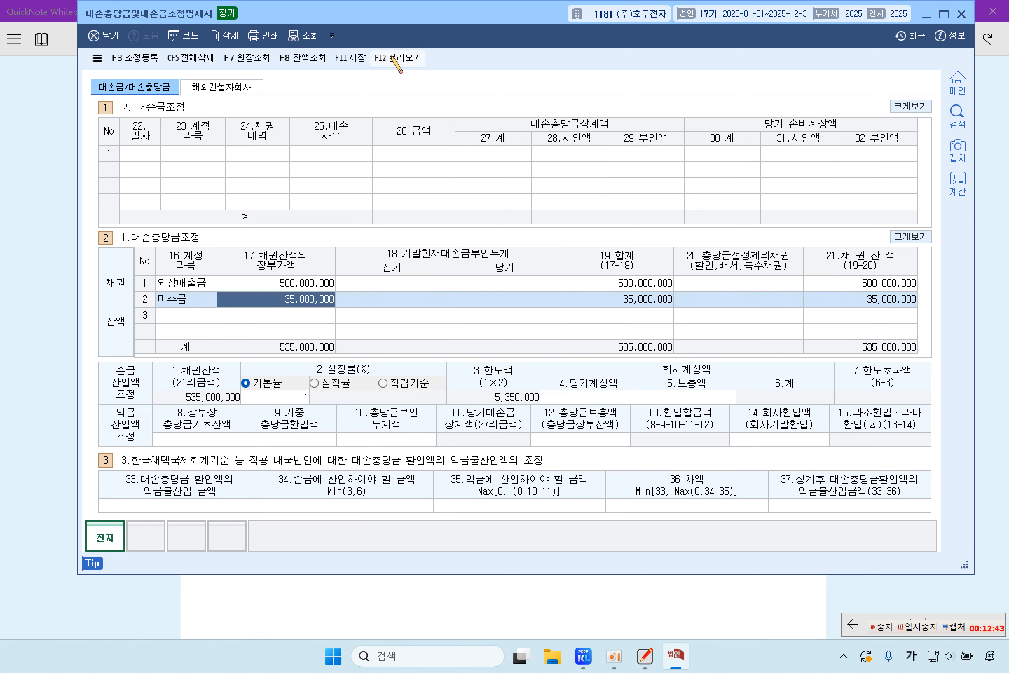
- Return to QuickNote Whiteboard and highlight in item 3 전기 이전에, 외상매출금, 보금액 잔액, 자본금과적립금조정명세서(을) and 5,000,000 in yellow
click(512, 613)
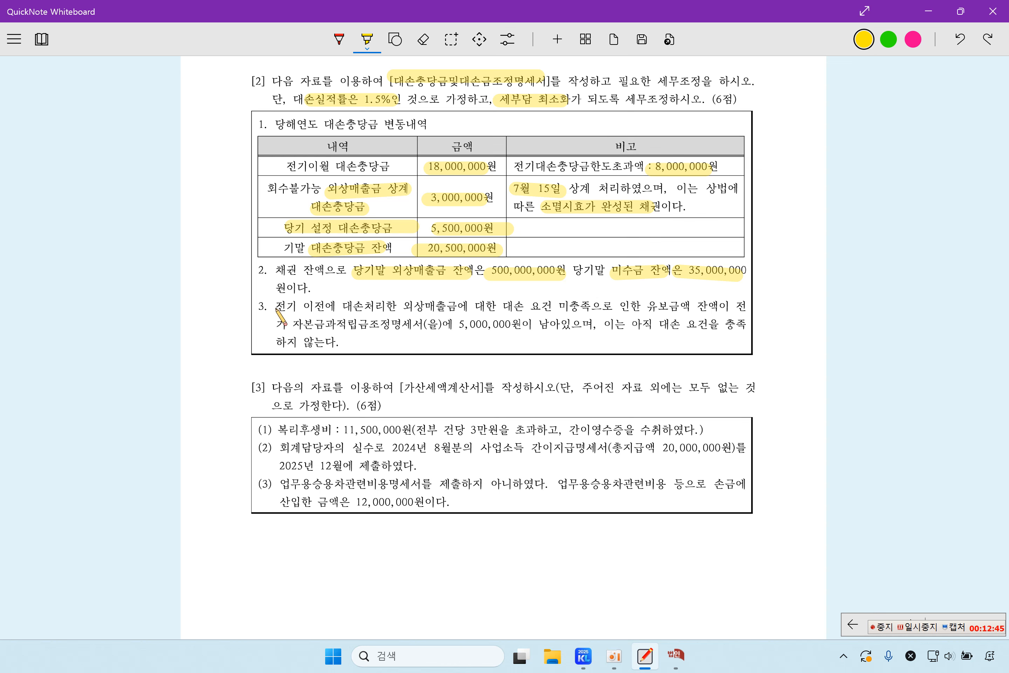
drag(275, 307, 334, 307)
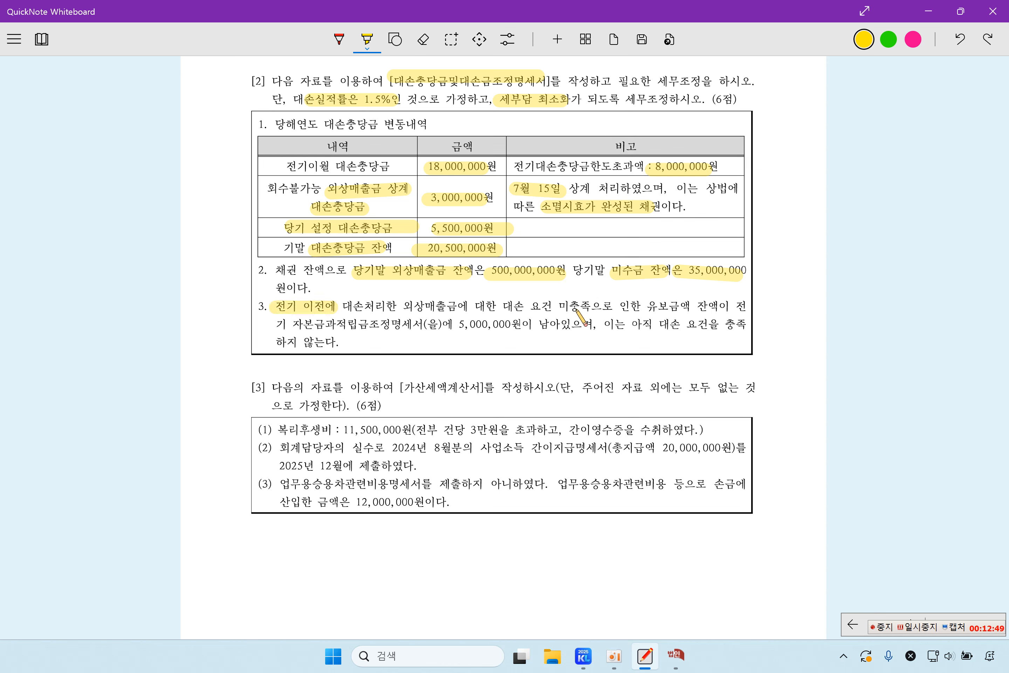
drag(657, 307, 723, 307)
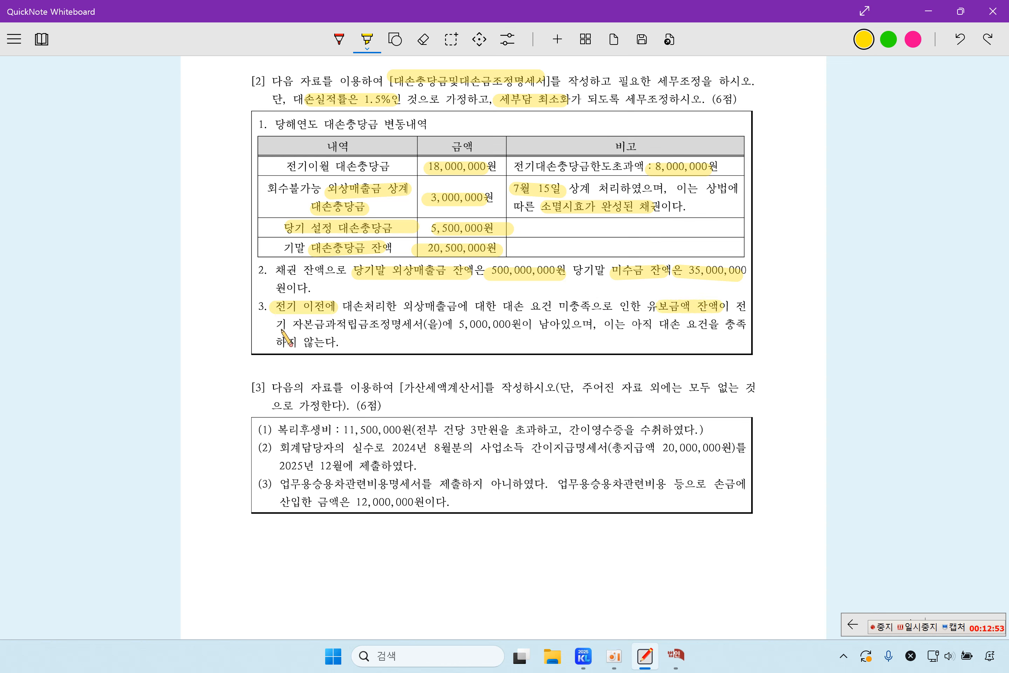
drag(282, 330, 514, 328)
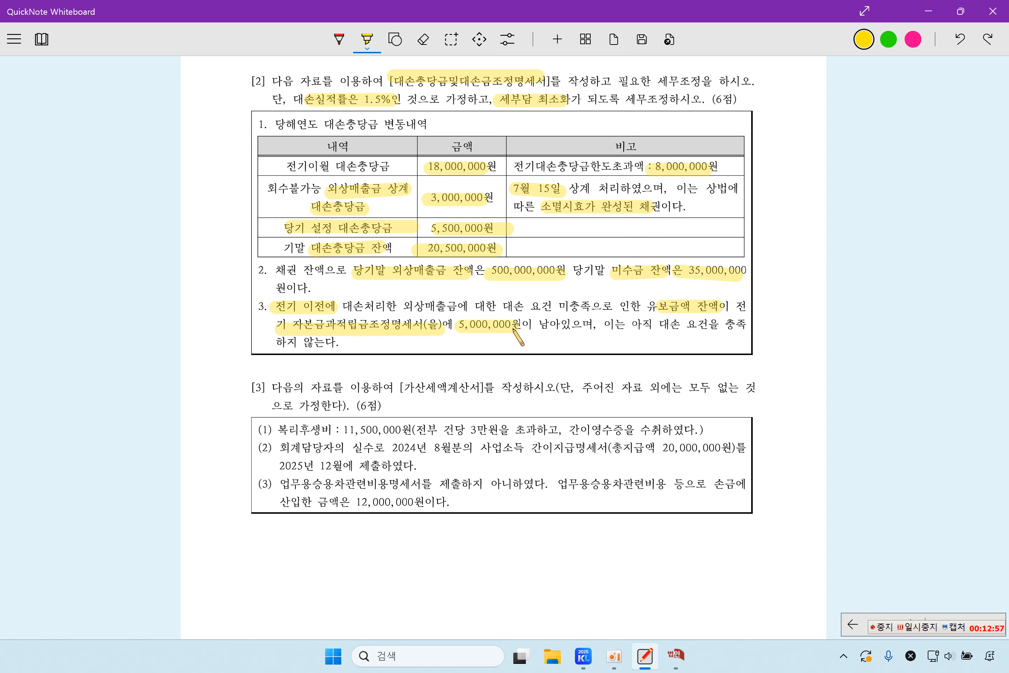
drag(404, 306, 457, 306)
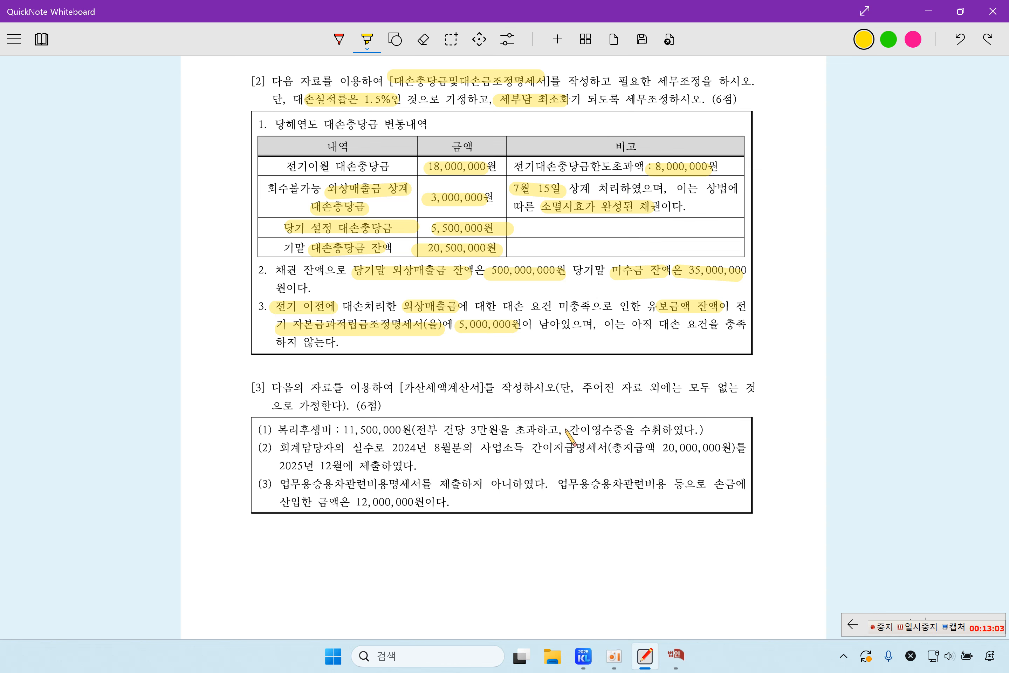
- Switch to KcLep and enter 5,000,000 as the 전기 amount of 기말현재대손금부인누계 for 외상매출금
click(678, 662)
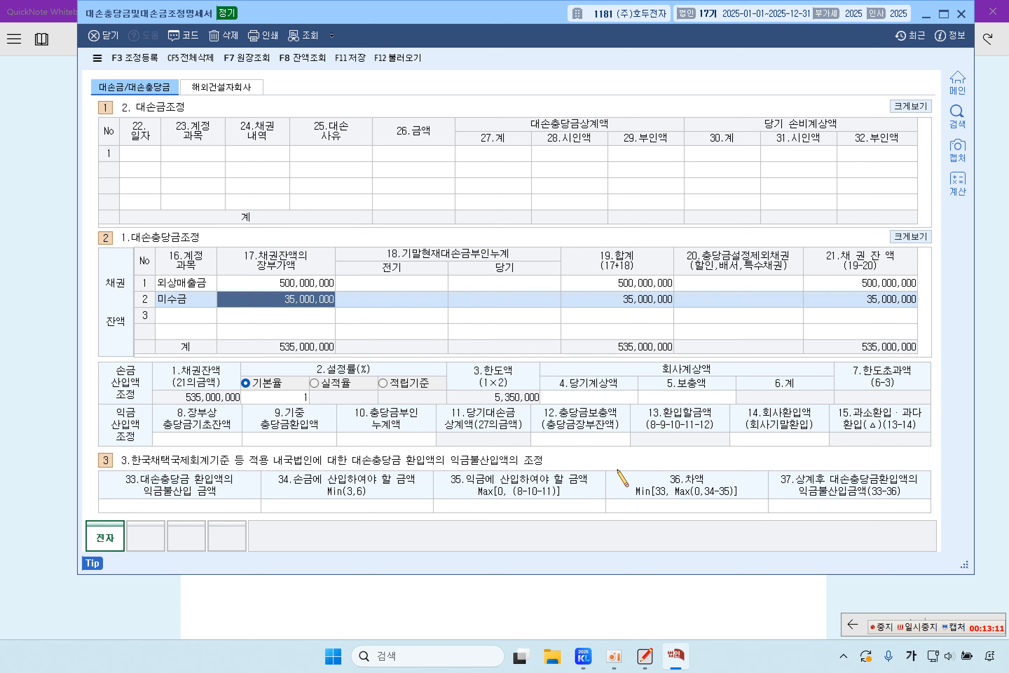
click(290, 286)
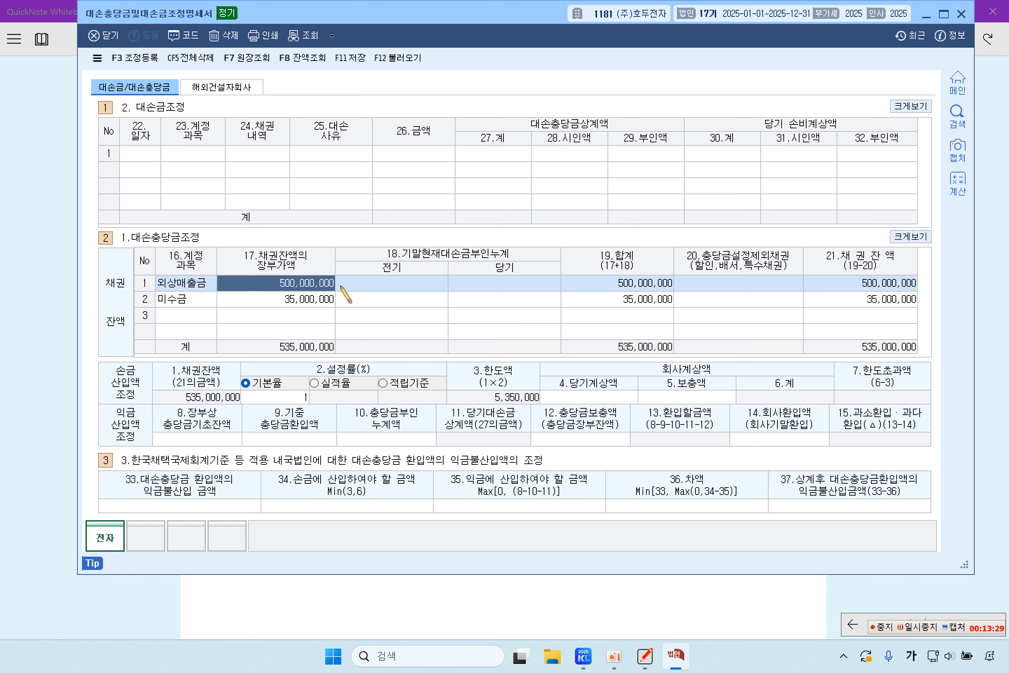
click(373, 287)
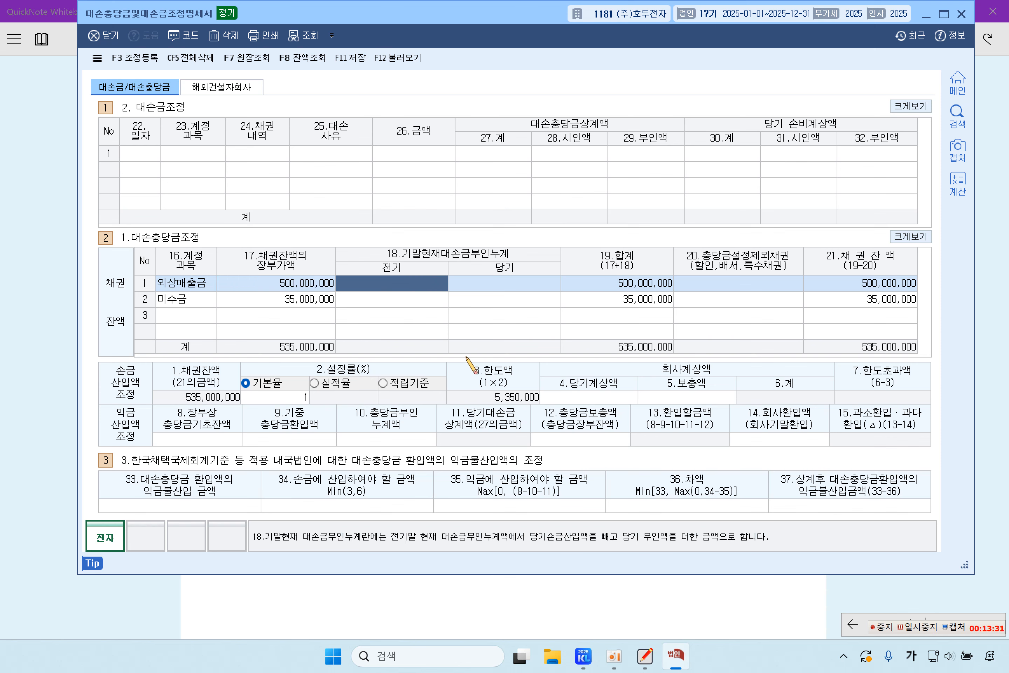
text(5,)
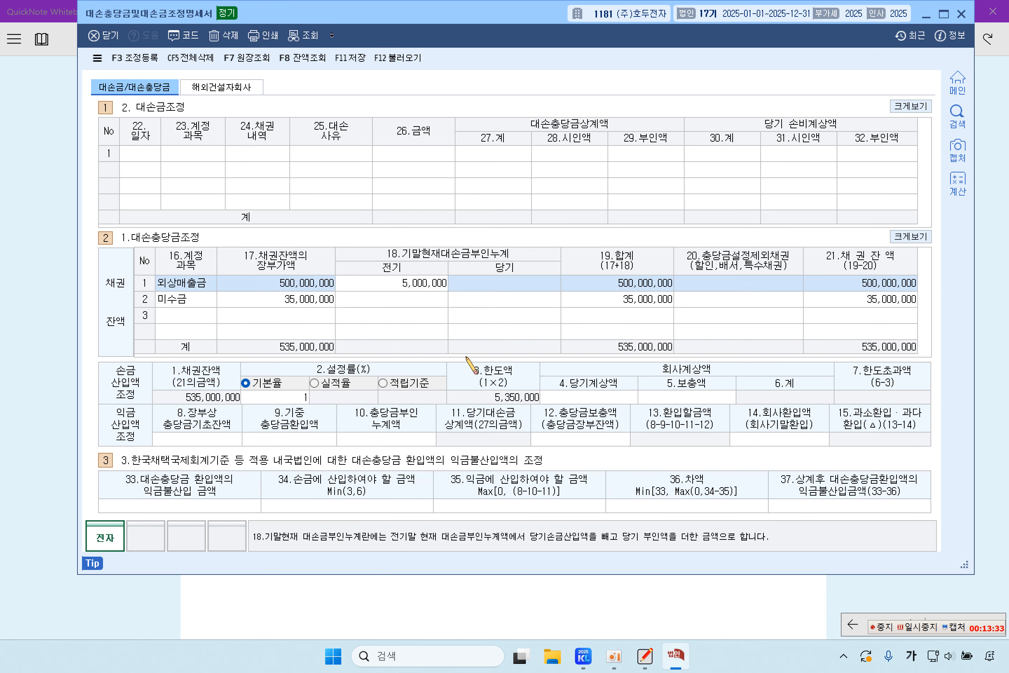
text(000,000)
key(Return)
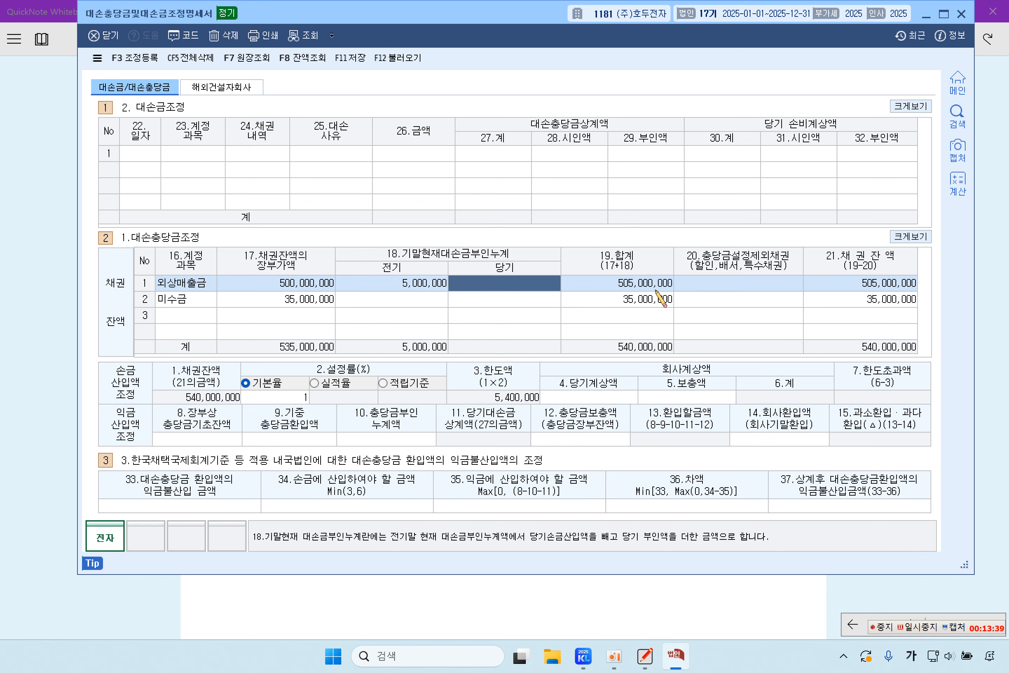
key(Return)
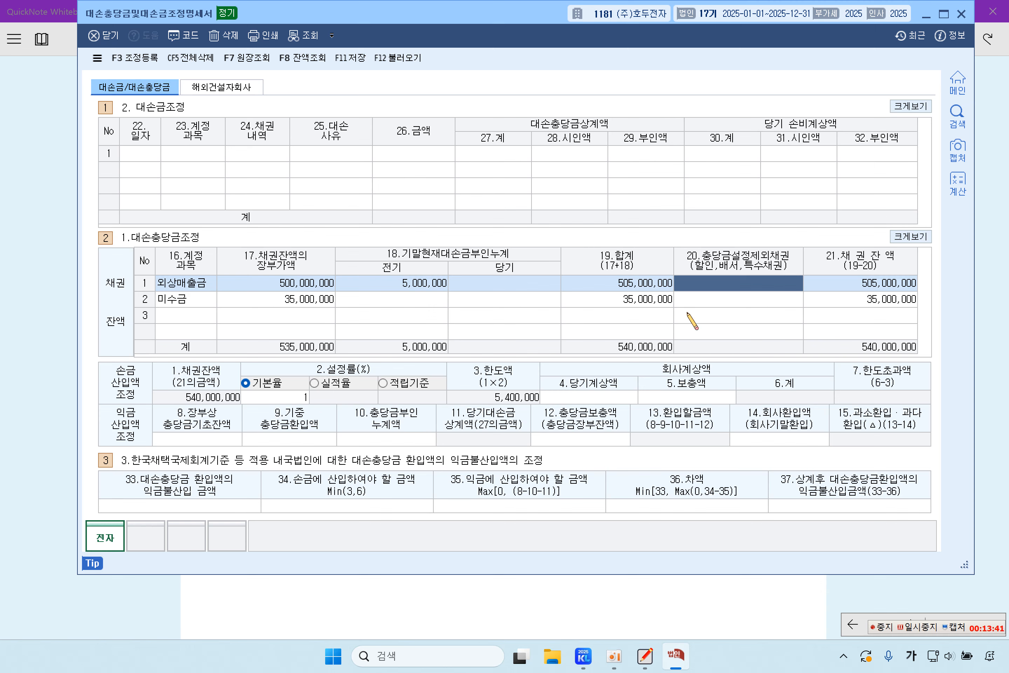
- Review the entry fields of 대손금조정, 익금산입액 조정 and 회사계상액 that the statement still requires
click(924, 630)
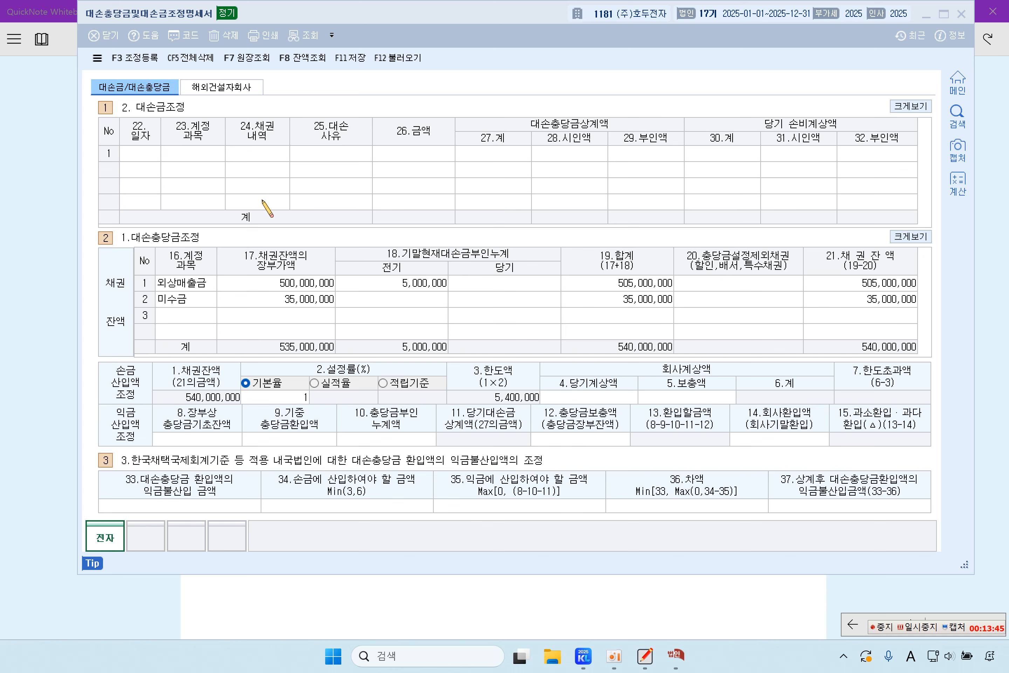
click(142, 159)
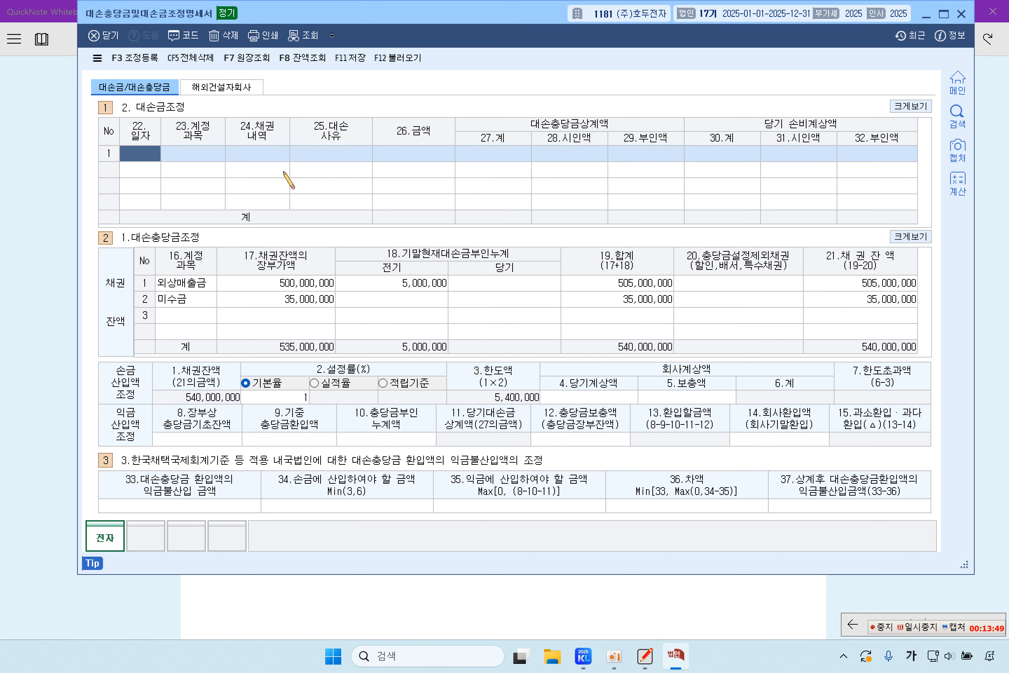
click(209, 434)
click(303, 441)
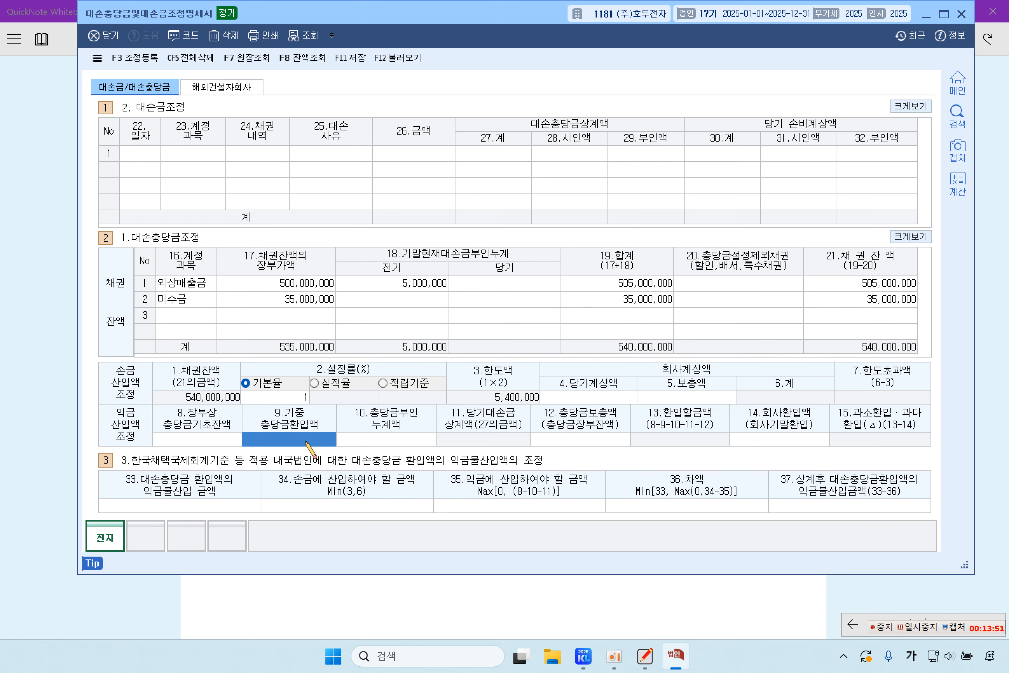
click(394, 445)
click(593, 438)
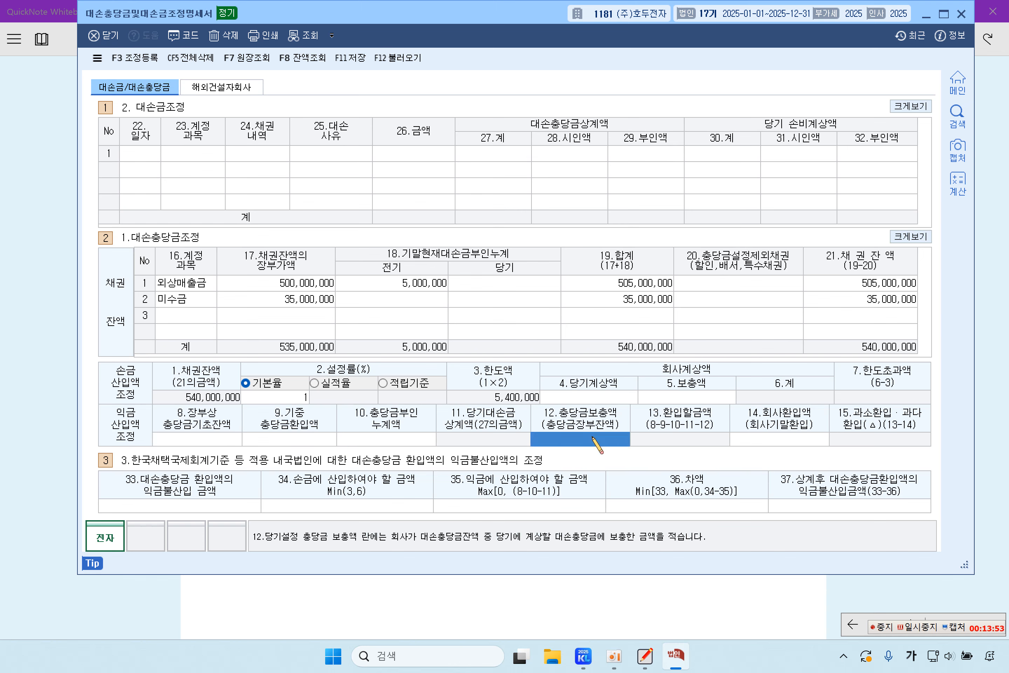
click(635, 397)
click(694, 402)
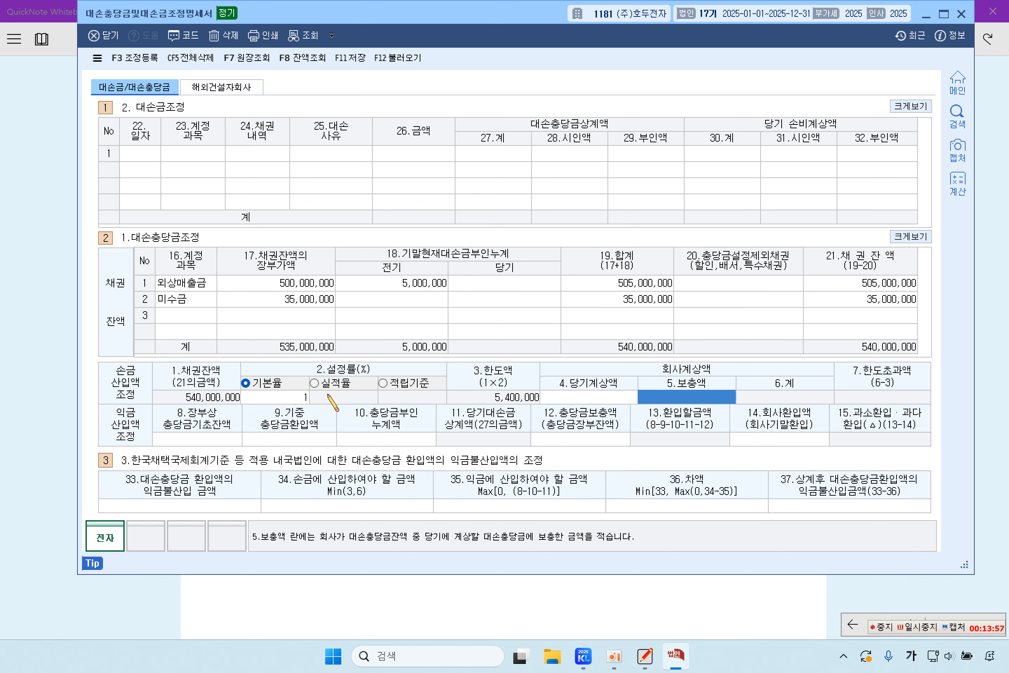
- Set the 설정률 to 실적률 with a rate of 1.5%
click(314, 383)
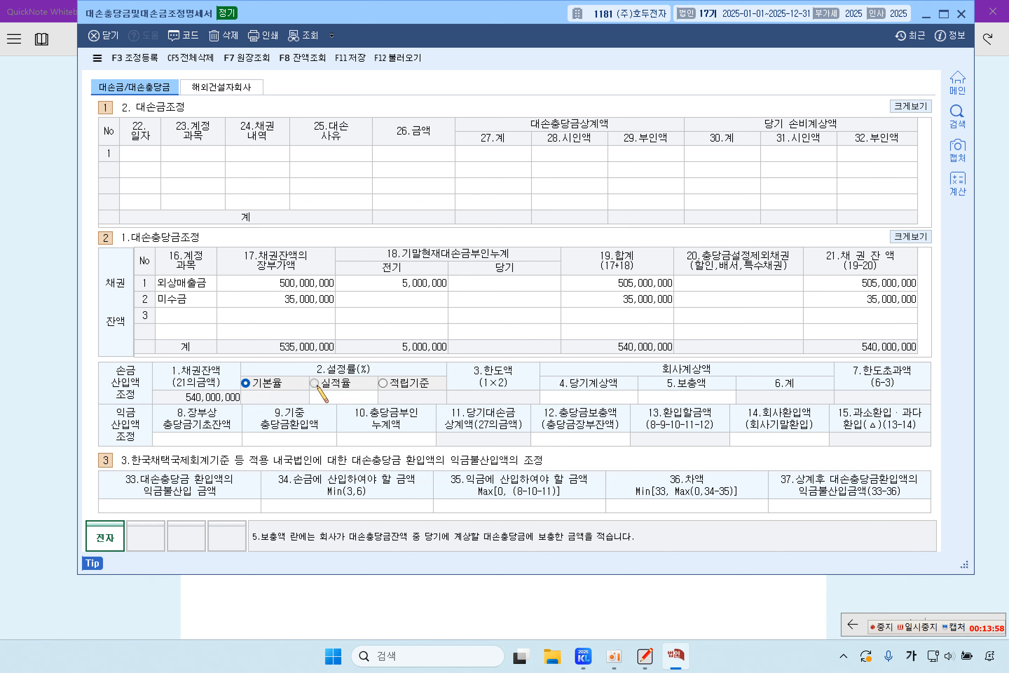
click(348, 402)
text(1.5)
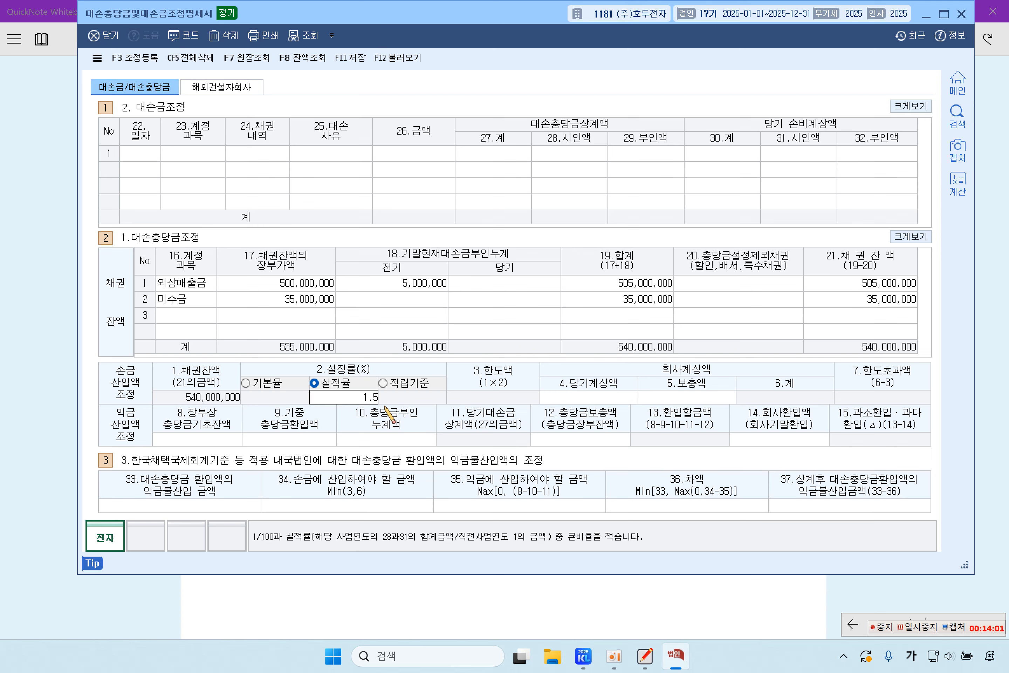
key(Return)
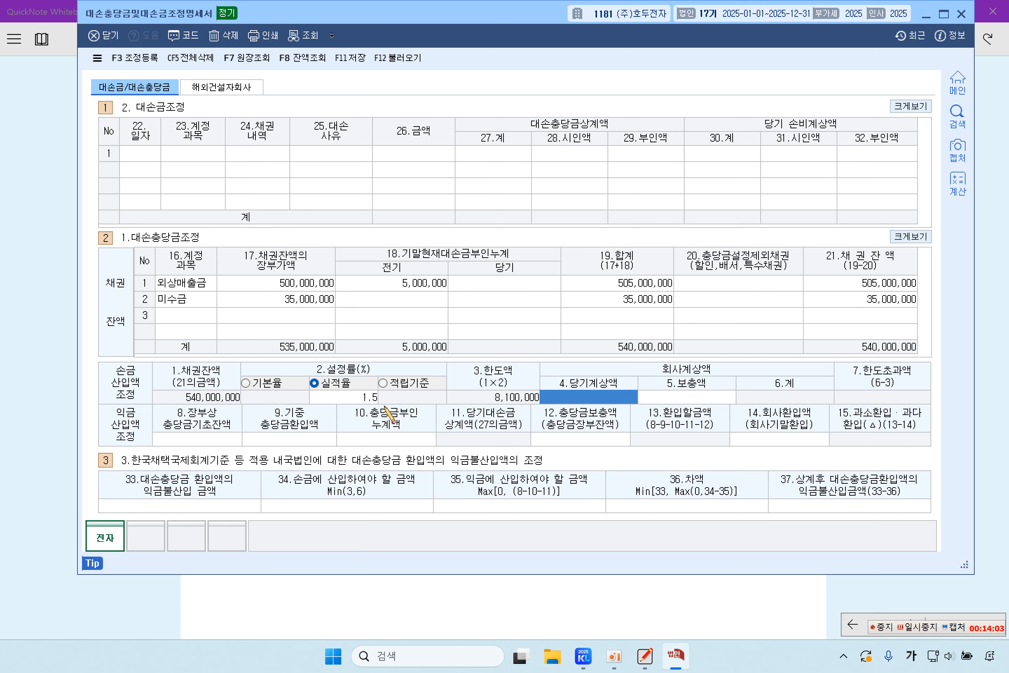
click(336, 394)
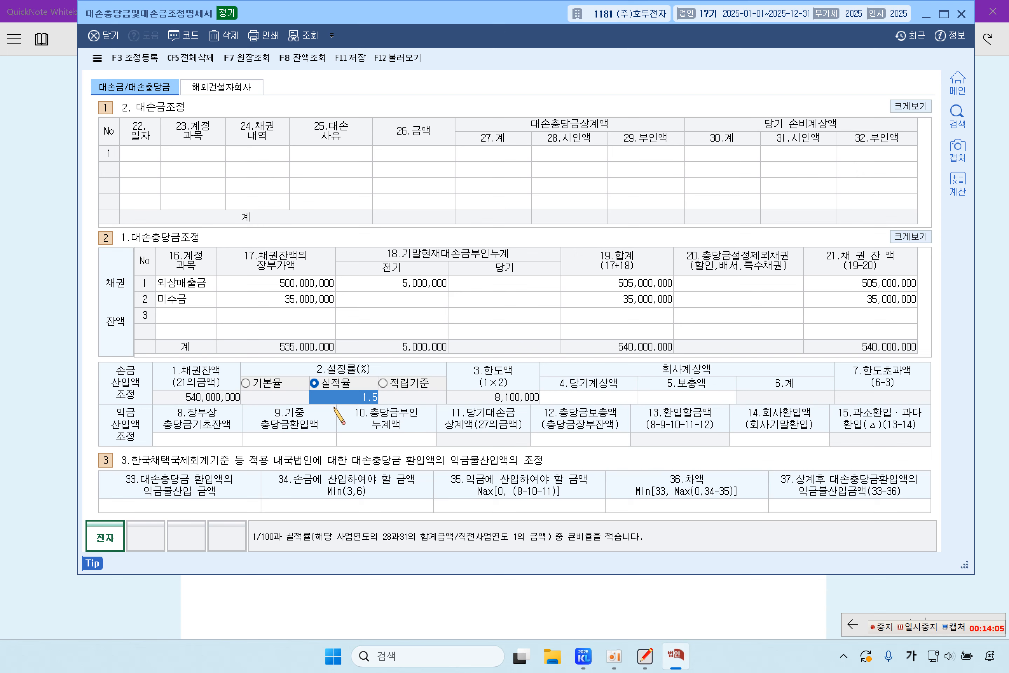
- Switch to QuickNote Whiteboard and highlight the write-off date 7월 15일 in the 비고 column in yellow
click(152, 169)
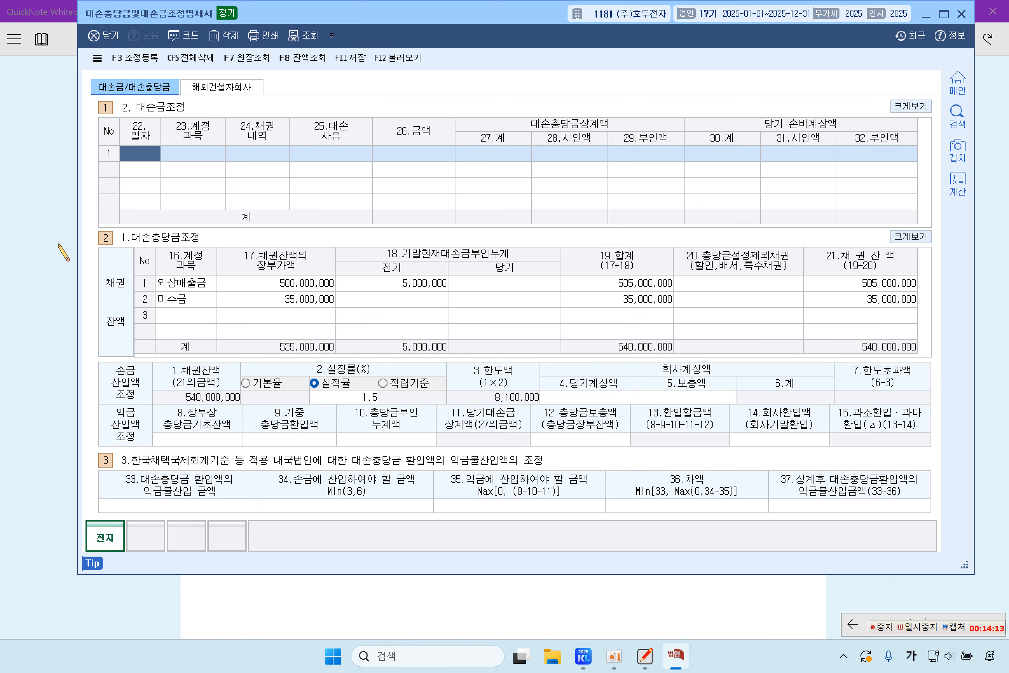
click(66, 255)
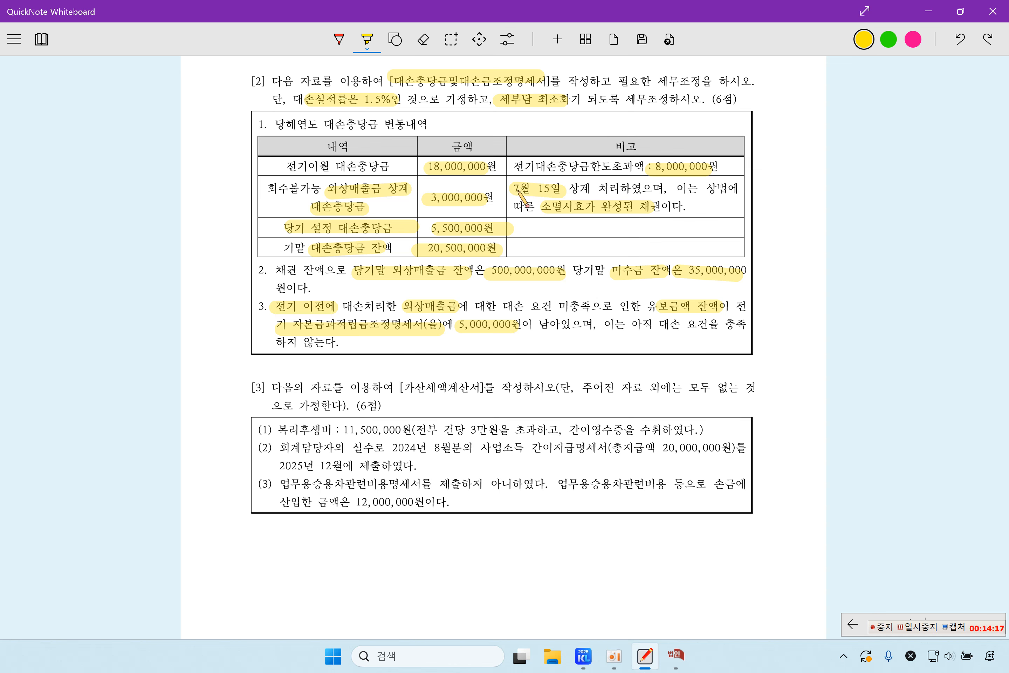
drag(513, 192, 554, 192)
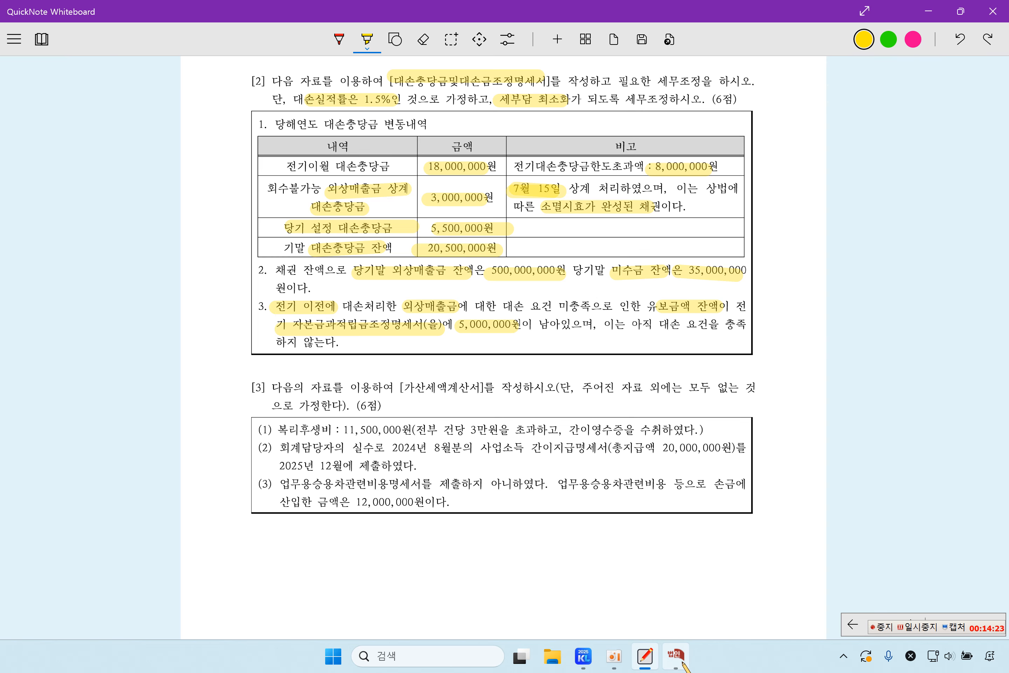
- Switch to KcLep and enter the date 07.15 and the account 외상매출금 in the first row of 대손금조정
click(676, 654)
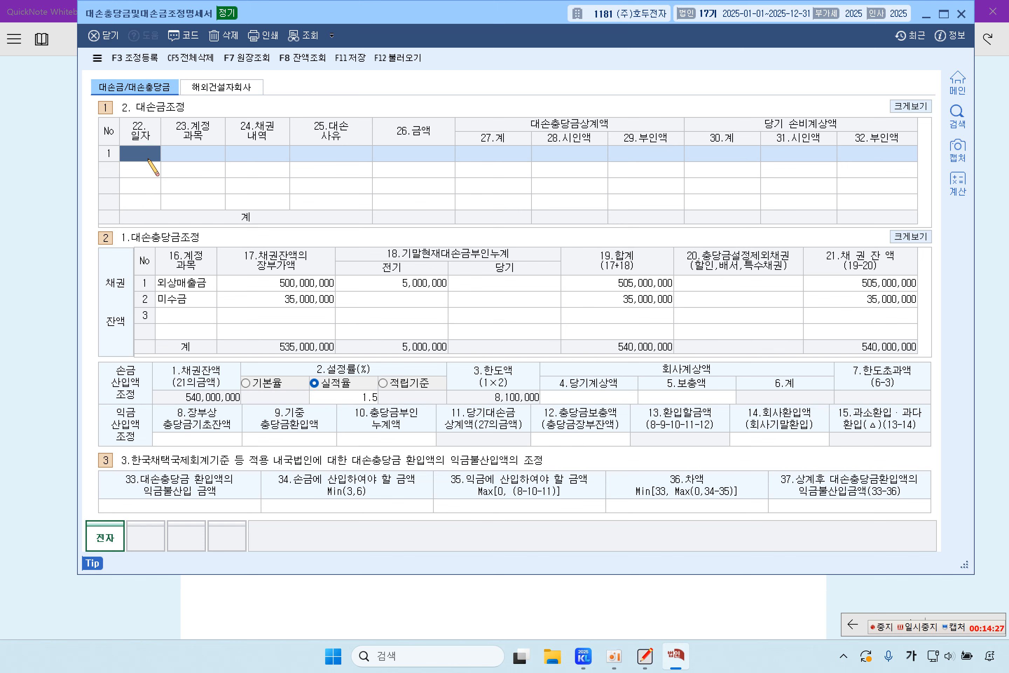
text(07.15)
key(Return)
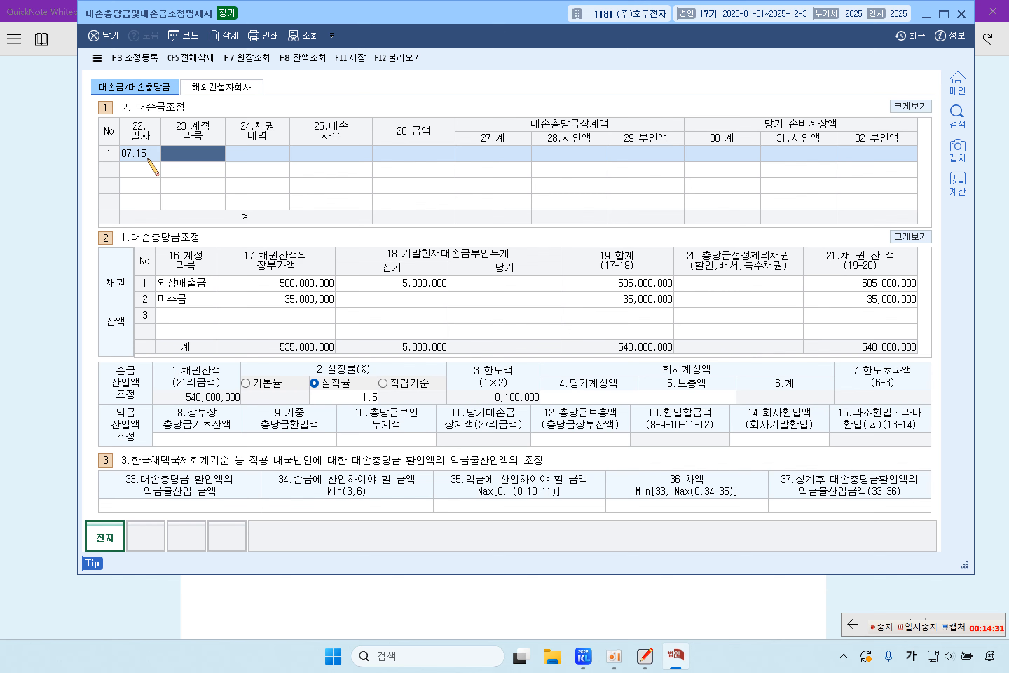
key(F2)
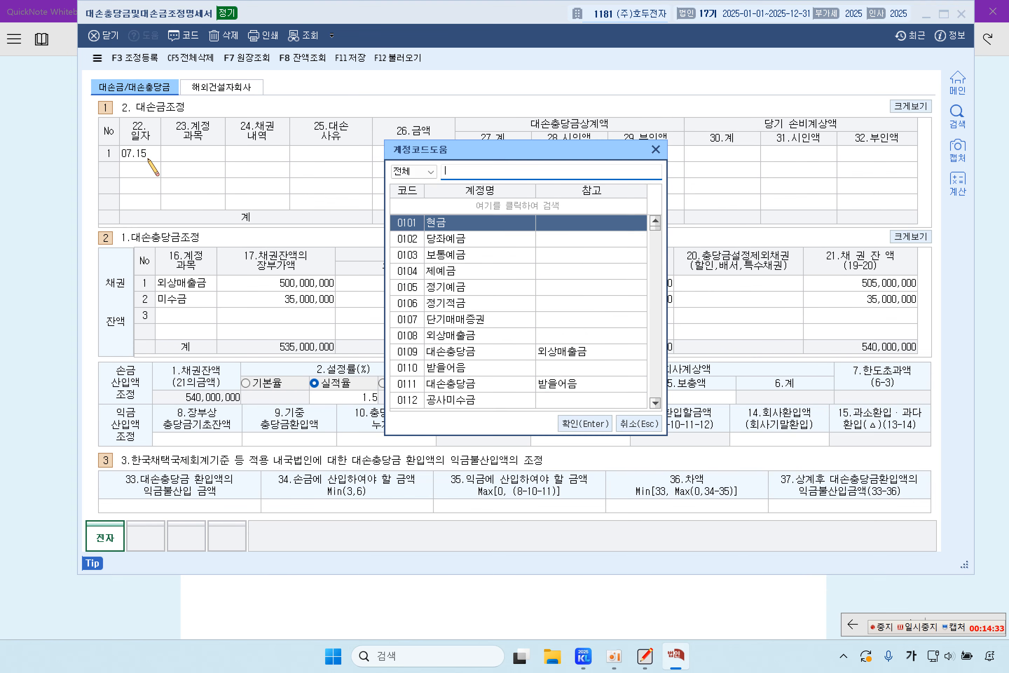
text(외상매출금)
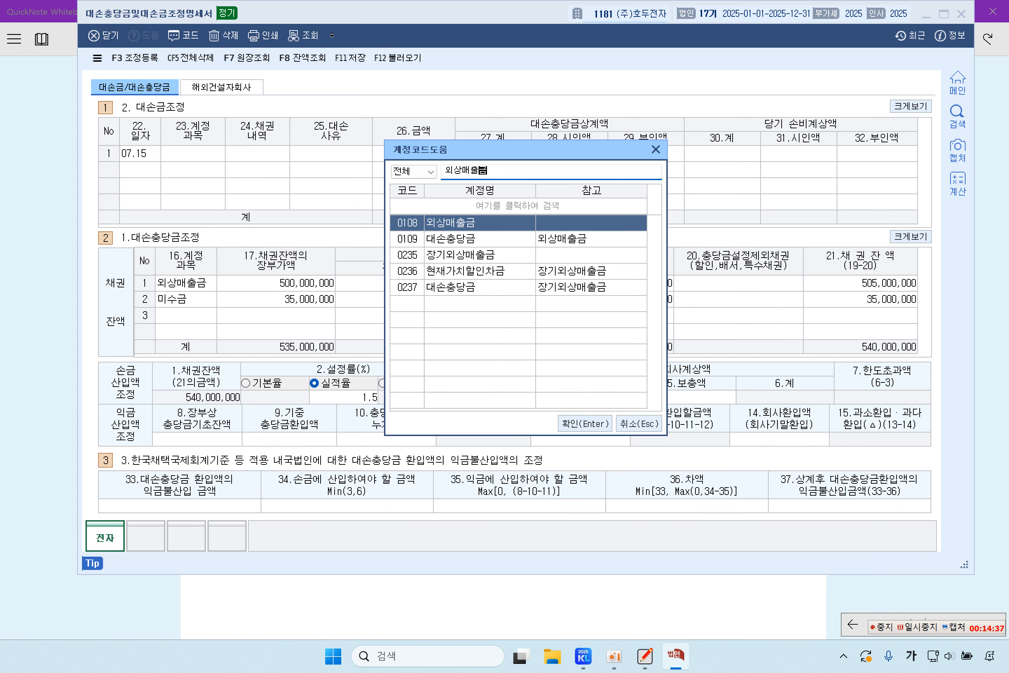
key(Return)
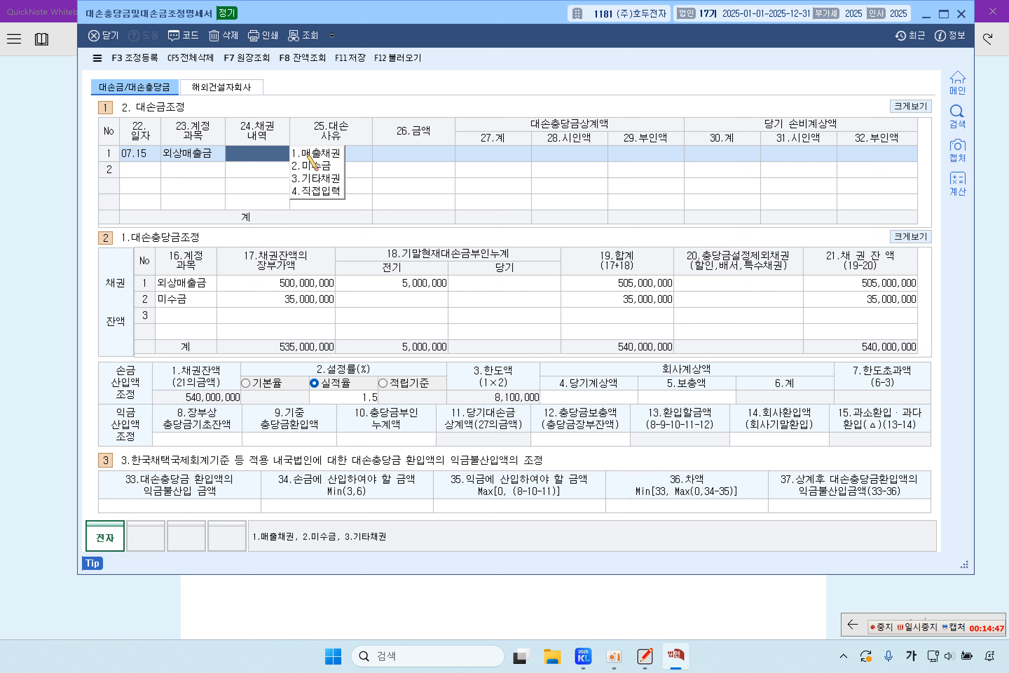
- Set the 외상매출금 write-off's 채권내역 to 1.매출채권, 대손사유 to 6.소멸시효완성 and 금액 to 3,000,000
click(309, 154)
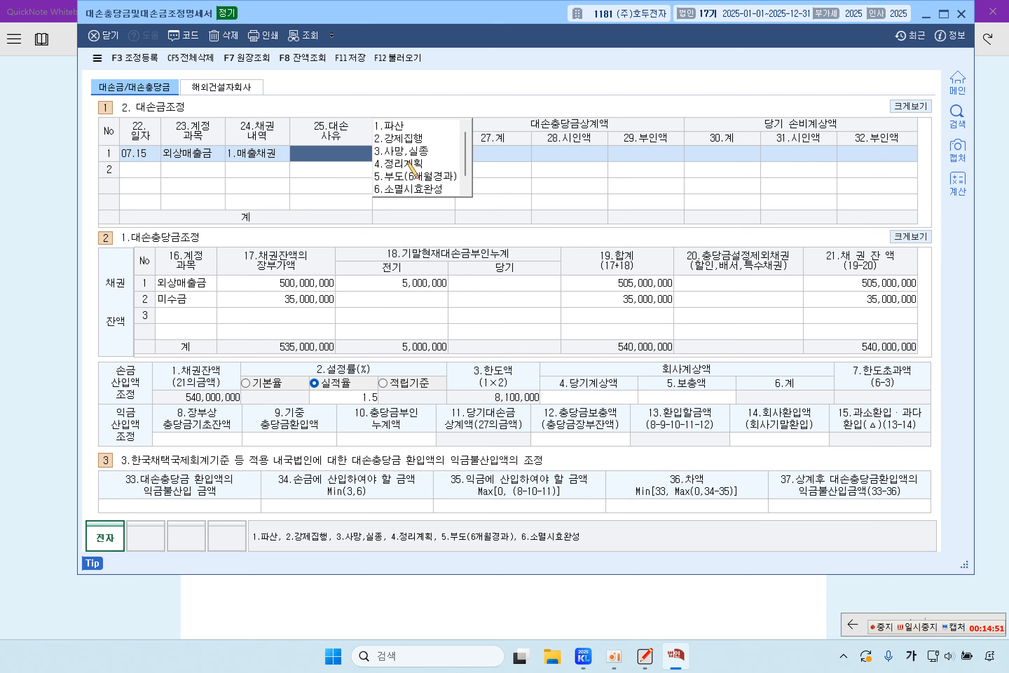
click(432, 190)
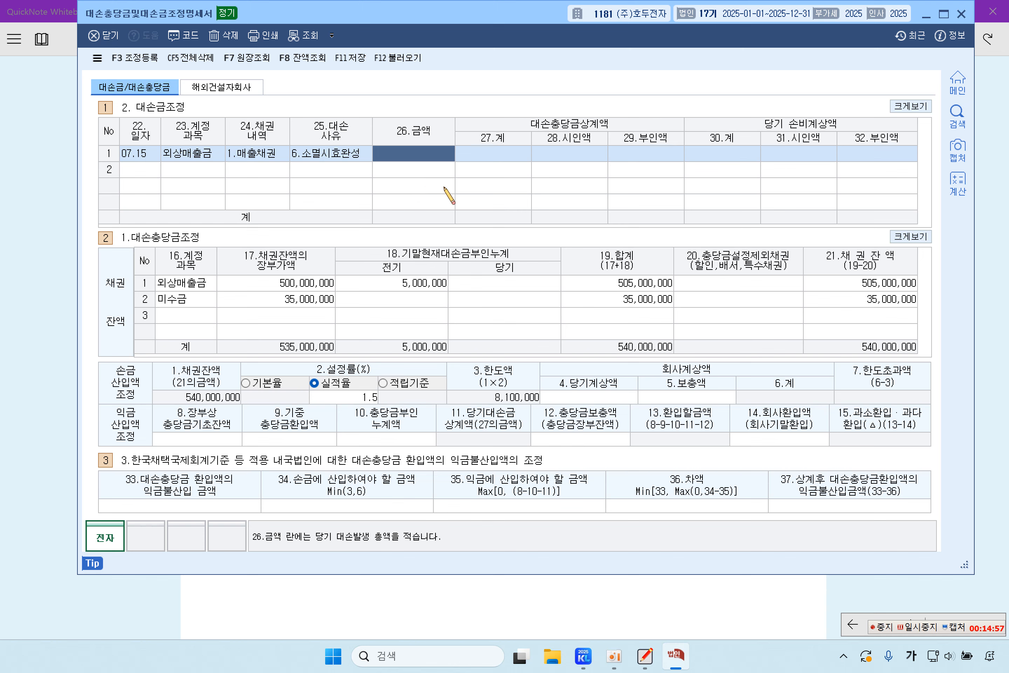
text(3,000,000)
key(Return)
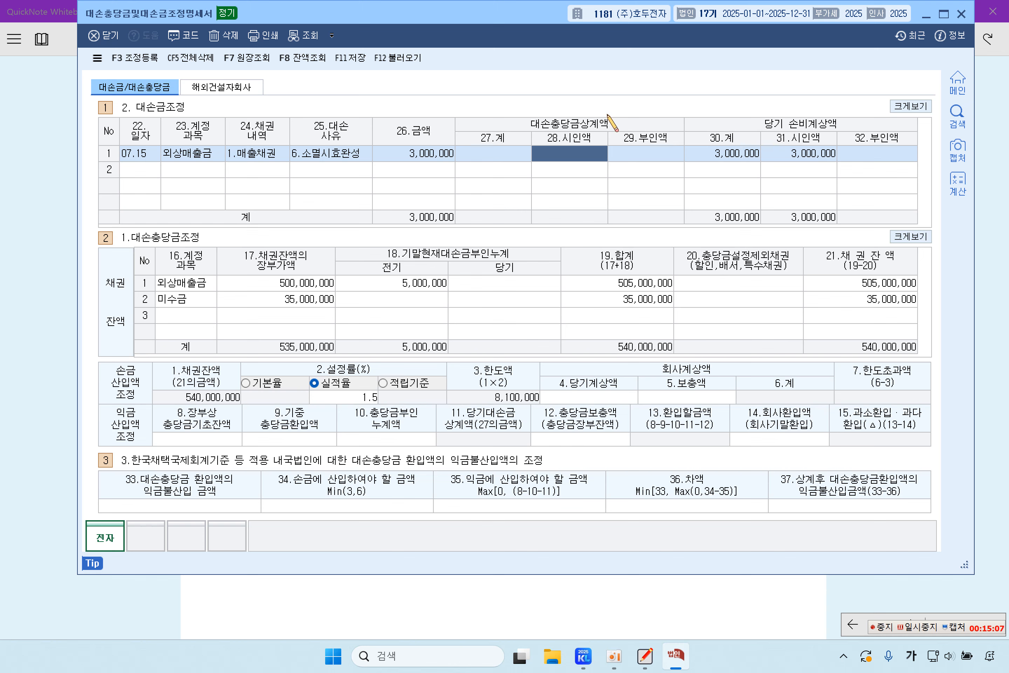
- Enter 3,000,000 as the 시인액 under 대손충당금상계액 for the 외상매출금 write-off
click(560, 158)
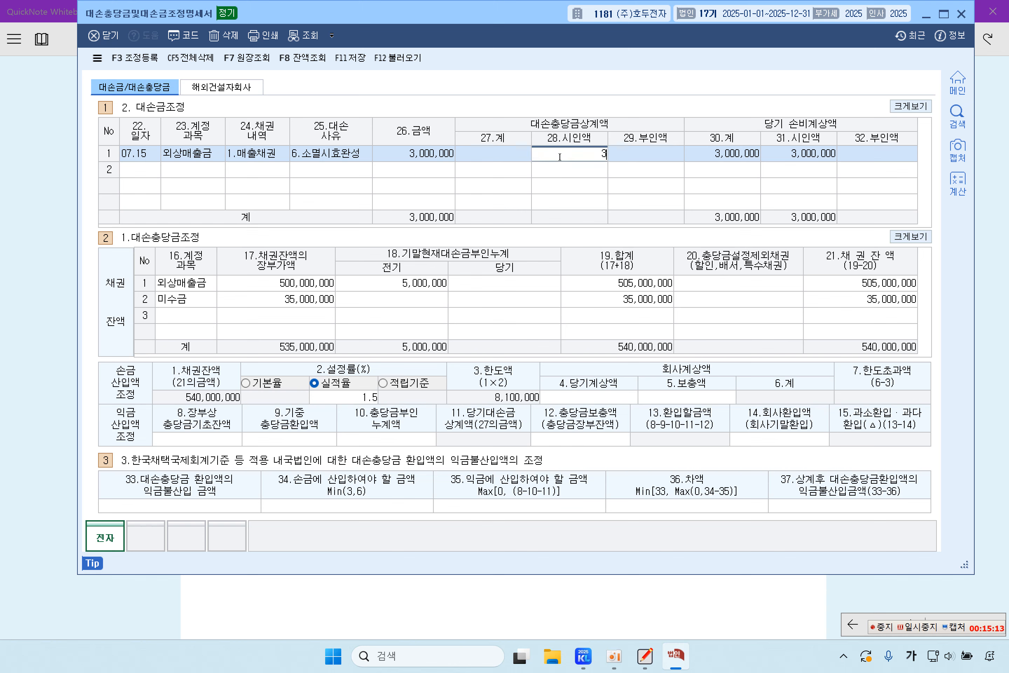
text(3000000)
key(Return)
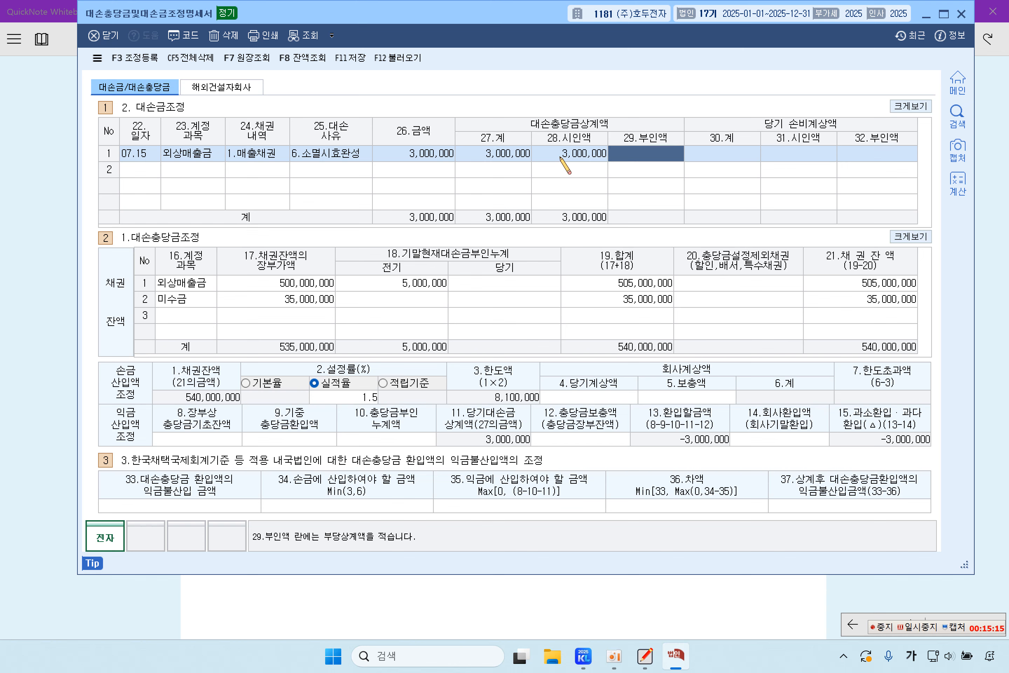
click(560, 158)
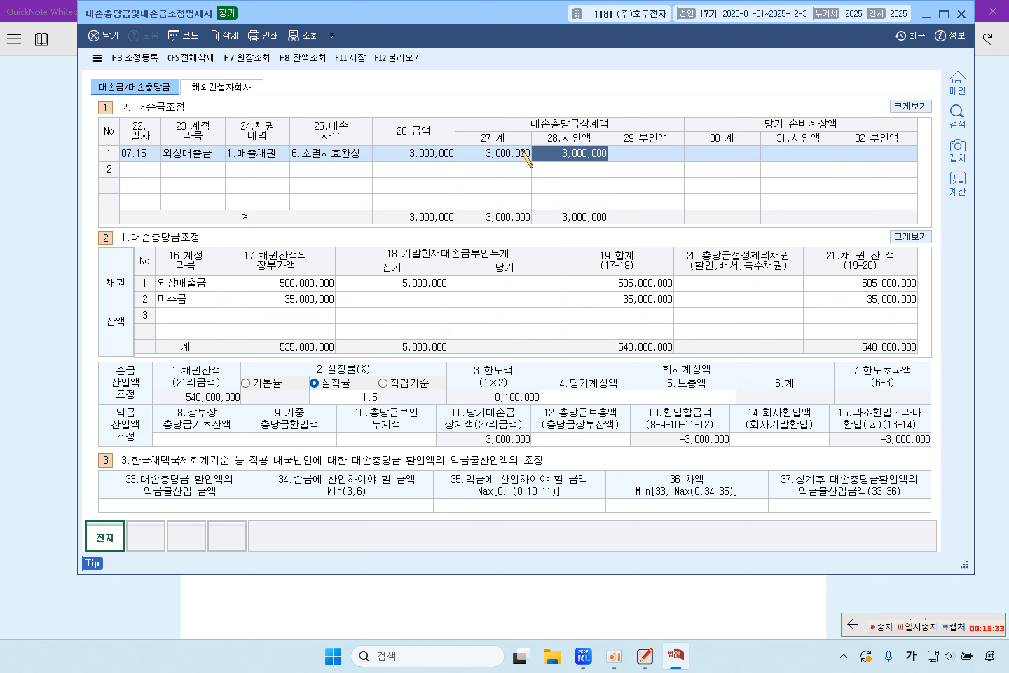
- Compare the write-off's 시인액 and 부인액 fields with the 장부가액 and 당기 대손금부인누계 of 외상매출금
click(183, 157)
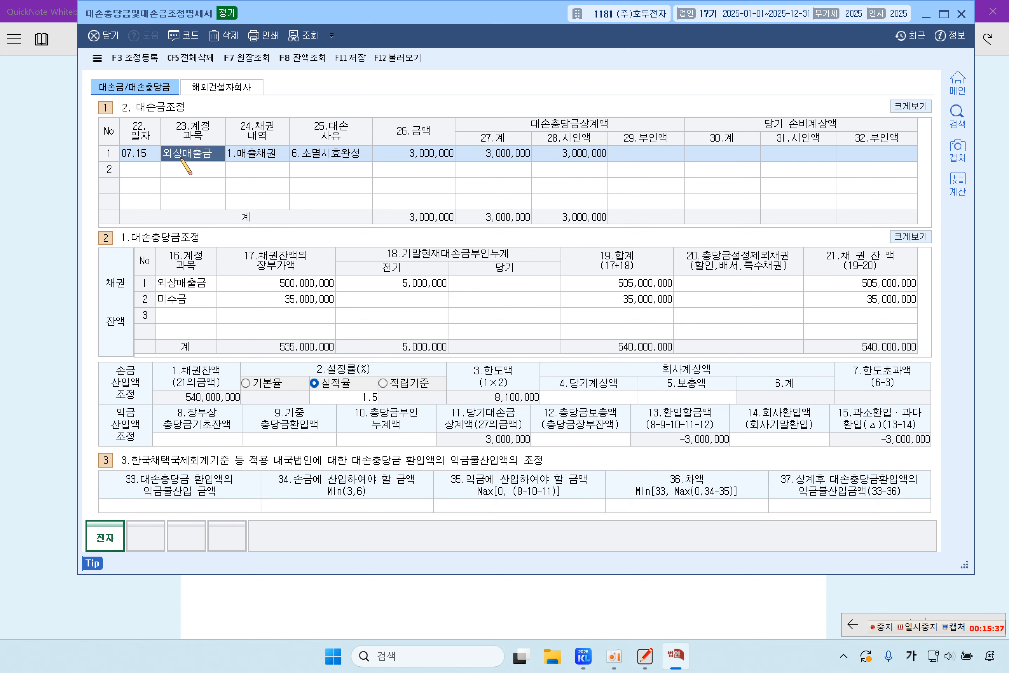
click(295, 284)
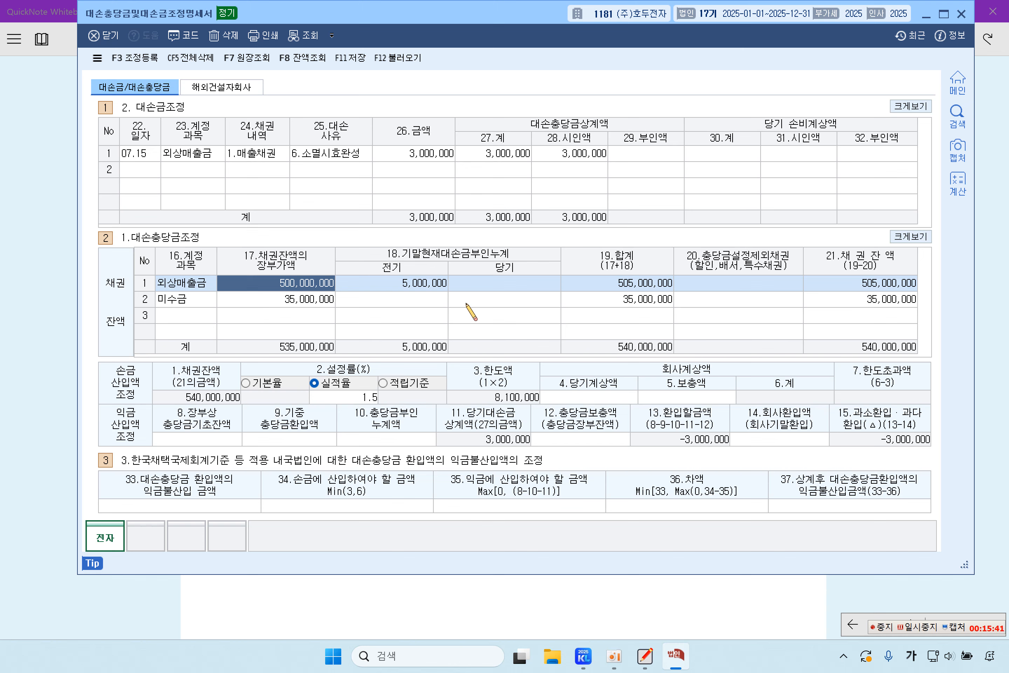
click(575, 157)
click(639, 155)
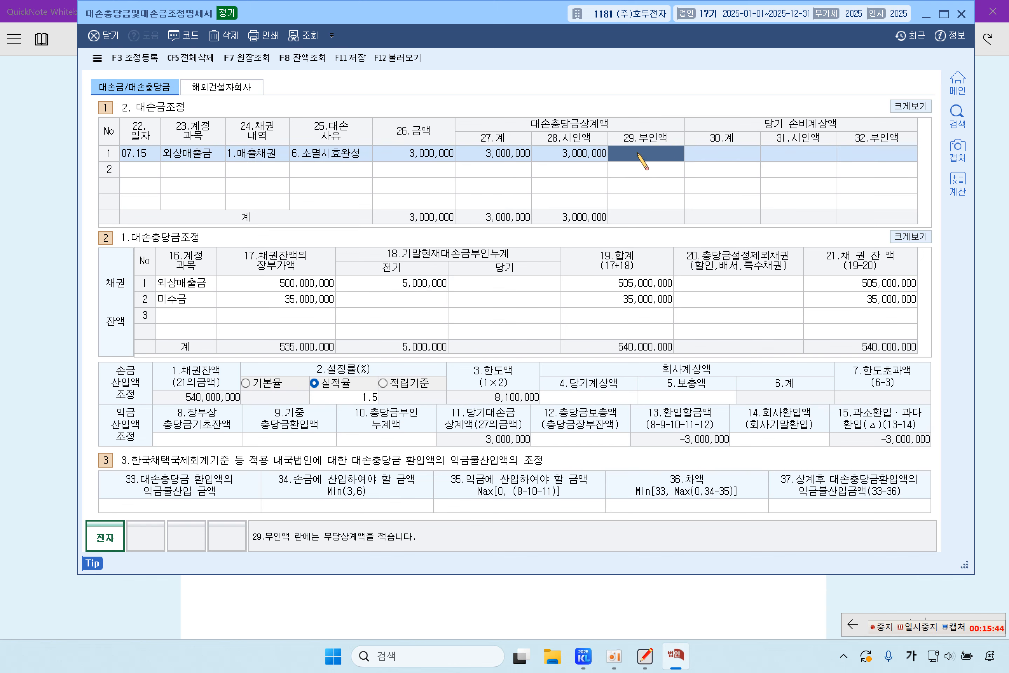
click(522, 284)
click(651, 158)
click(581, 154)
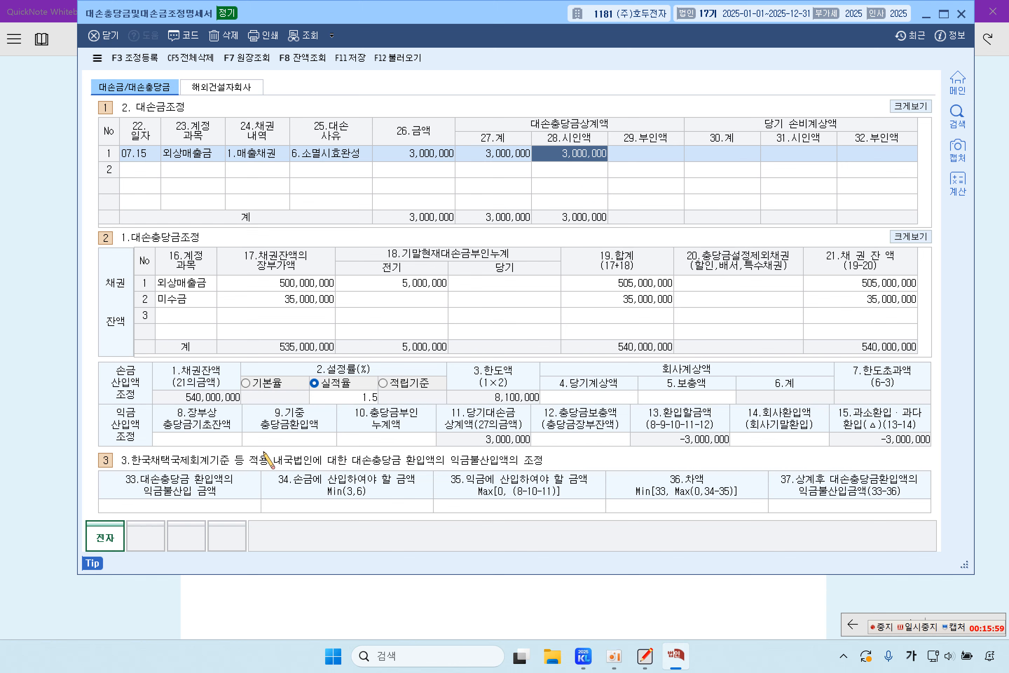
- Review the 익금산입액 조정 and 회사계상액 entry fields, then check the allowance table of problem [2] in QuickNote Whiteboard
click(209, 439)
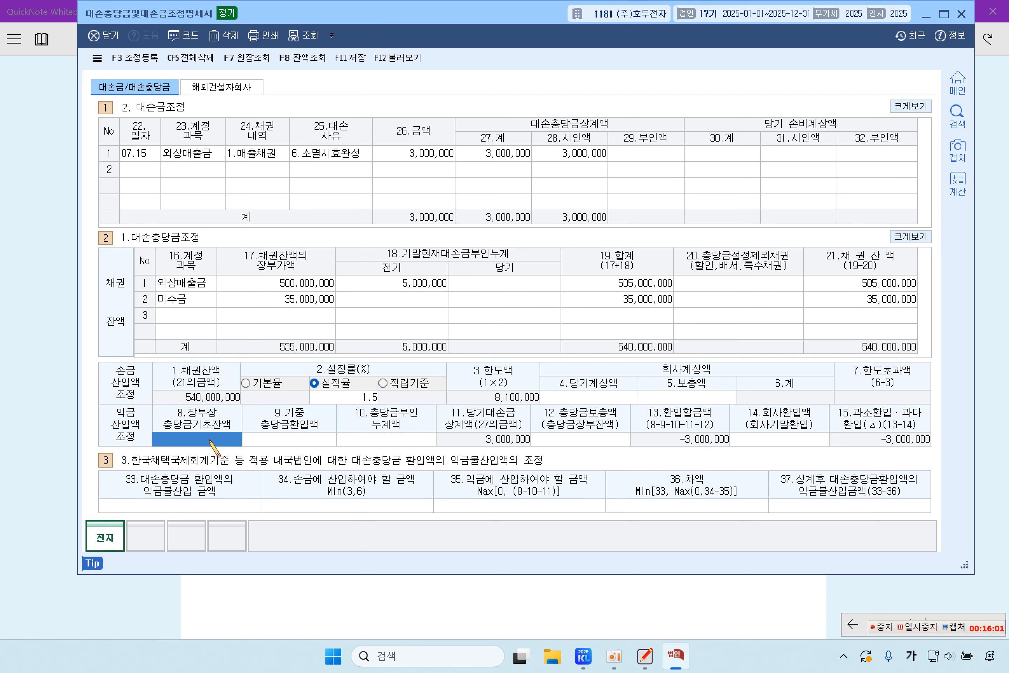
click(287, 439)
click(387, 437)
click(616, 398)
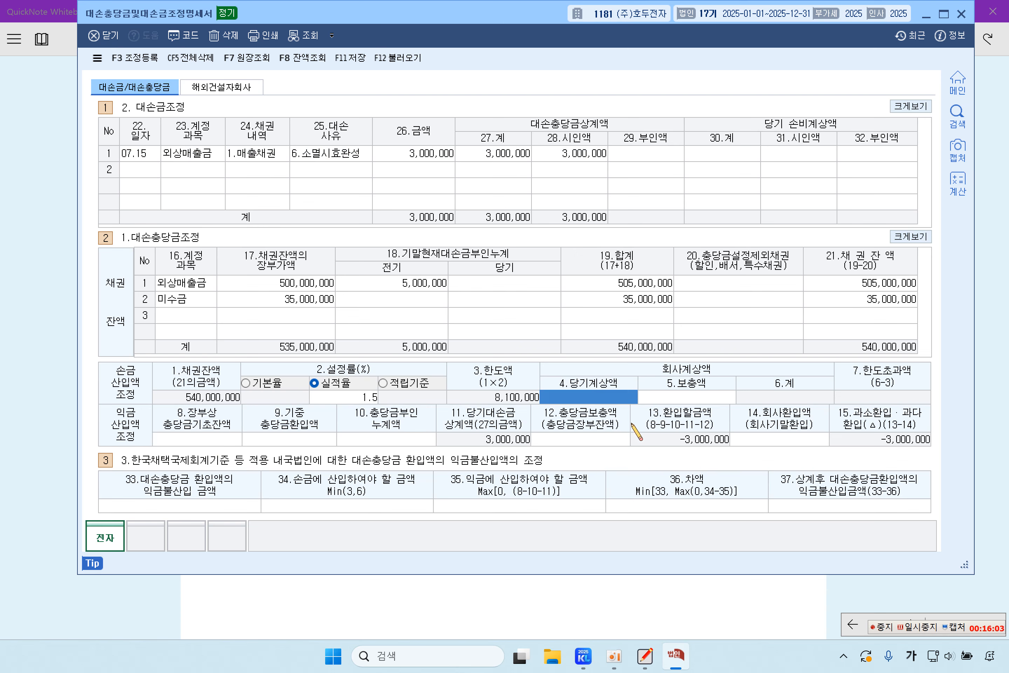
click(614, 437)
click(691, 396)
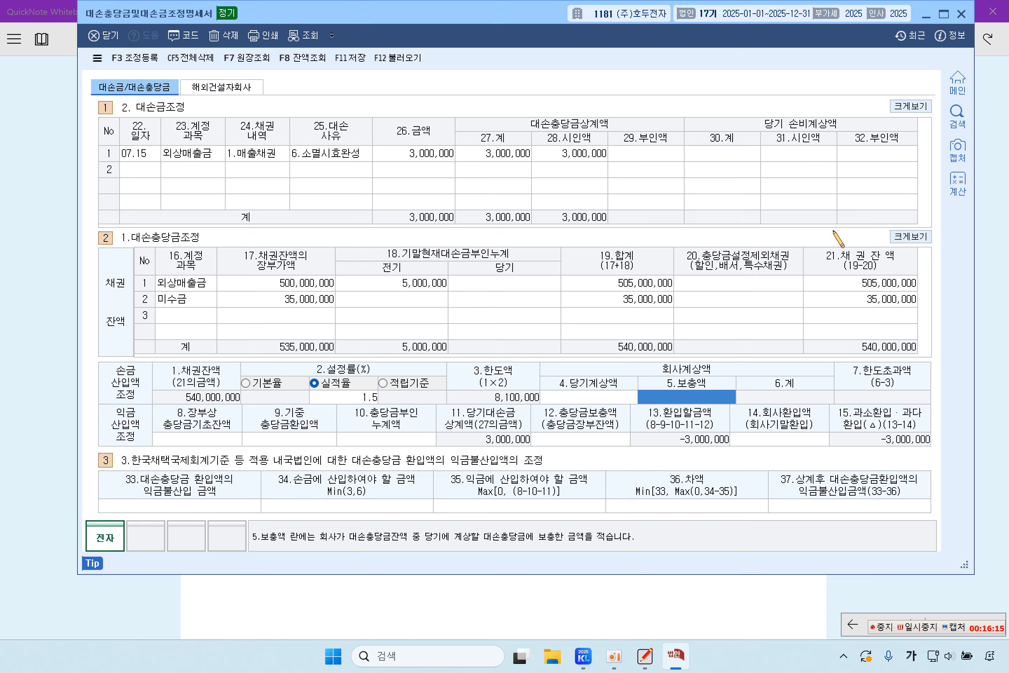
click(50, 339)
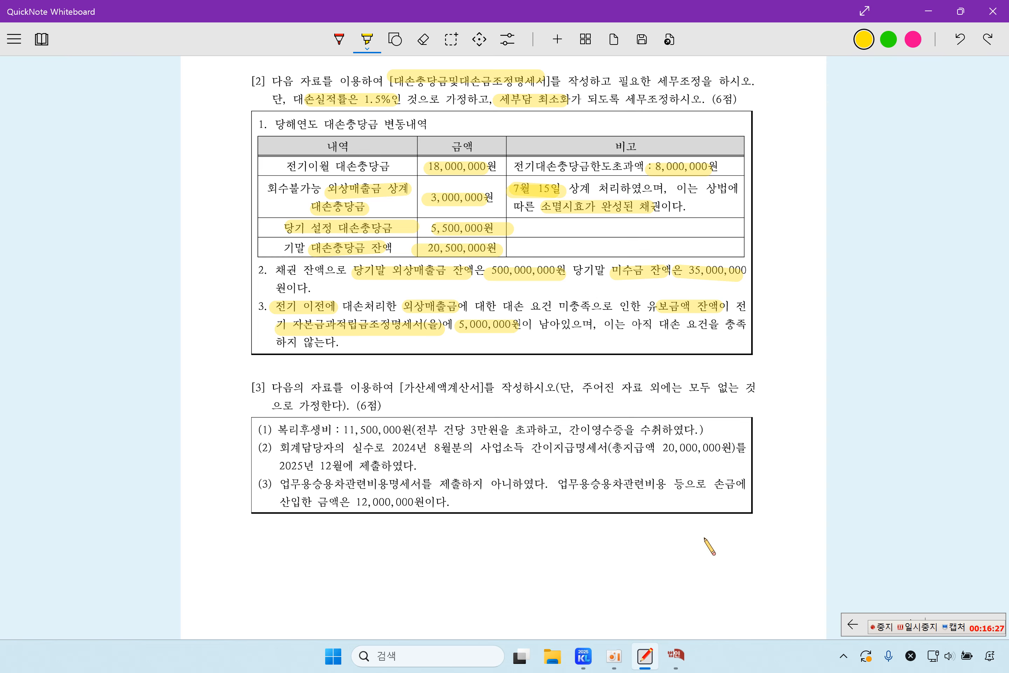
- Switch to KcLep and open 잔액조회 with 0109 대손충당금 (외상매출금) as the start of the account code range
click(676, 656)
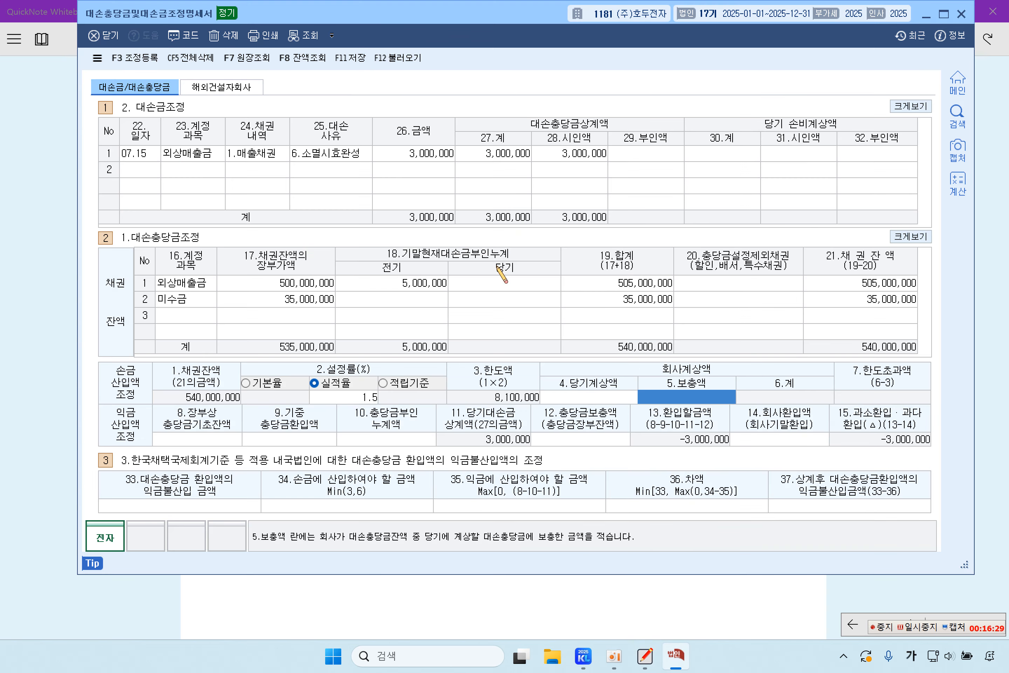
click(306, 59)
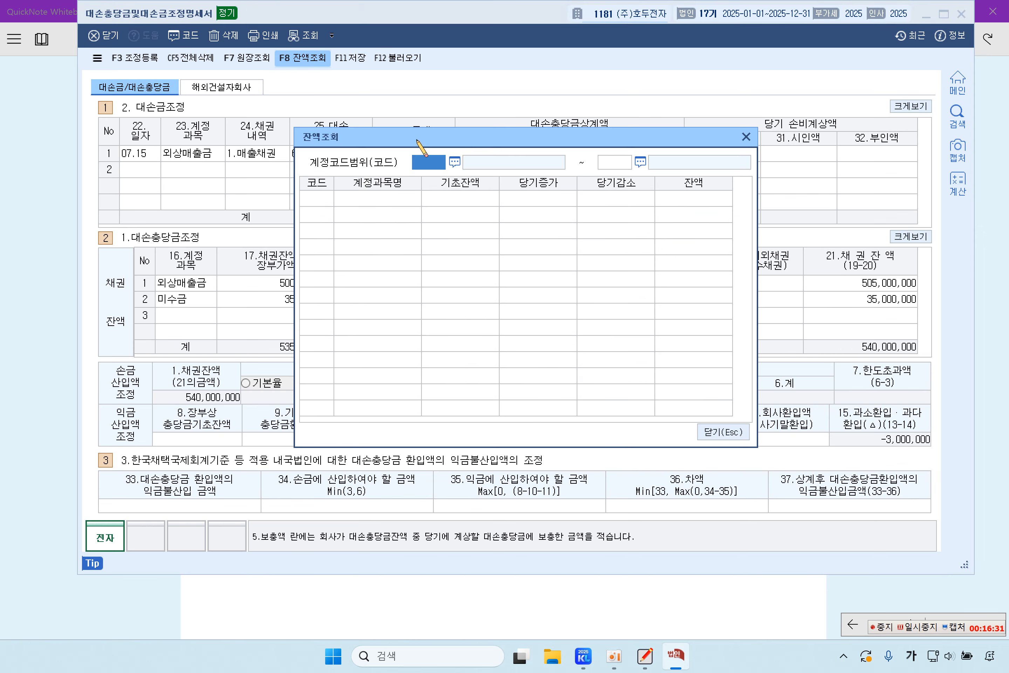
click(454, 162)
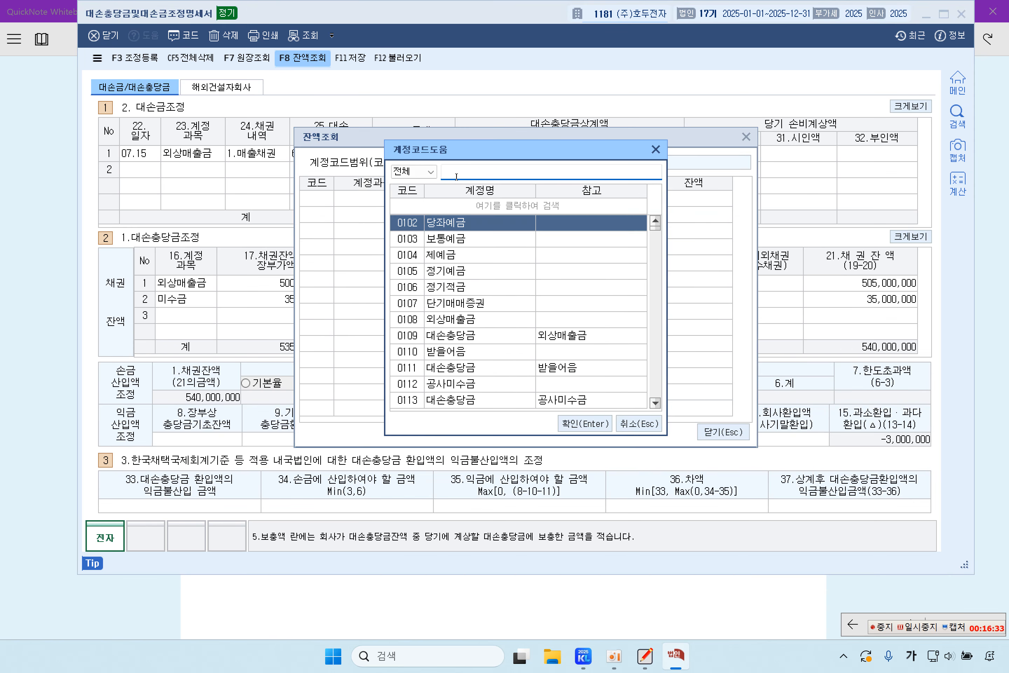
click(477, 335)
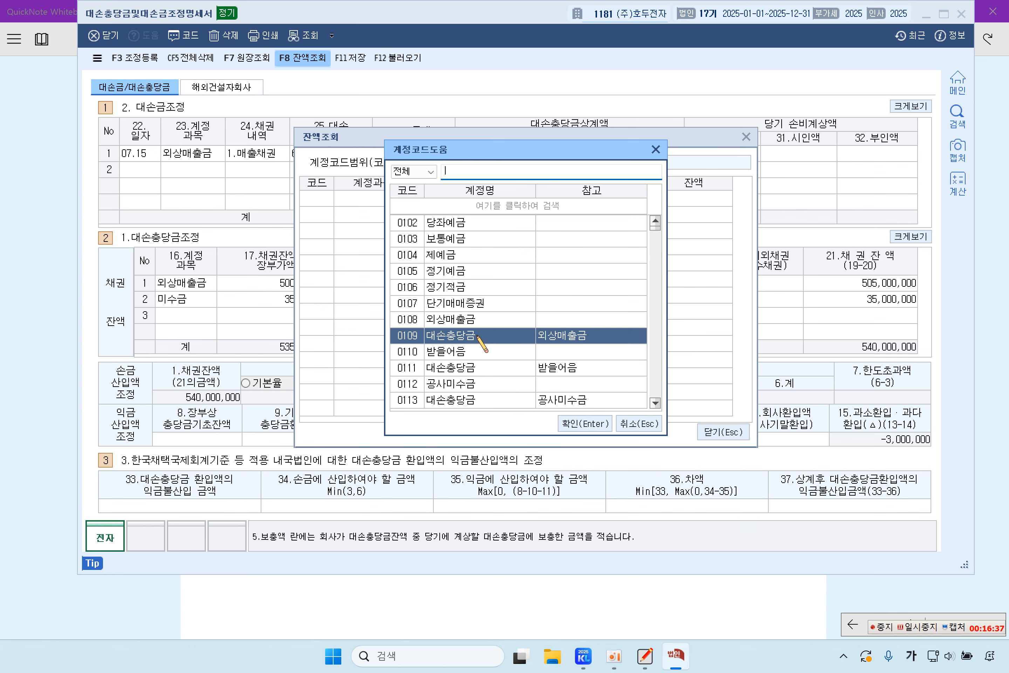
double_click(477, 335)
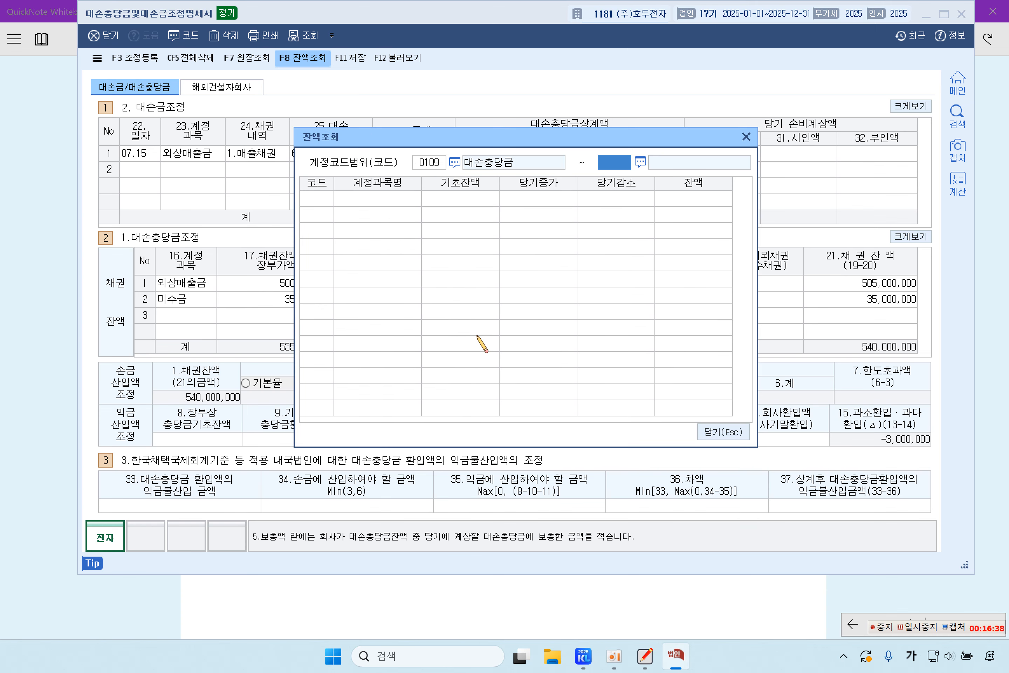
- Set the end of the 잔액조회 account code range to 0121 대손충당금 (미수금)
click(639, 162)
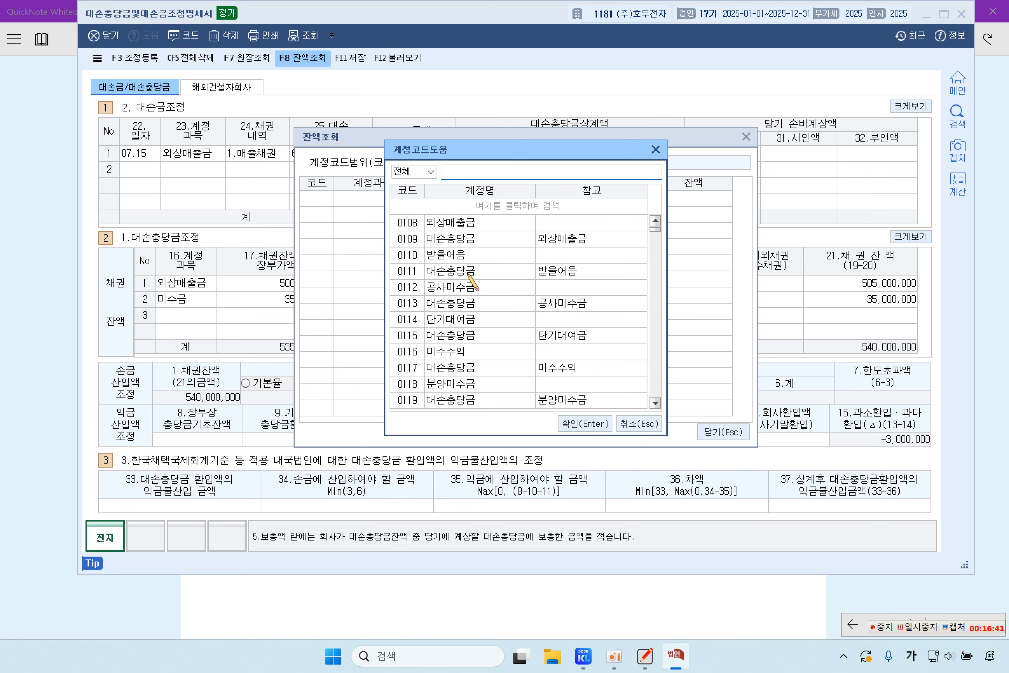
click(468, 236)
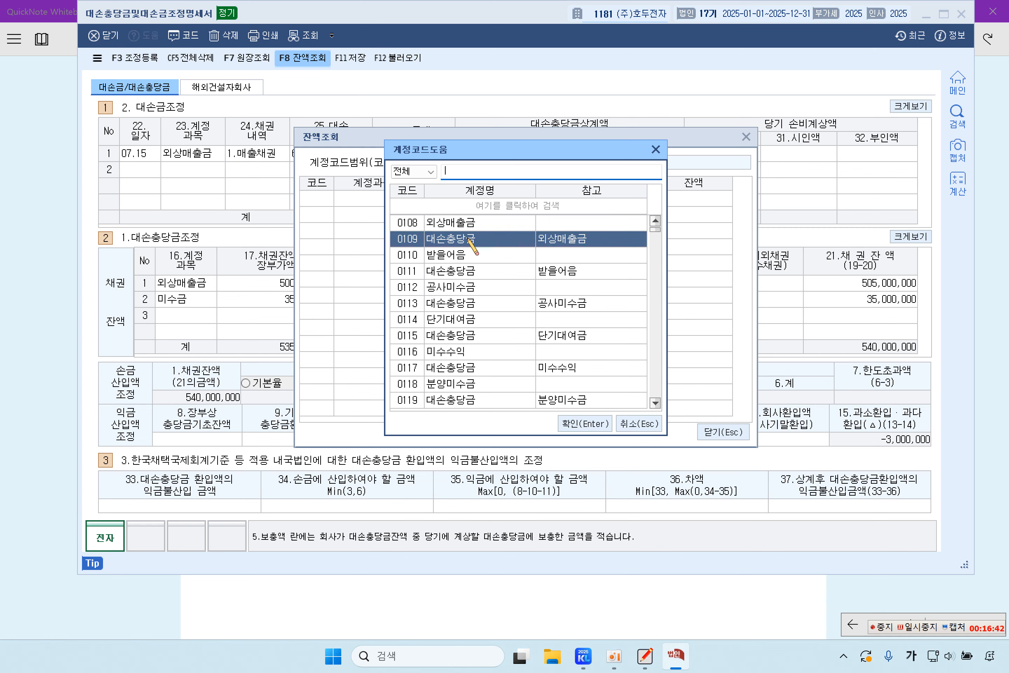
click(450, 257)
click(457, 272)
click(464, 306)
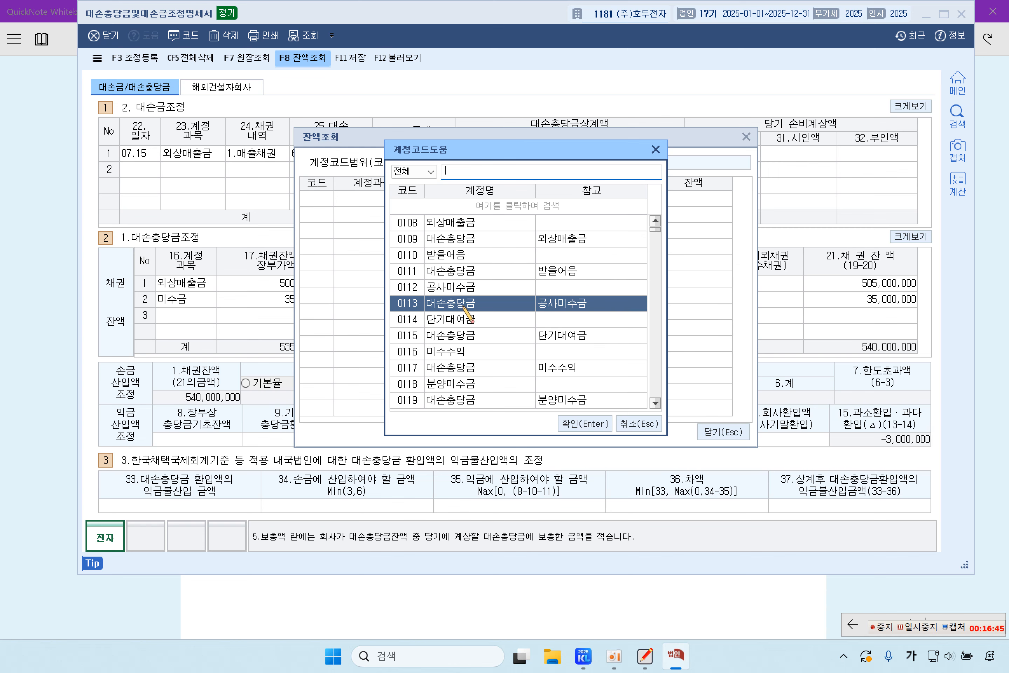
click(464, 336)
click(468, 367)
click(484, 397)
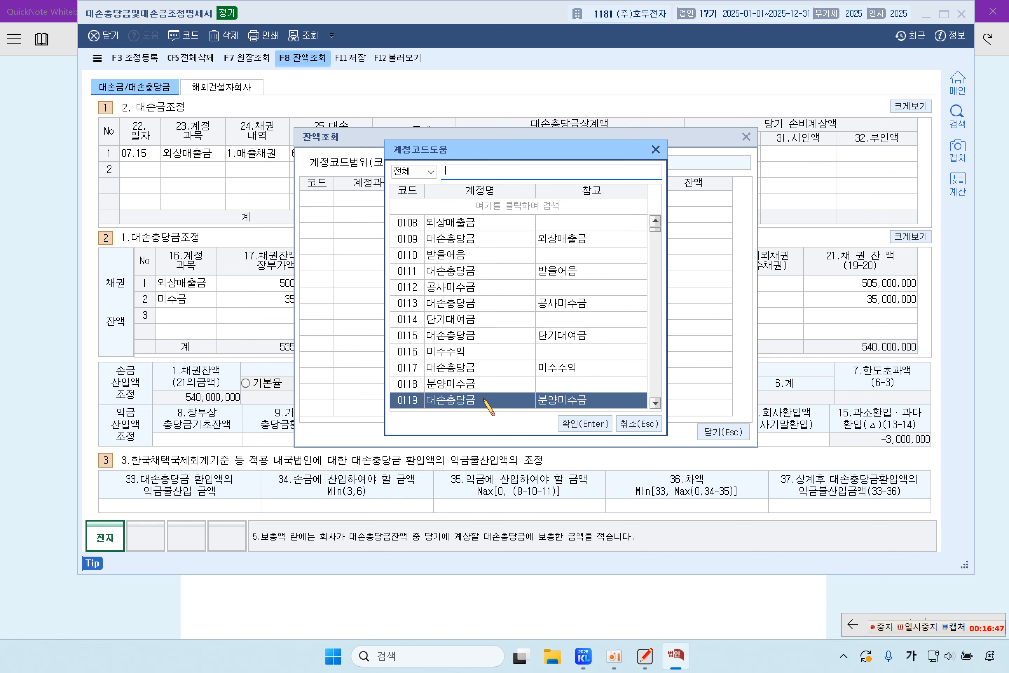
scroll(485, 399, down, 1)
click(485, 384)
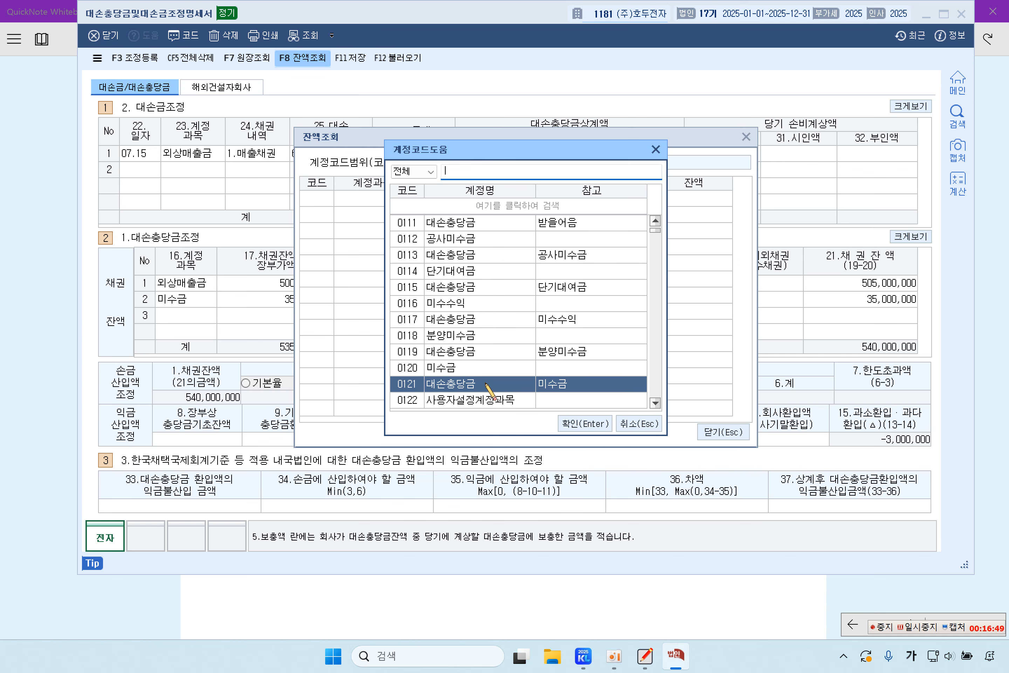
double_click(461, 389)
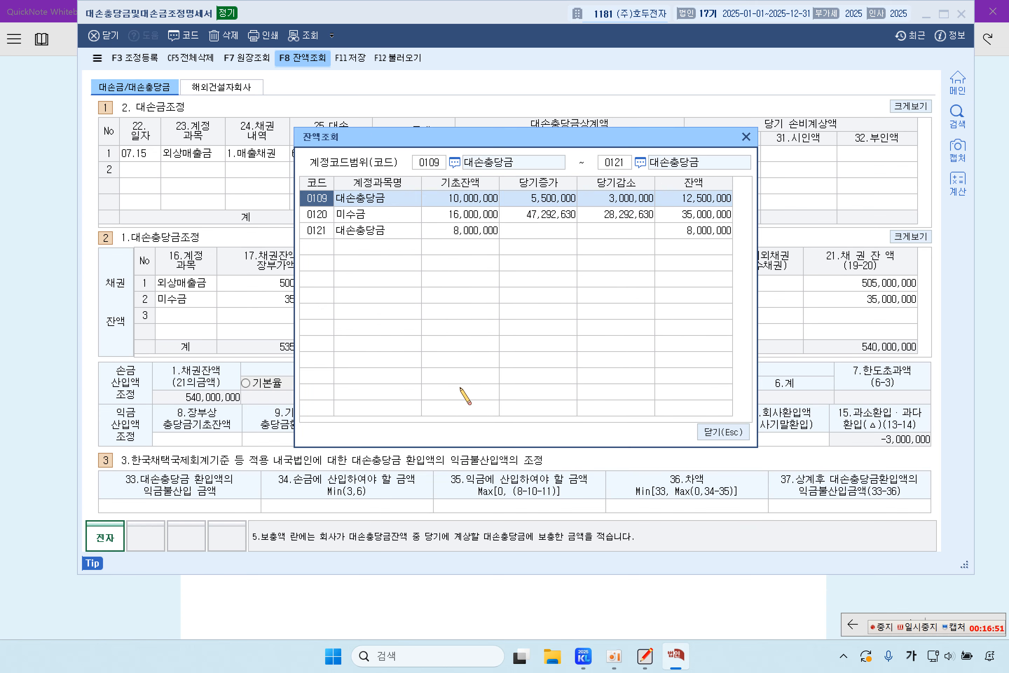
- Examine the 미수금 row and the 기초잔액 of the two 대손충당금 accounts, 0109 and 0121, in the balance list
click(354, 213)
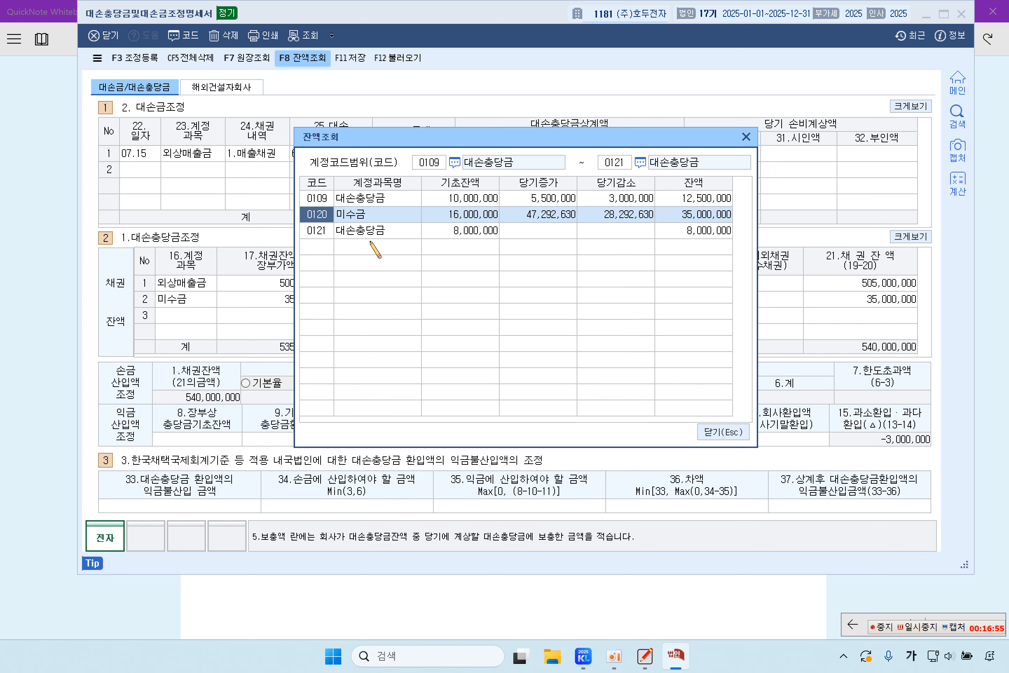
click(480, 196)
click(480, 233)
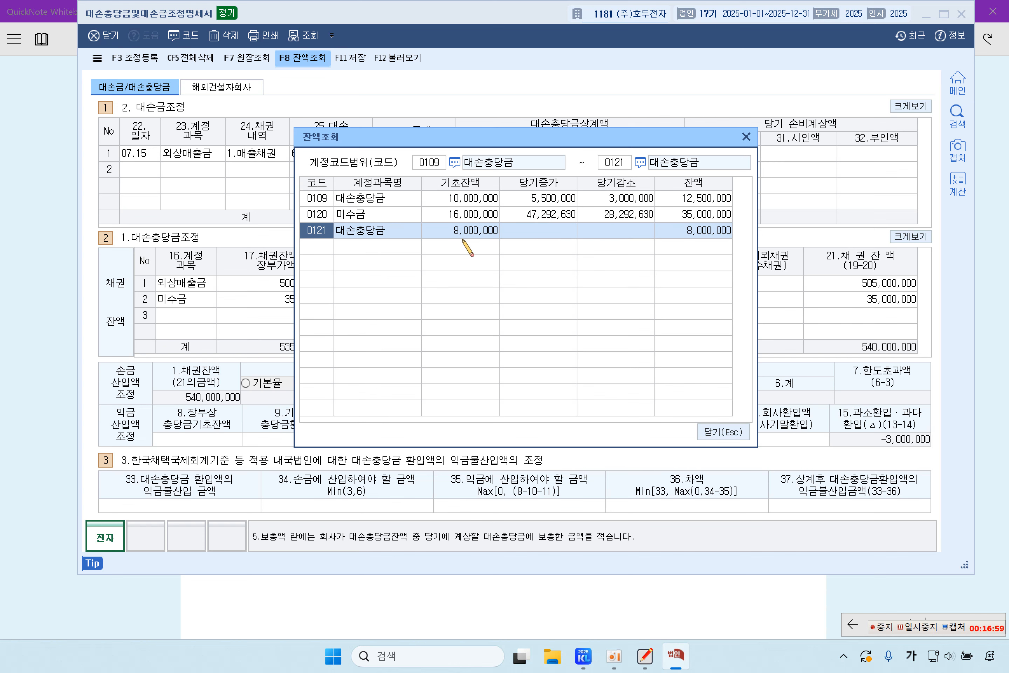
- Compare the 기초잔액 of accounts 0109 and 0121 with the 전기이월 대손충당금 of problem [2] in QuickNote Whiteboard, and return to KcLep
click(476, 200)
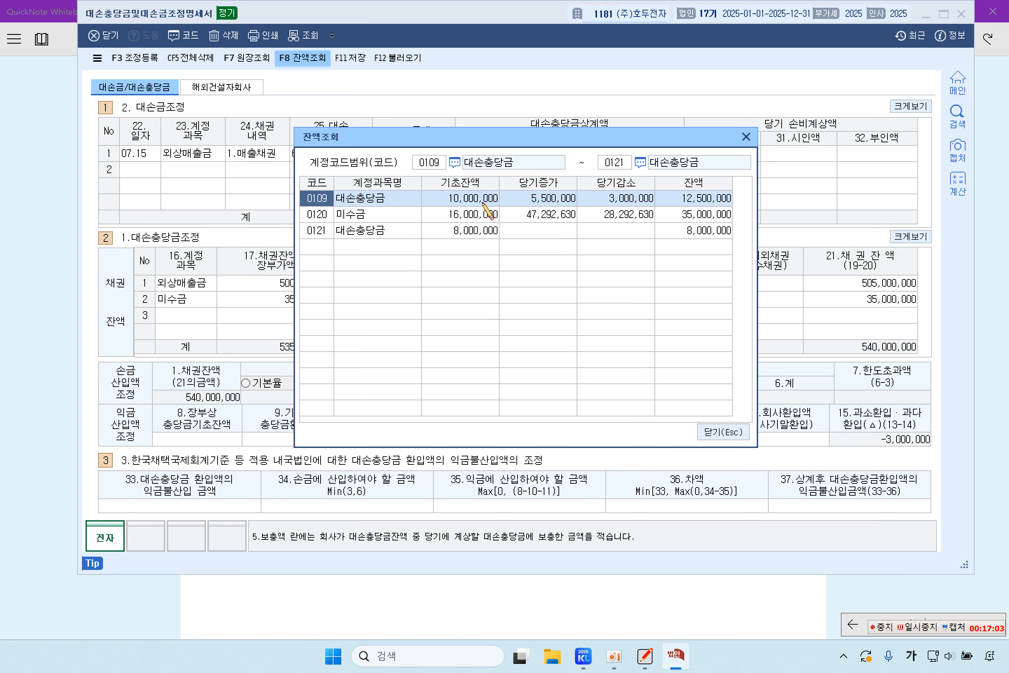
click(468, 231)
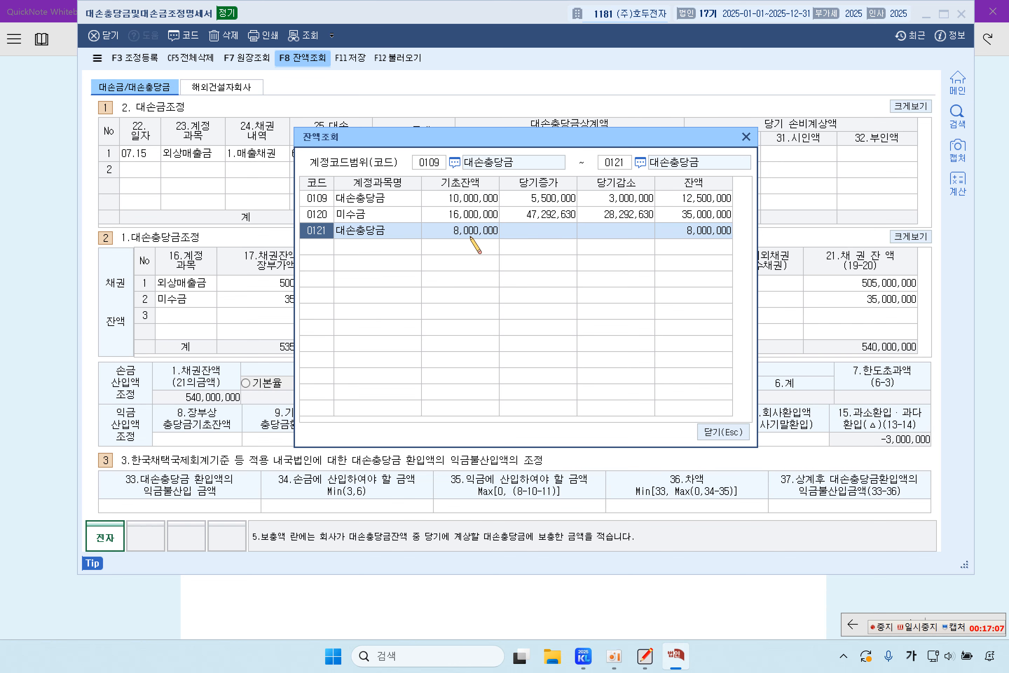
click(476, 202)
click(480, 234)
click(53, 256)
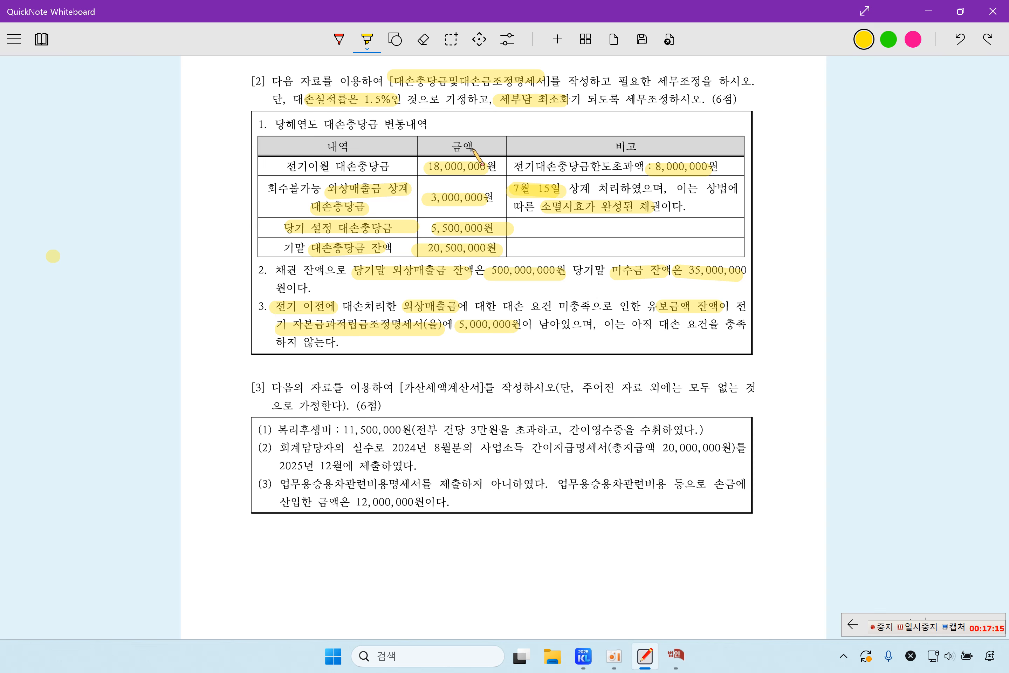
click(682, 660)
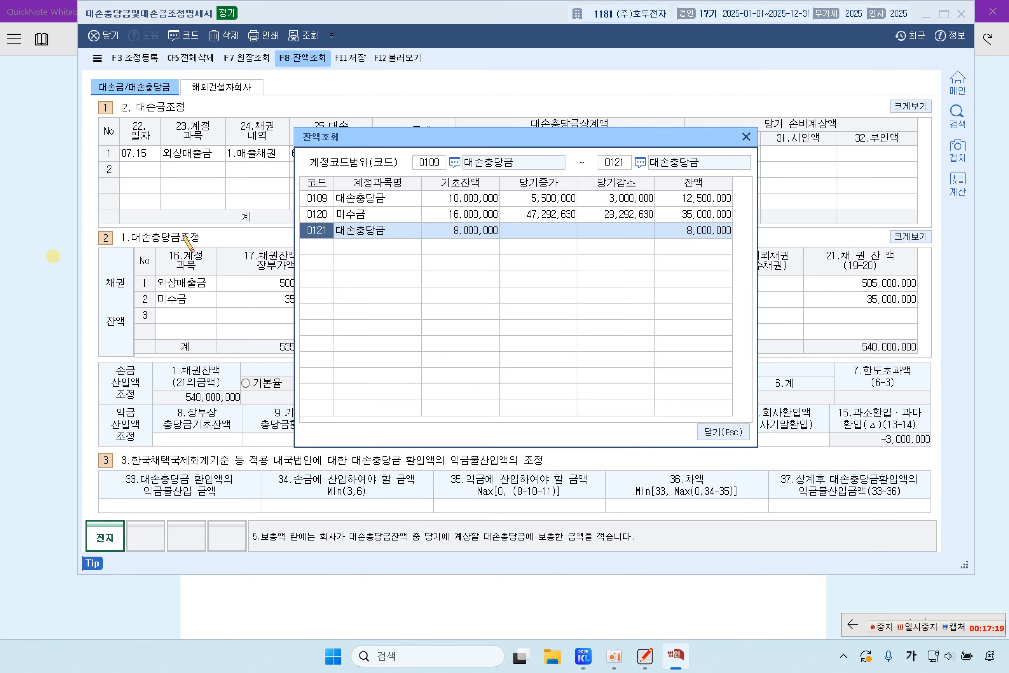
- Check the 당기증가 and 당기감소 of 0109 대손충당금 in KcLep against the 당기 설정 and 상계 rows in QuickNote Whiteboard
click(44, 216)
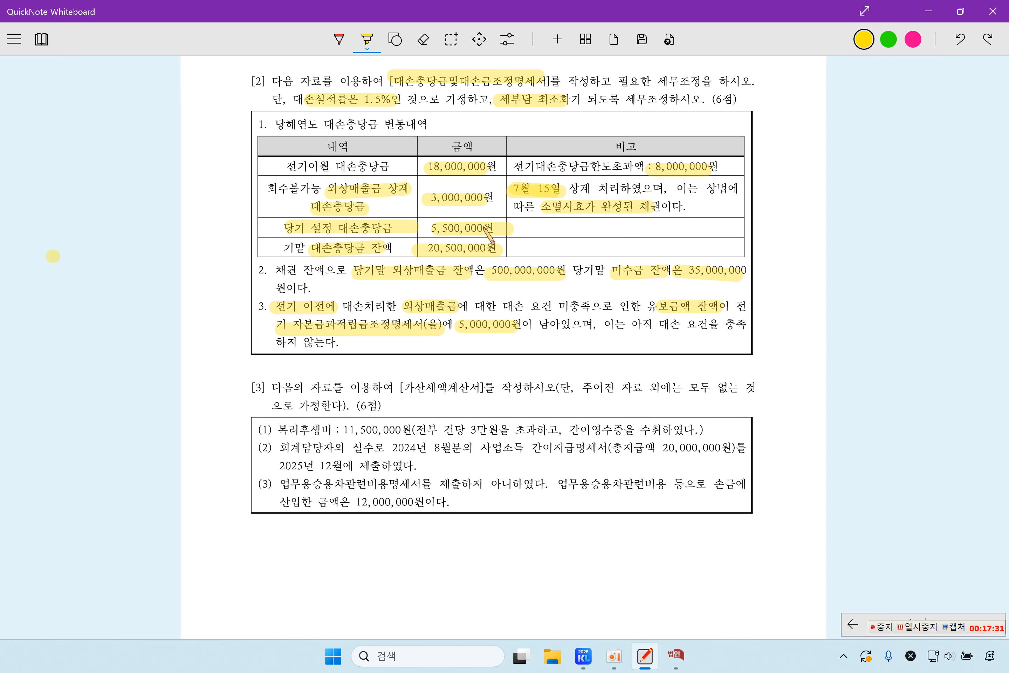
click(676, 655)
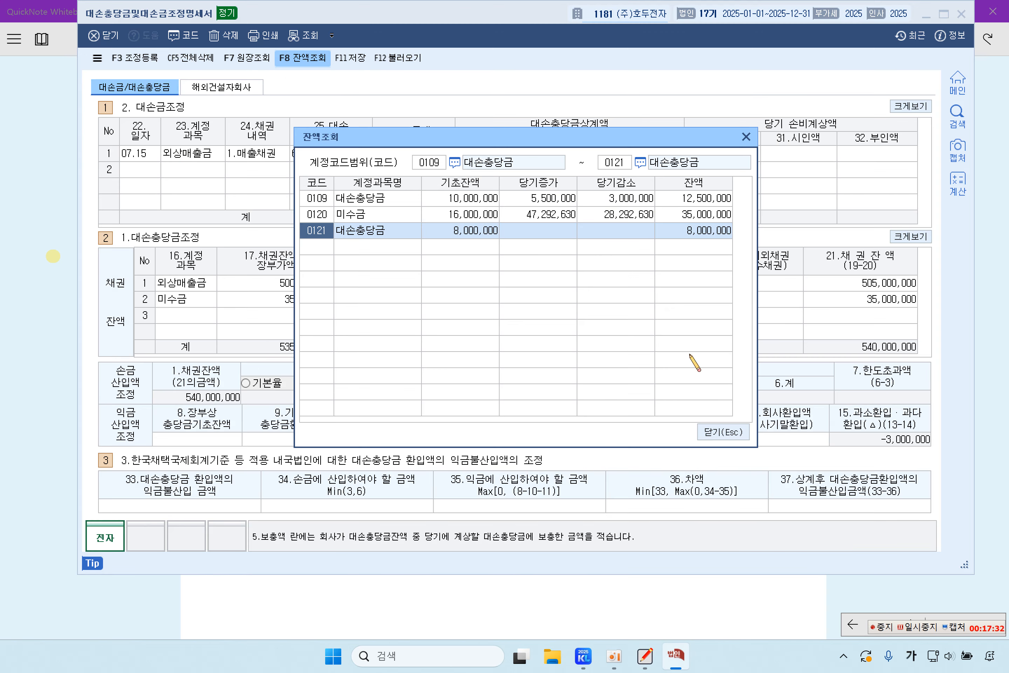
click(564, 198)
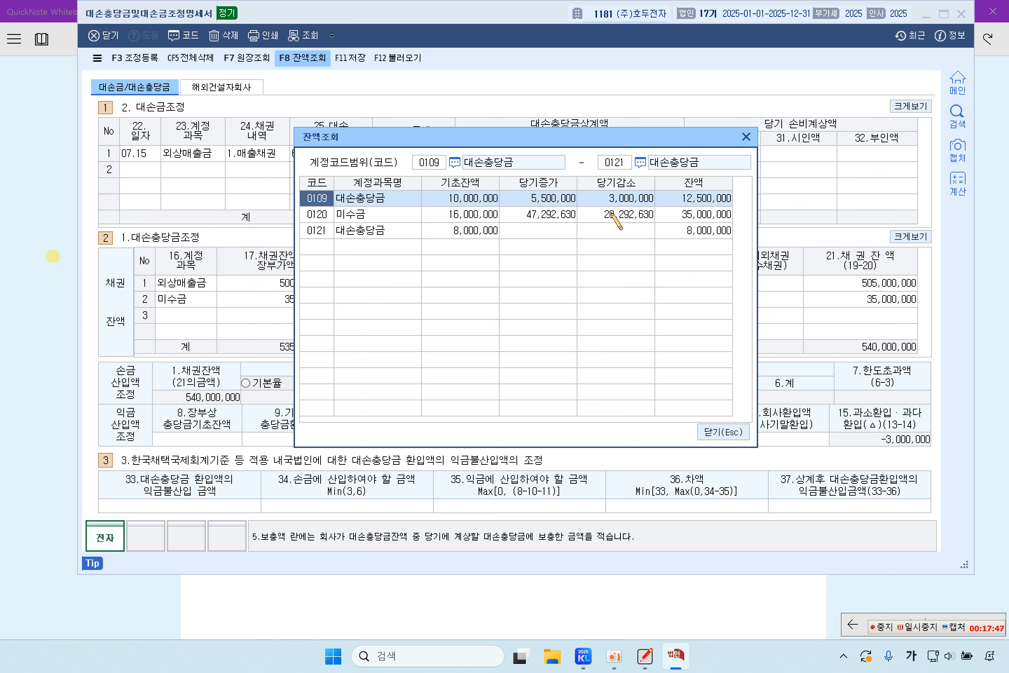
click(641, 214)
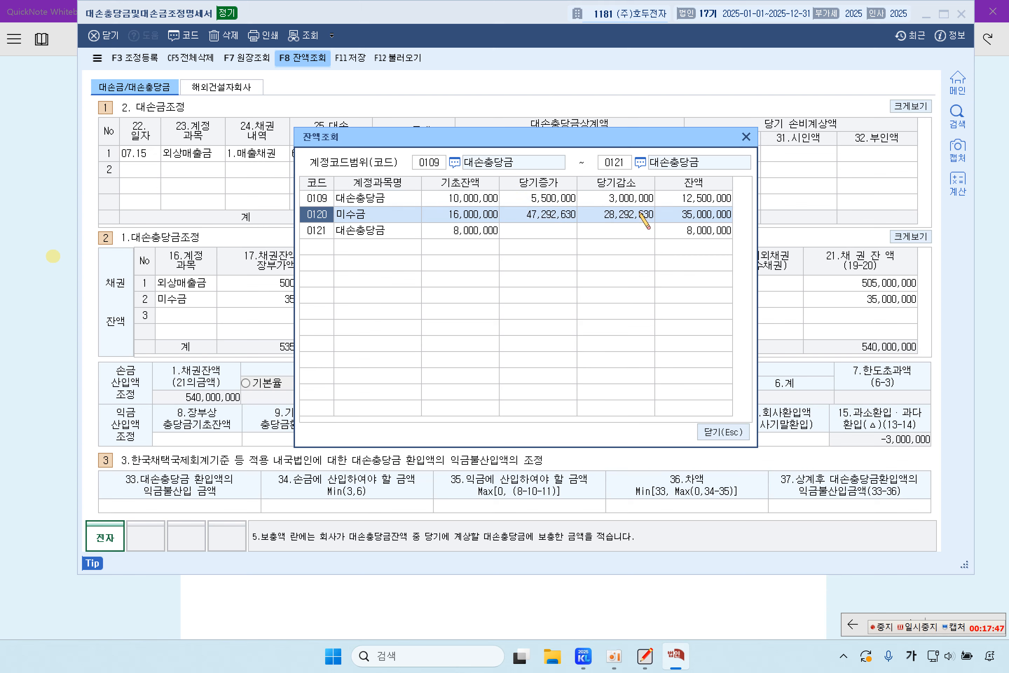
click(635, 200)
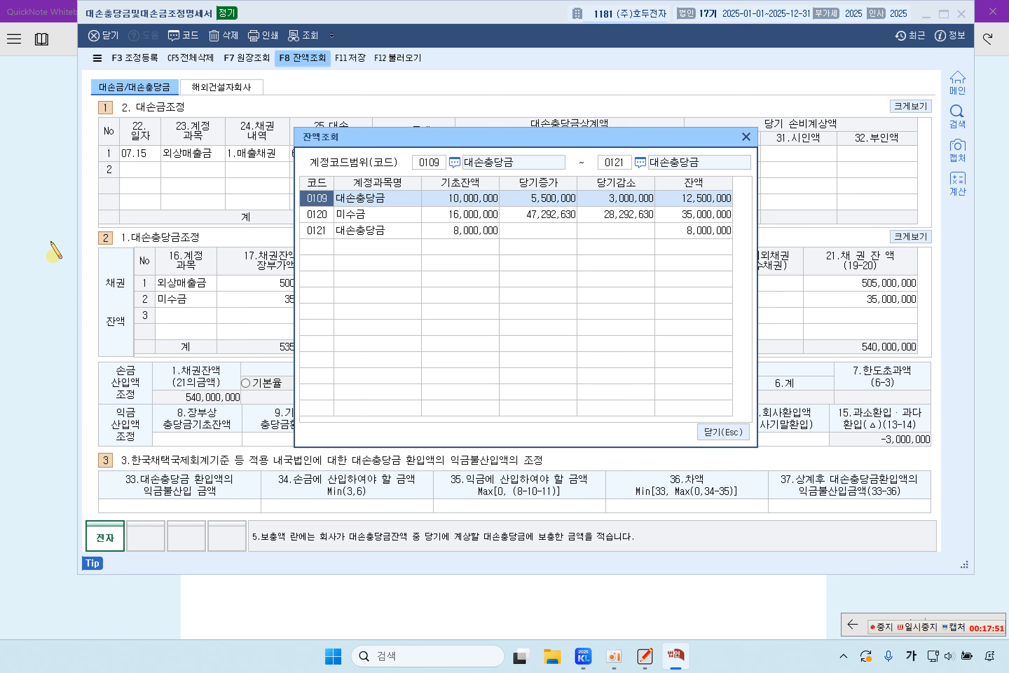
click(53, 255)
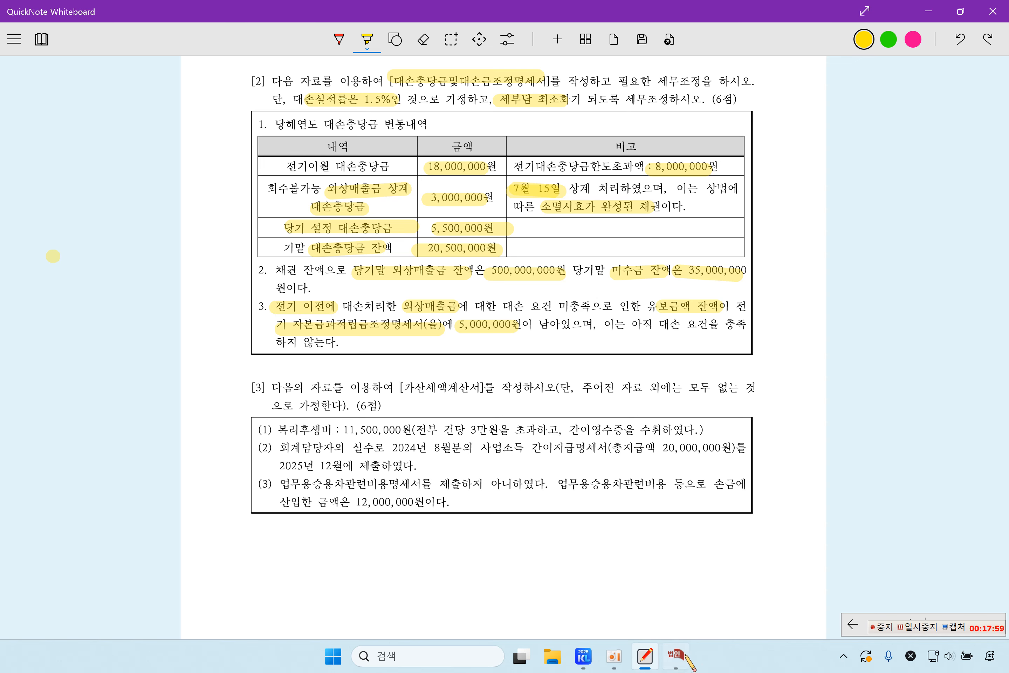
click(676, 655)
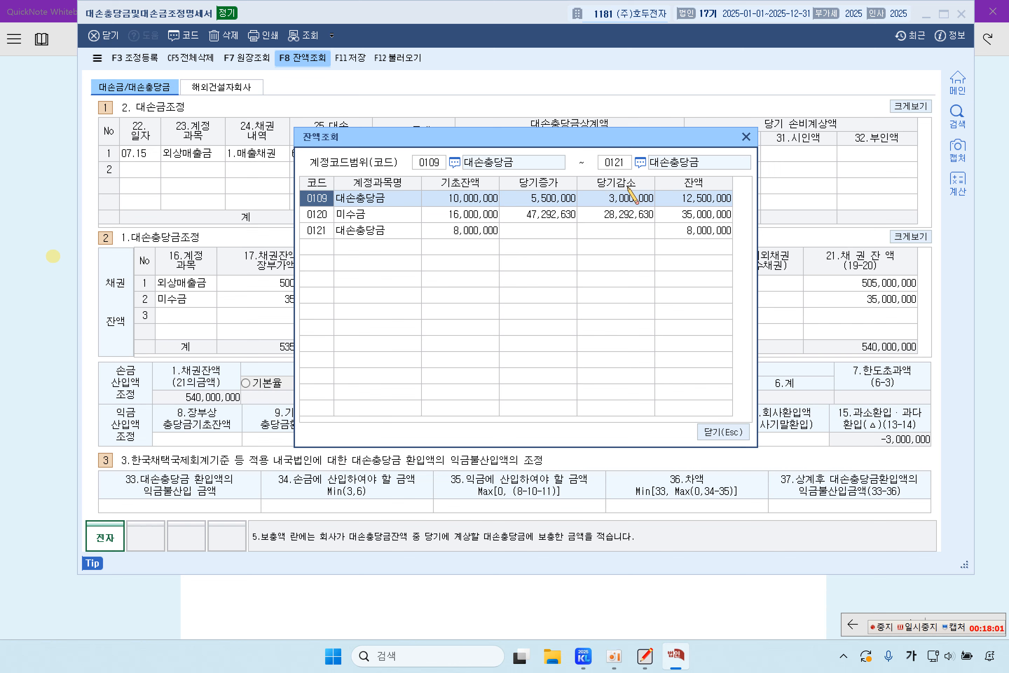
- Review the two 대손충당금 rows up to their 잔액, and highlight the 기말 대손충당금 잔액 amount of problem [2] in QuickNote Whiteboard
click(478, 233)
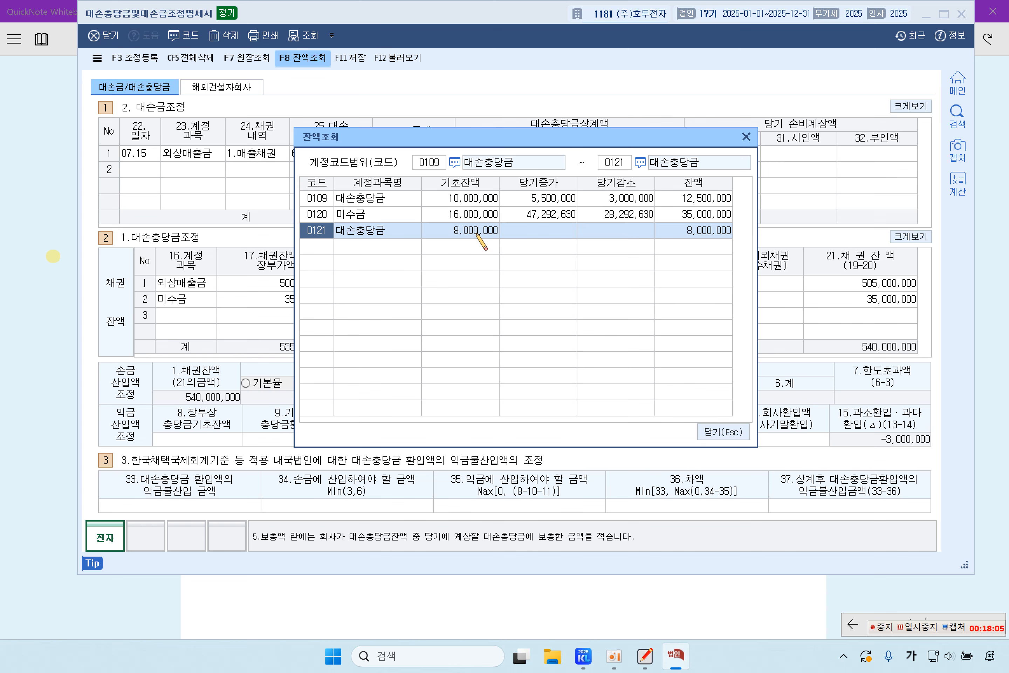
click(552, 198)
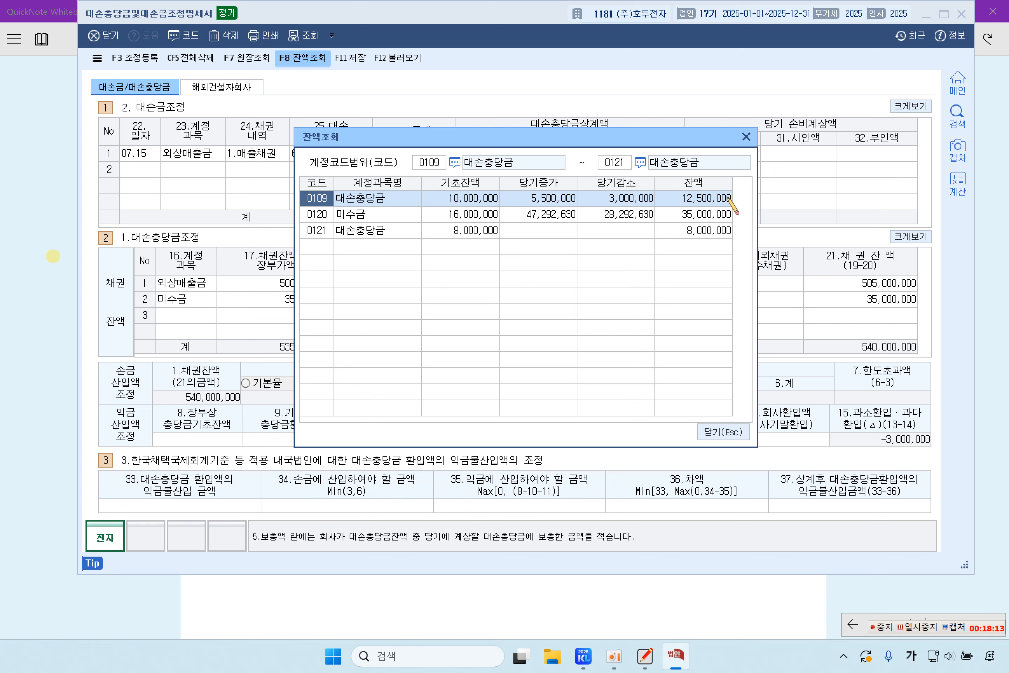
click(695, 231)
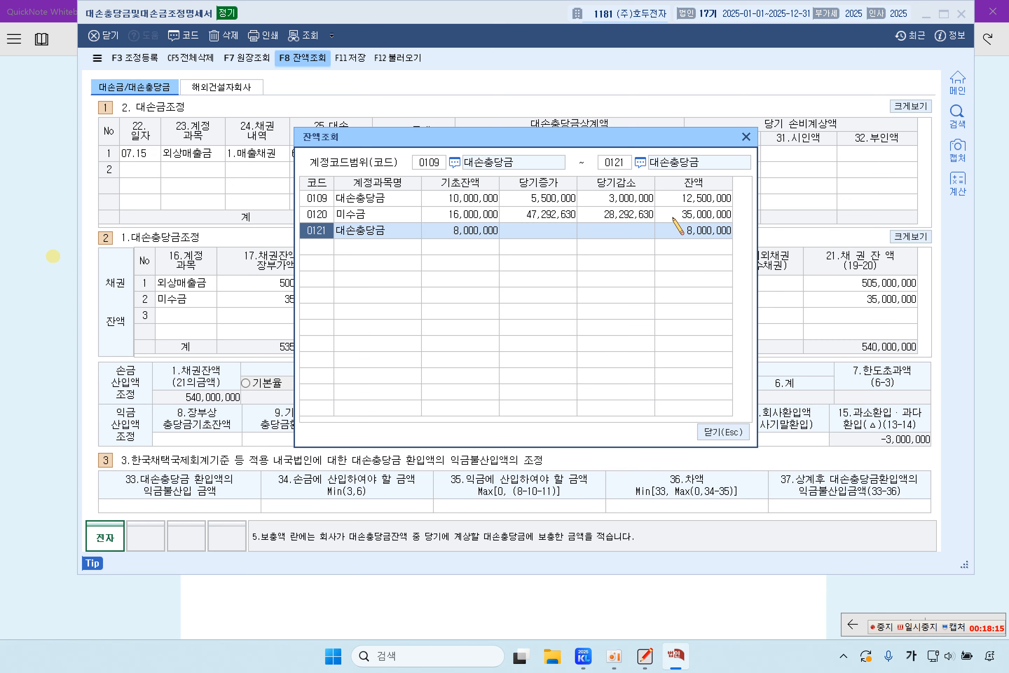
click(38, 285)
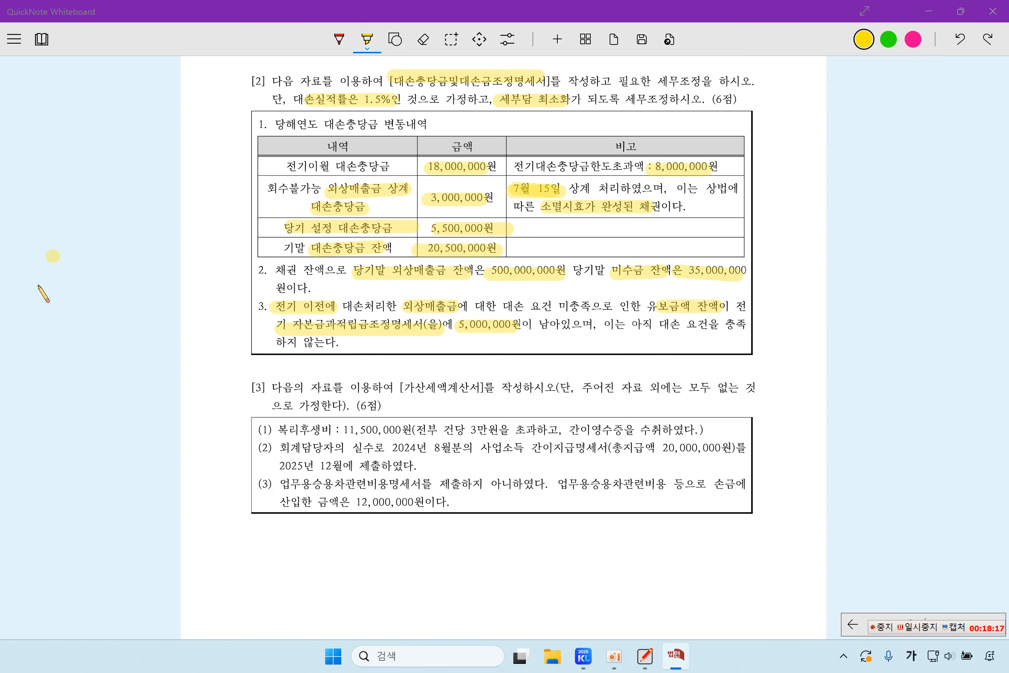
drag(413, 247, 494, 246)
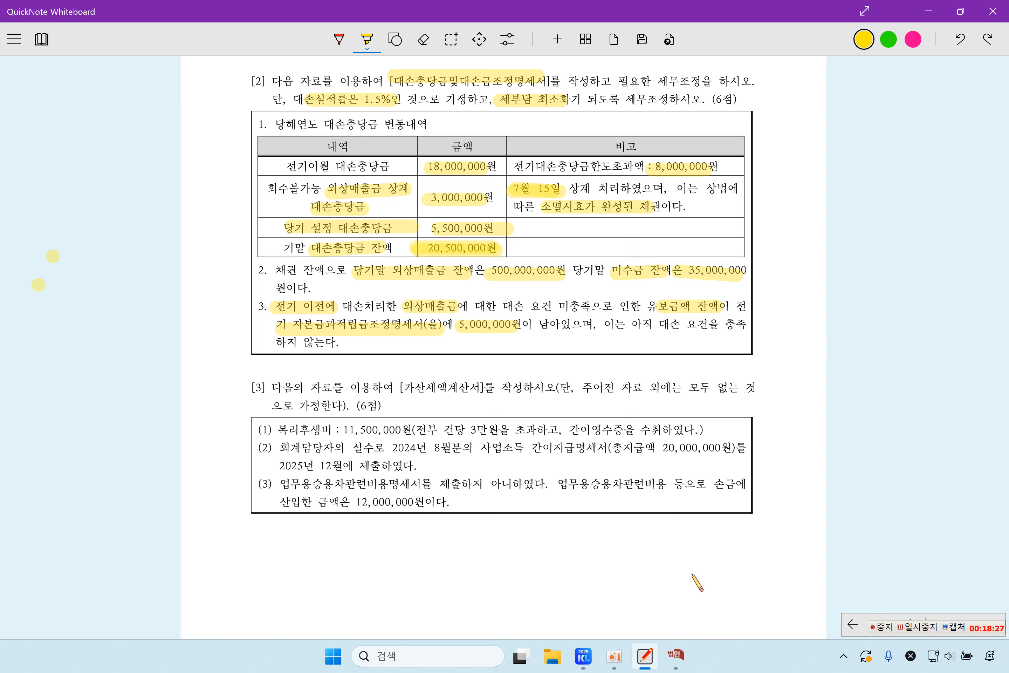
- Switch to KcLep, examine the 잔액 of 대손충당금 accounts 0109 and 0121 together, and close 잔액조회
click(676, 655)
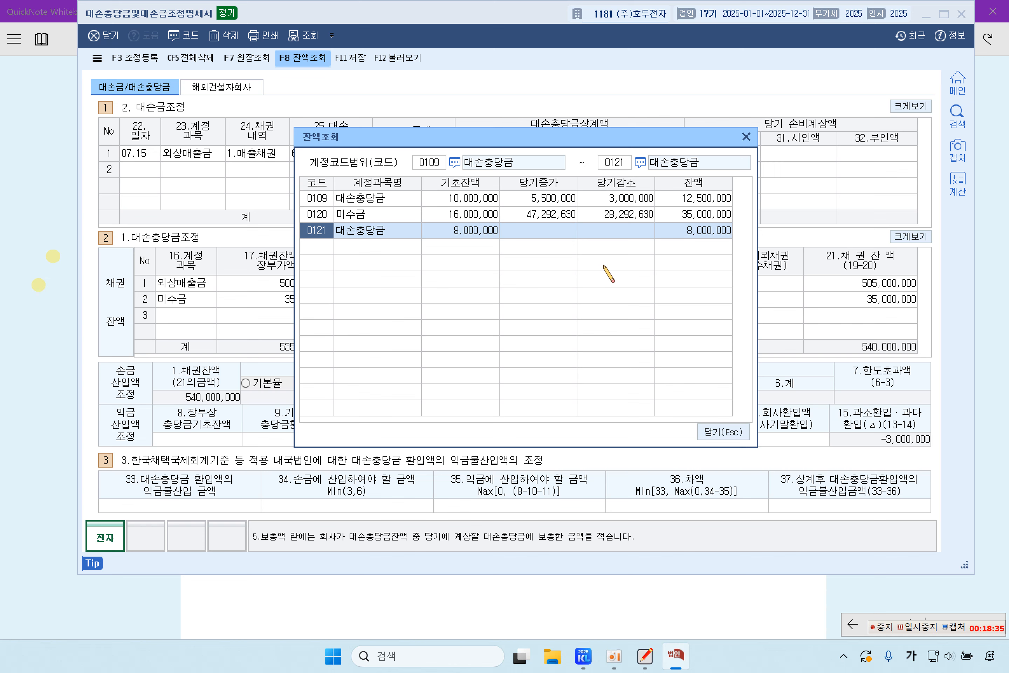
click(563, 199)
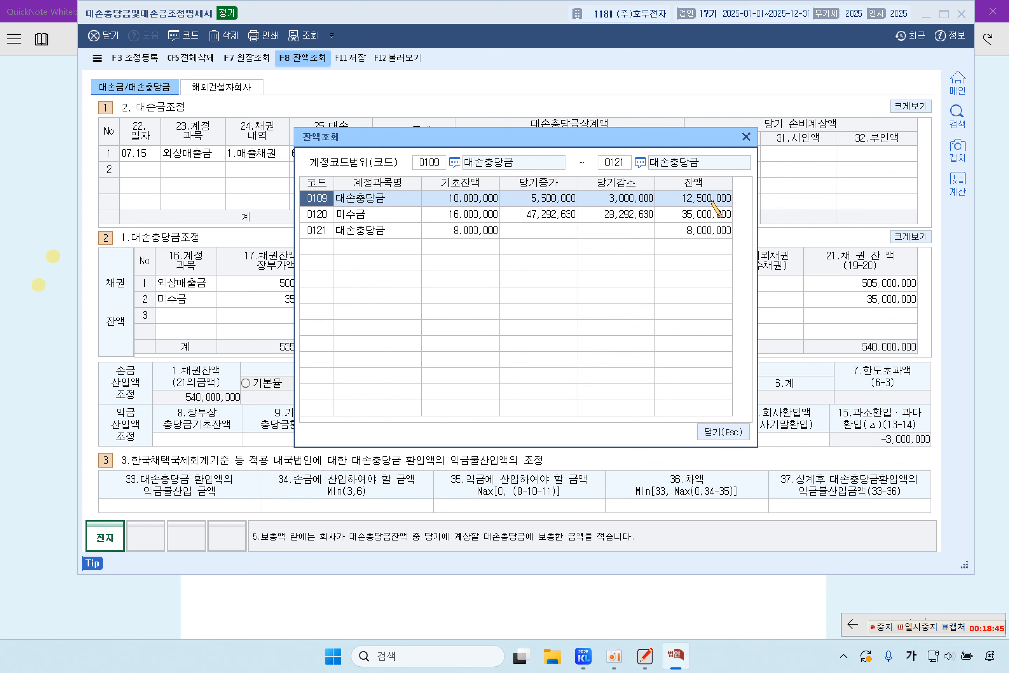
click(713, 231)
click(712, 199)
click(715, 230)
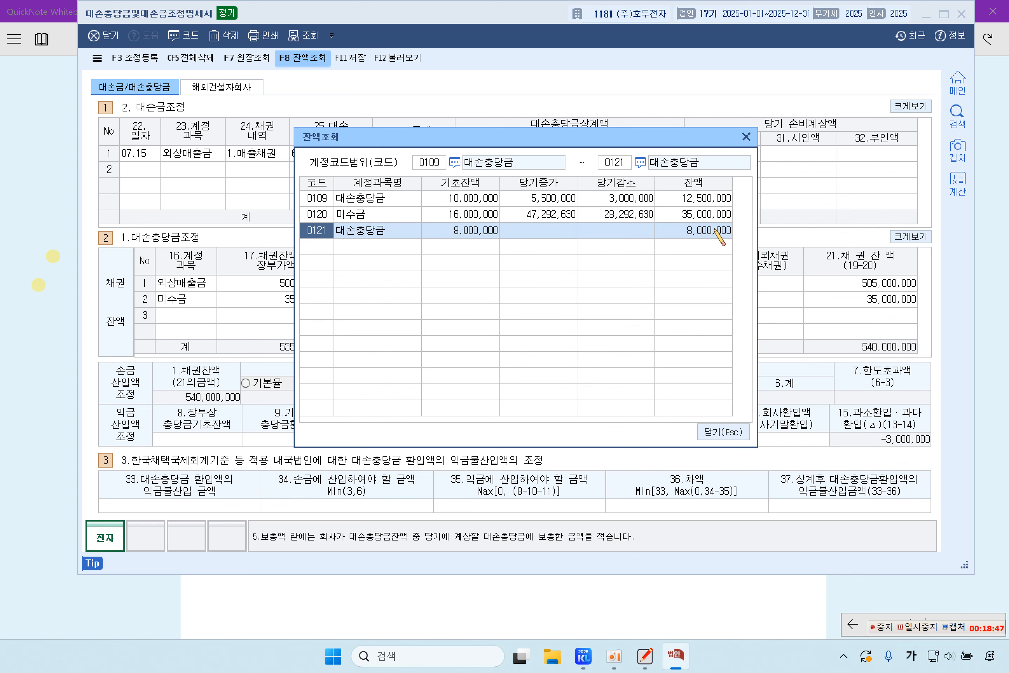
click(723, 432)
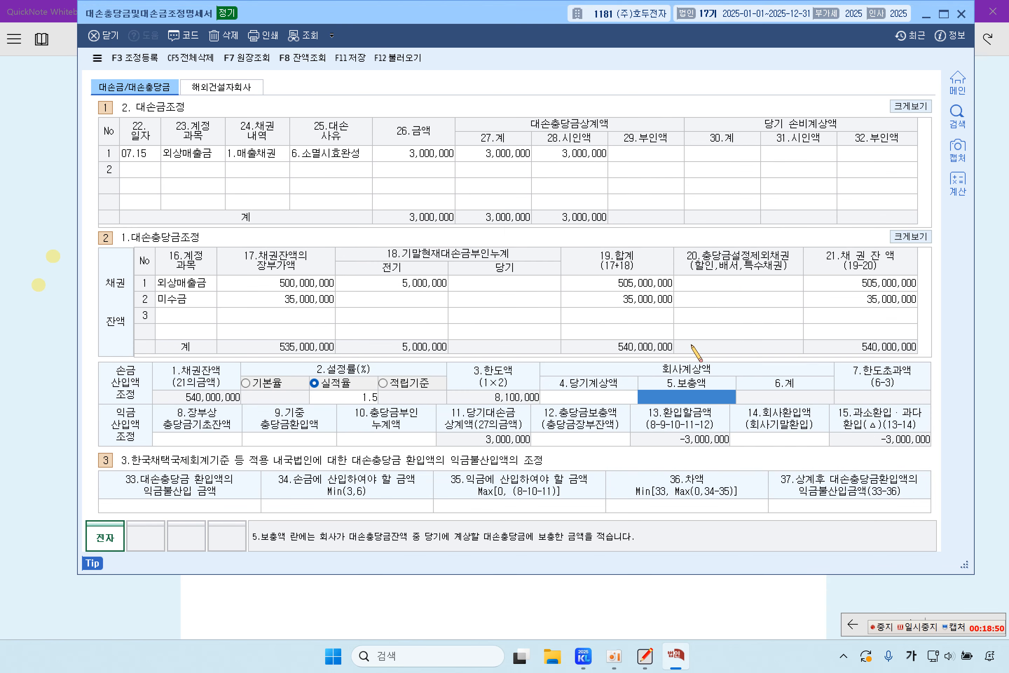
- Enter 18,000,000 as 8.장부상 충당금기초잔액 and 8,000,000 as 10.충당금부인누계액, leaving 9.기중 충당금환입액 blank
click(229, 440)
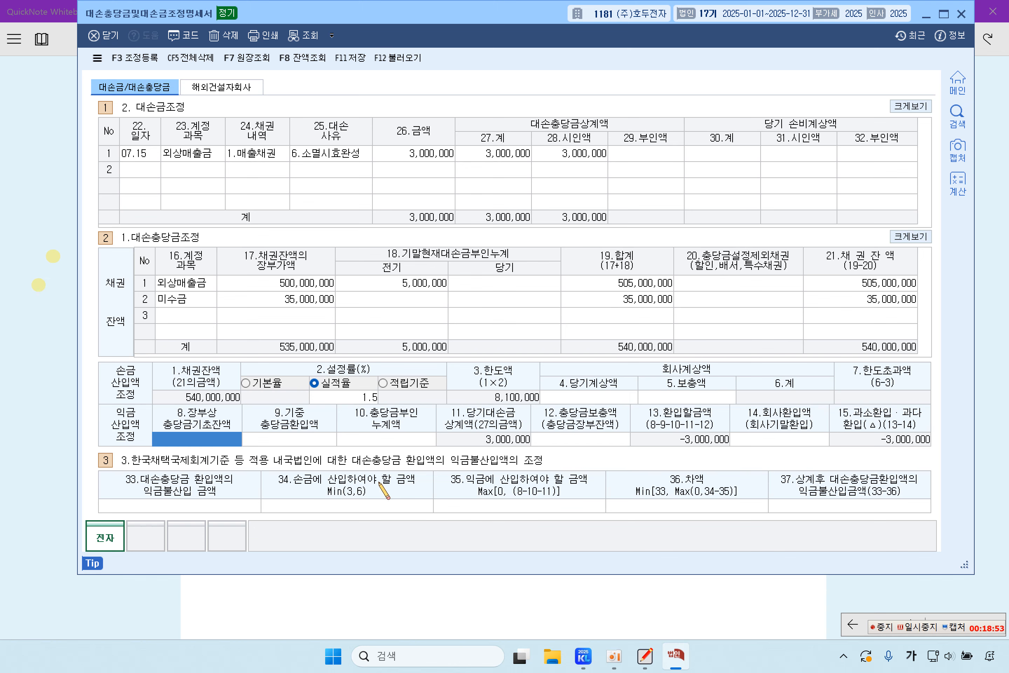
text(18000000)
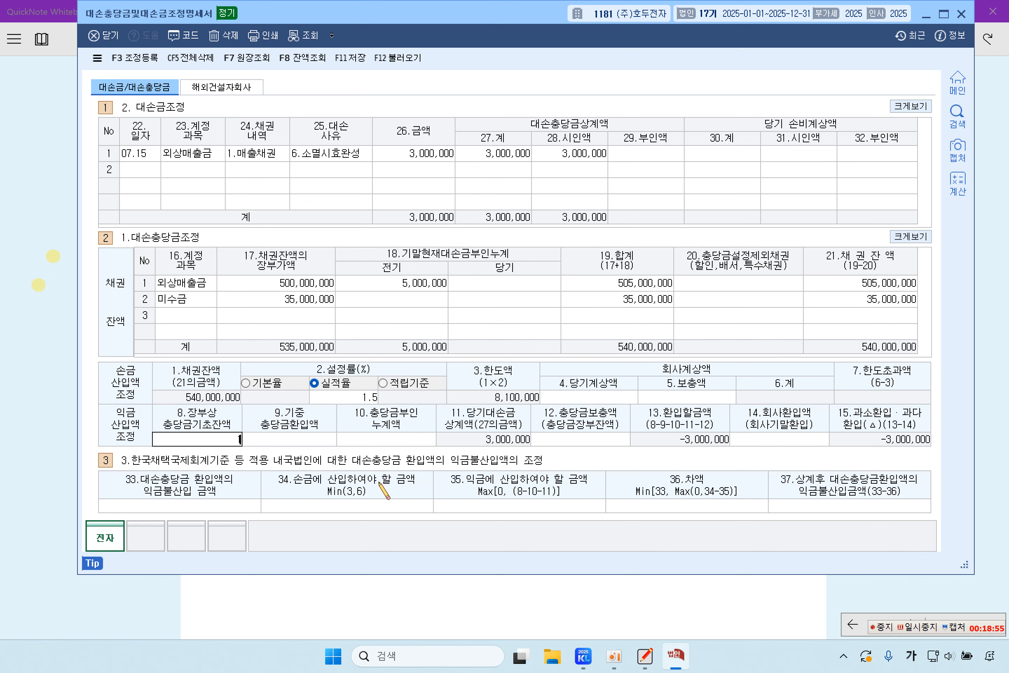
key(Return)
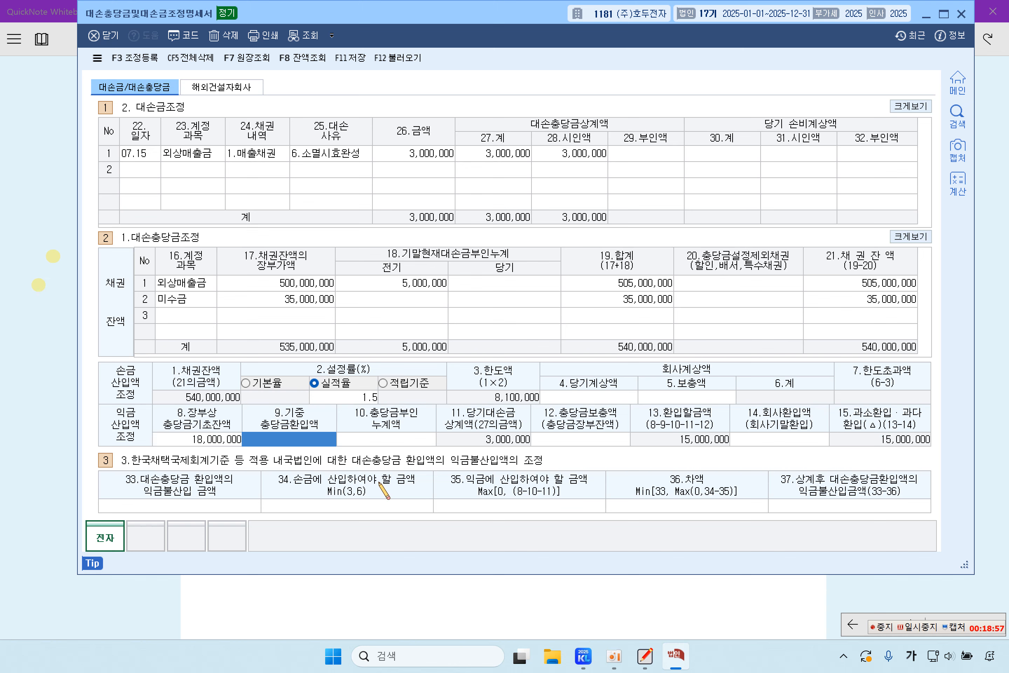
key(Return)
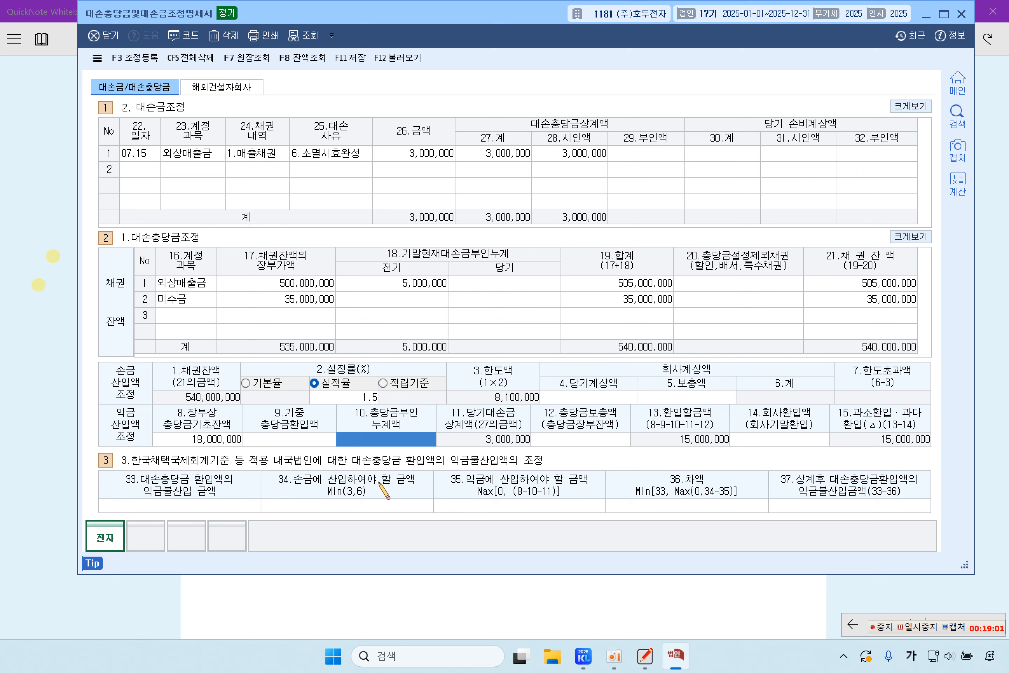
text(8000000)
key(Return)
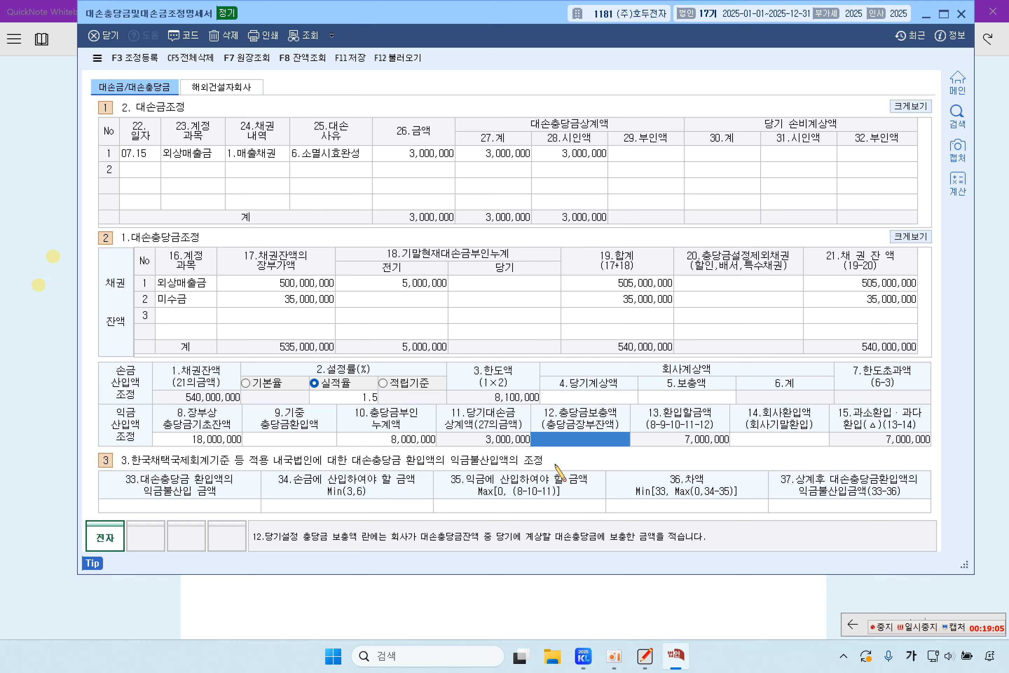
- Enter 5,500,000 as 4.당기계상액 under 회사계상액
click(606, 396)
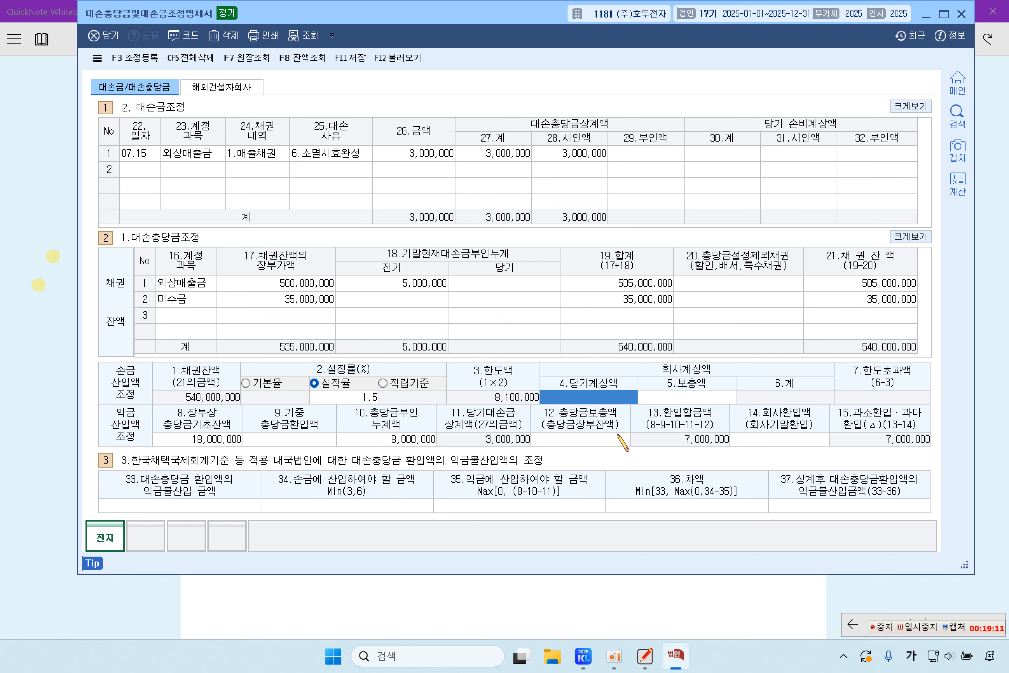
text(5,)
text(5)
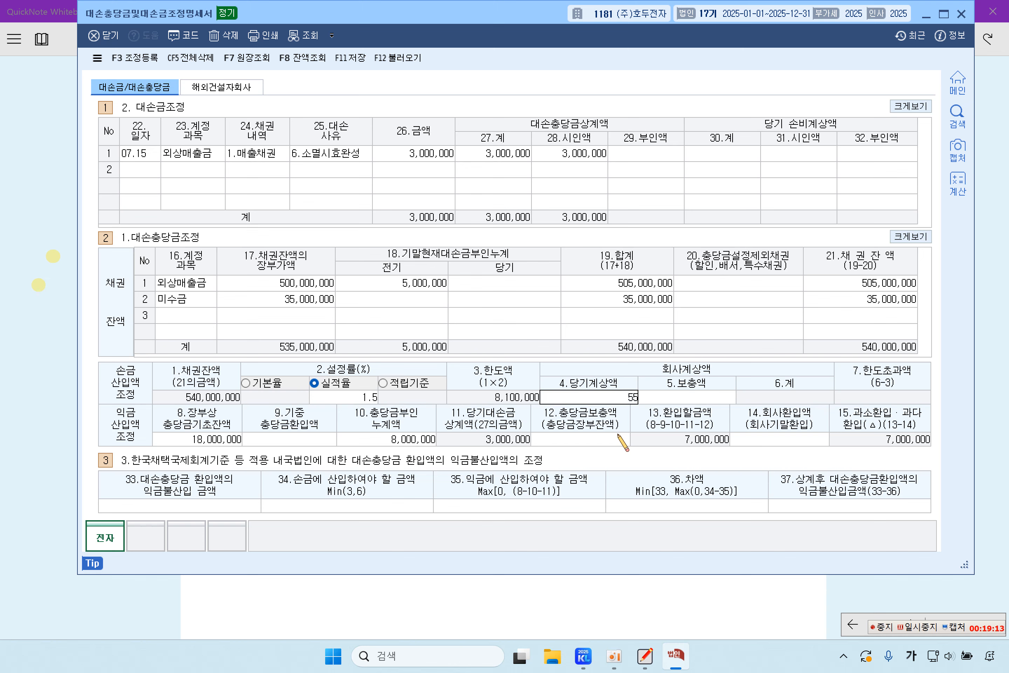
text(00,000)
key(Return)
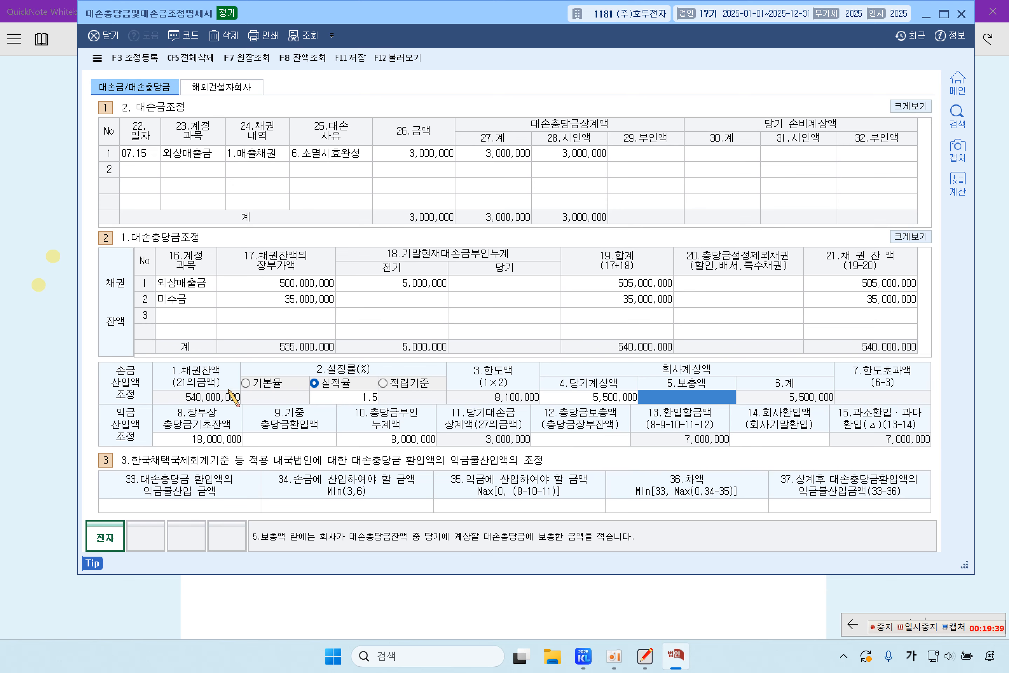
- Compare the 대손충당금 변동내역 table of problem [2] in QuickNote Whiteboard with the 5.보충액 and 12.충당금보충액 fields in KcLep
click(39, 360)
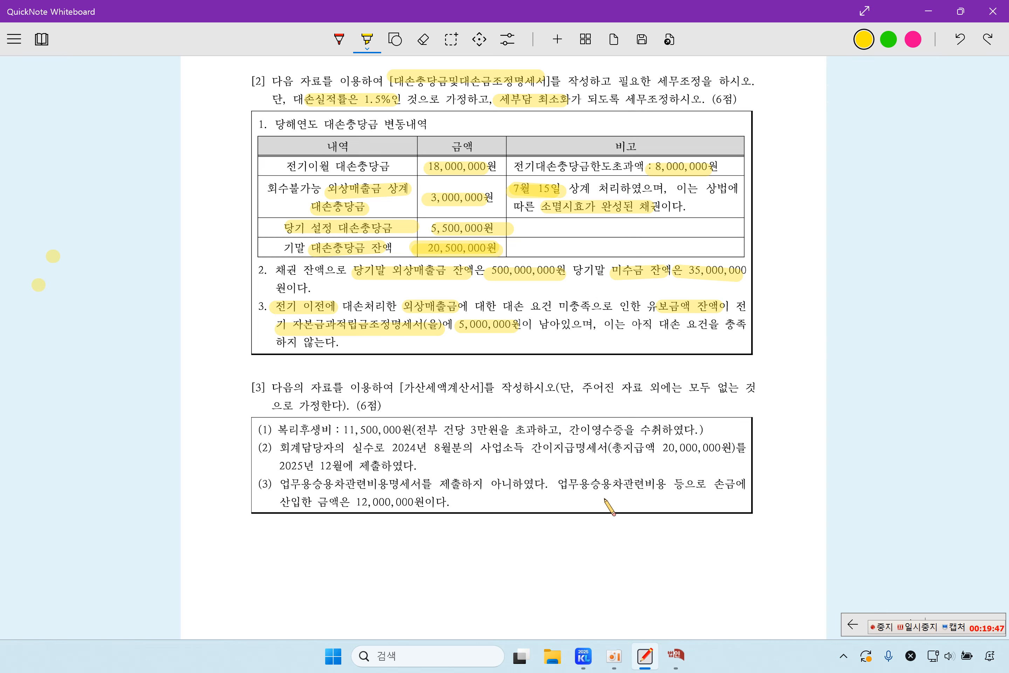
click(691, 662)
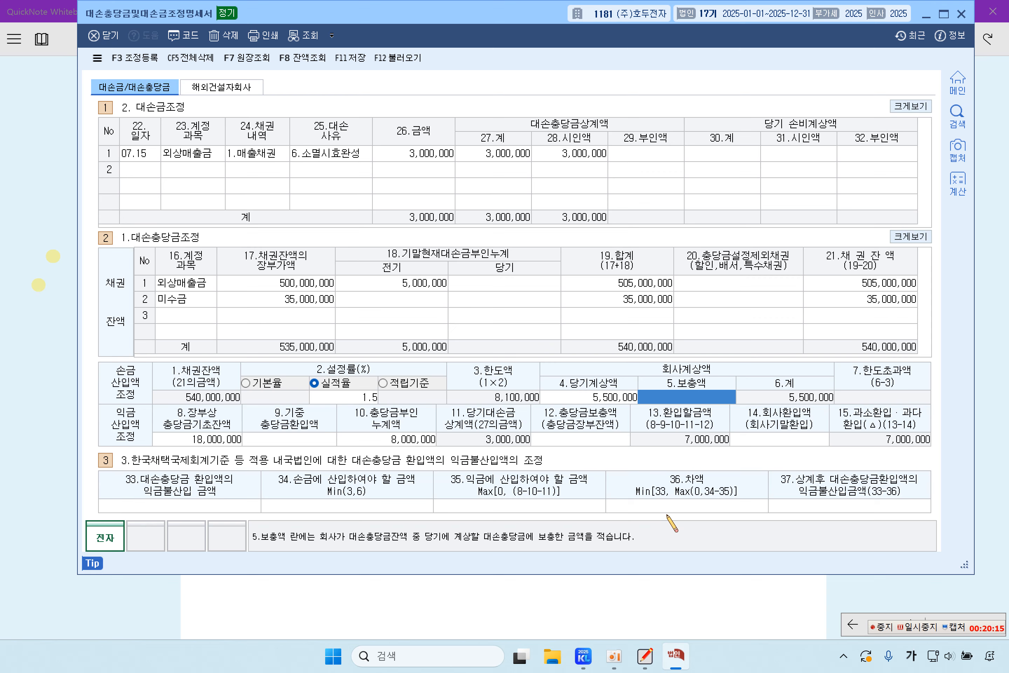
click(51, 504)
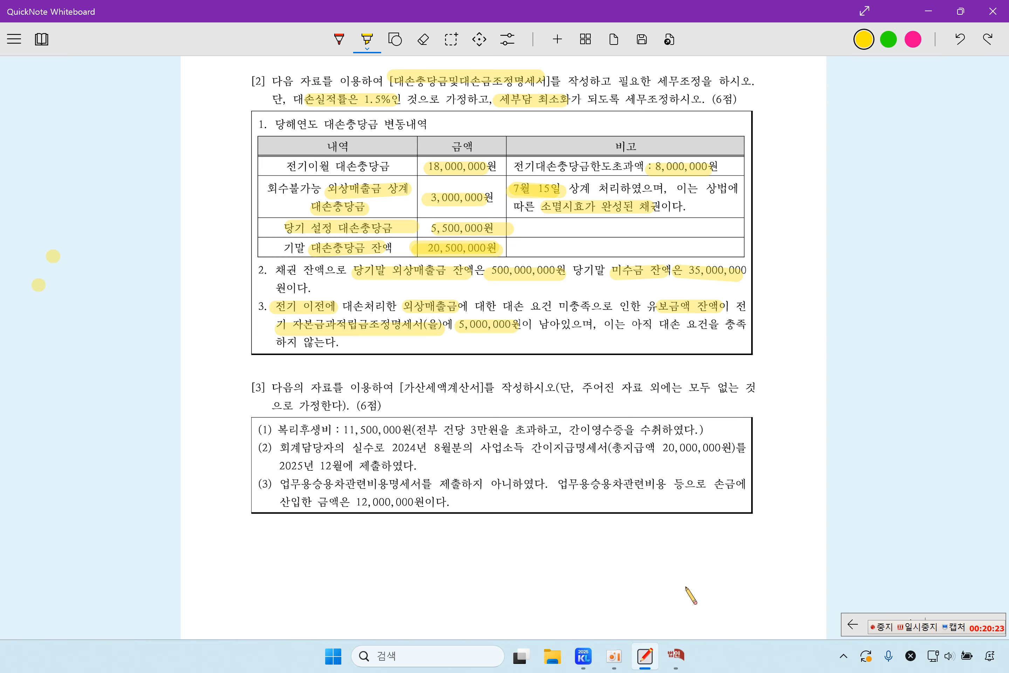
click(675, 655)
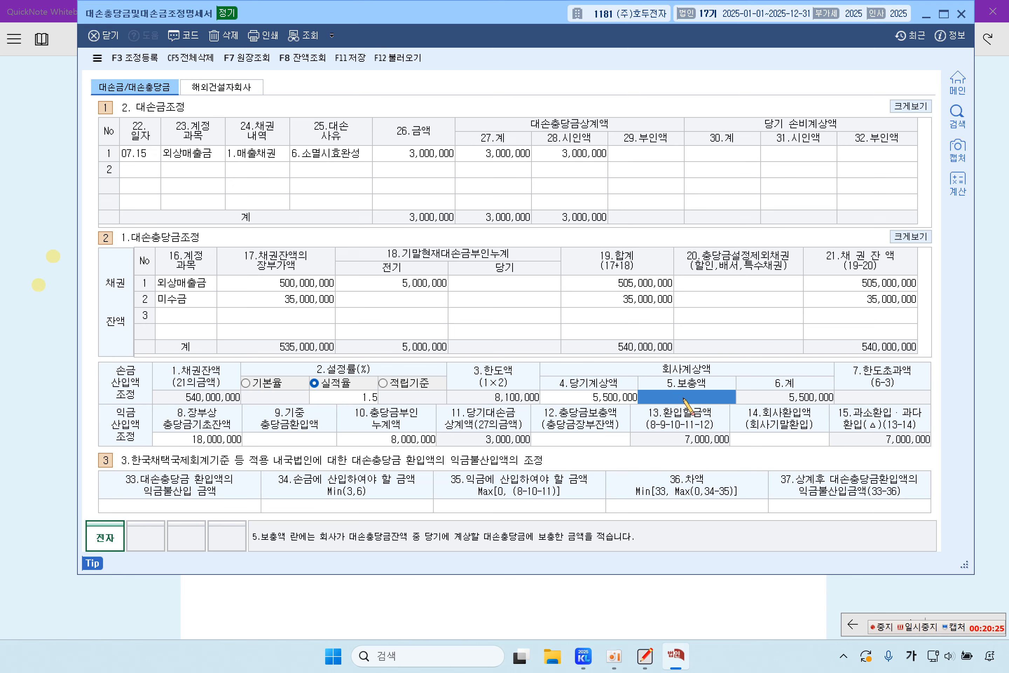
click(414, 595)
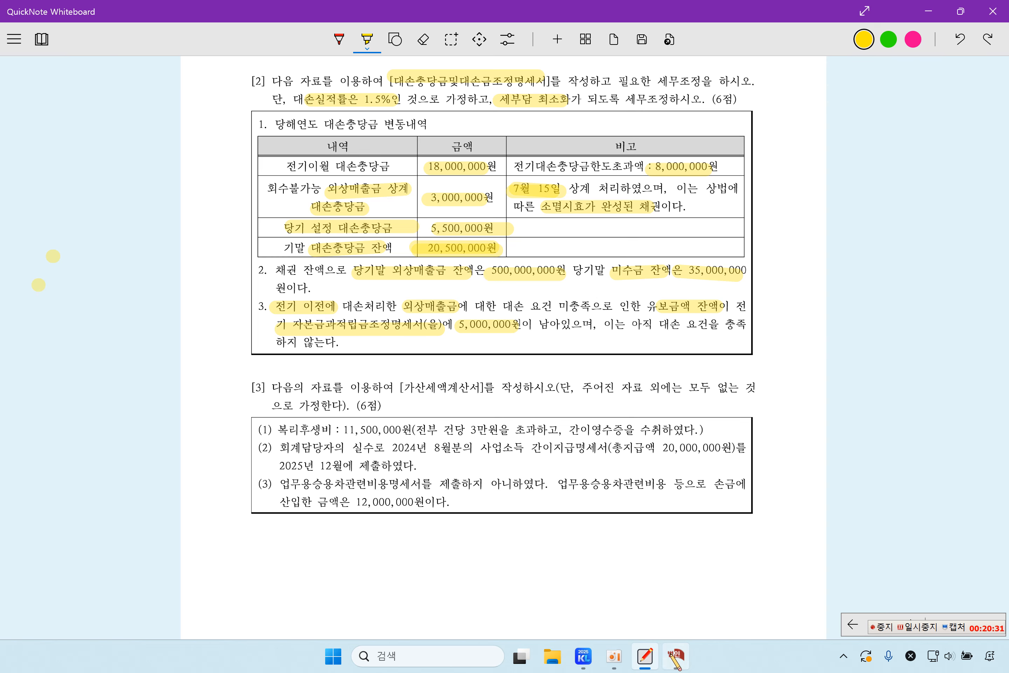
mouse_move(672, 654)
click(669, 621)
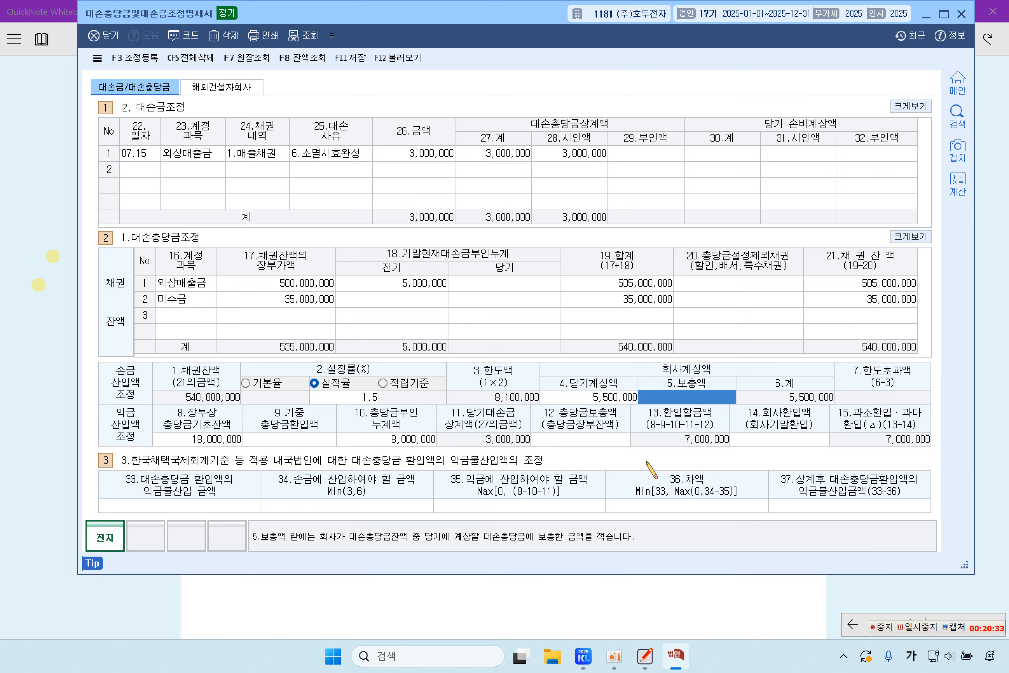
click(665, 613)
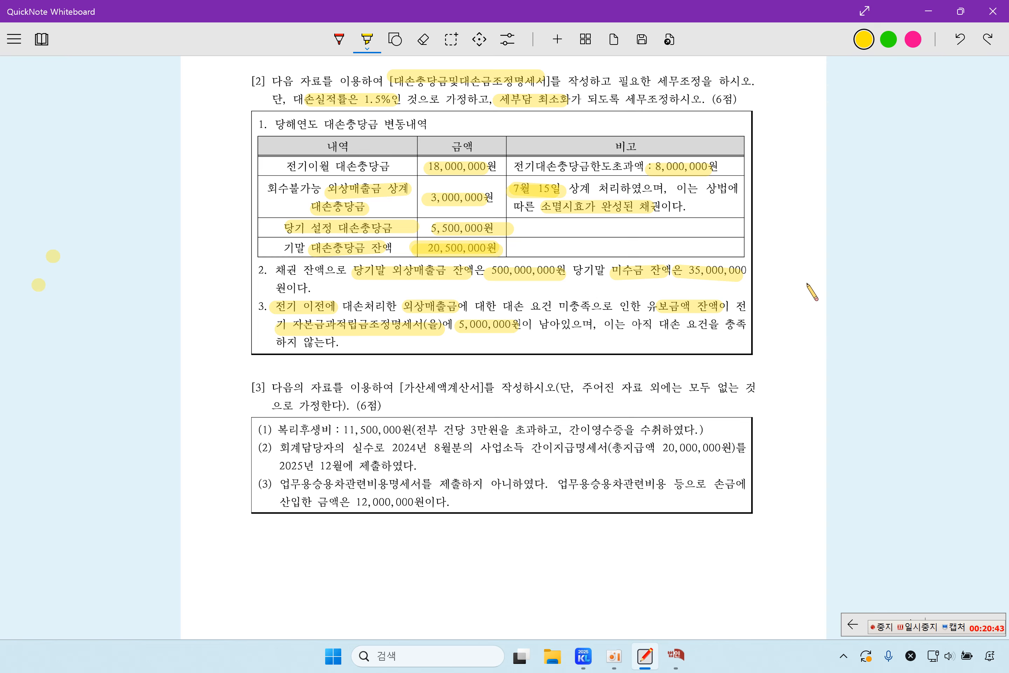
- Switch to KcLep and enter 15,000,000 as 5.보충액 under 회사계상액
click(677, 655)
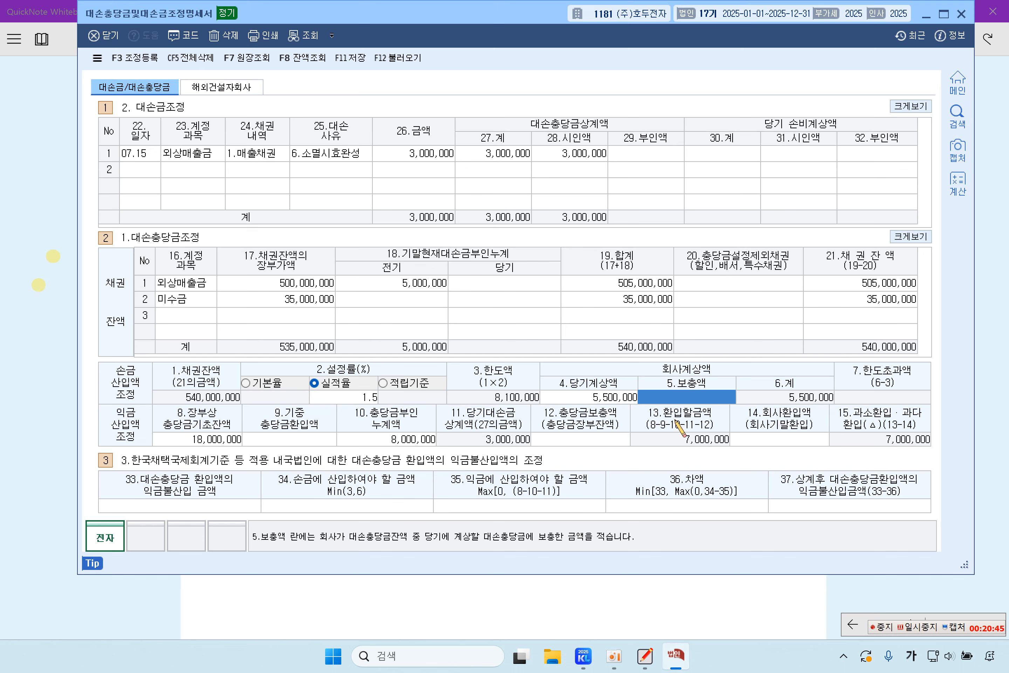
text(1)
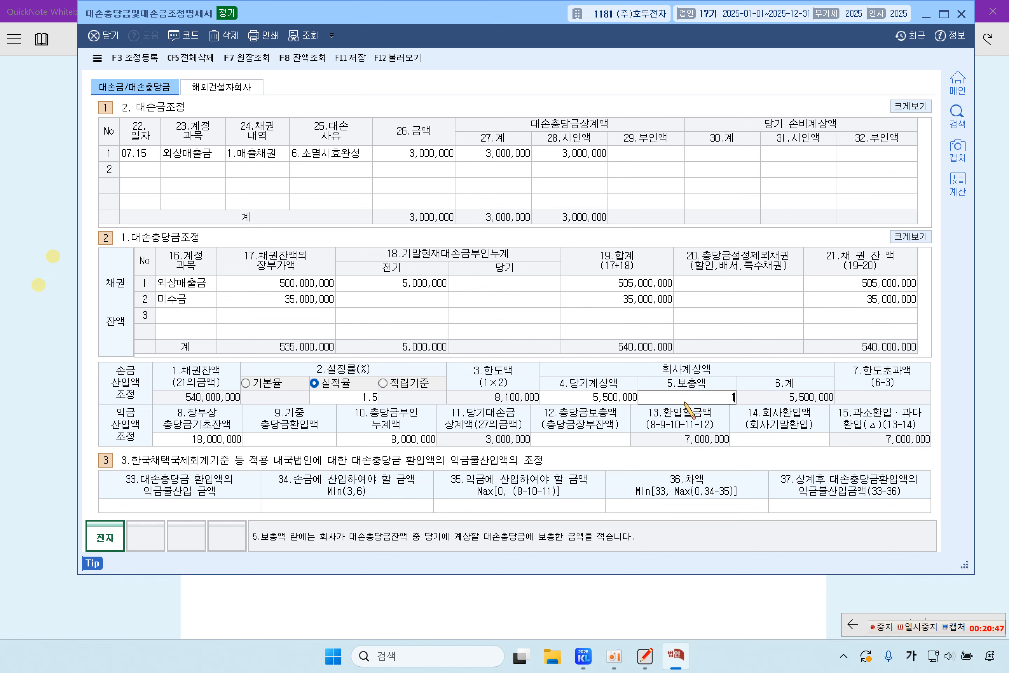
text(5,000,000)
key(Return)
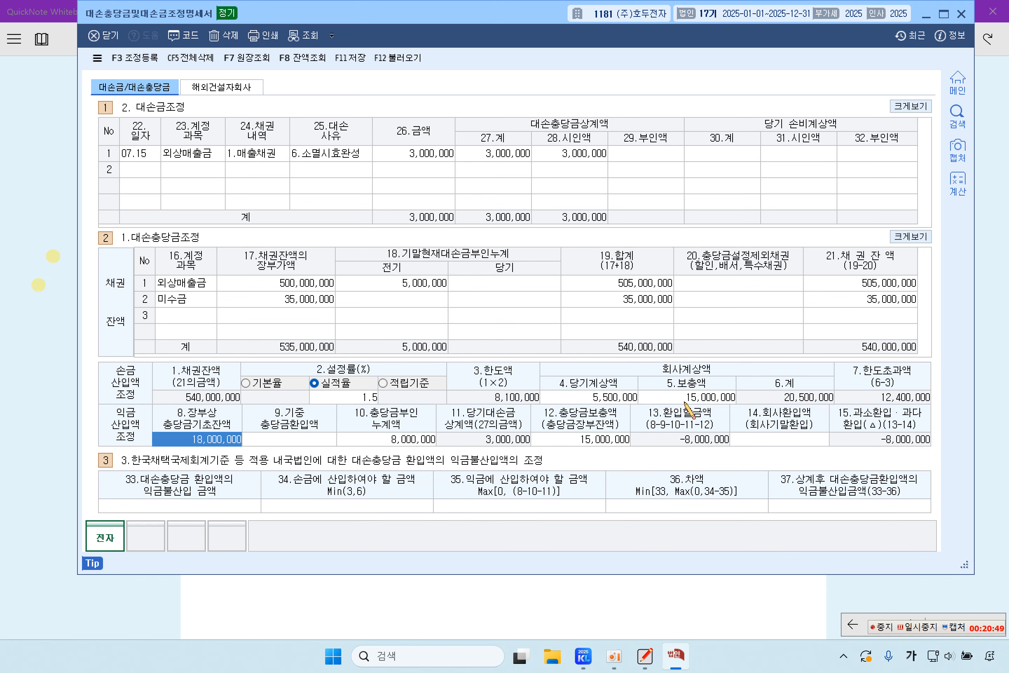
click(686, 403)
click(582, 440)
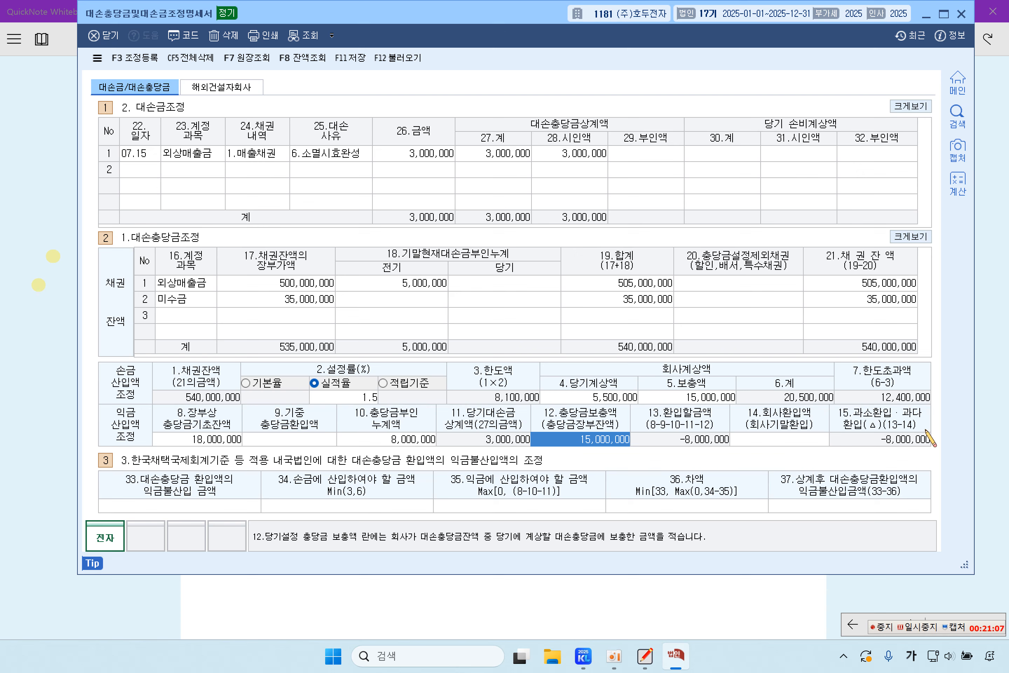
- Open 조정 등록 to review the calculated 대손충당금 한도초과 and 과다환입액 amounts, and close it
click(147, 63)
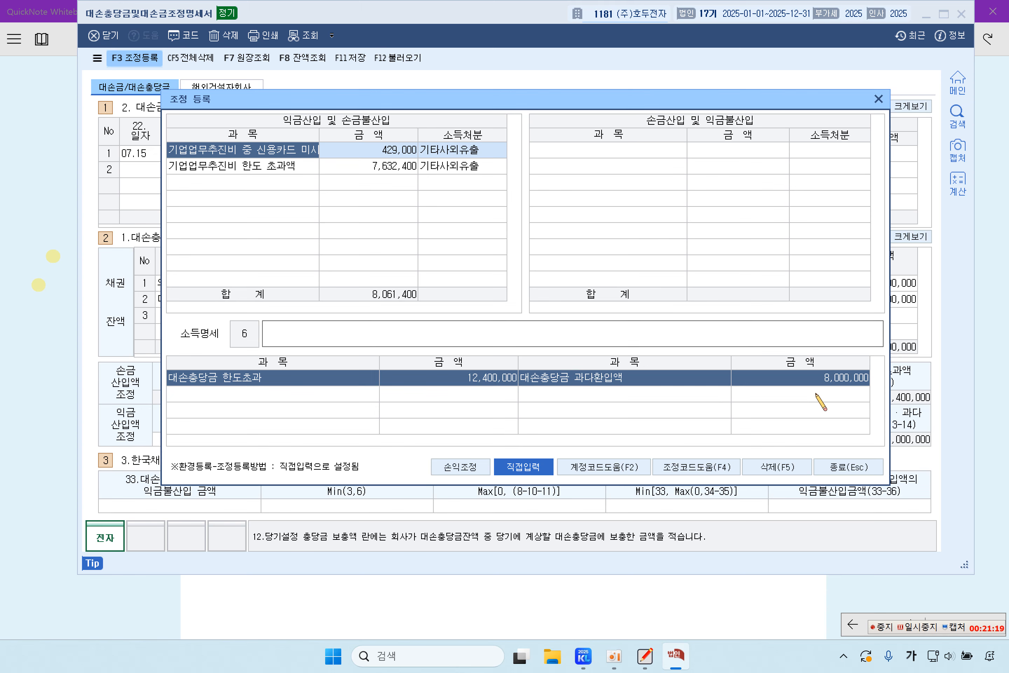
click(864, 467)
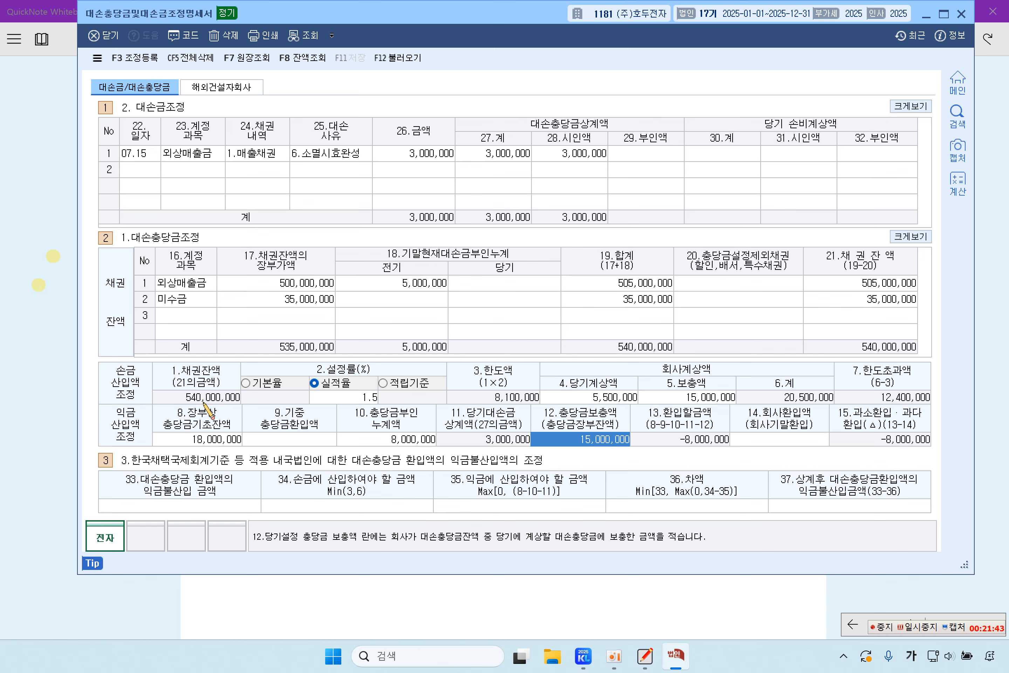
click(356, 400)
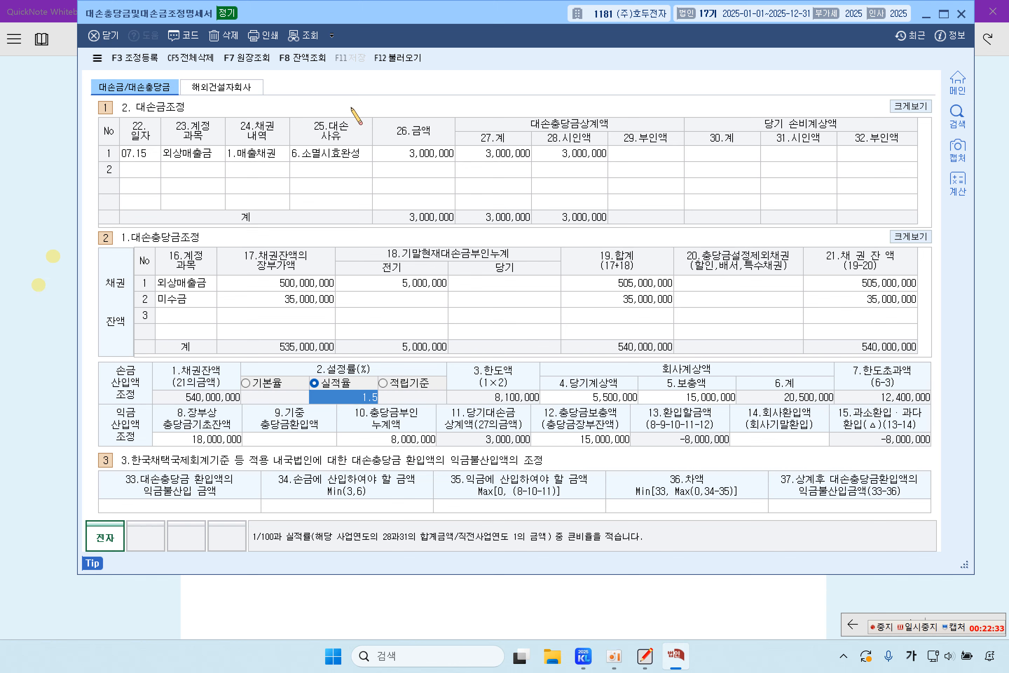
- Register 대손충당금 한도초과 of 12,400,000 with 소득처분 유보발생 under 익금산입 및 손금불산입 in 조정 등록
click(153, 59)
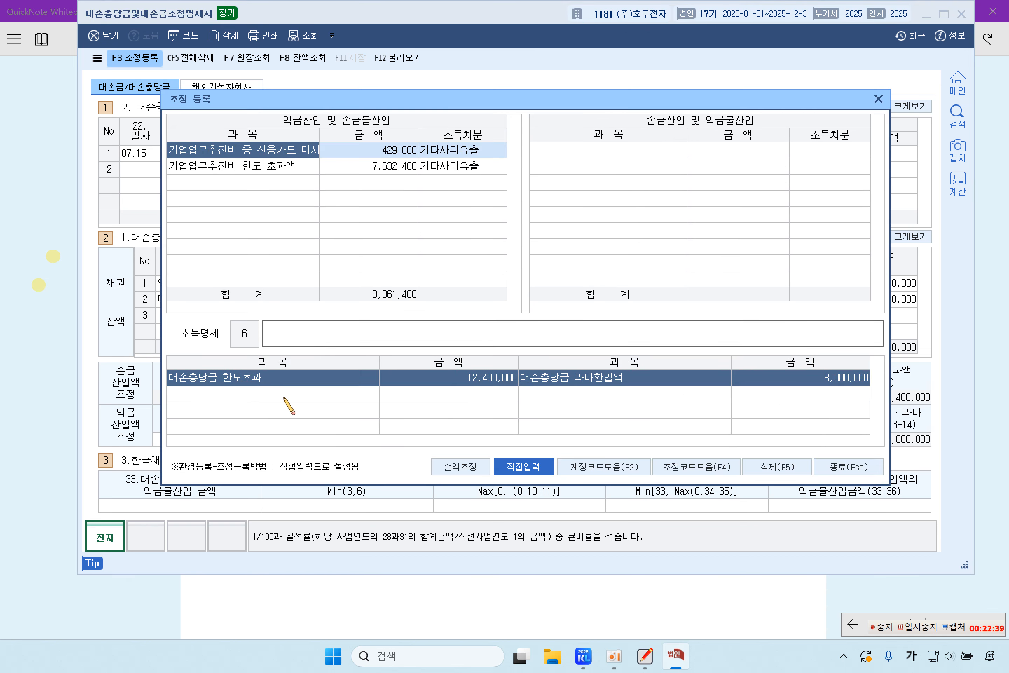
click(259, 184)
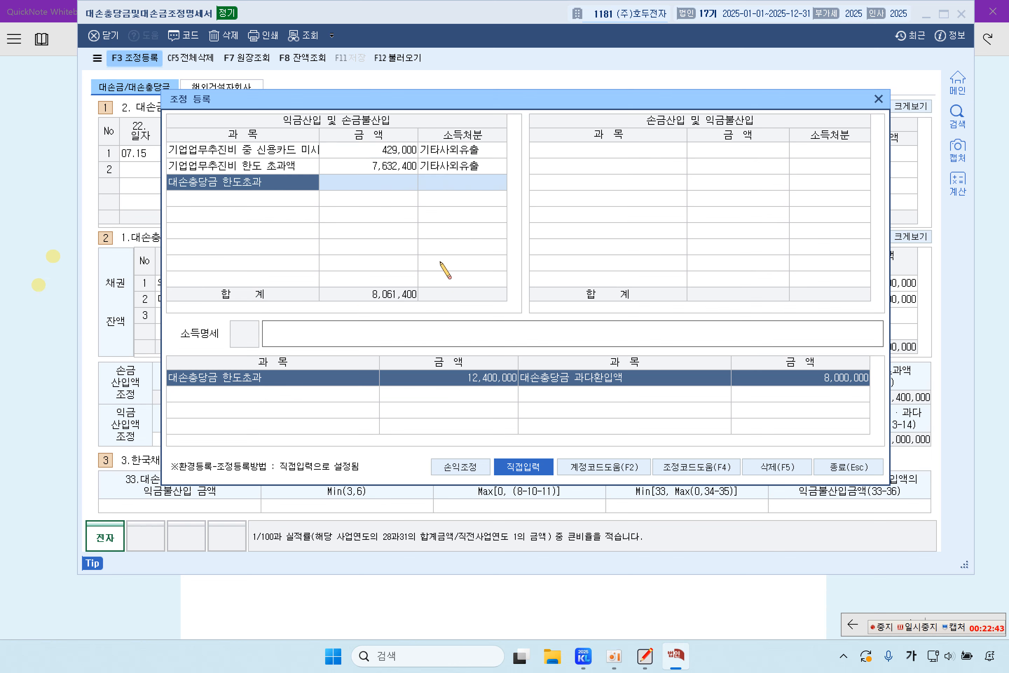
click(403, 187)
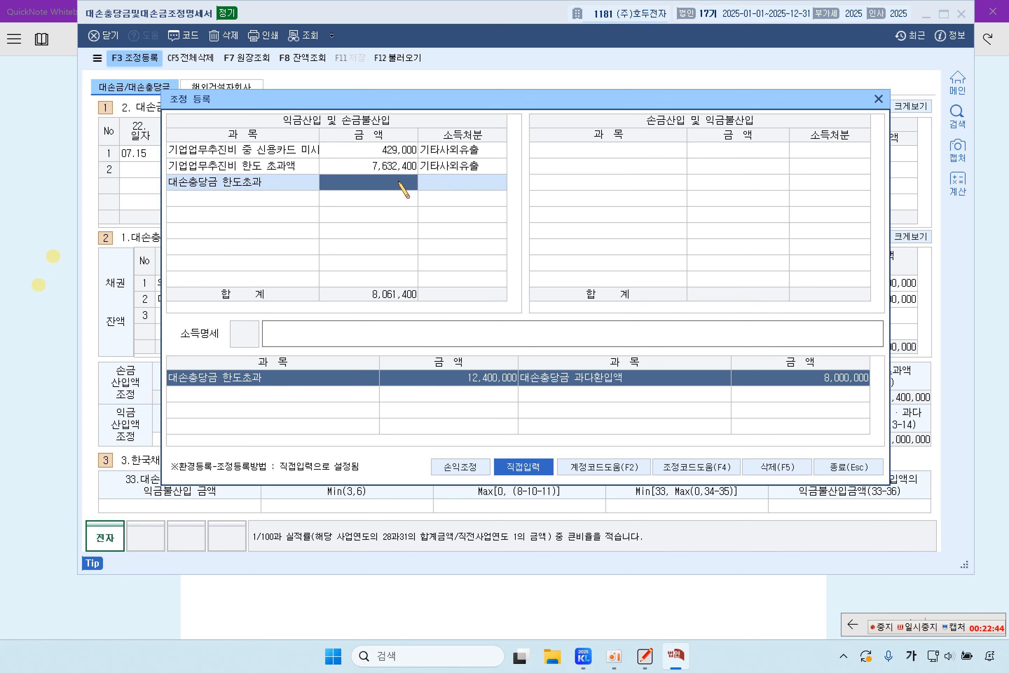
click(463, 182)
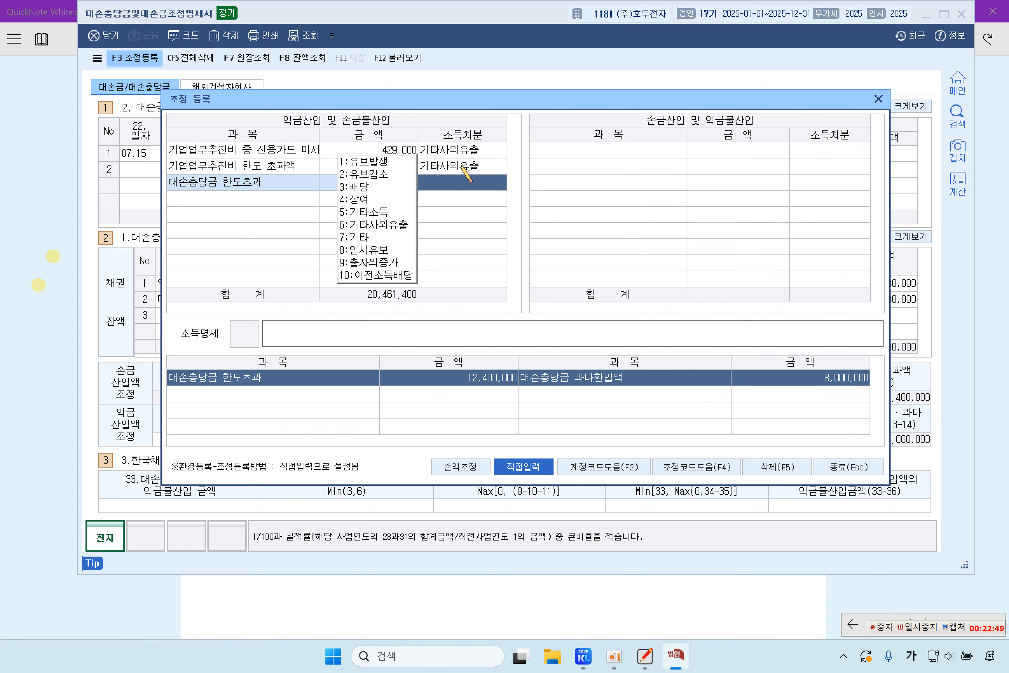
click(390, 163)
click(265, 193)
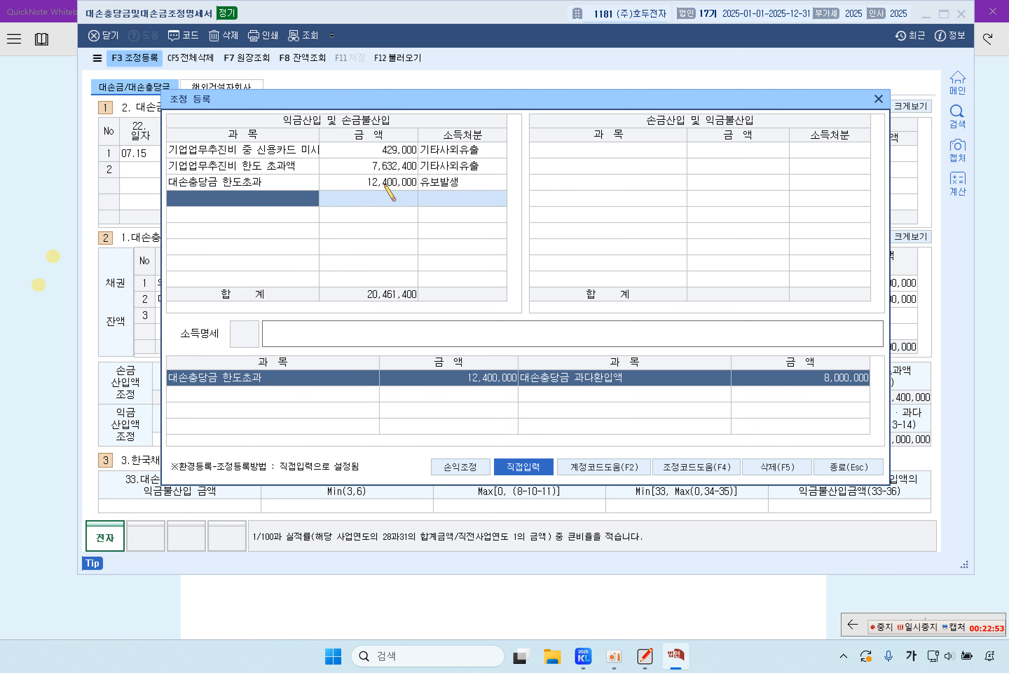
- Review the 소득처분 choices of the 대손충당금 한도초과 entry, keeping it at 유보발생
click(436, 183)
click(263, 185)
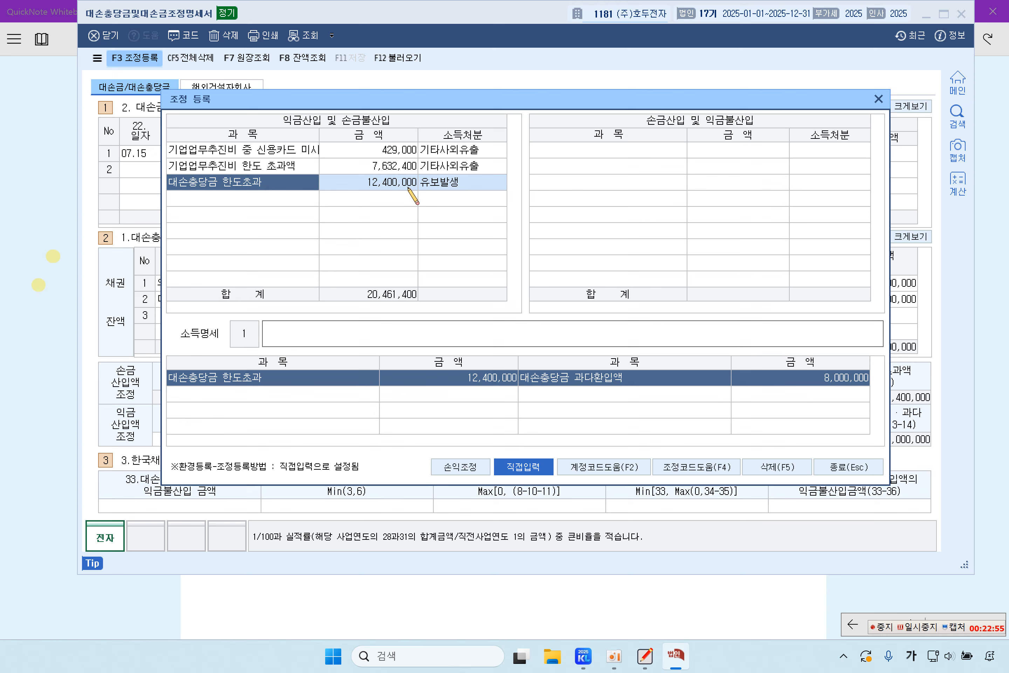
click(427, 181)
click(395, 162)
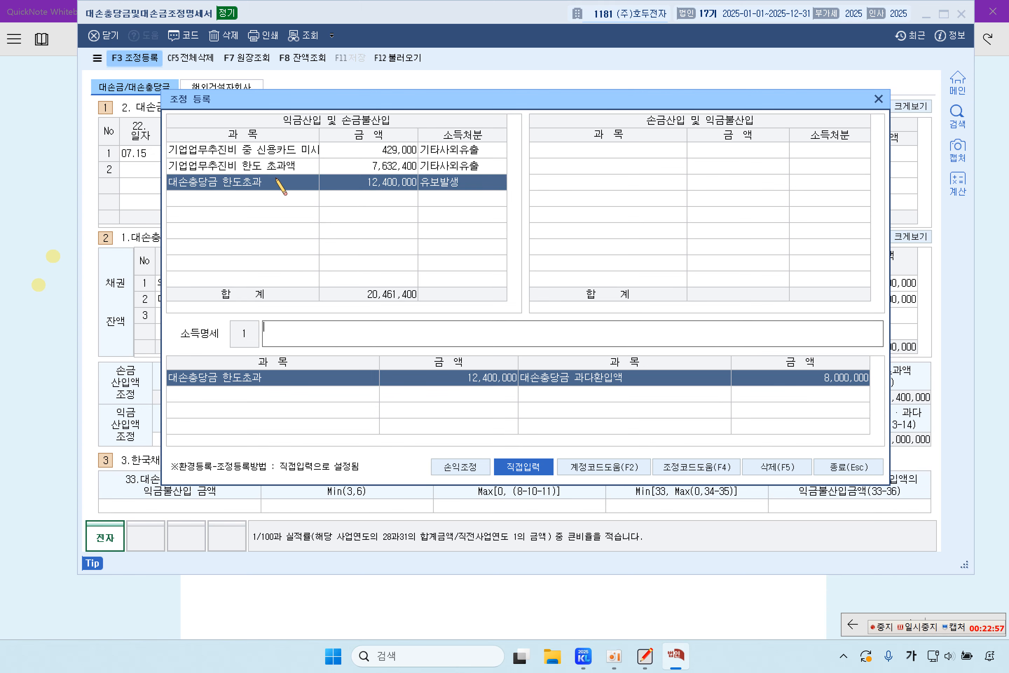
click(278, 183)
click(436, 184)
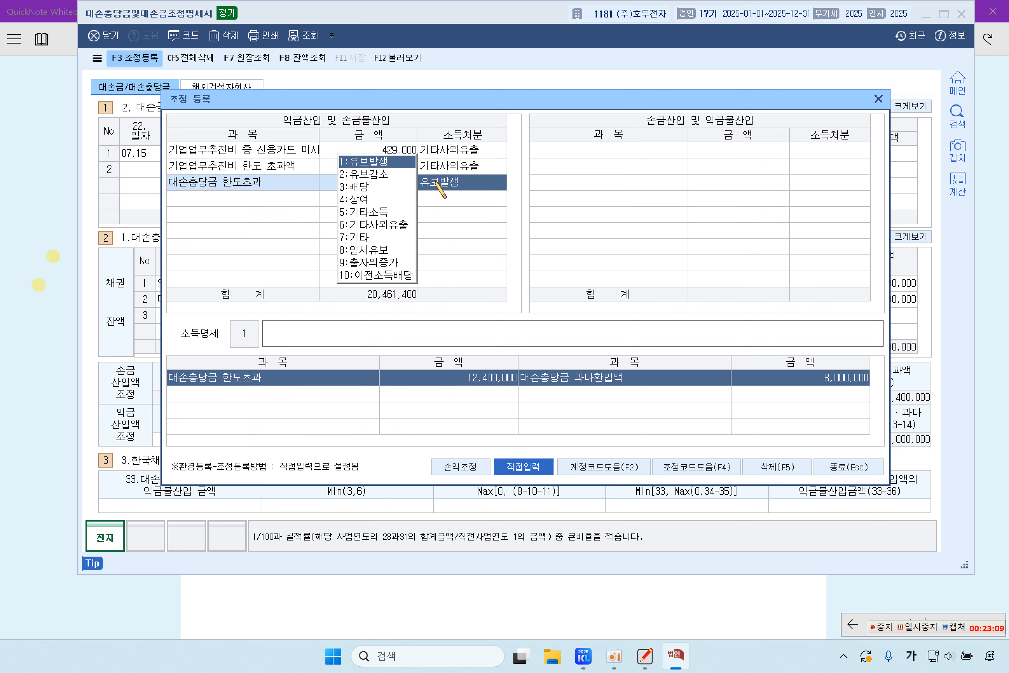
click(257, 181)
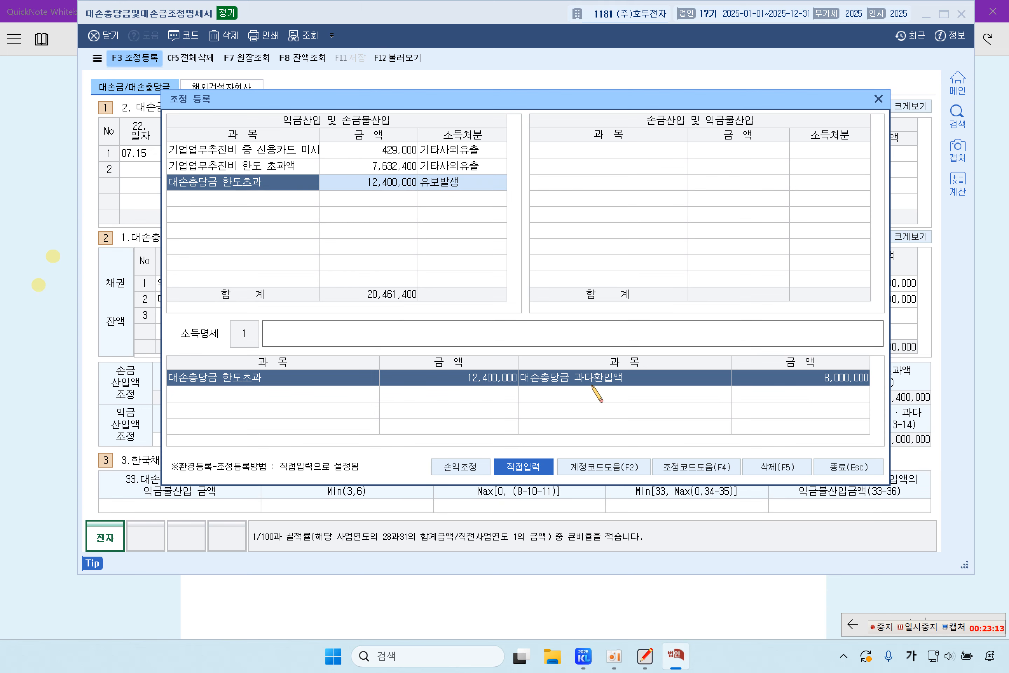
- Register 대손충당금 과다환입액 of 8,000,000 as 유보감소 under 손금산입 및 익금불산입, and close 조정 등록 and the form
click(620, 151)
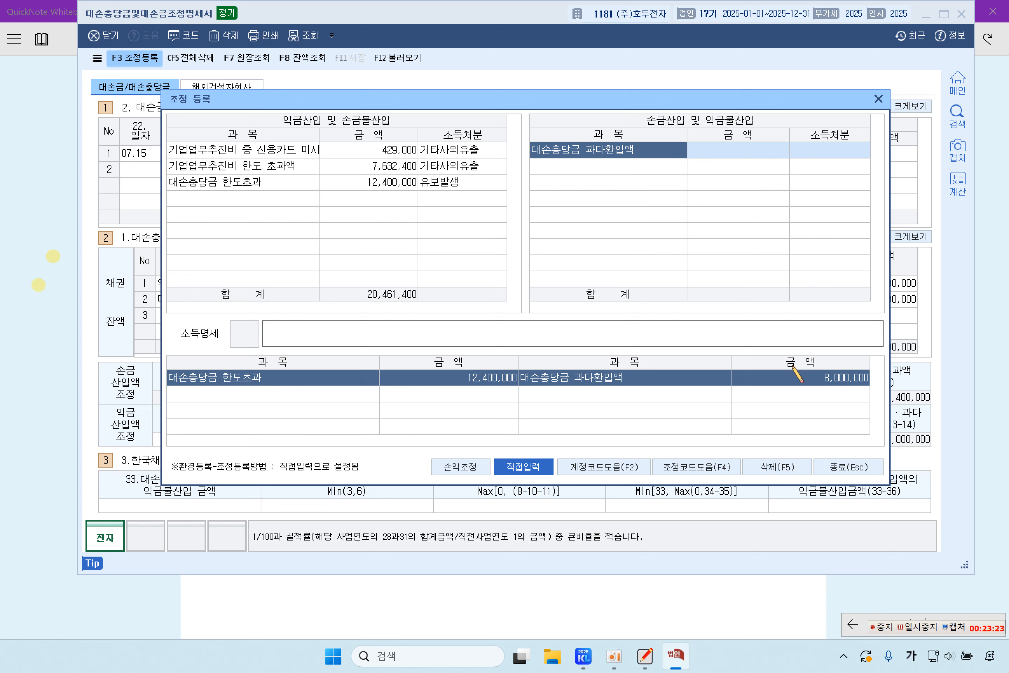
click(753, 152)
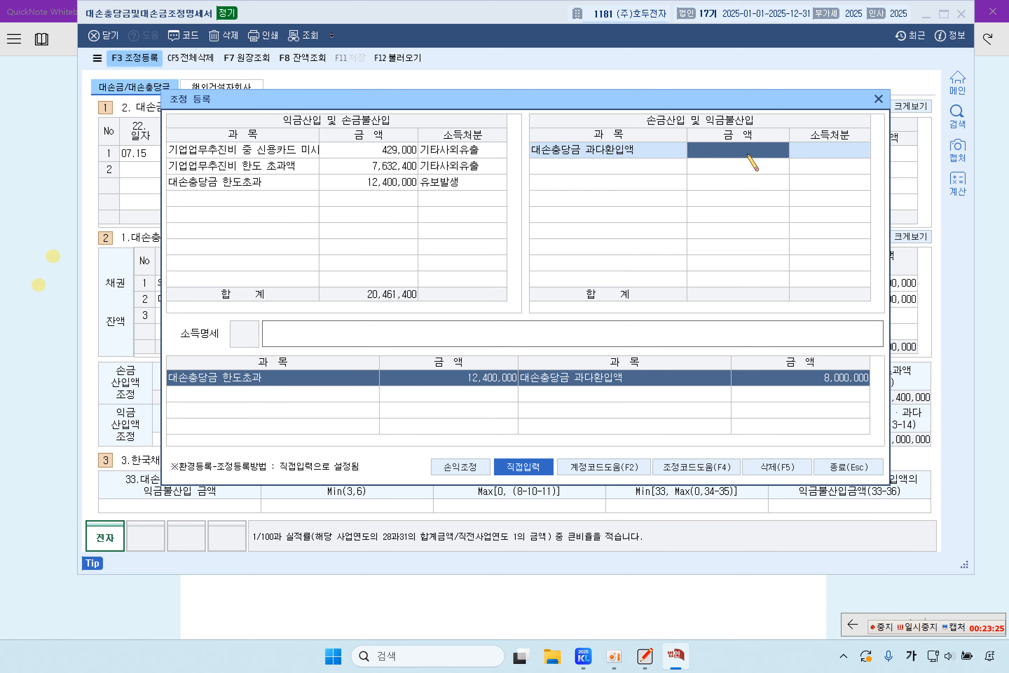
click(827, 152)
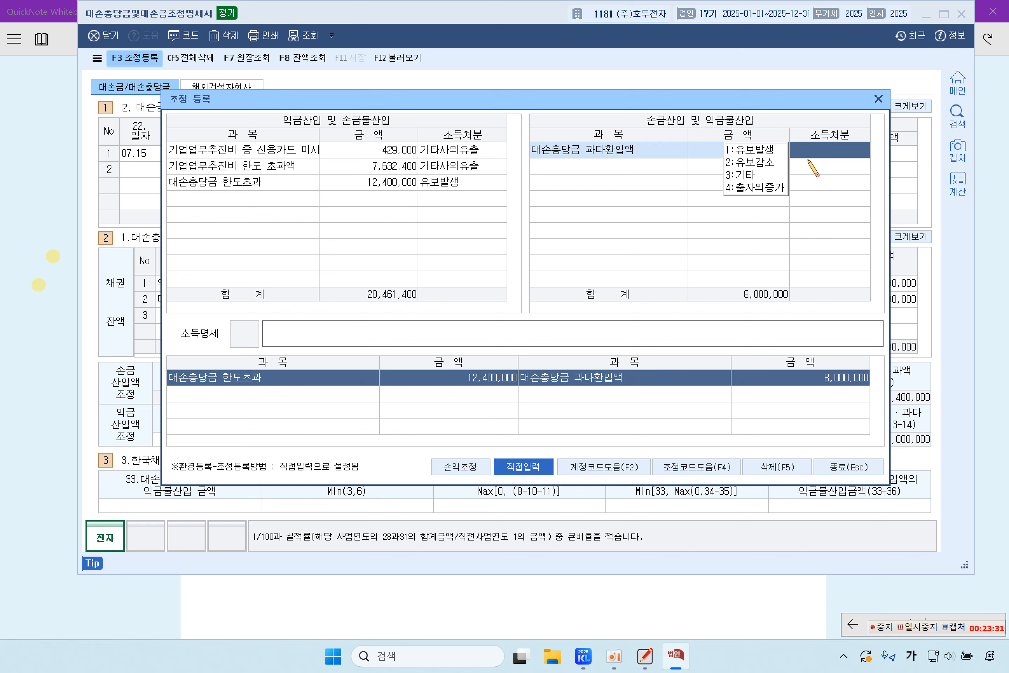
click(781, 162)
click(661, 169)
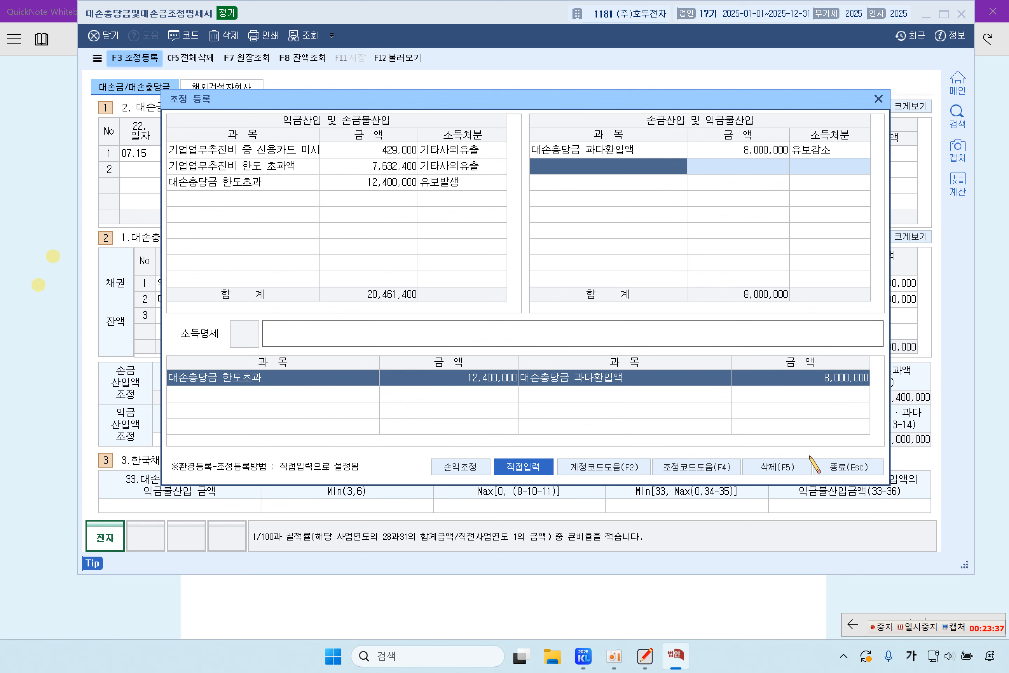
click(847, 469)
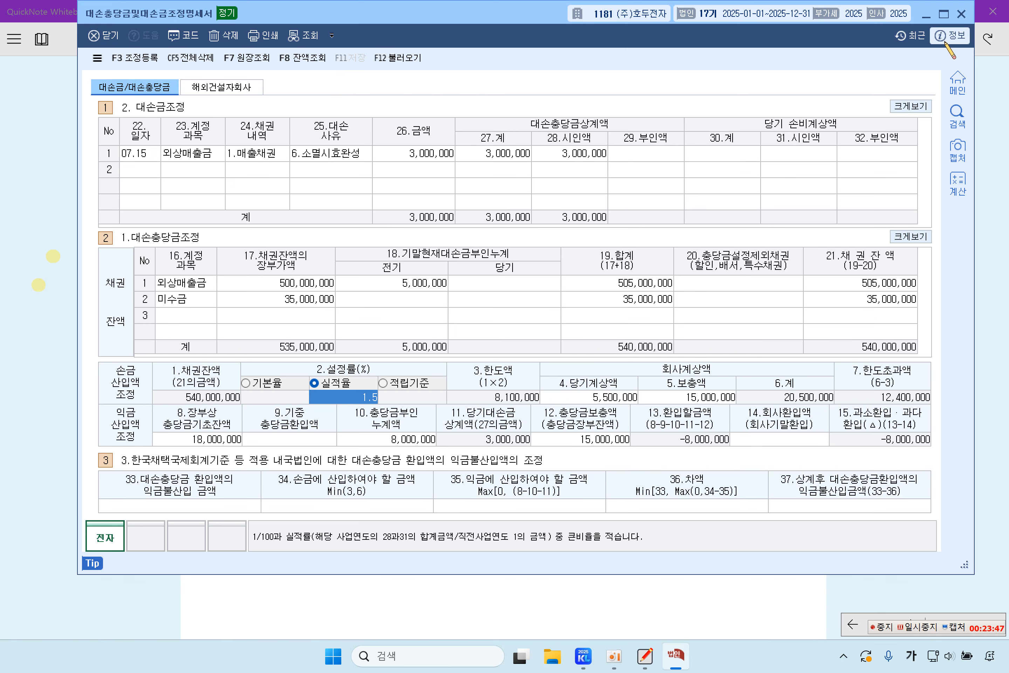
click(960, 15)
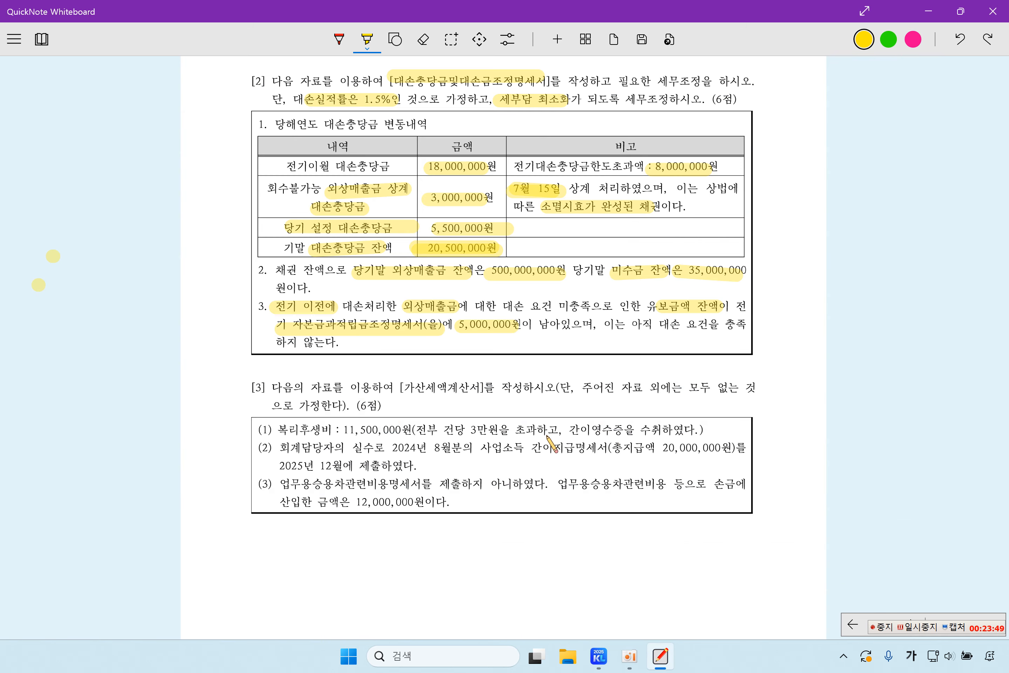
- Highlight [가산세액계산서] in problem [3], plus 11,500,000, the 3만원 excess and 간이영수증 in item (1) in QuickNote Whiteboard
scroll(550, 438, down, 5)
drag(390, 222, 484, 222)
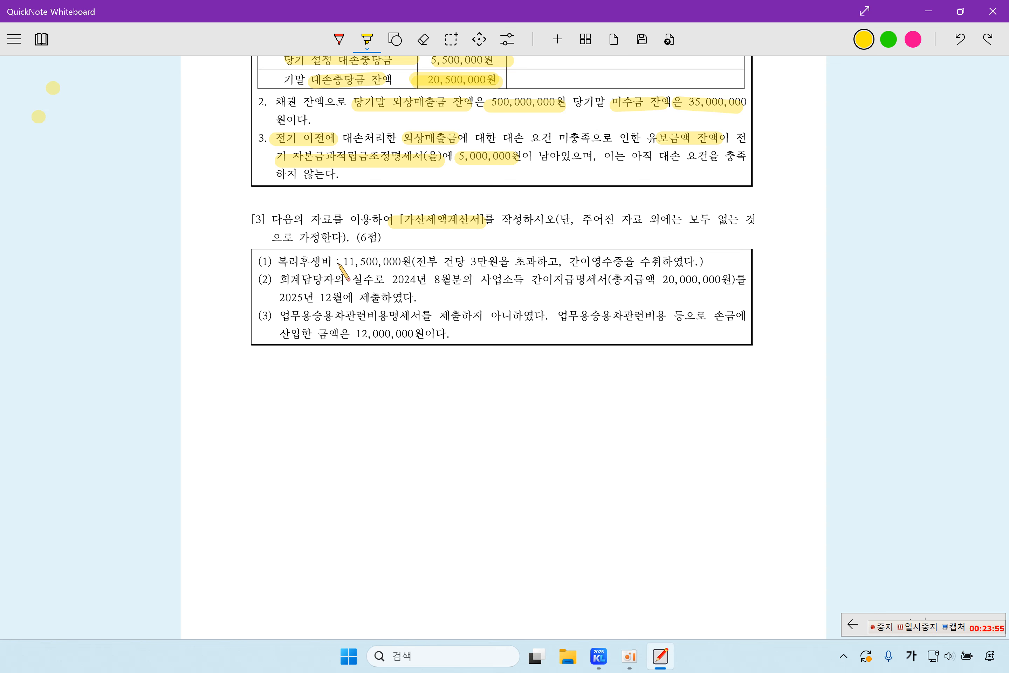
drag(334, 262, 521, 263)
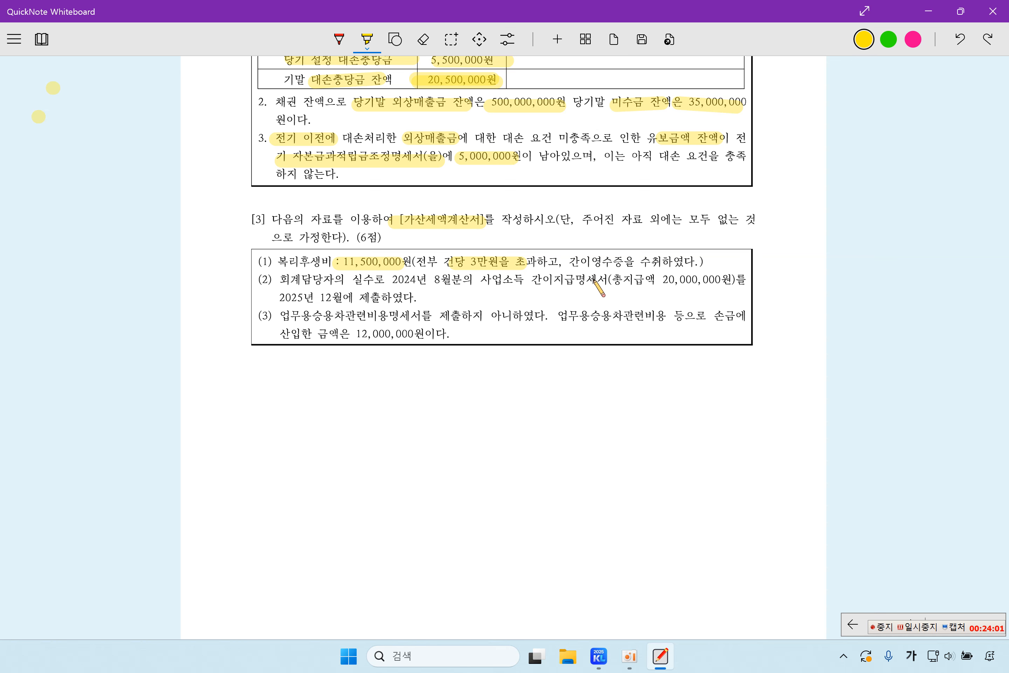
drag(566, 263, 622, 263)
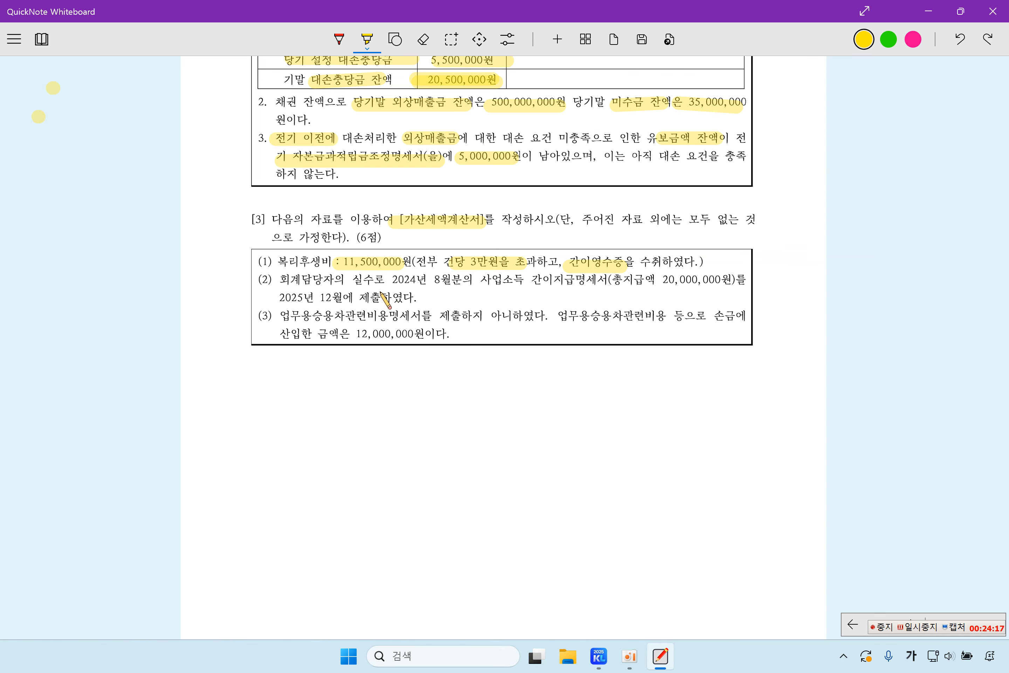
- Highlight the 간이지급명세서 dates and 20,000,000 in item (2), 업무용승용차관련비용명세서 and 12,000,000 in item (3), and underline [가산세액계산서]
drag(389, 278, 733, 283)
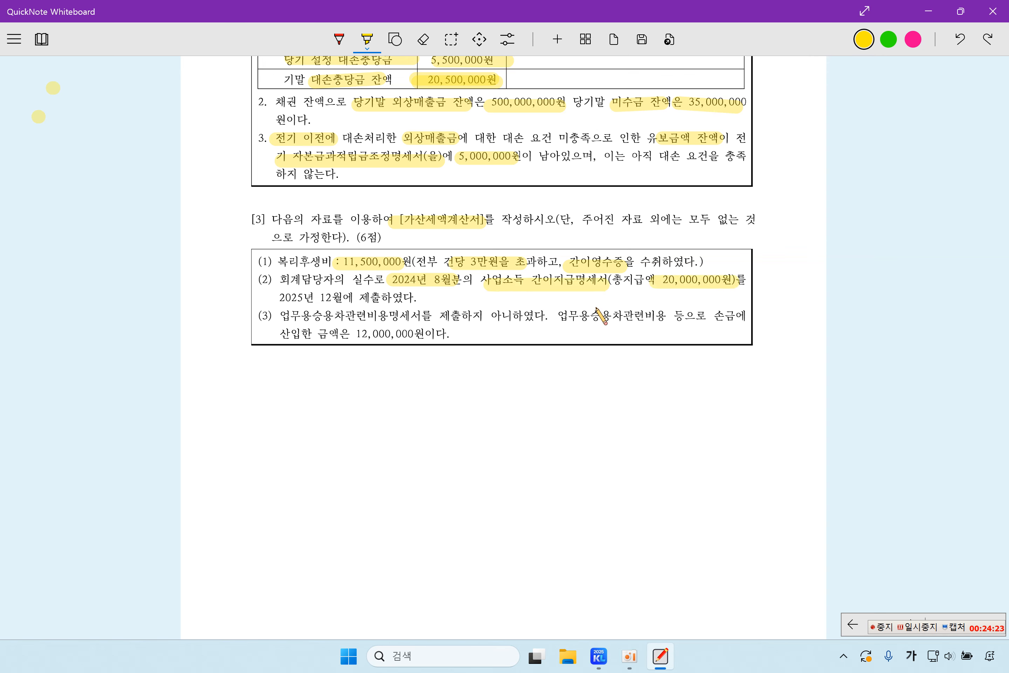
drag(274, 298, 354, 299)
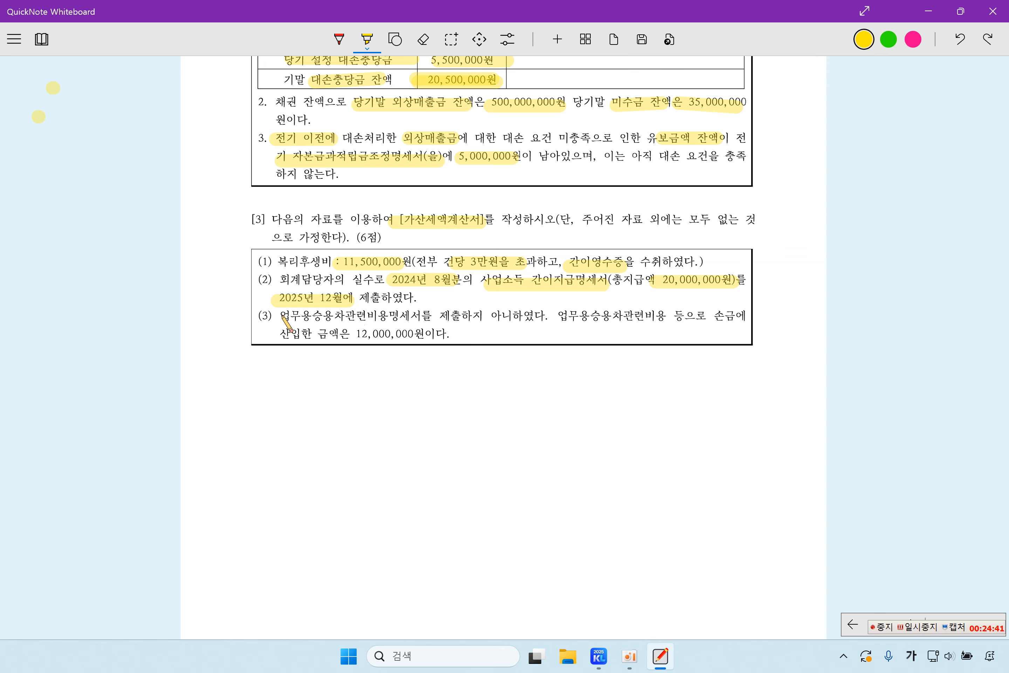
drag(282, 316, 410, 322)
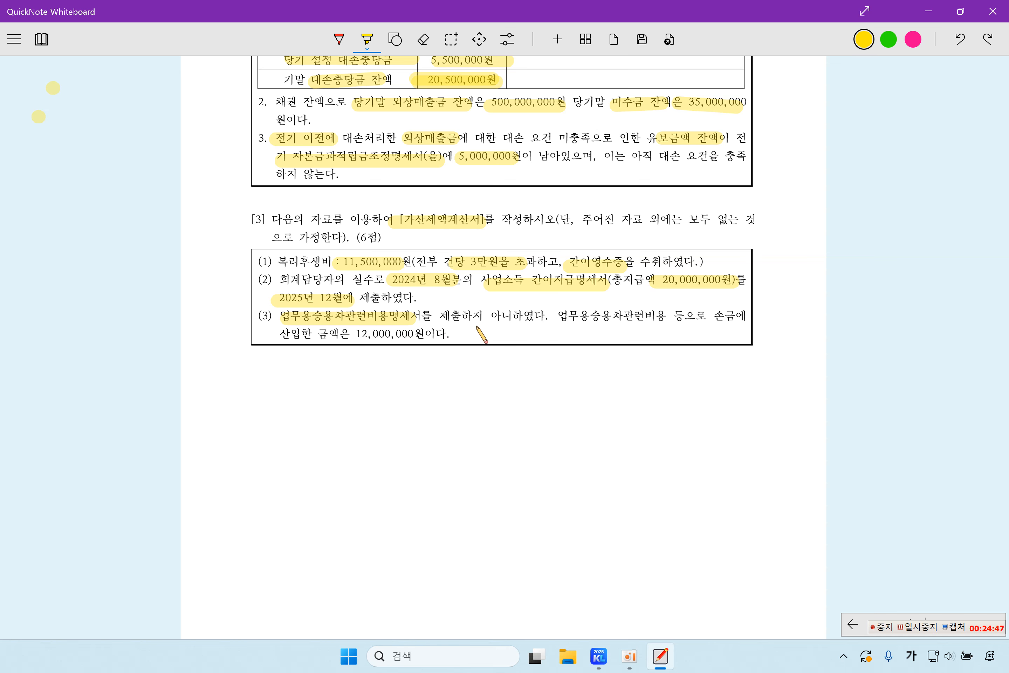
drag(356, 333, 413, 334)
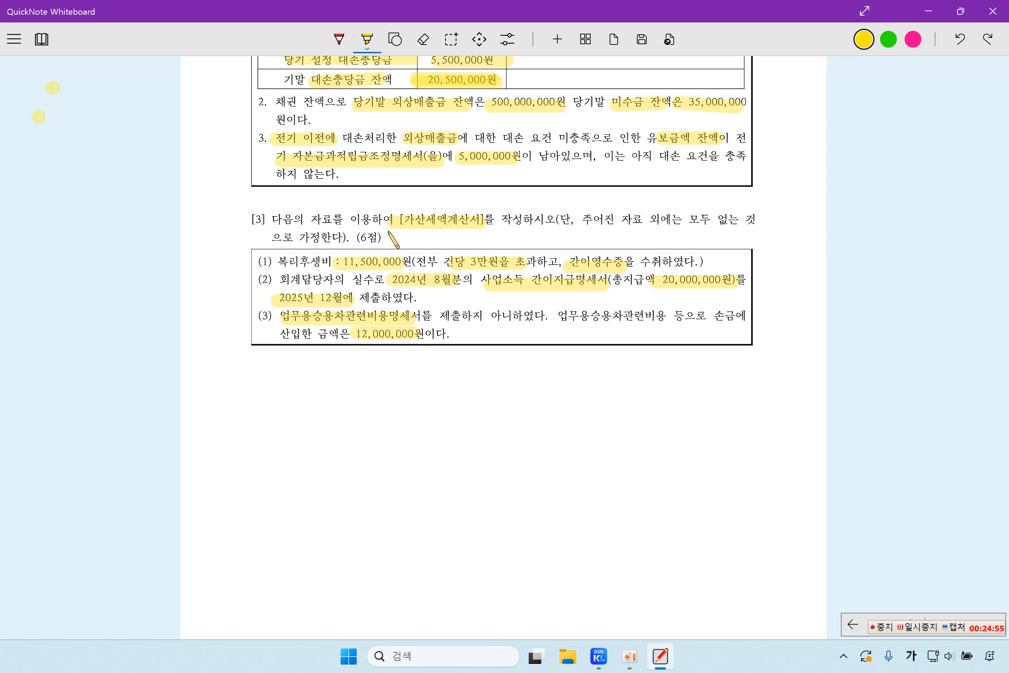
mouse_move(388, 232)
mouse_down()
mouse_move(489, 240)
mouse_move(488, 230)
mouse_up()
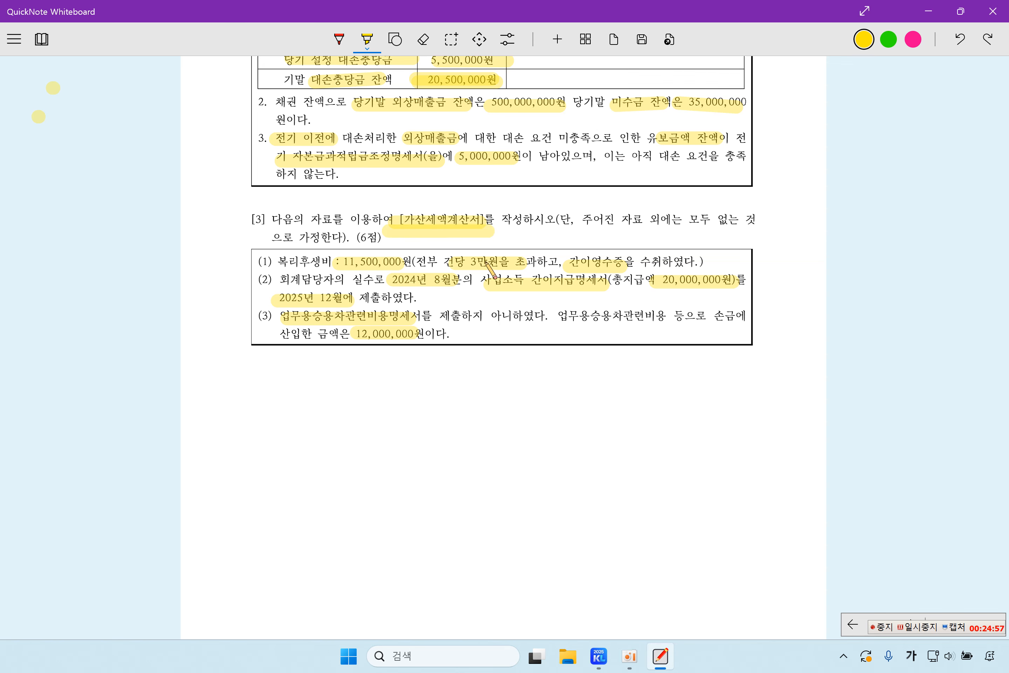
- Switch to KcLep, open the 가산세액계산서 form from the 법인조정 II group for a look, and close it
click(599, 655)
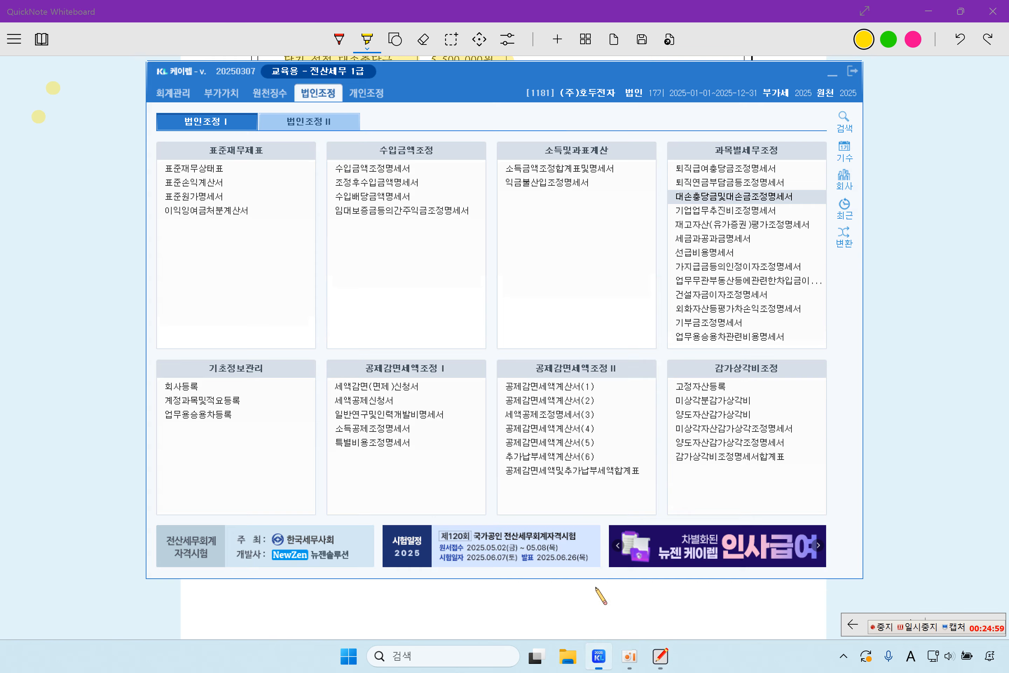
click(322, 123)
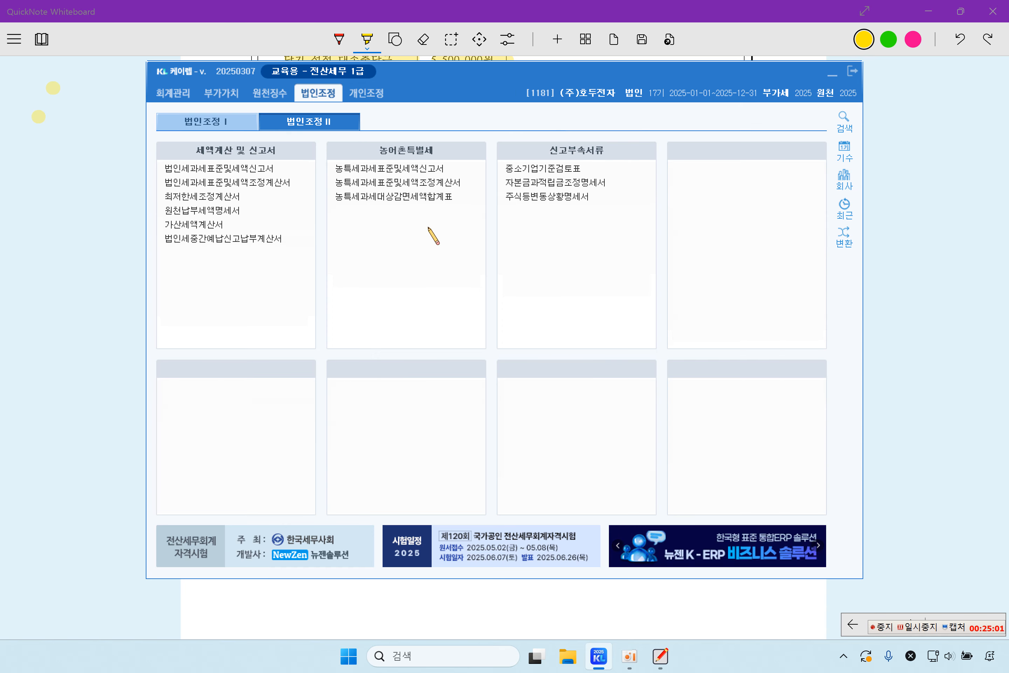
click(228, 224)
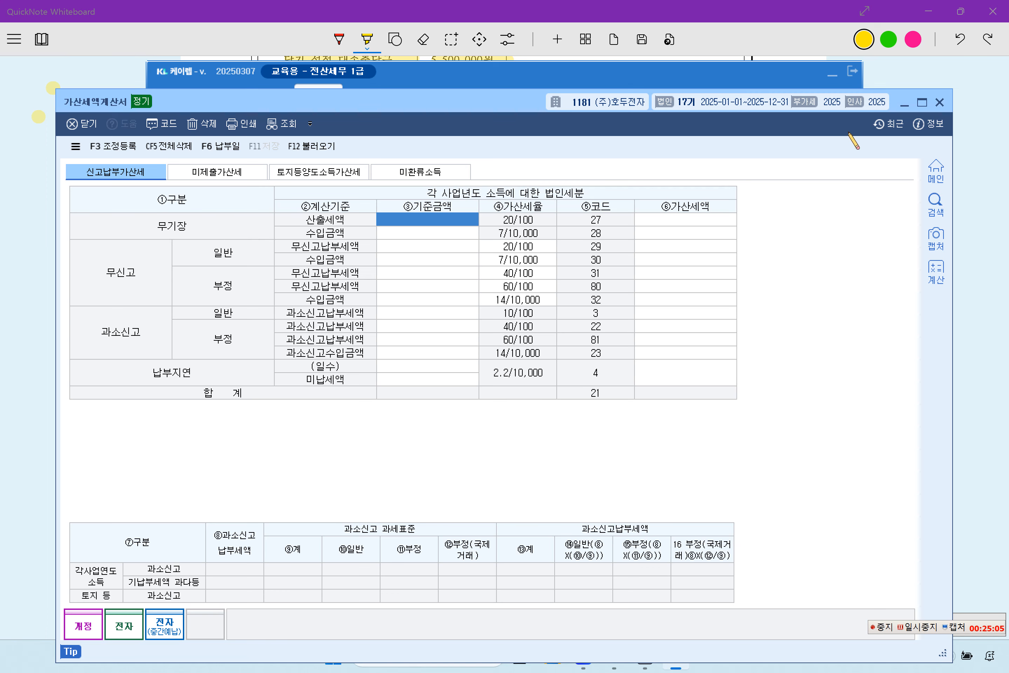
click(937, 104)
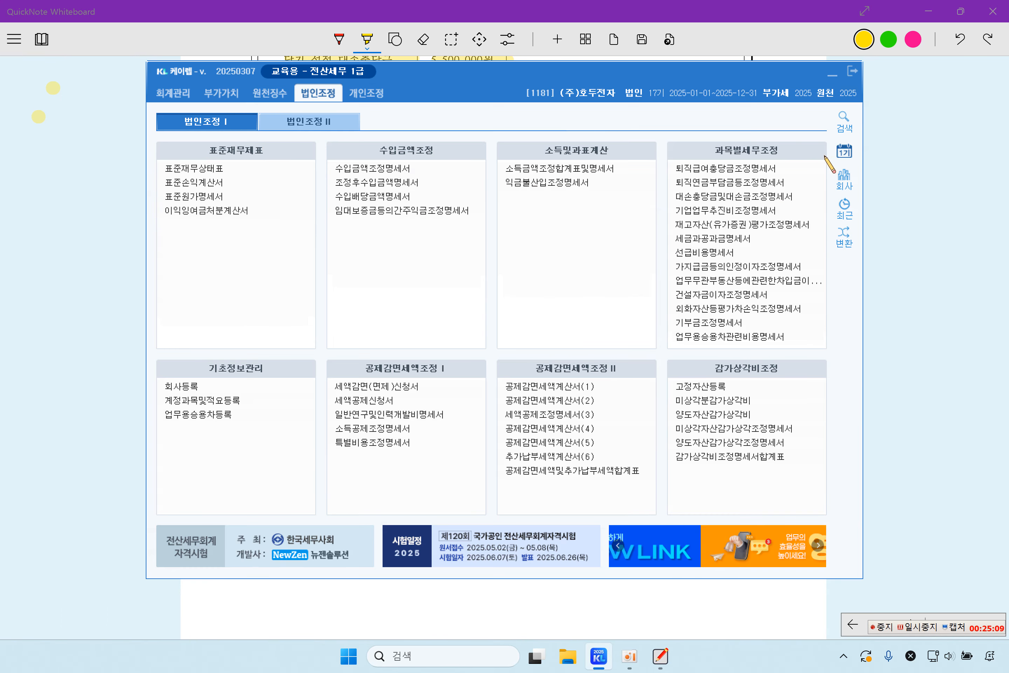
- Search the program for 가산세 and open the 가산세액계산서 form from the results
click(844, 122)
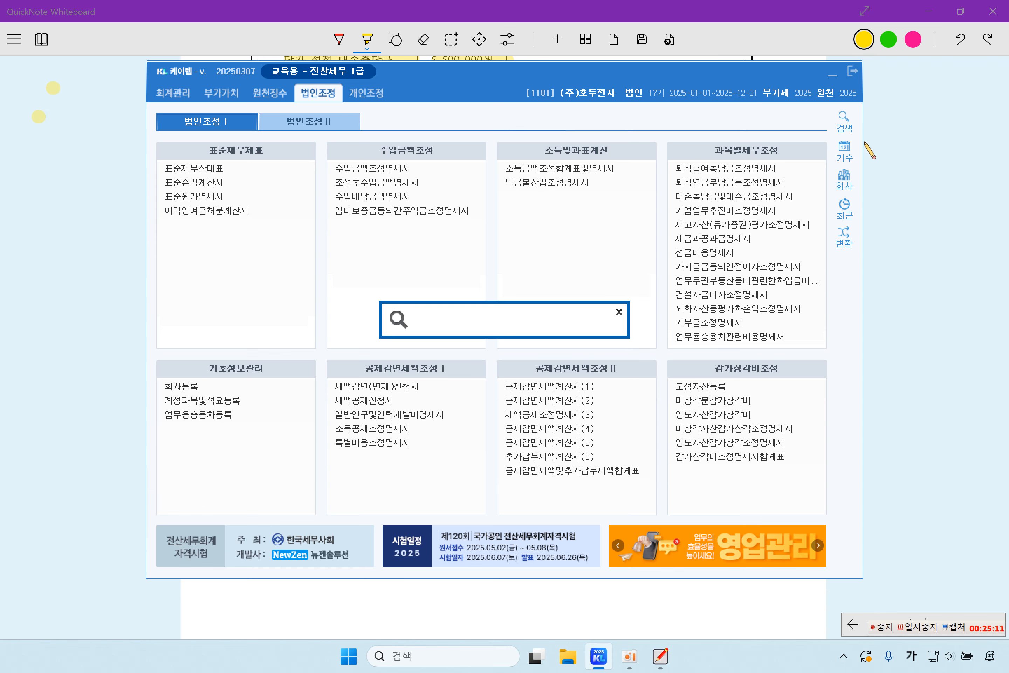
text(가산세)
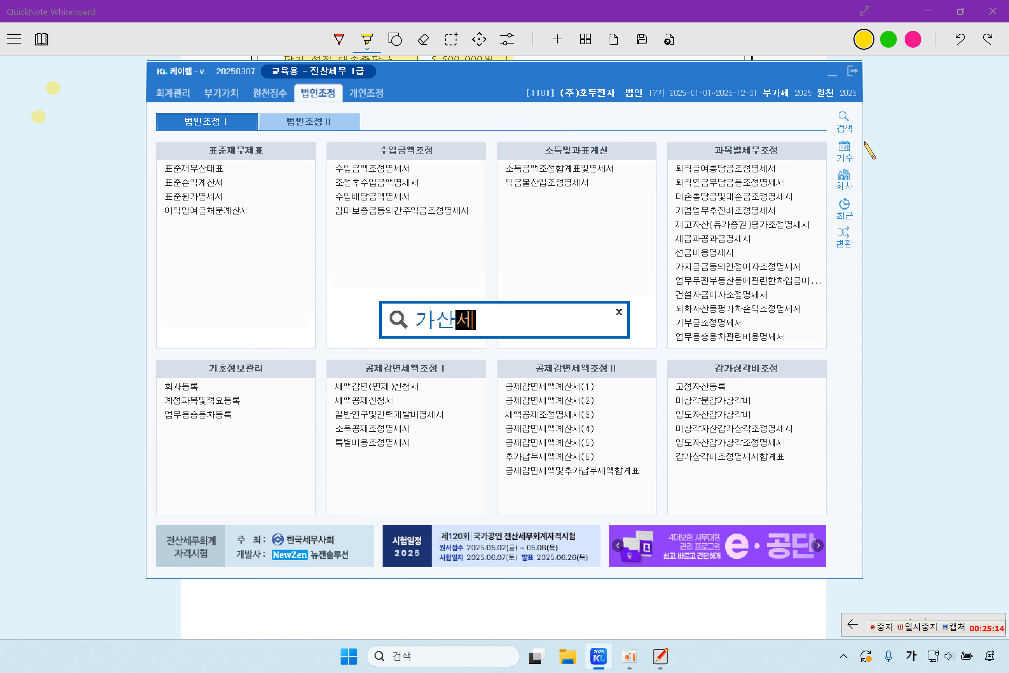
key(Return)
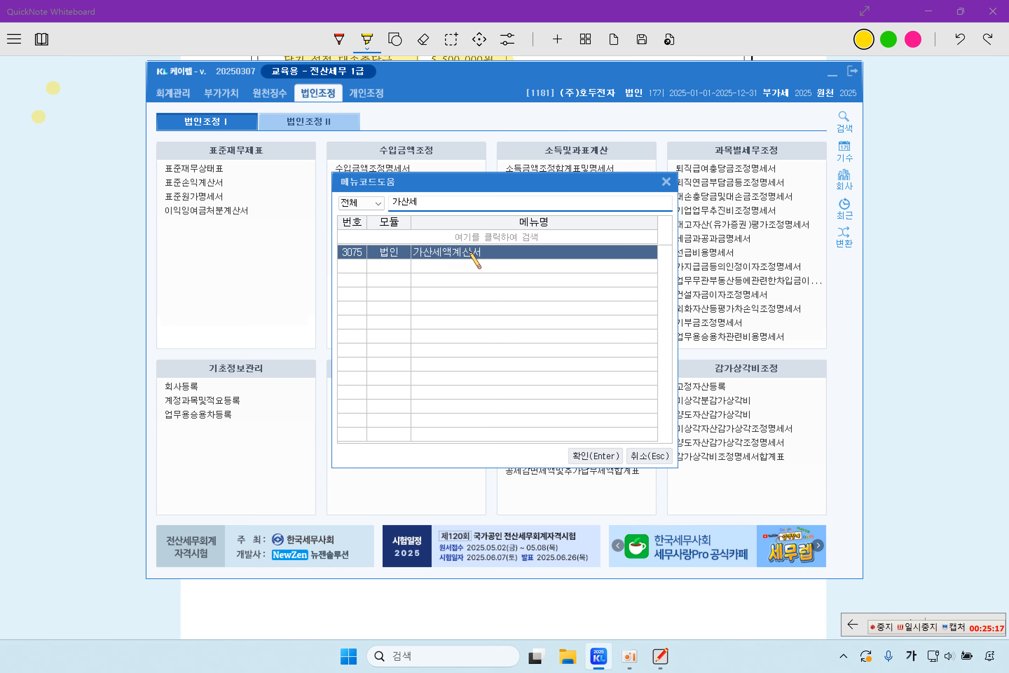
double_click(482, 254)
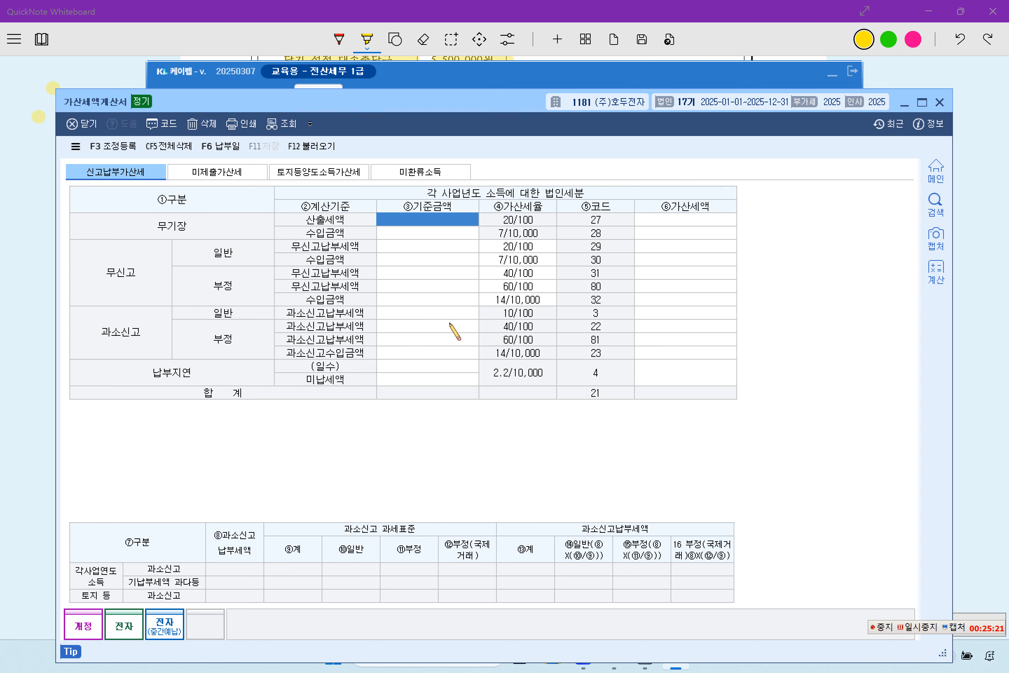
- Check problem [3], then enter 11,500,000 as the 지출증명서류 base amount in the 미제출가산세 section of the penalty tax form
click(32, 371)
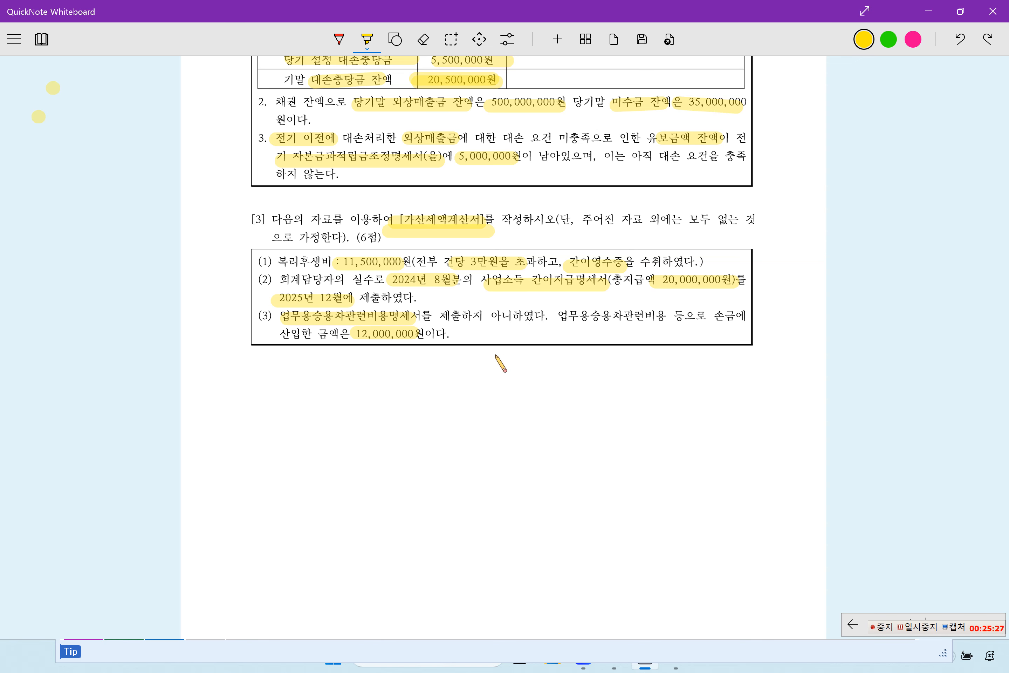
click(679, 668)
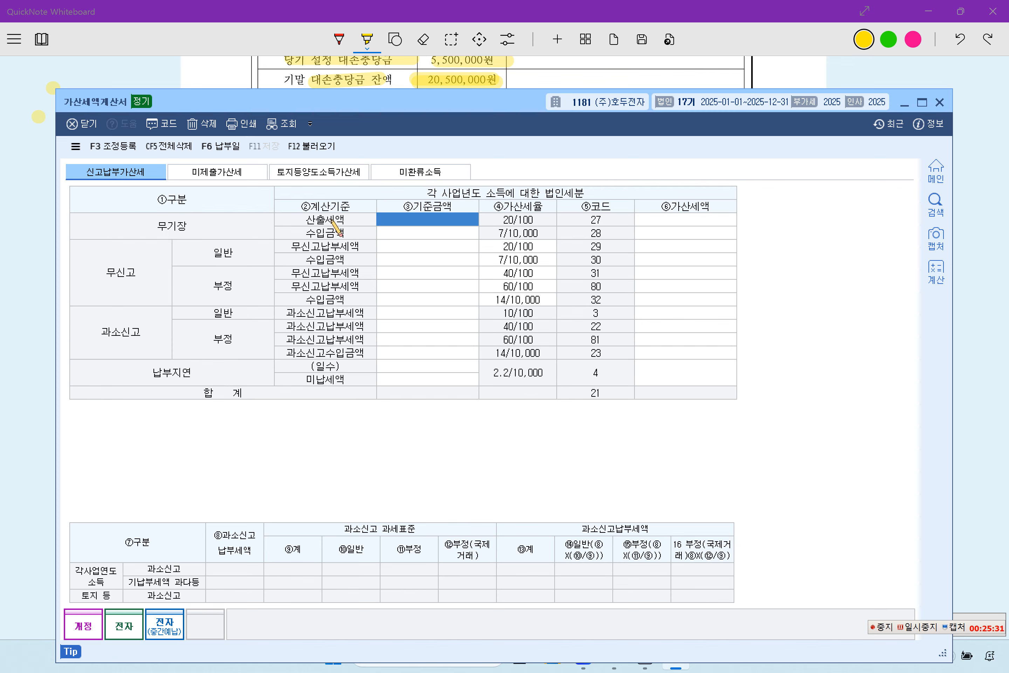
click(243, 174)
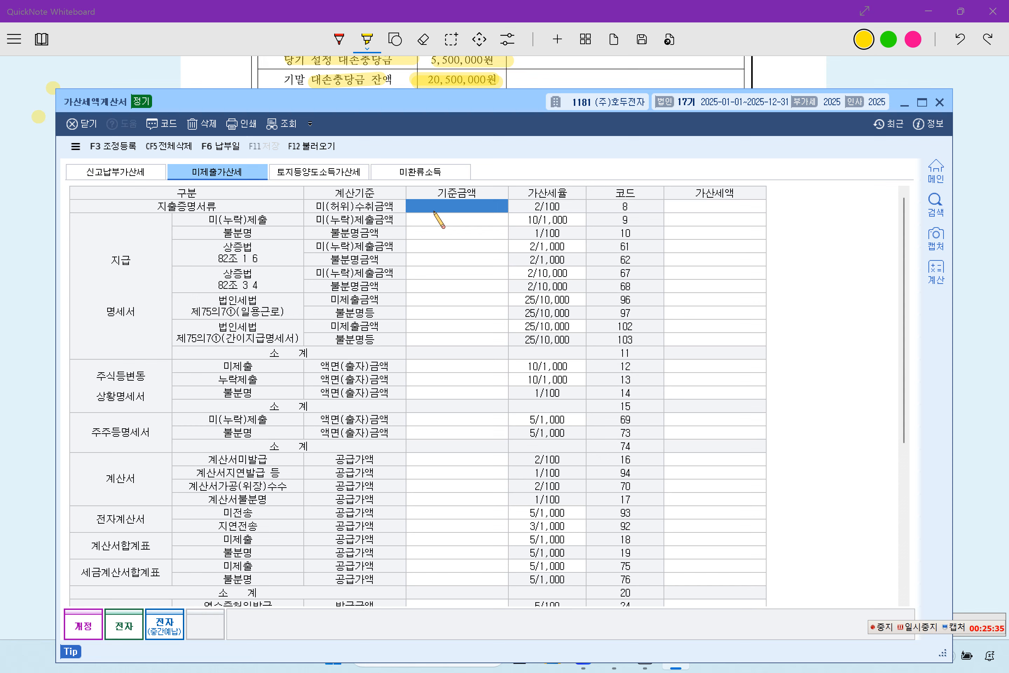
text(11,500,000)
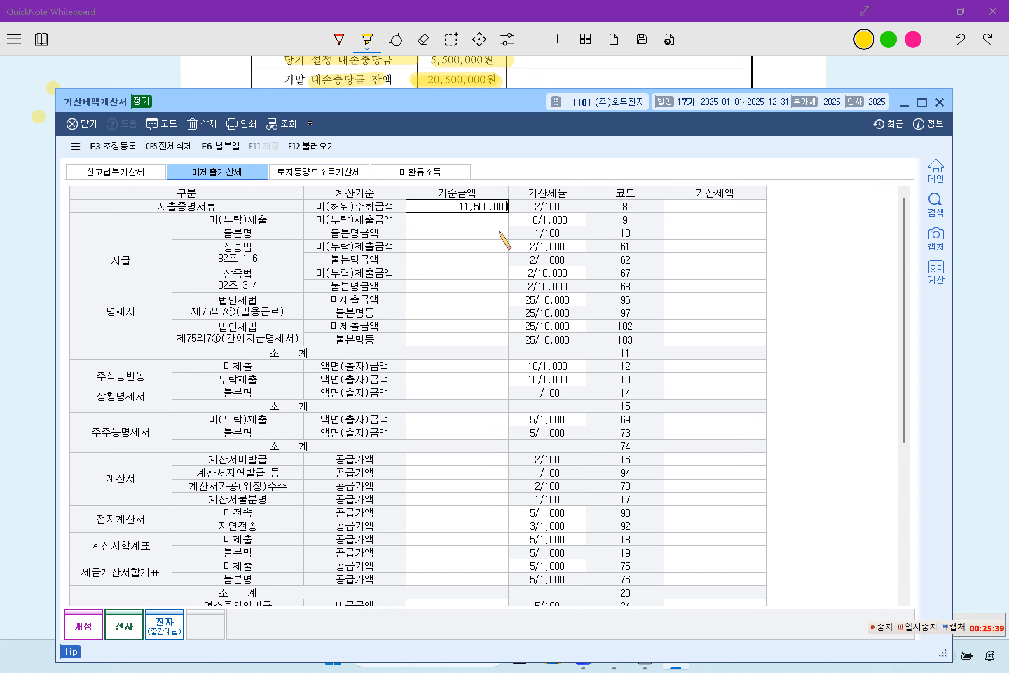
key(Return)
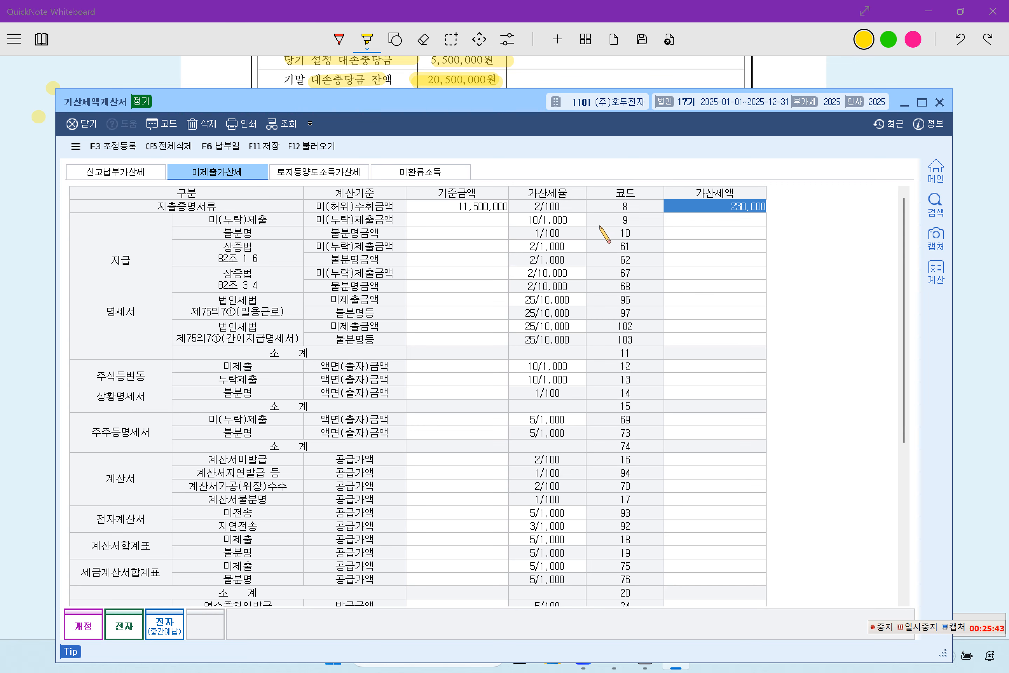
- Review item (2) of problem [3] and look through the 미제출가산세 rows for the matching payment statement category
click(16, 269)
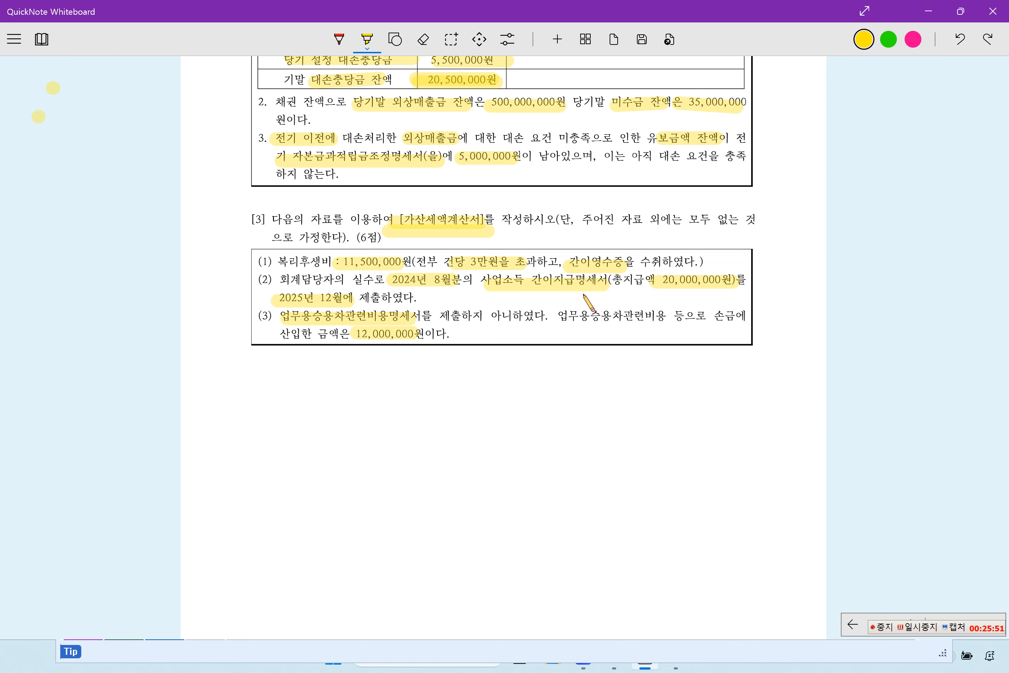
click(675, 660)
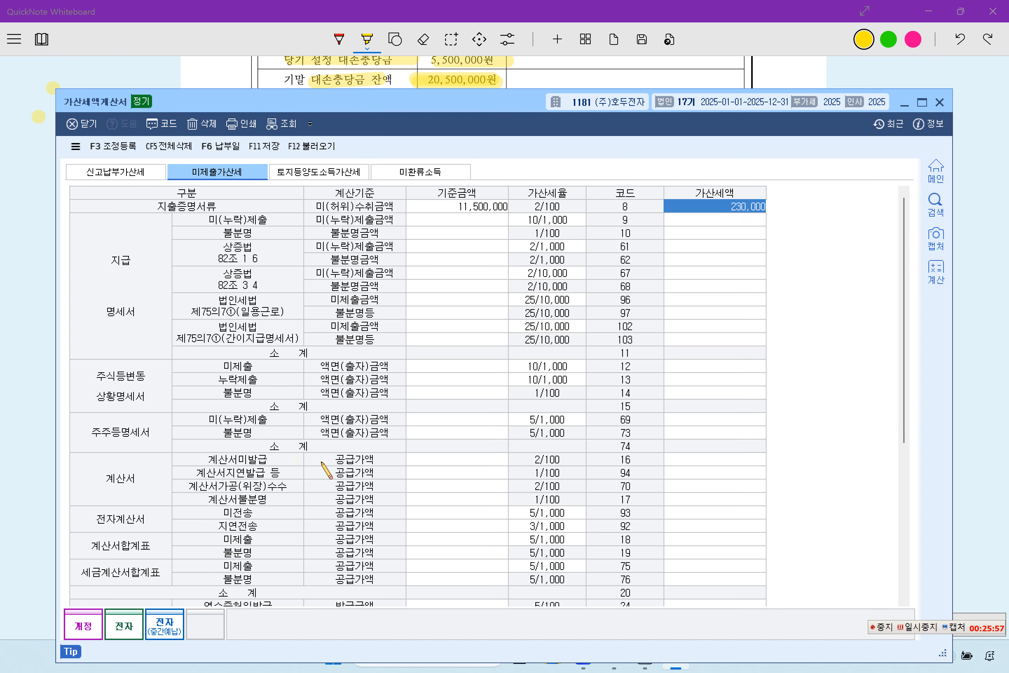
scroll(334, 473, down, 2)
scroll(348, 469, down, 2)
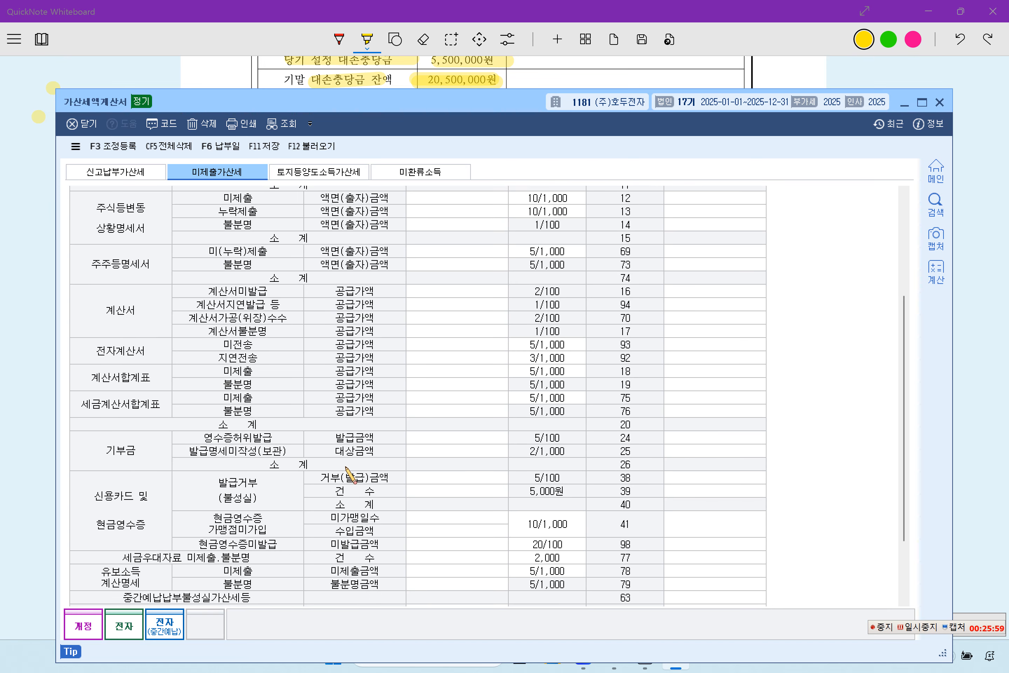
scroll(349, 474, down, 2)
scroll(347, 472, down, 1)
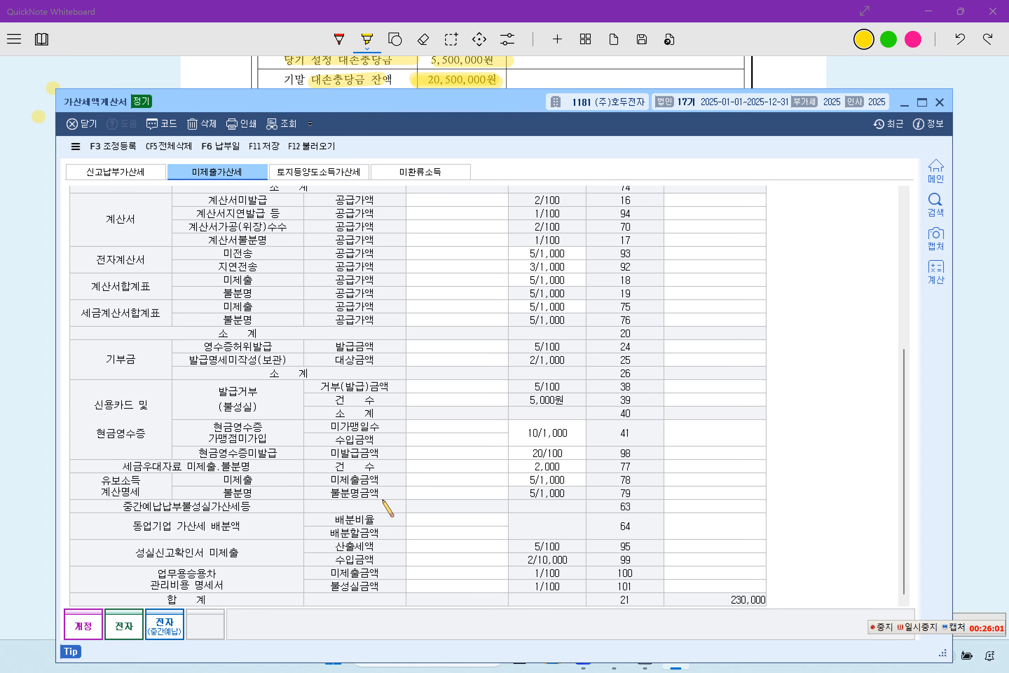
scroll(394, 401, up, 2)
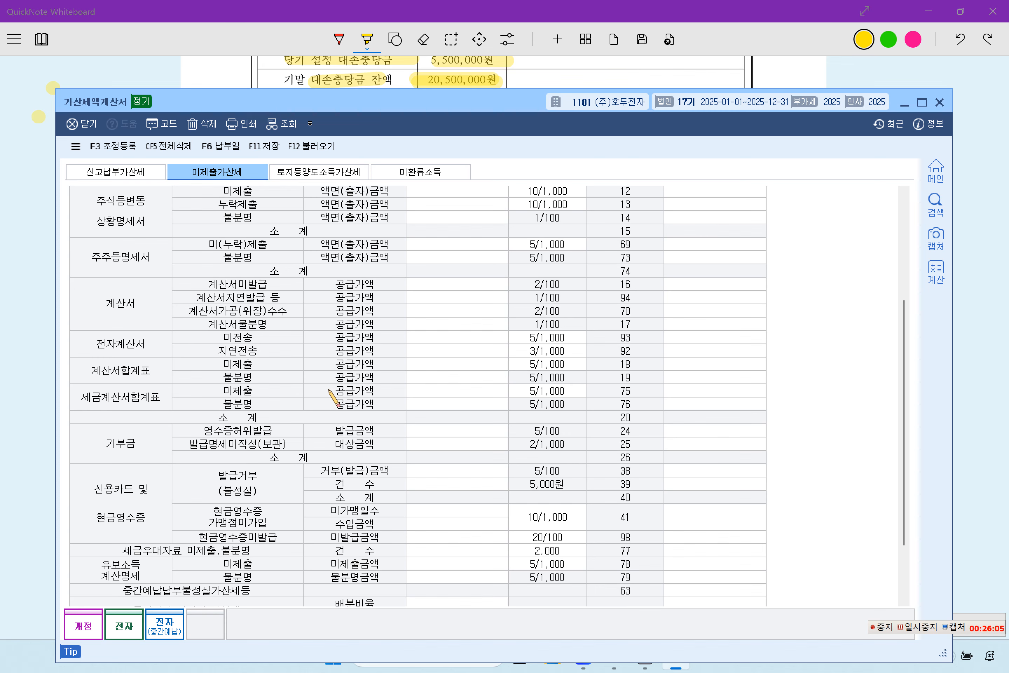
scroll(365, 482, down, 2)
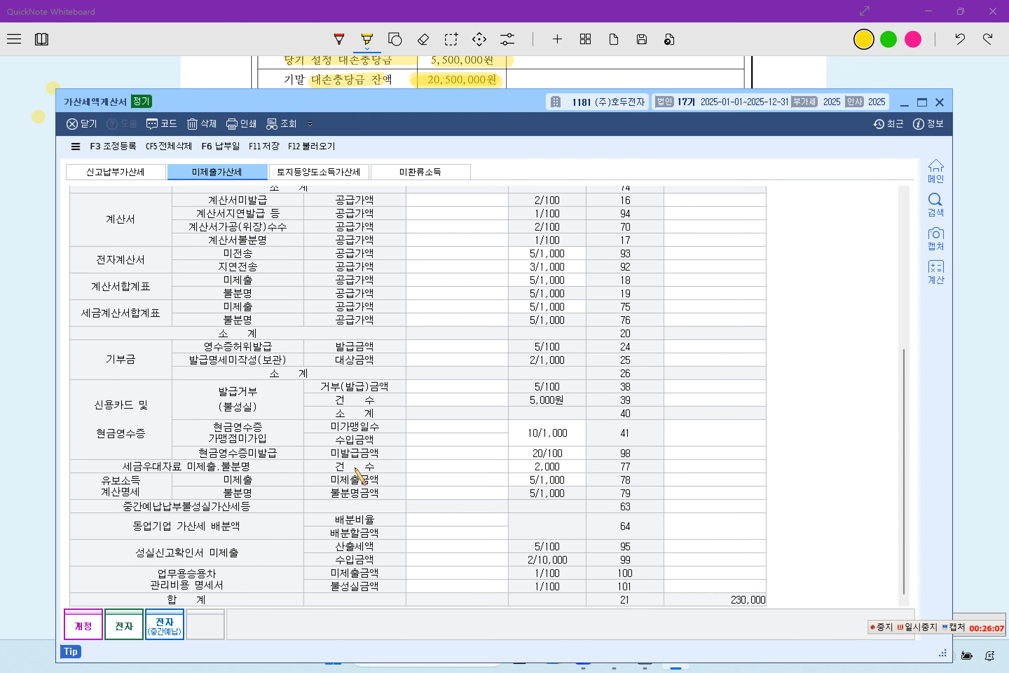
click(433, 469)
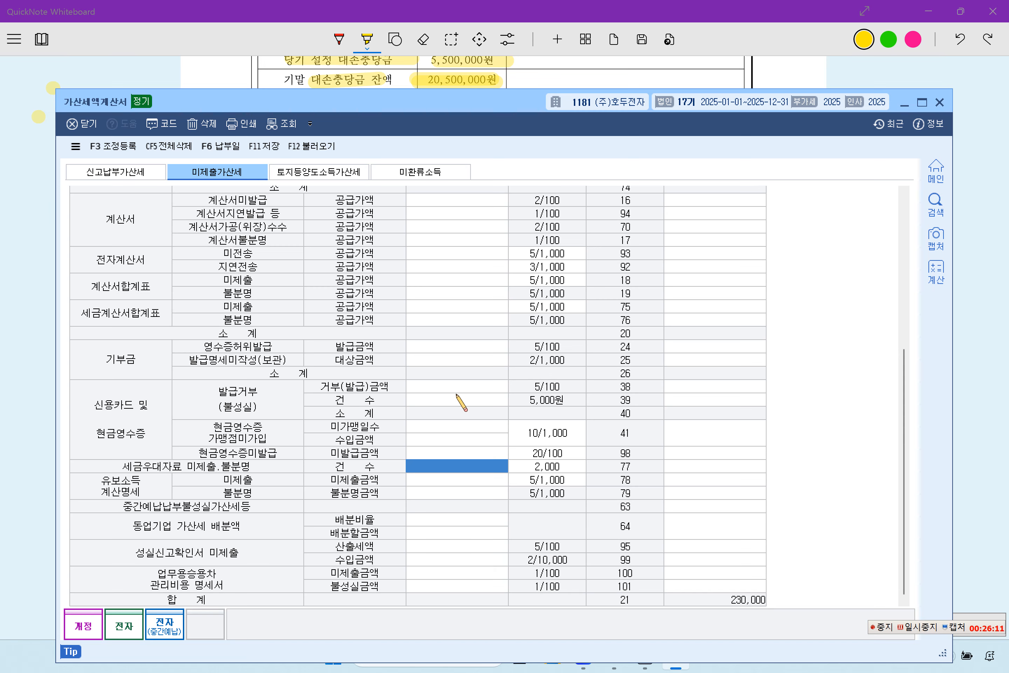
click(458, 362)
click(920, 627)
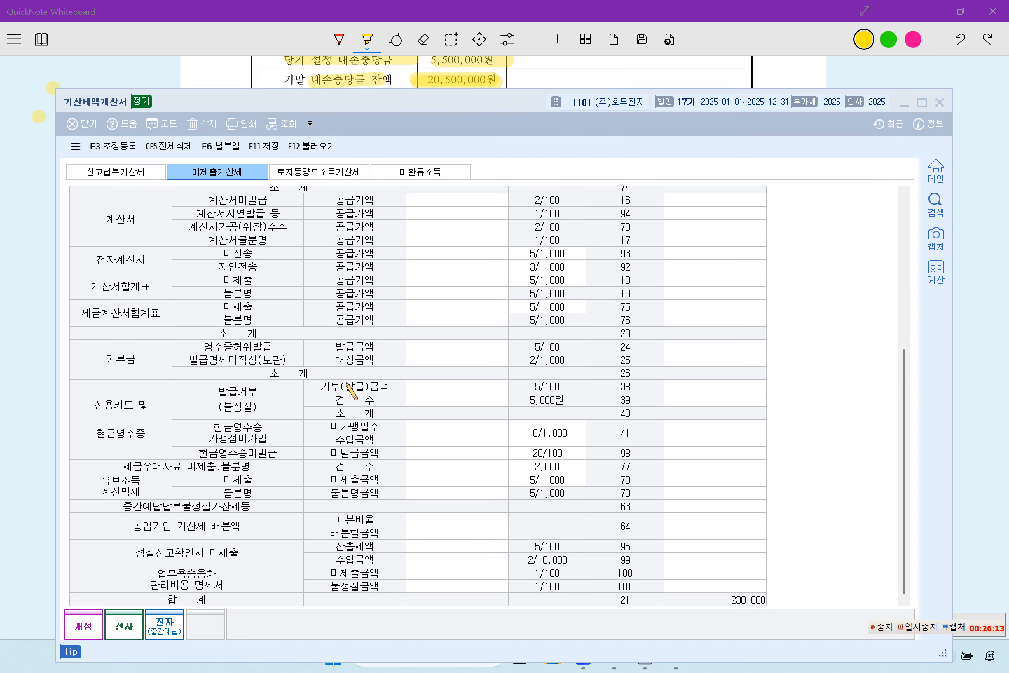
- Enter 20,000,000 as the 미제출금액 for 법인세법 제75의7①(간이지급명세서), using the 25/10,000 rate
scroll(327, 333, up, 5)
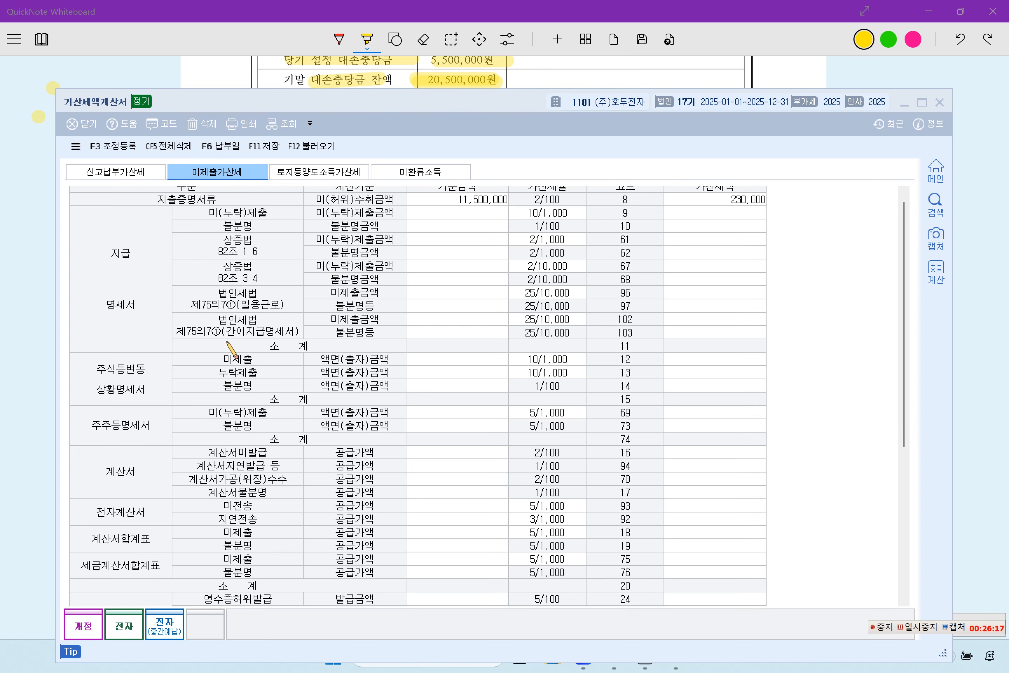
click(445, 323)
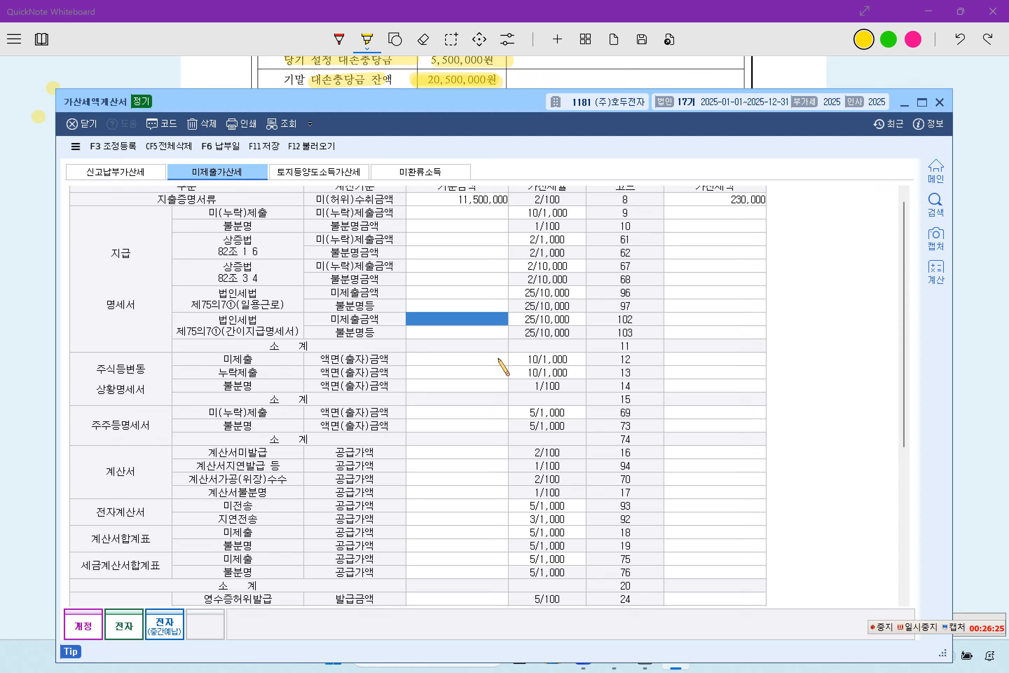
text(20,000,000)
key(Return)
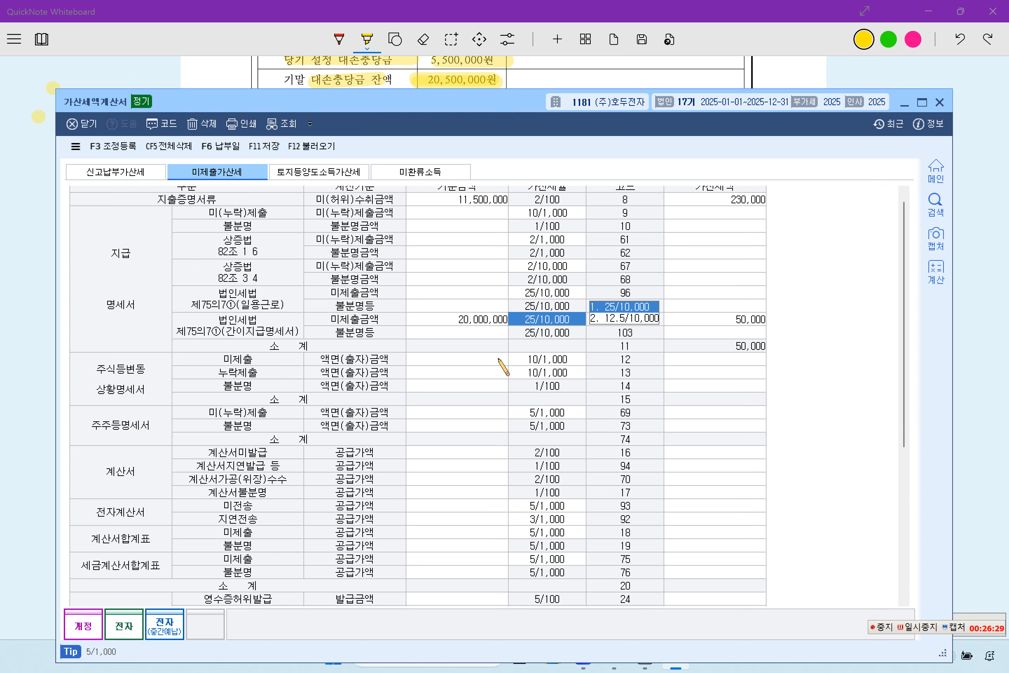
key(Return)
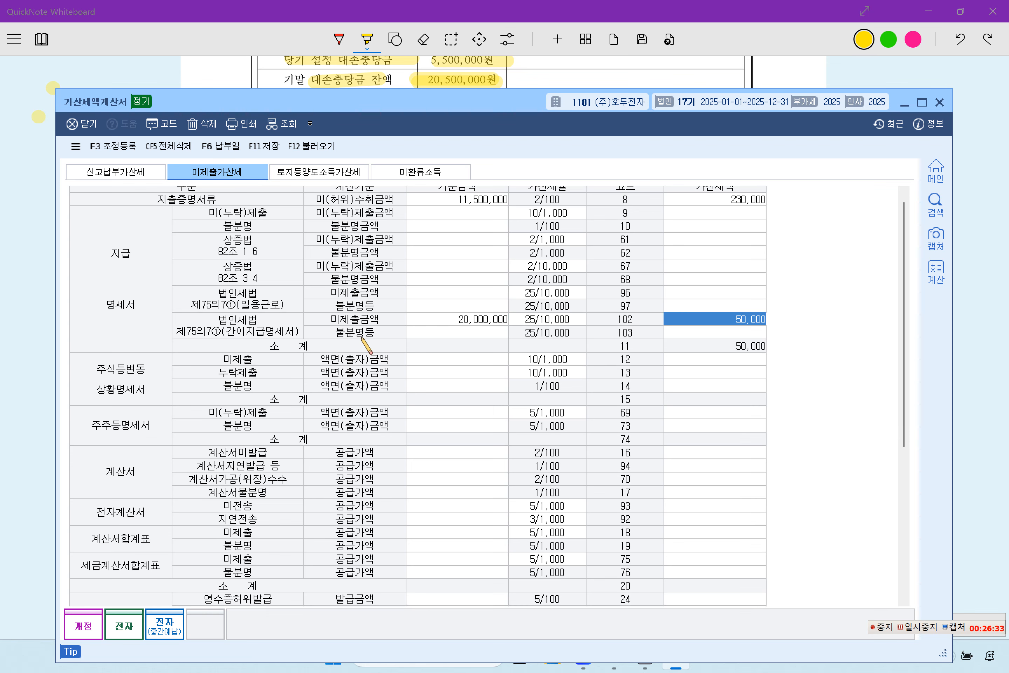
click(458, 324)
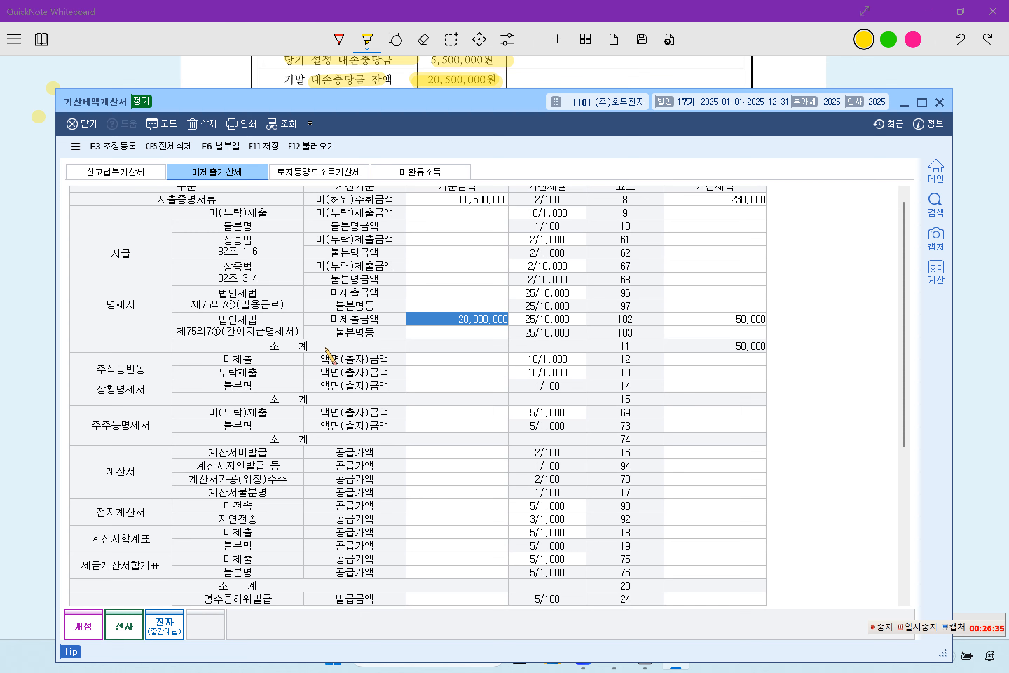
- Check item (3) of problem [3] and enter 12,000,000 as the 미제출금액 for 업무용승용차 관리비용 명세서
click(18, 365)
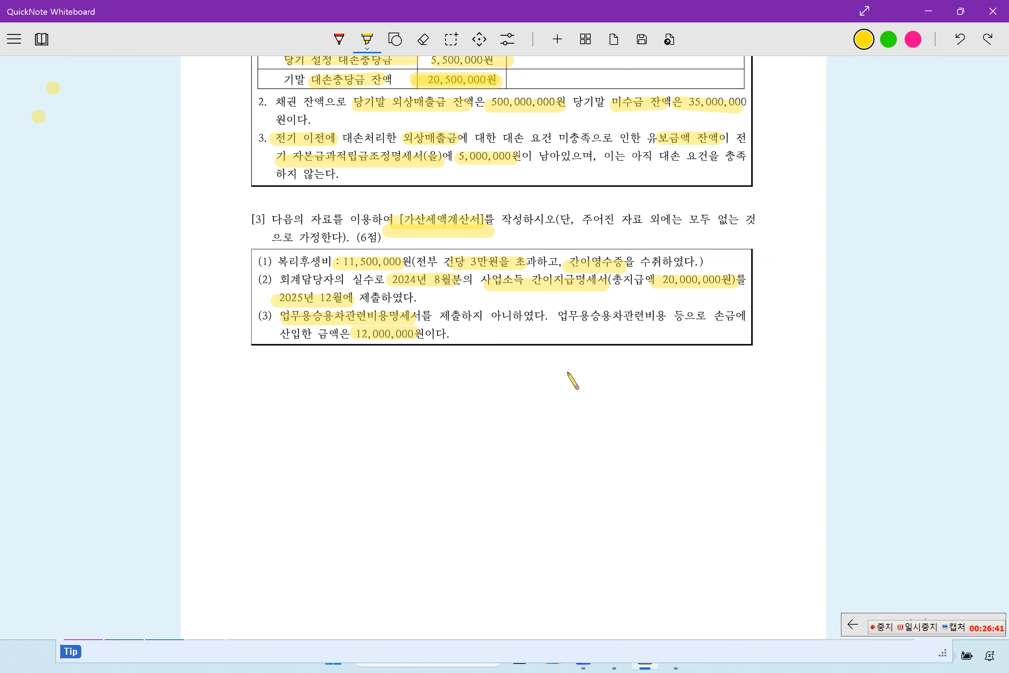
click(679, 671)
click(438, 382)
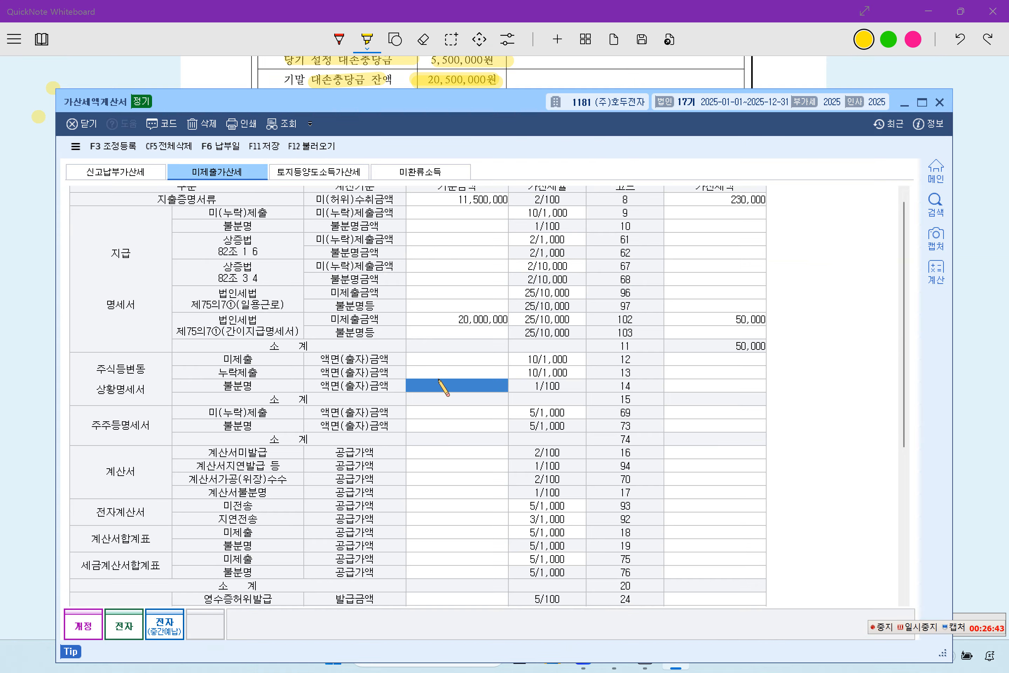
scroll(480, 435, down, 6)
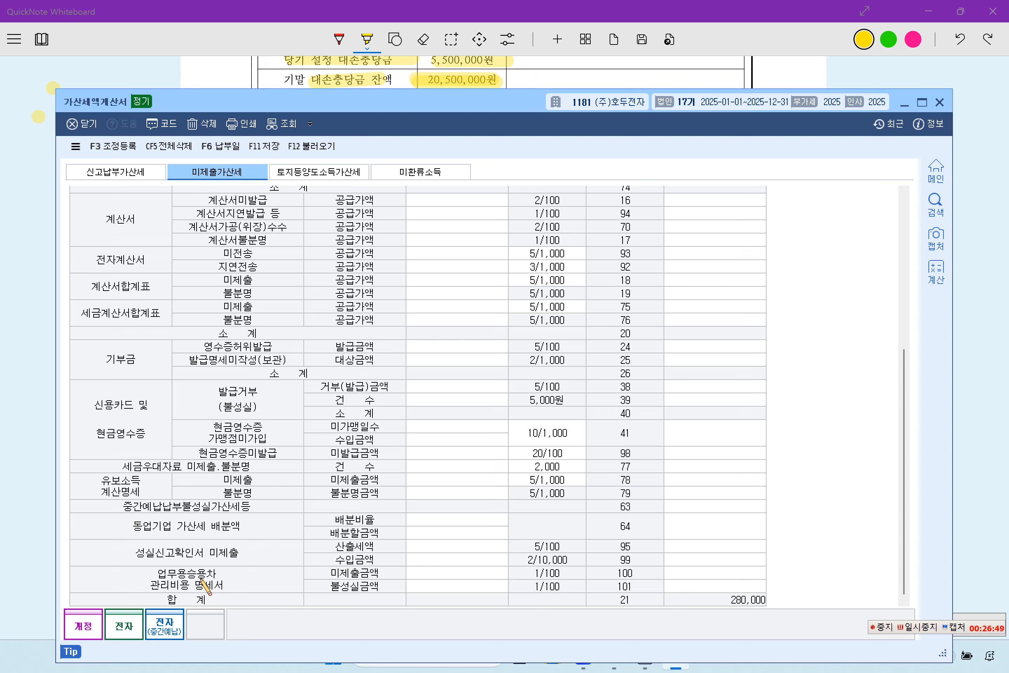
click(462, 574)
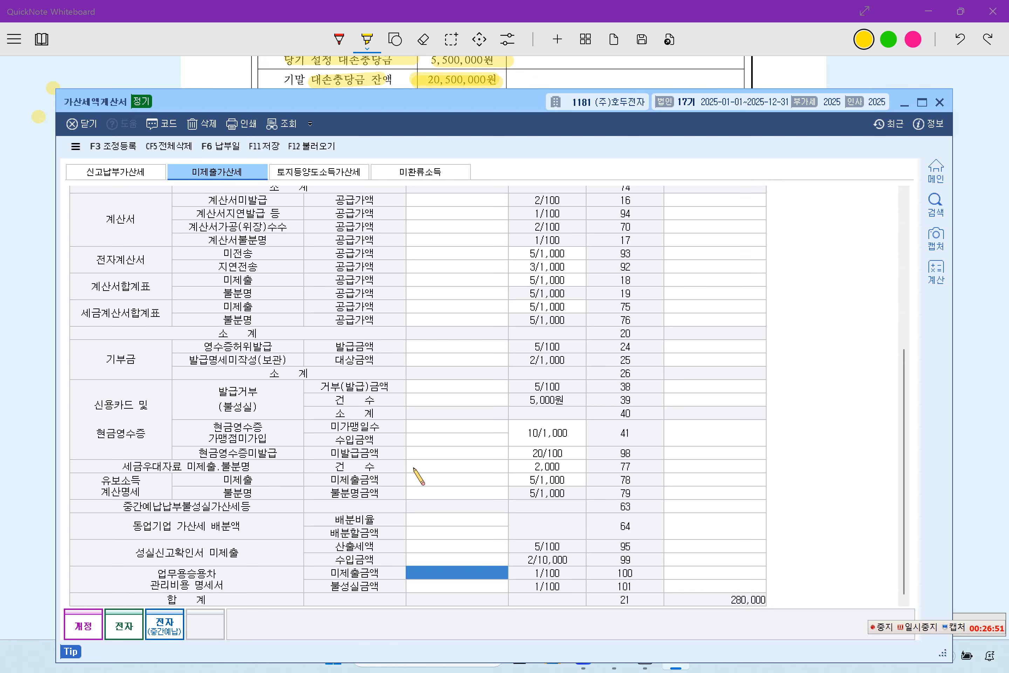
text(1)
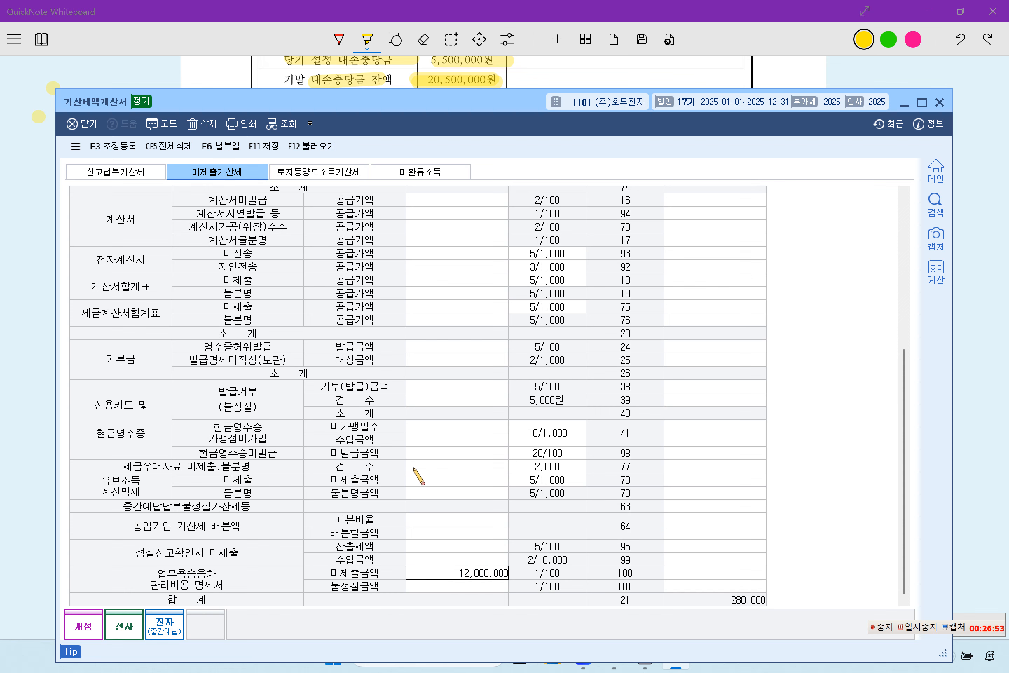
text(2,000,000)
key(Return)
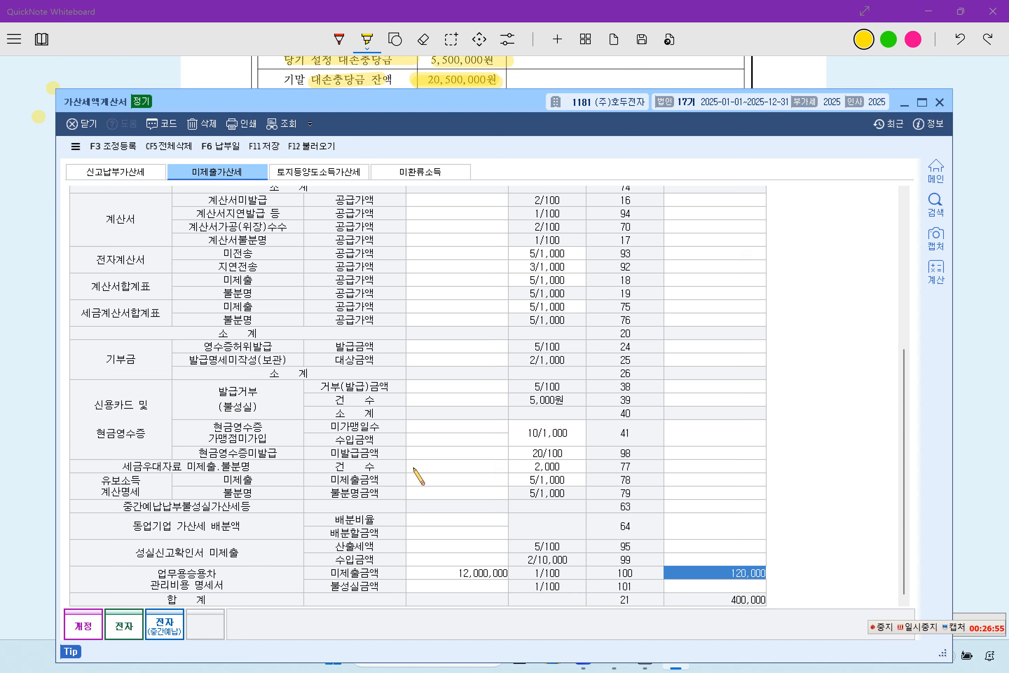
- Review the entered amounts, save the 가산세액계산서 form and close it
scroll(452, 367, up, 7)
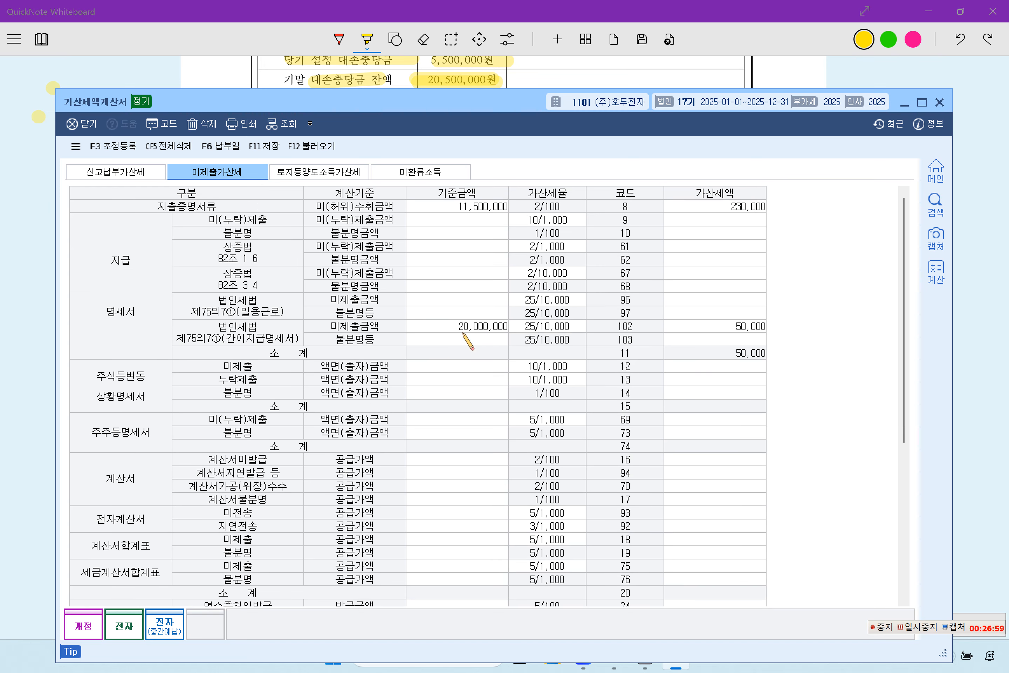
click(264, 147)
click(939, 102)
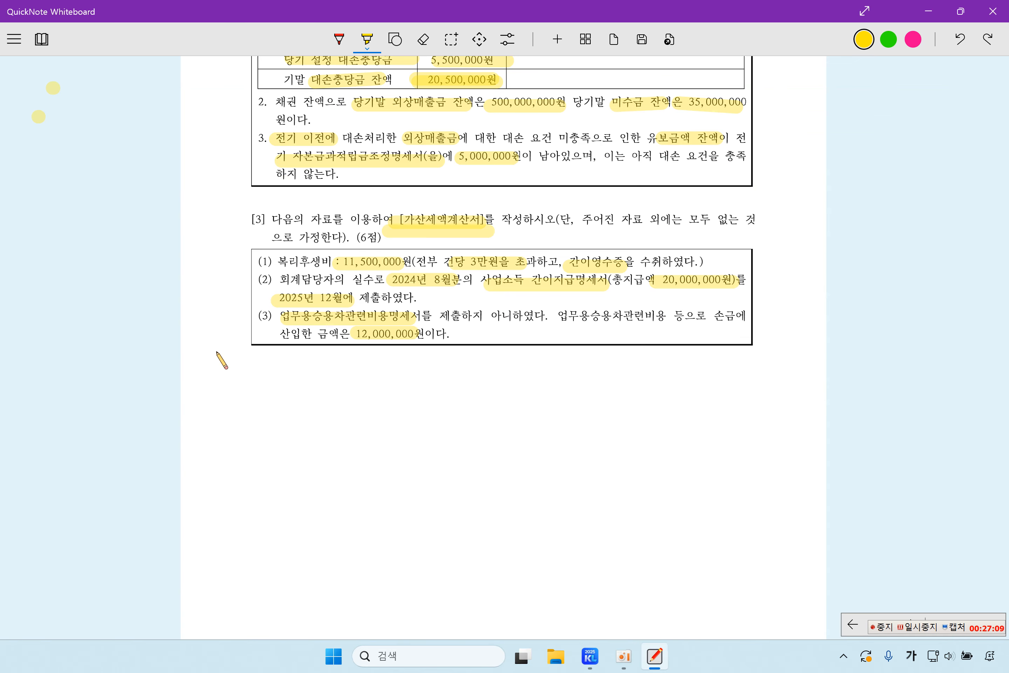
- In problem [4] on the whiteboard, highlight the form name 자본금과적립금조정명세서(갑),(을) and the 전기(2024년) and (을) parts of heading 1 in yellow
click(253, 378)
scroll(275, 392, down, 5)
scroll(275, 393, down, 8)
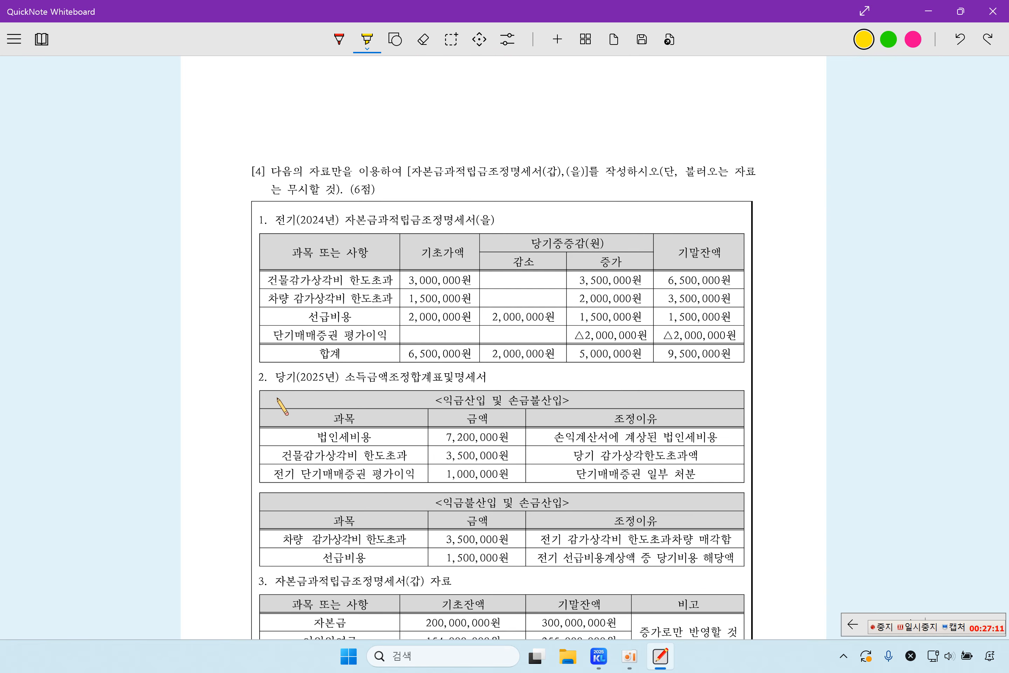
drag(403, 172, 596, 173)
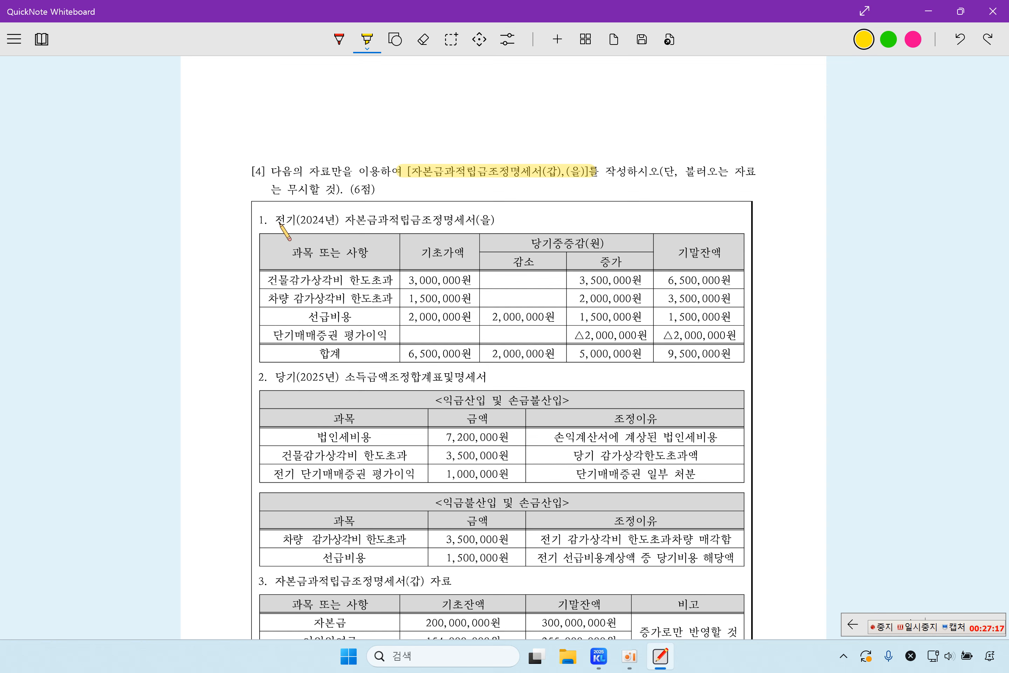
drag(279, 224, 337, 226)
drag(470, 220, 500, 219)
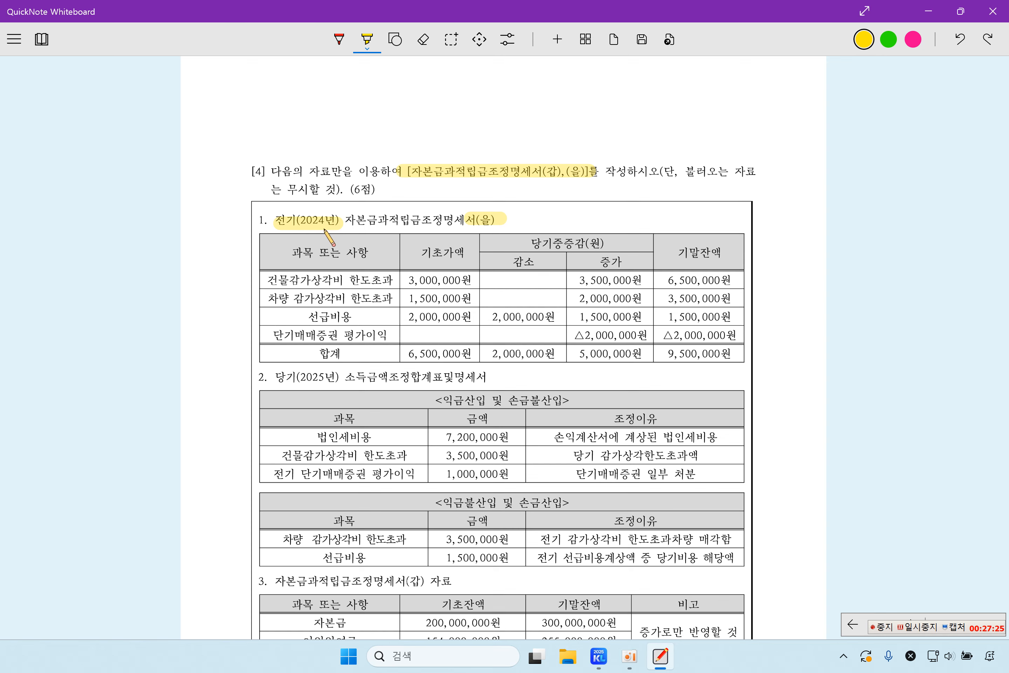
- Highlight the four 기말잔액 amounts in the 2024 table and the 당기(2025년) 소득금액조정합계표및명세서 heading in yellow
drag(712, 275, 714, 367)
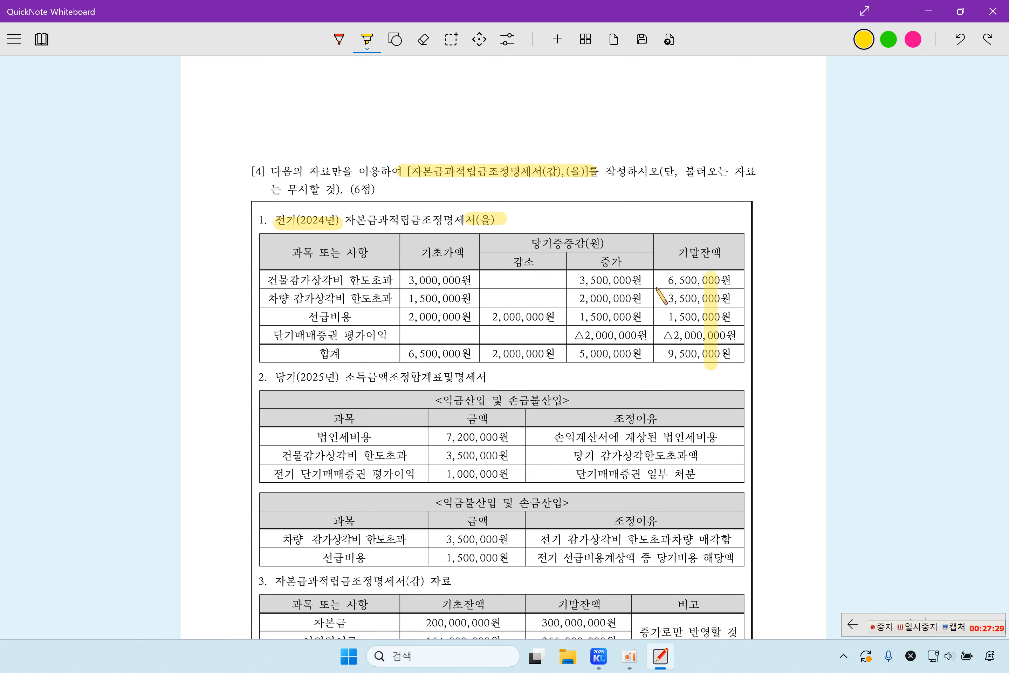
mouse_move(651, 280)
mouse_down()
mouse_move(724, 281)
mouse_move(734, 300)
mouse_up()
drag(659, 316, 734, 316)
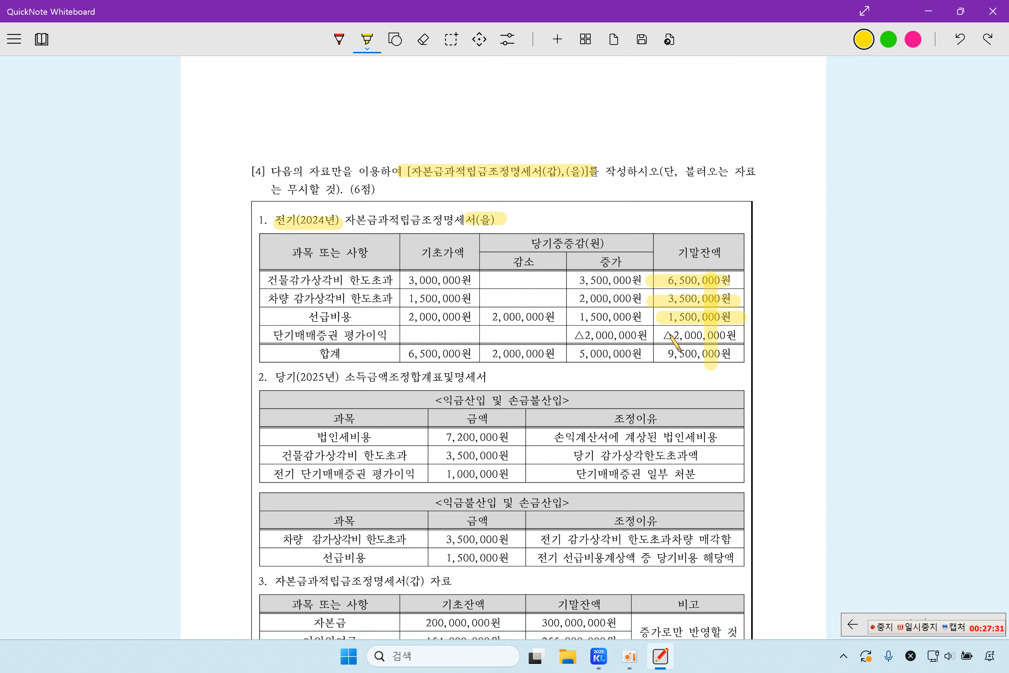
drag(668, 336, 747, 340)
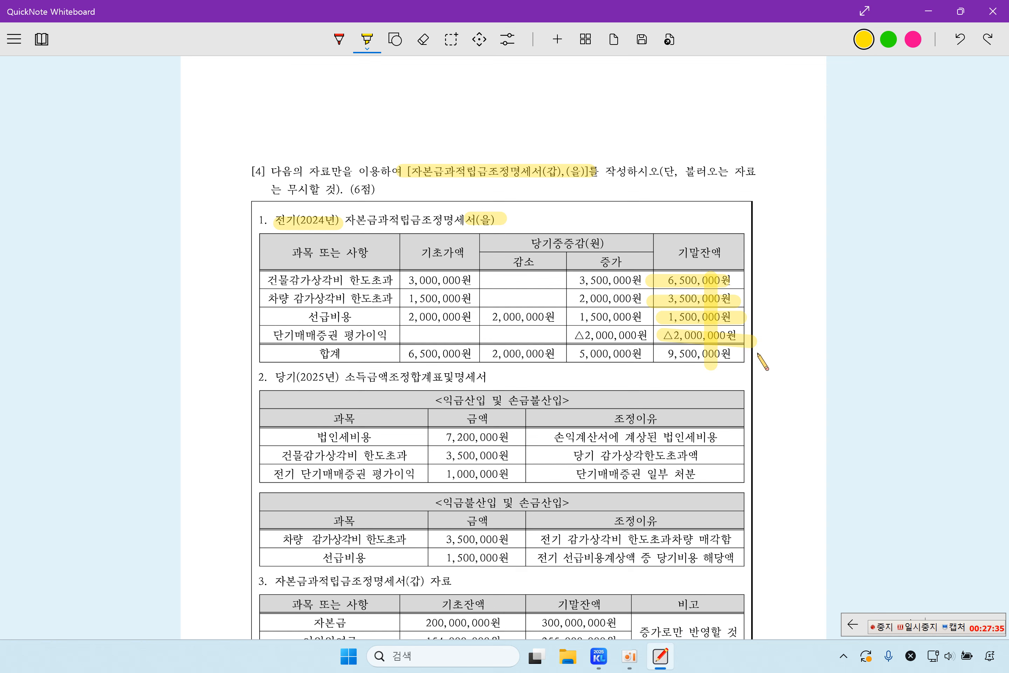
drag(293, 379, 486, 380)
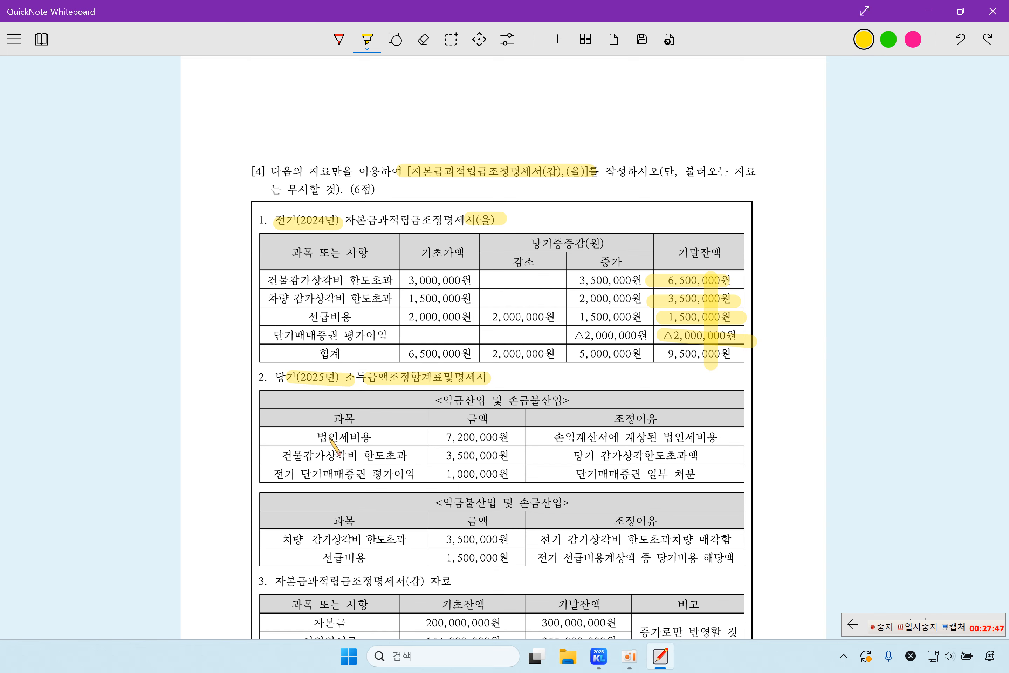
click(339, 41)
drag(317, 434, 652, 445)
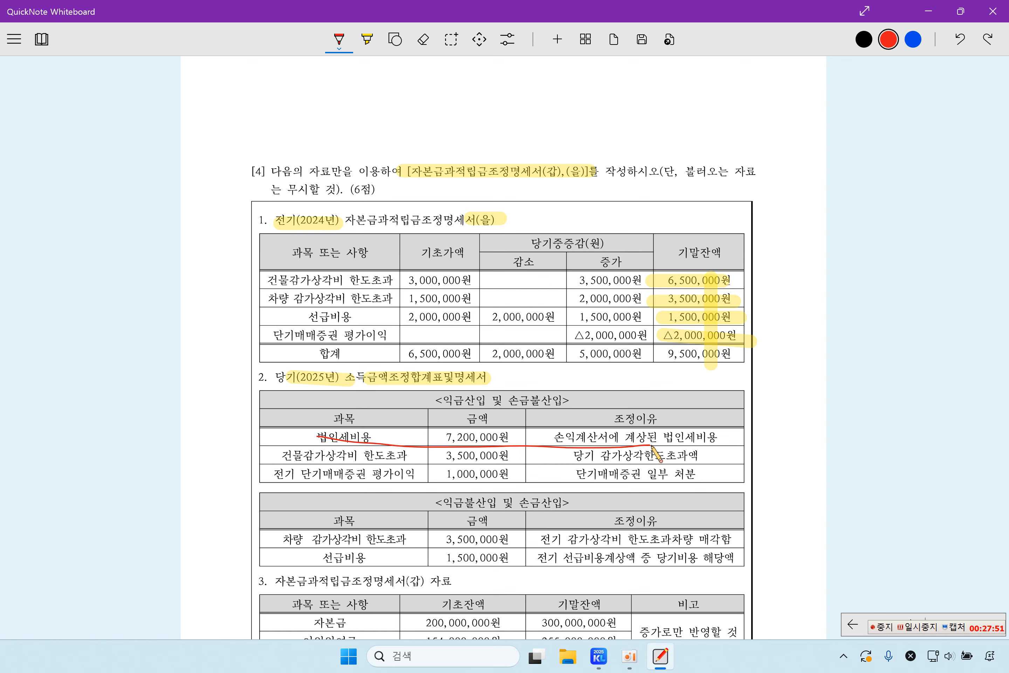
click(423, 40)
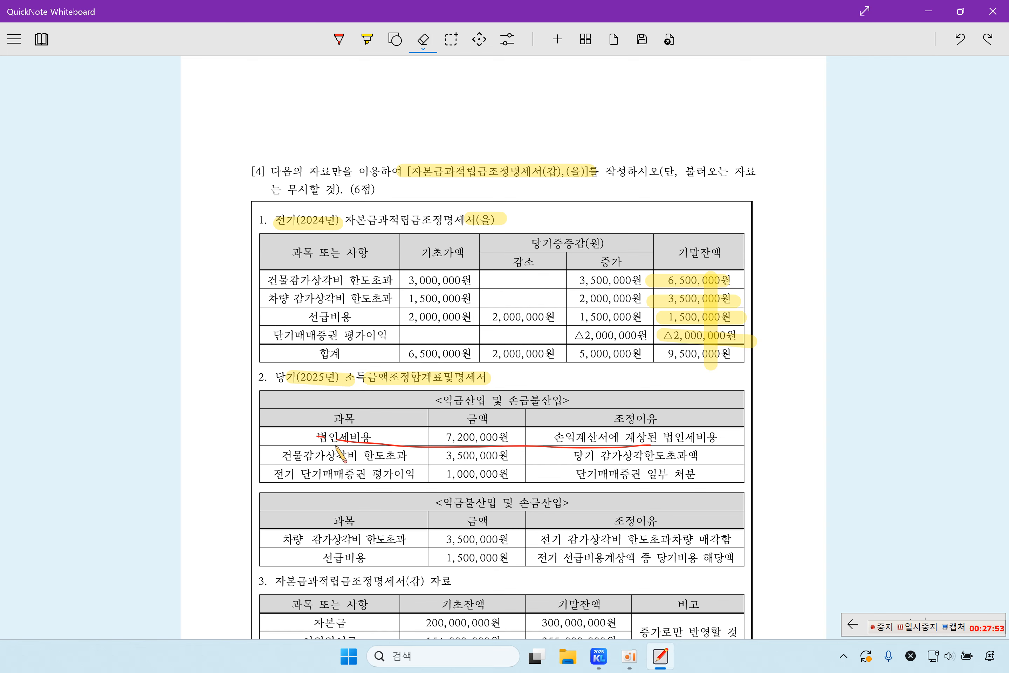
mouse_move(423, 446)
mouse_down()
mouse_move(594, 449)
mouse_move(485, 451)
mouse_move(327, 437)
mouse_move(304, 423)
mouse_up()
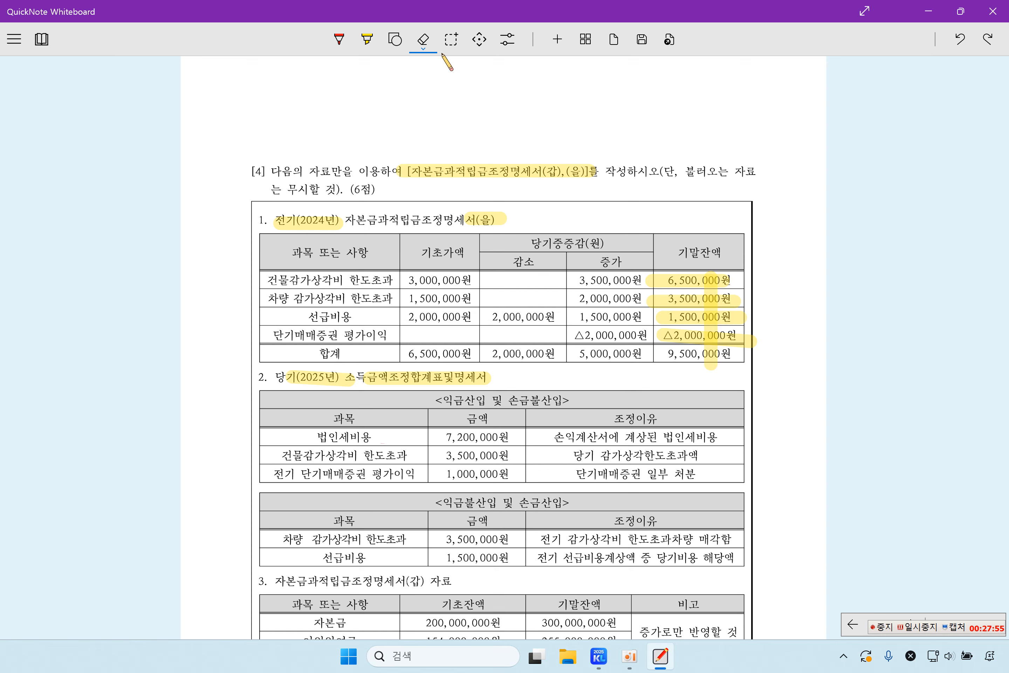
- Strike out the 법인세비용 row of the <익금산입 및 손금불산입> table with two straight red lines
click(395, 40)
click(396, 48)
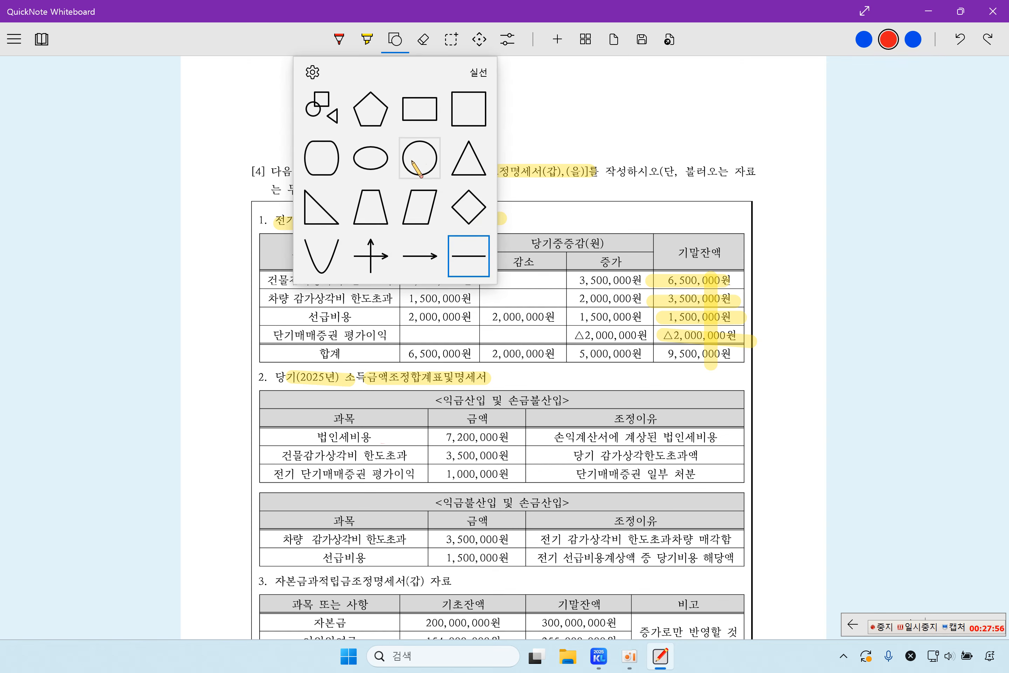
click(467, 258)
mouse_move(312, 433)
mouse_down()
mouse_move(583, 443)
mouse_move(734, 433)
mouse_up()
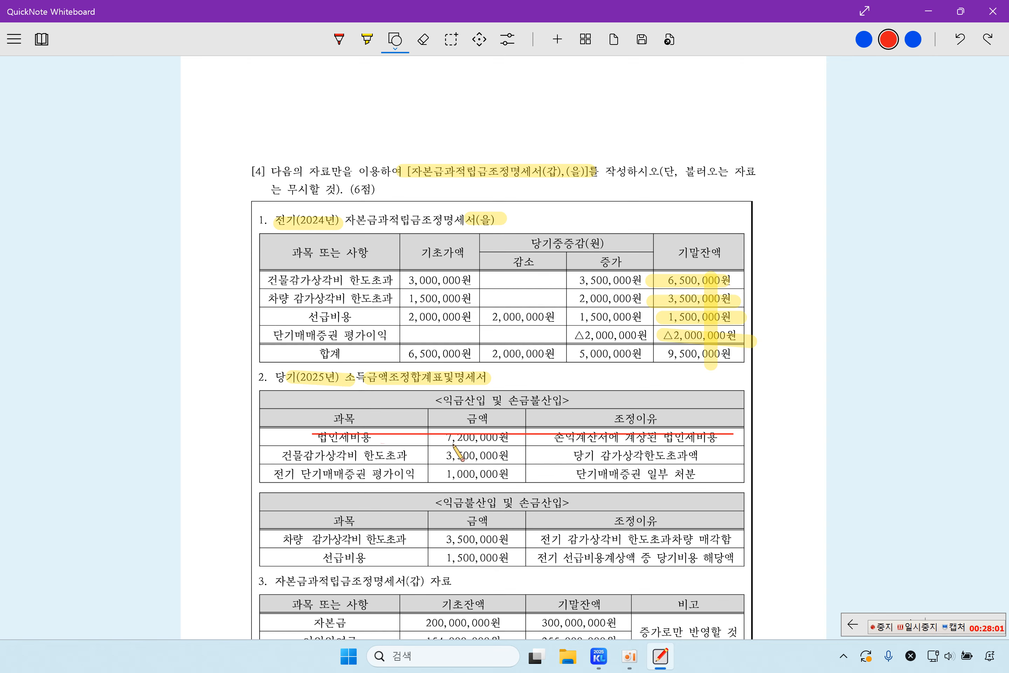
drag(320, 437, 722, 438)
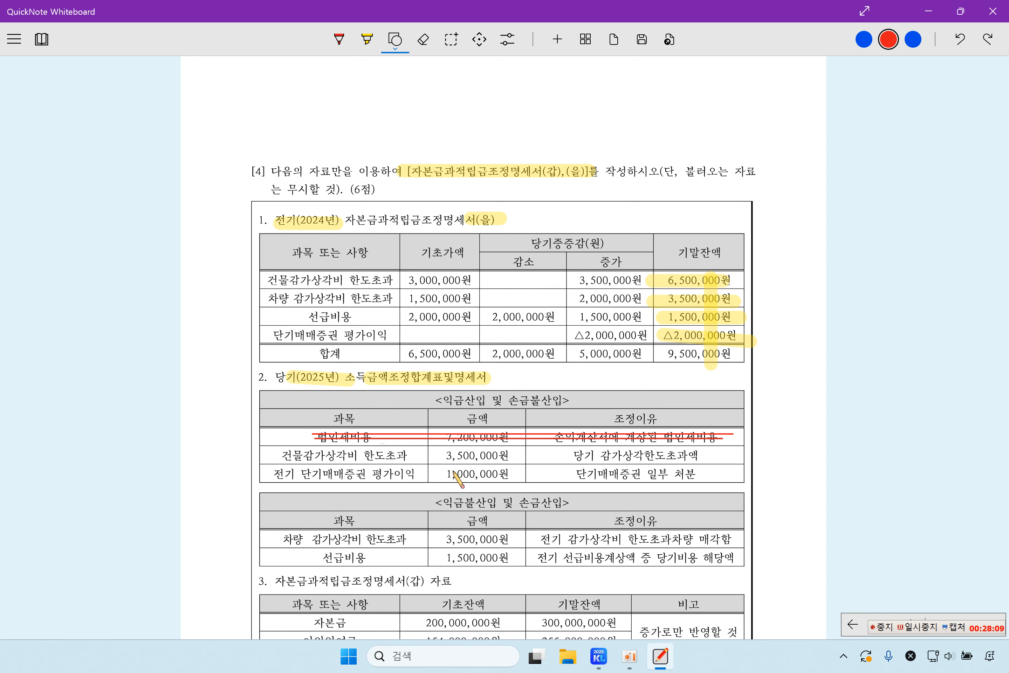
- Circle the remaining 금액 values of the <익금산입 및 손금불산입> and <익금불산입 및 손금산입> tables freehand in red
scroll(519, 517, down, 2)
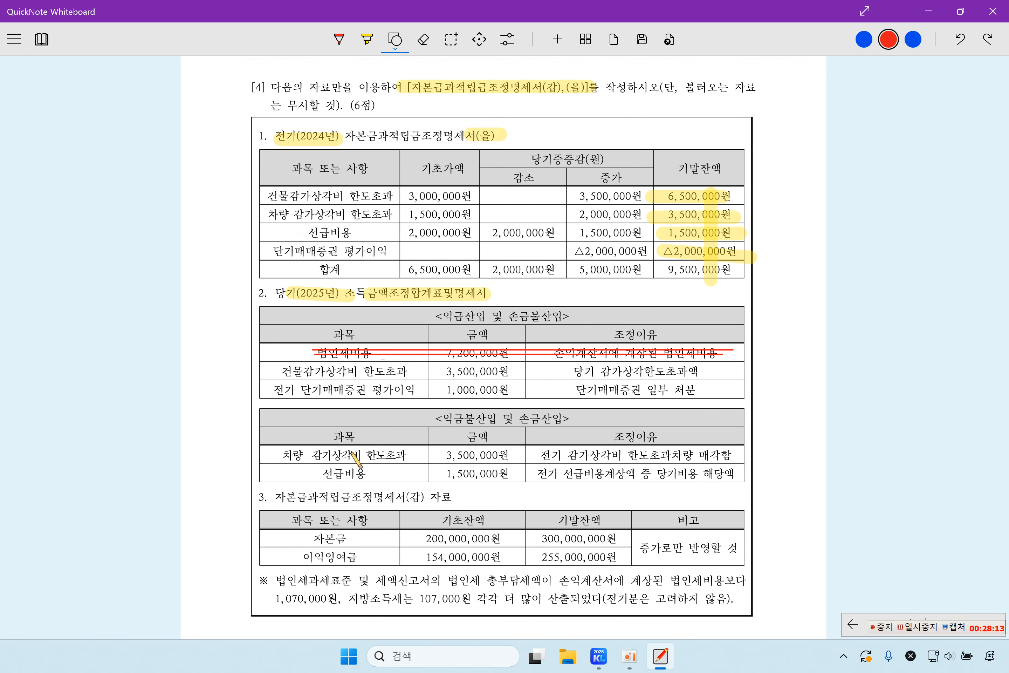
click(339, 40)
mouse_move(412, 368)
mouse_down()
mouse_move(421, 388)
mouse_move(506, 368)
mouse_move(410, 370)
mouse_up()
mouse_move(421, 459)
mouse_down()
mouse_move(535, 462)
mouse_move(423, 464)
mouse_up()
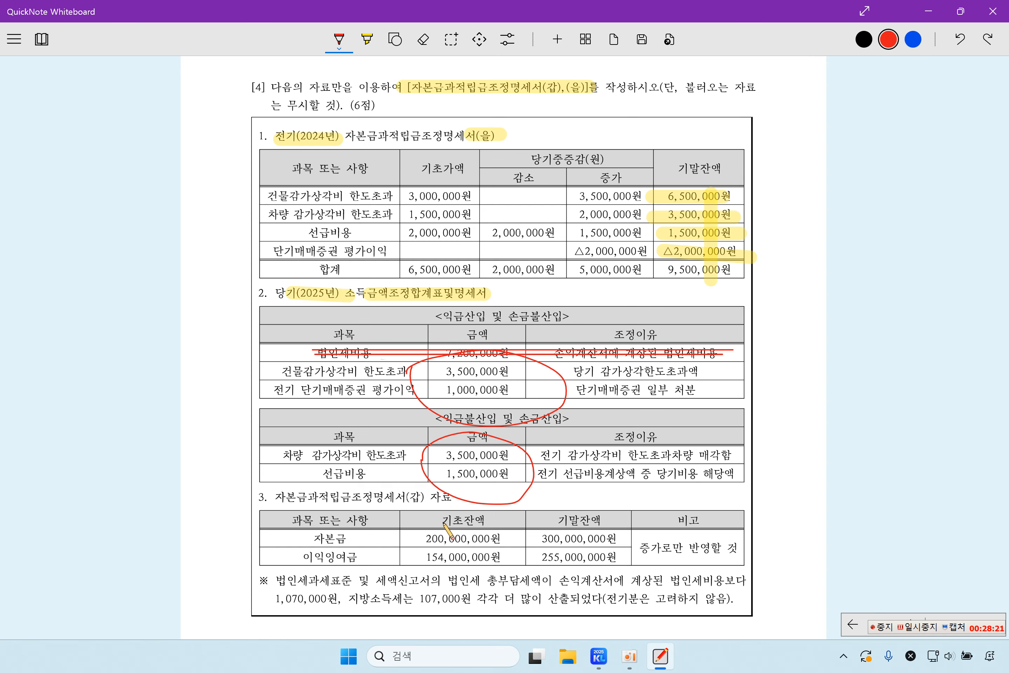
- Underline in red (갑) 자료 in heading 3 and 법인세비용, 1,070,000원 and 각각 더 많이 in the ※ note
drag(400, 508, 456, 509)
drag(674, 591, 719, 588)
drag(277, 611, 336, 612)
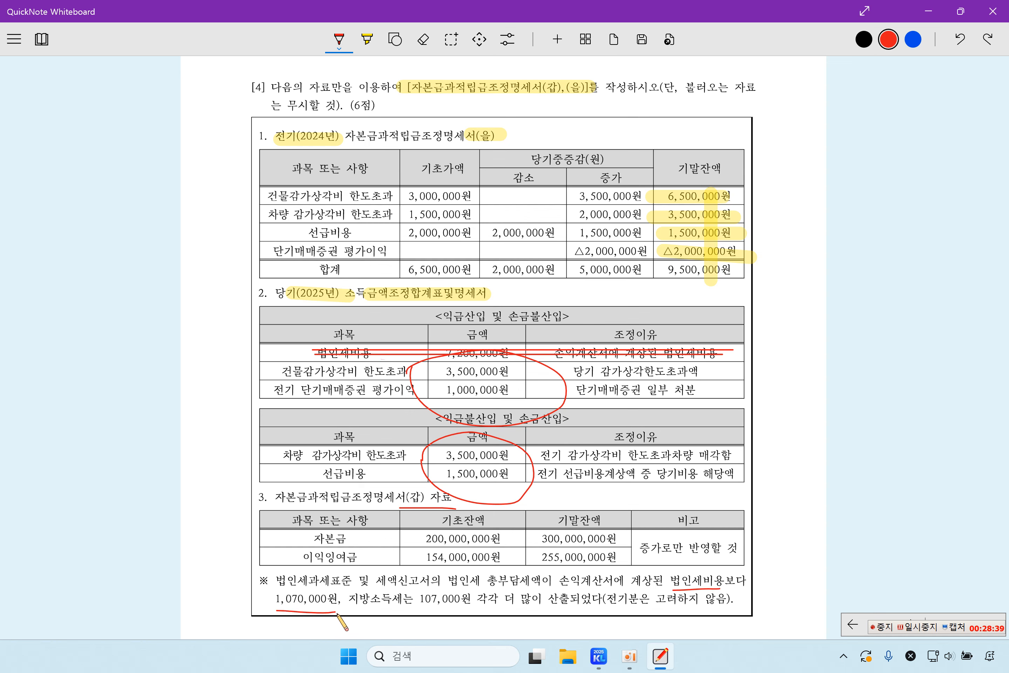
drag(482, 610, 550, 610)
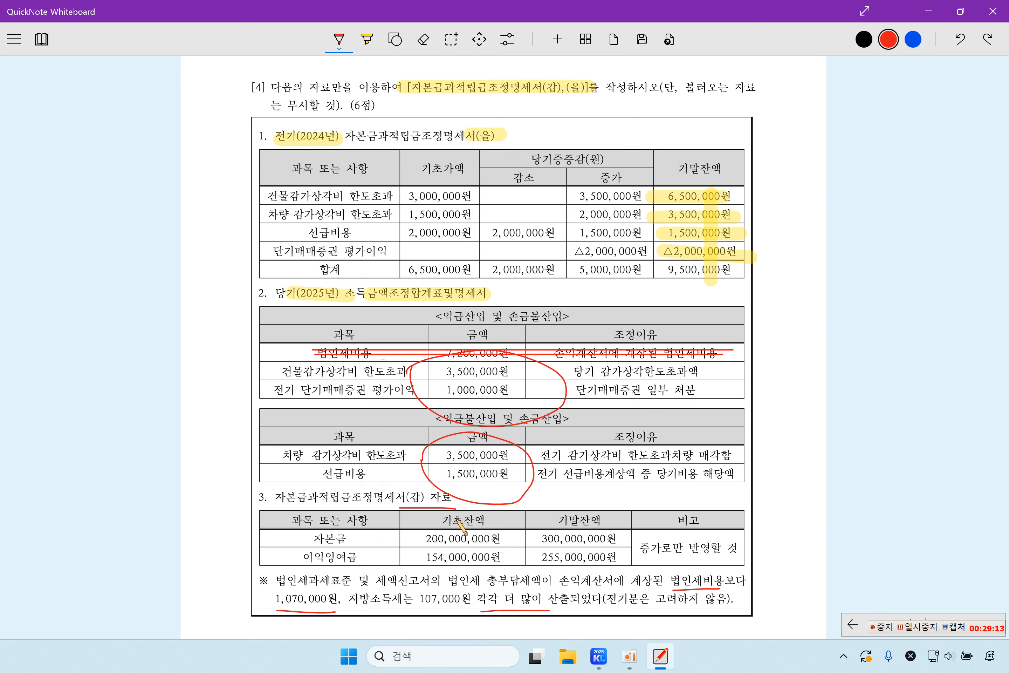
- Switch to KcLep and open the 자본금과적립금조정명세서 form
click(599, 657)
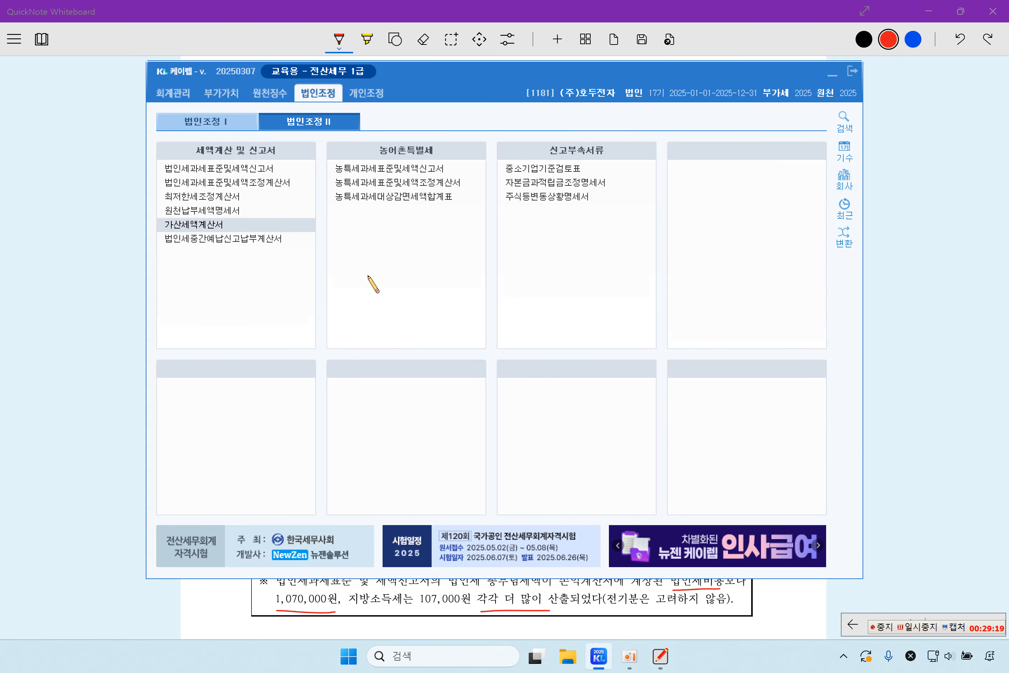
click(578, 184)
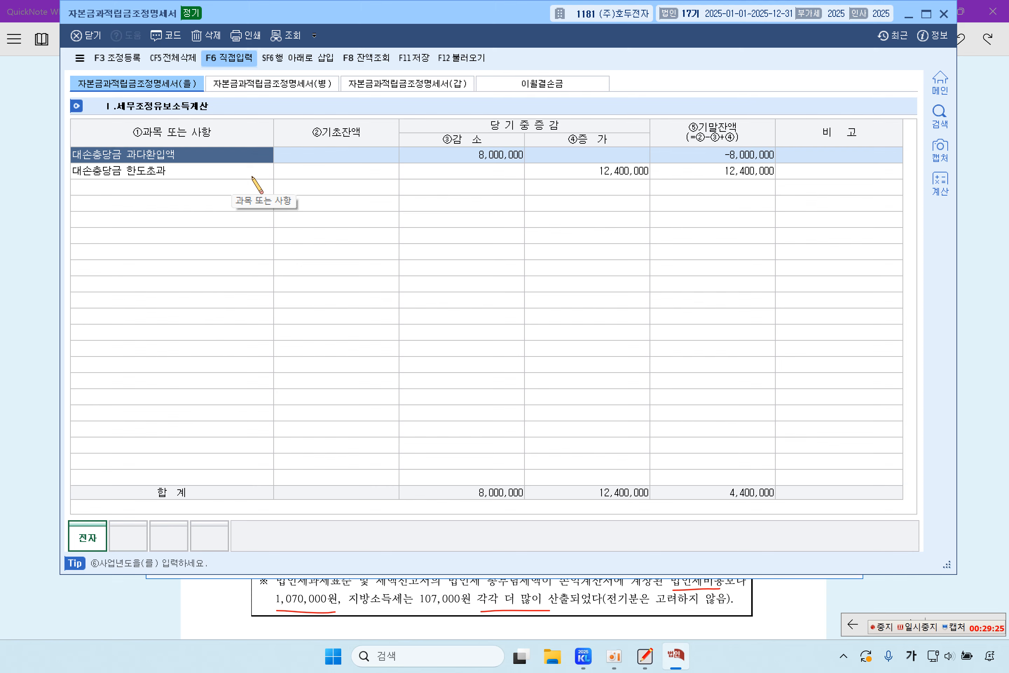
- Delete all data of the 자본금과적립금조정명세서(을) and load the data again
click(186, 57)
click(481, 332)
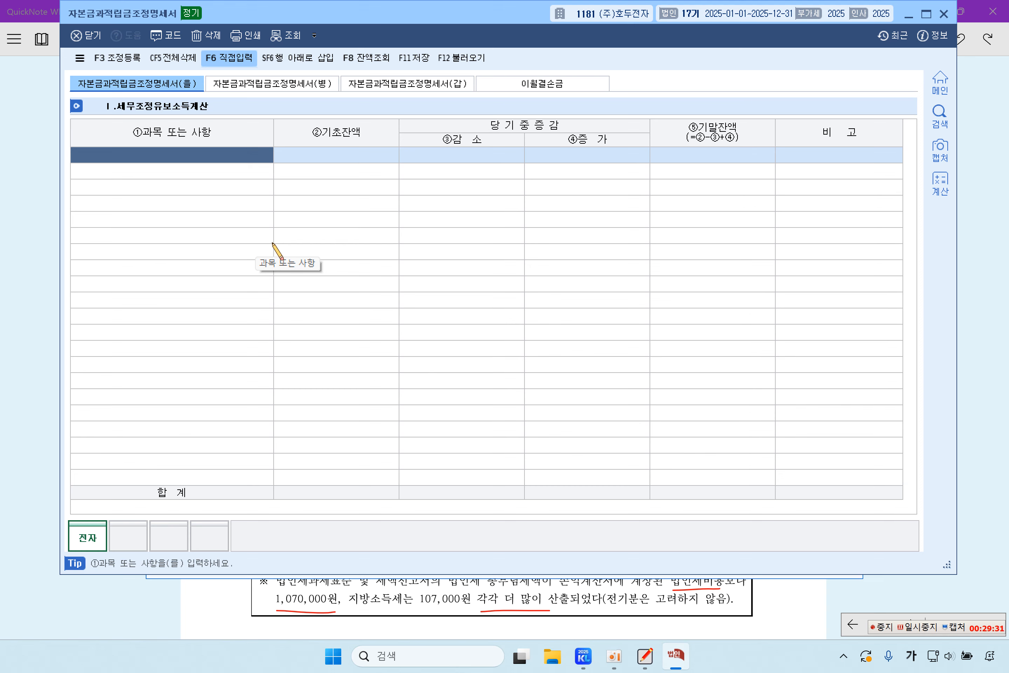
click(462, 63)
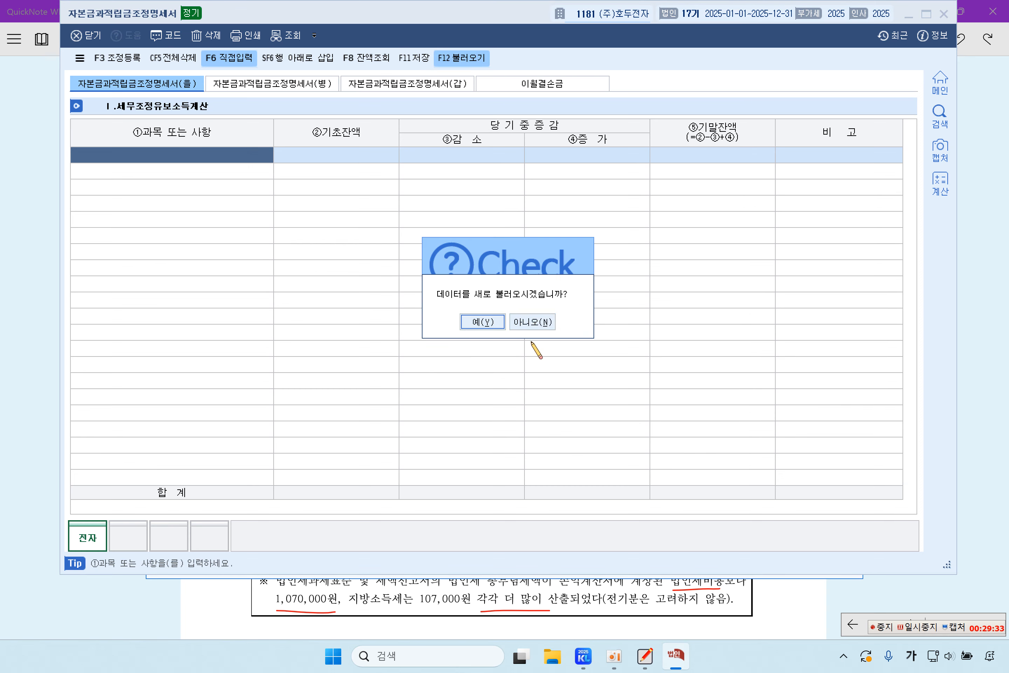
click(483, 320)
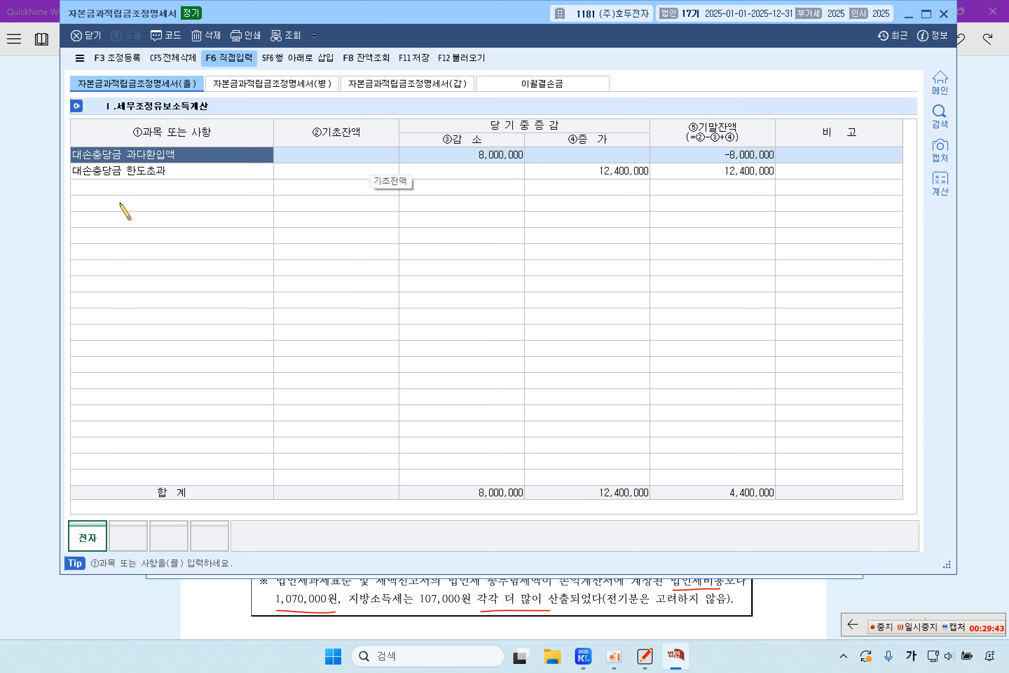
- Switch to the whiteboard and highlight problem [4]'s condition 단, 불러오는 자료는 무시할 것 in yellow
click(43, 227)
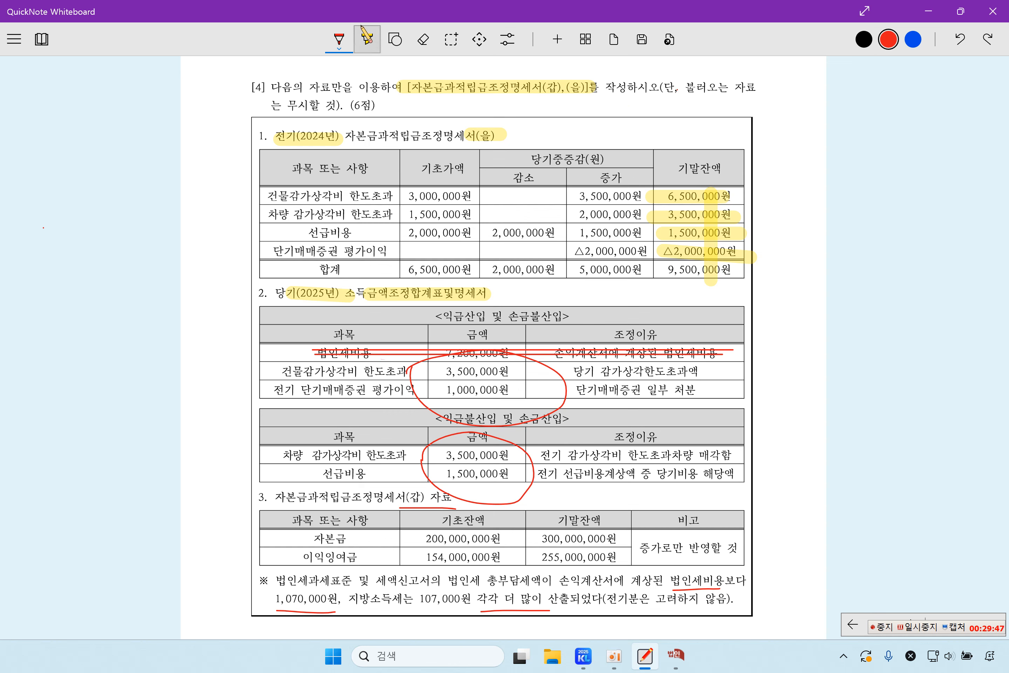
click(367, 38)
drag(657, 95, 777, 80)
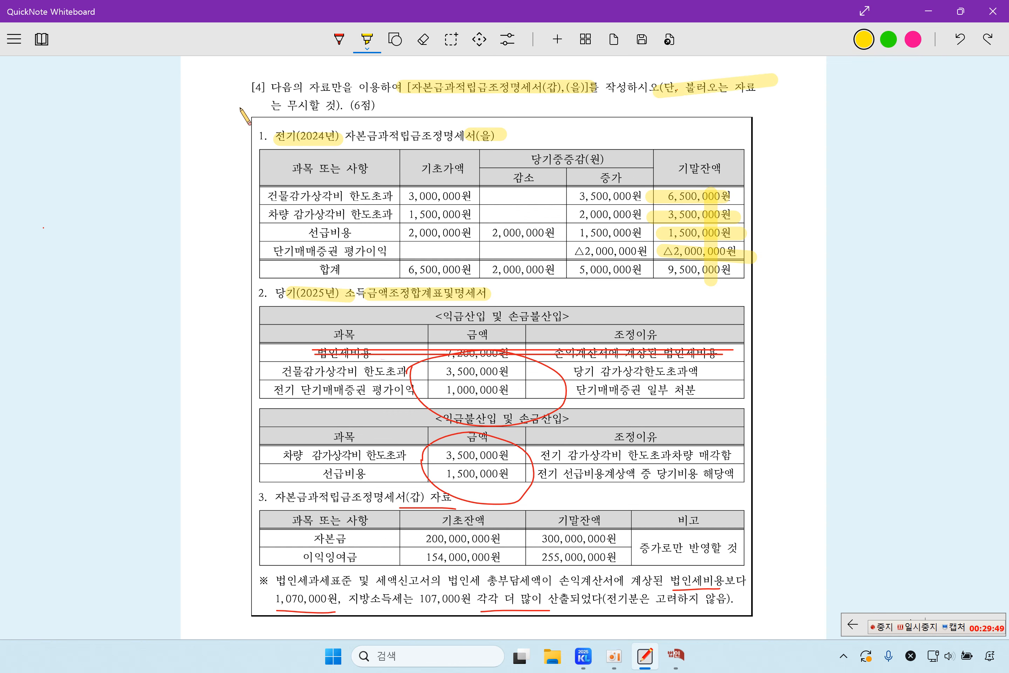
drag(239, 107, 386, 114)
- Switch back to KcLep and delete all loaded data of the 자본금과적립금조정명세서(을)
click(676, 654)
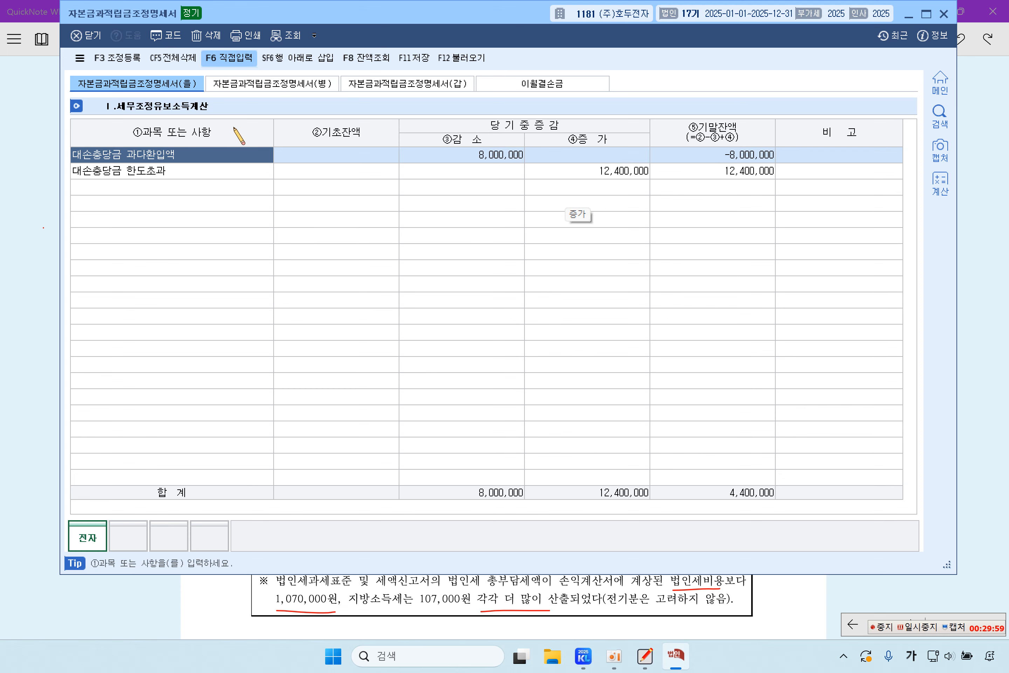
click(172, 57)
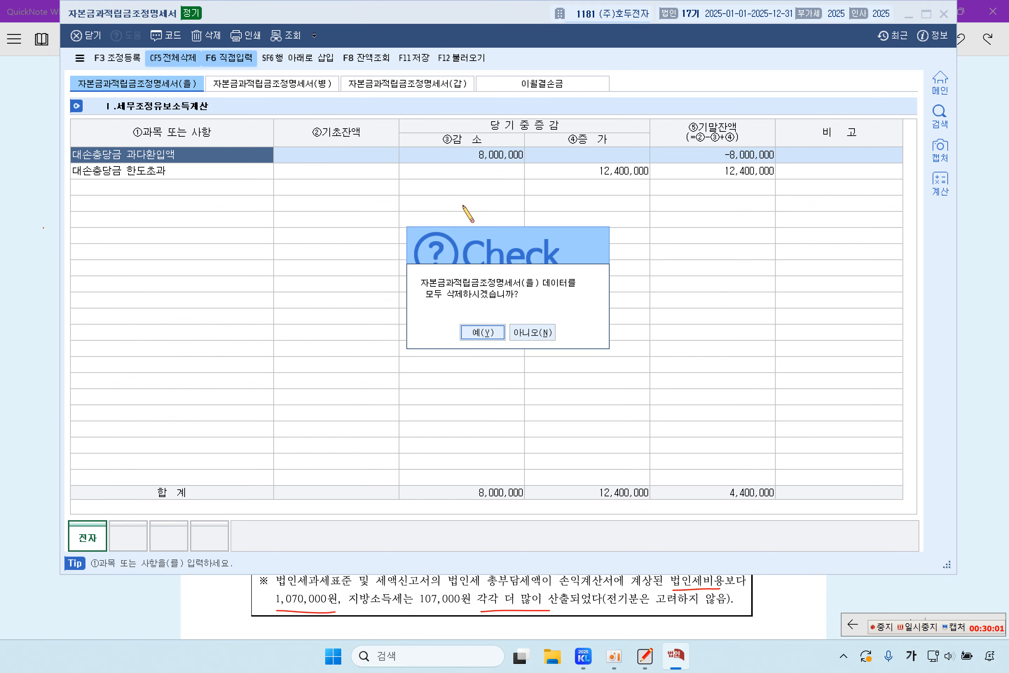
click(481, 332)
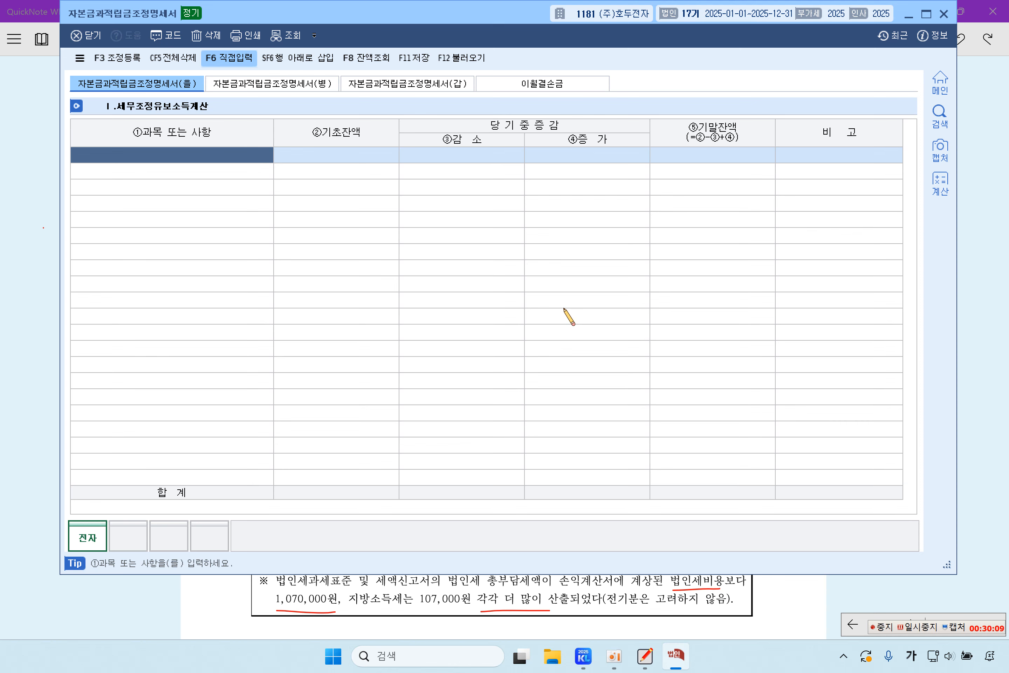
- Enter 건물감가상각비 한도초과 as the first 과목 또는 사항 of the (을) sheet
text(건물)
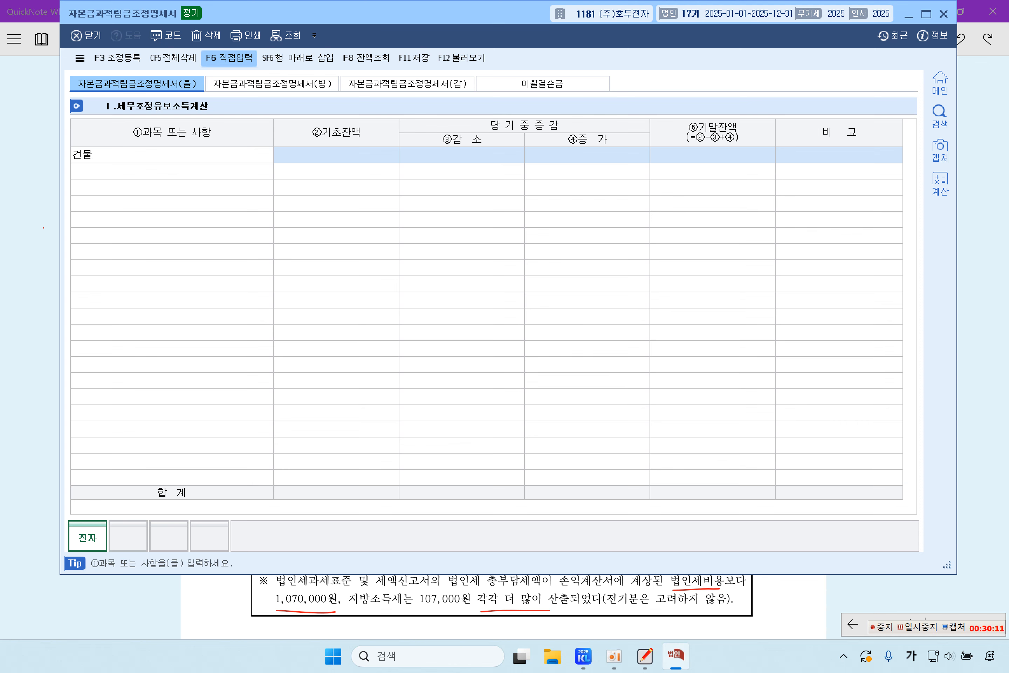
text(감가)
text(상각비 한도초과)
key(Return)
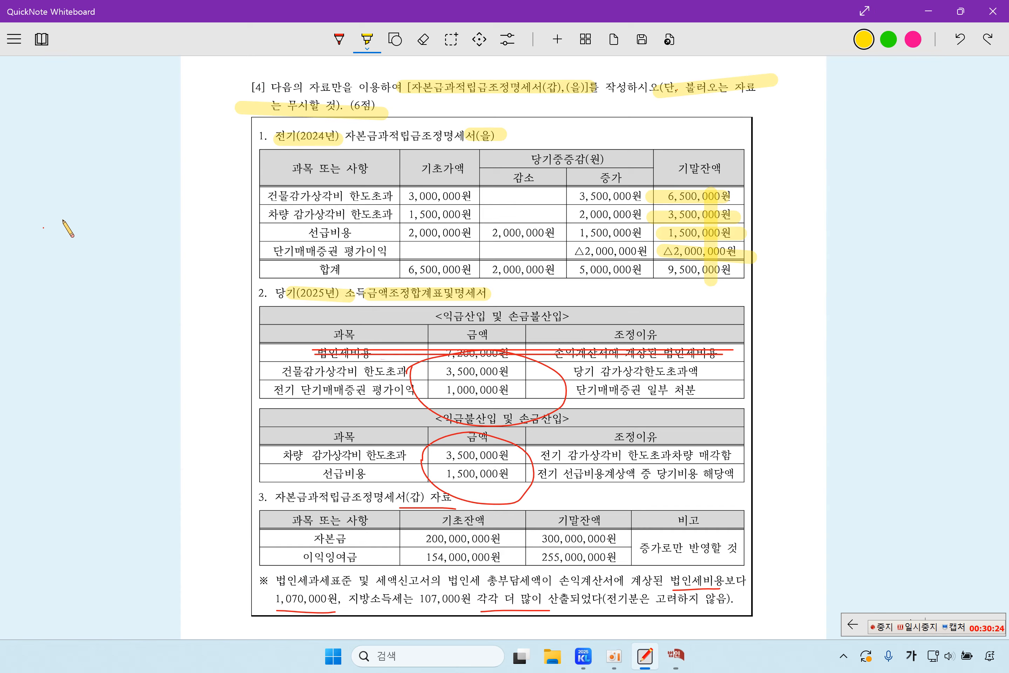
- Switch to the whiteboard and go over the 기말잔액 amounts of the 2024 table again in yellow highlighter
click(26, 223)
mouse_move(644, 217)
mouse_down()
mouse_move(732, 214)
mouse_move(739, 235)
mouse_up()
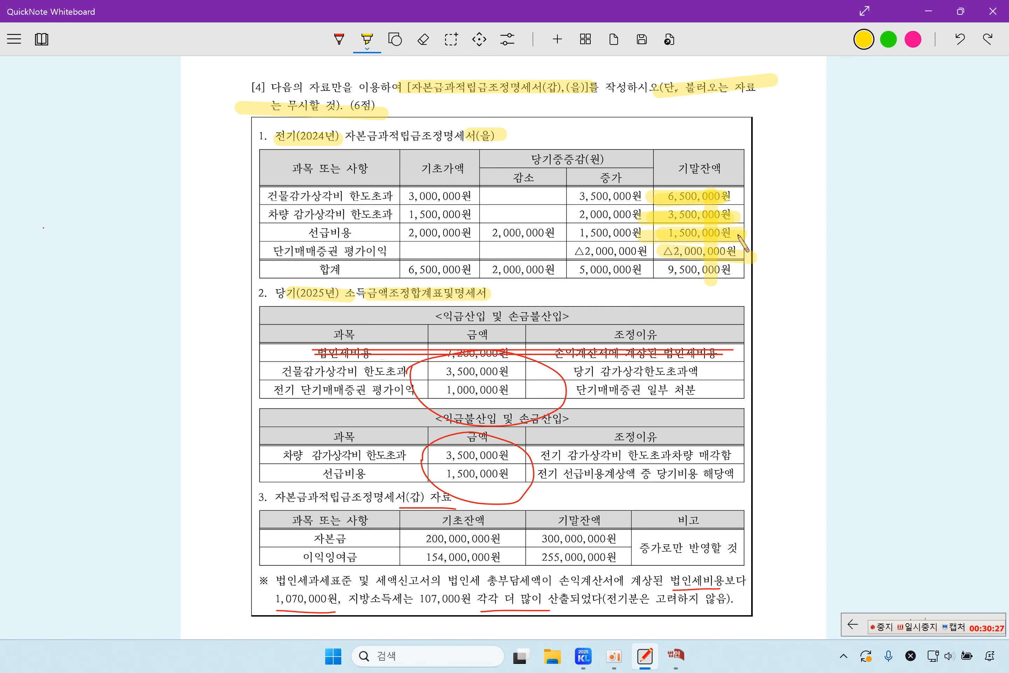
drag(653, 255, 748, 253)
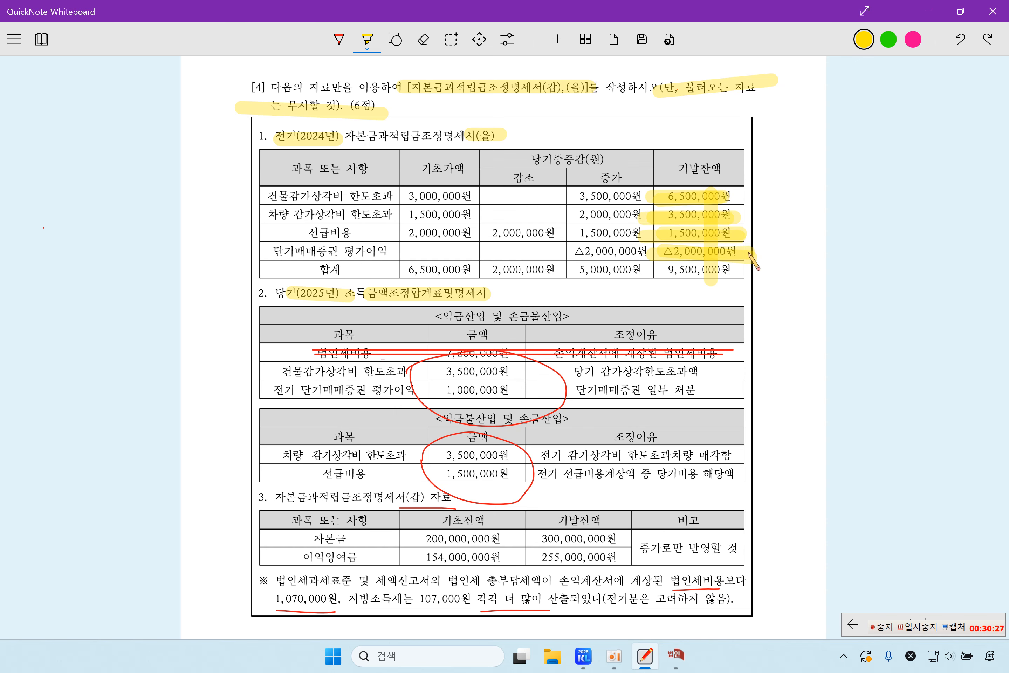
- Return to KcLep and enter 6,500,000 as the 기초잔액 of 건물감가상각비 한도초과
click(685, 658)
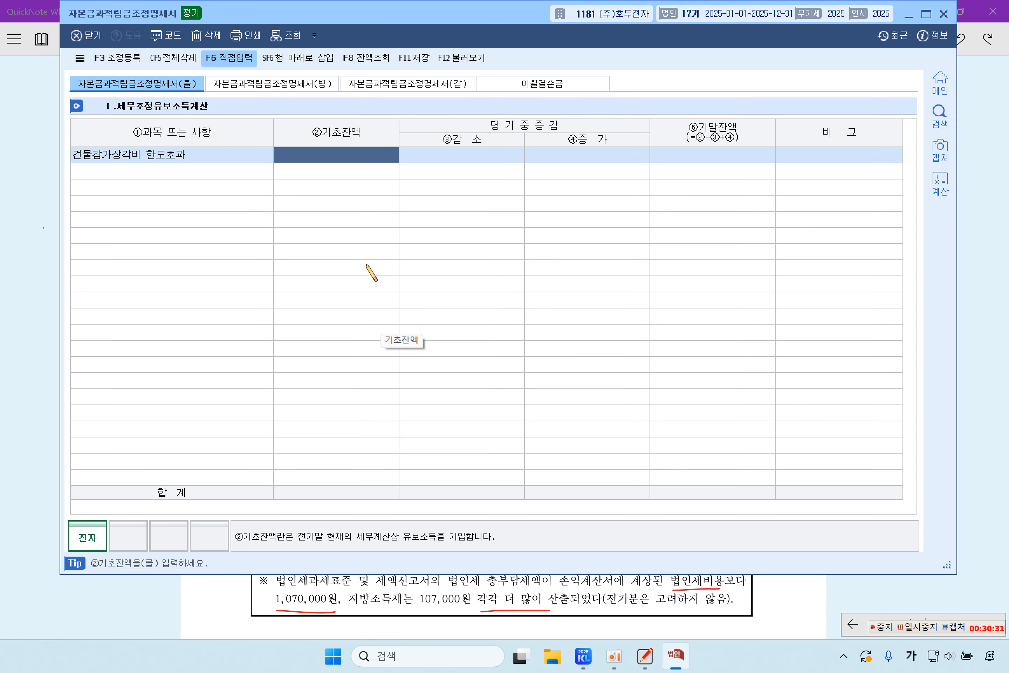
text(65)
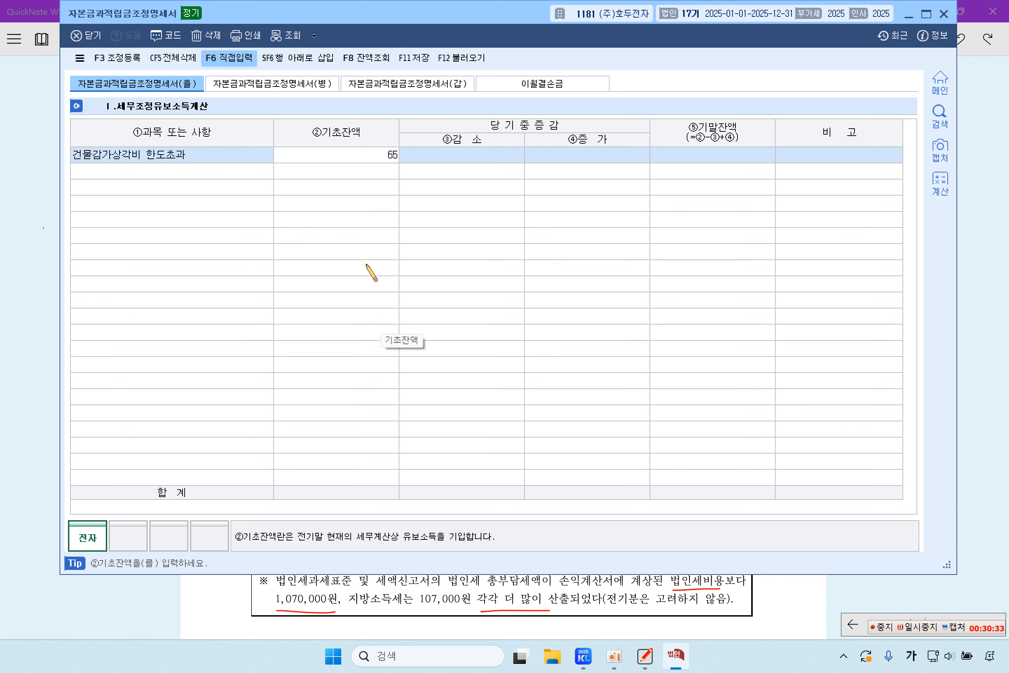
key(Return)
key(Return)
key(Return)
key(Return)
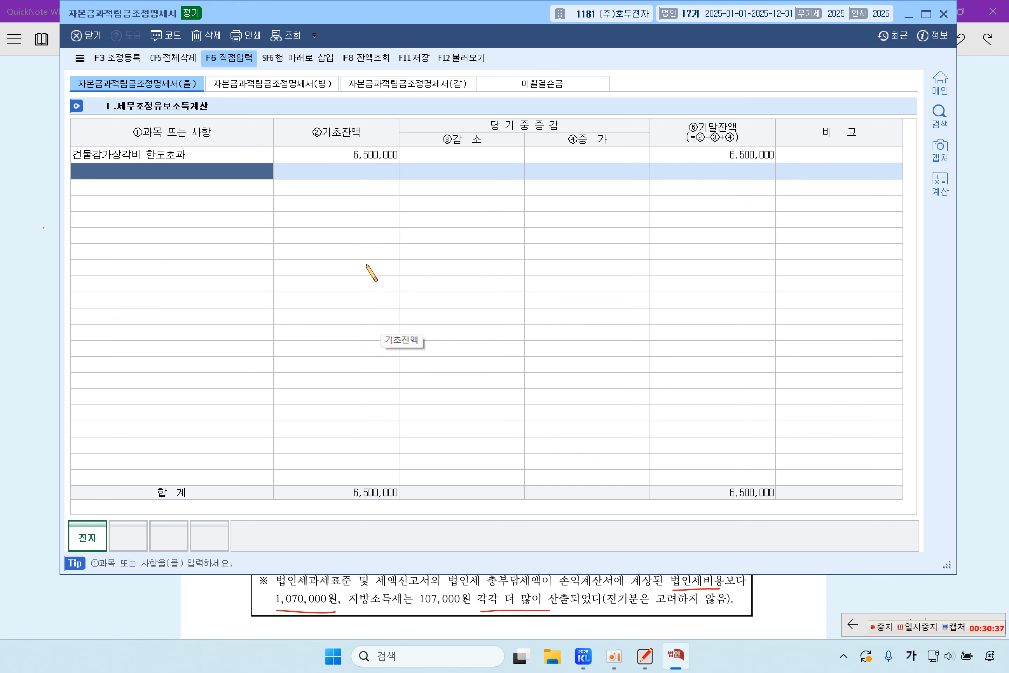
- Add the item 차량 감가상각비 한도초과 with a 기초잔액 of 3,500,000
text(차량)
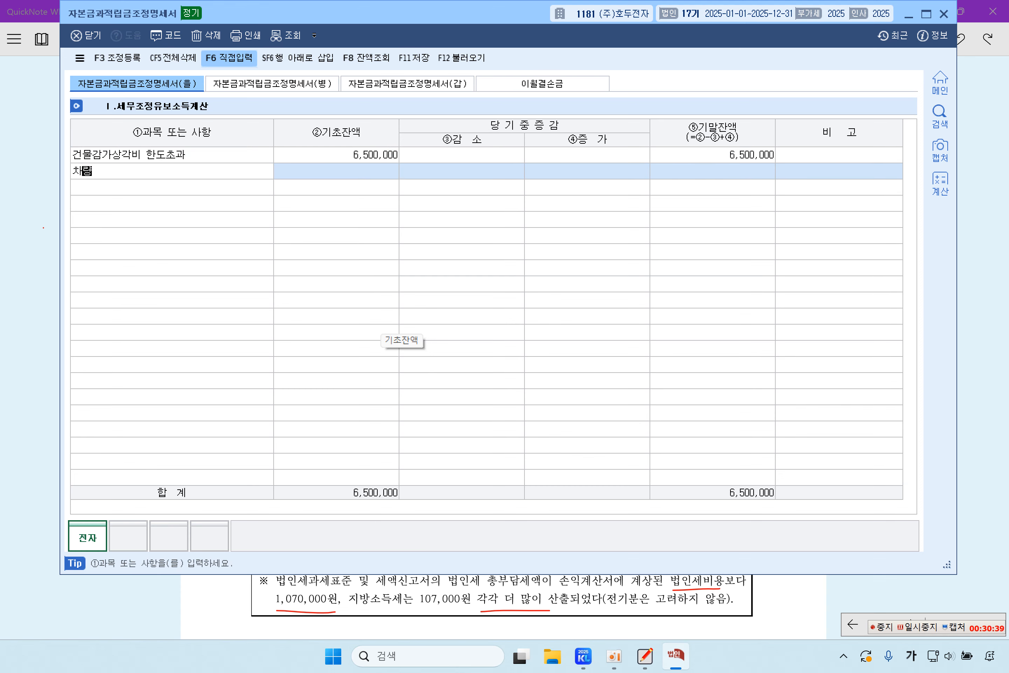
text( 감가상각ㅂㅣ 한도최)
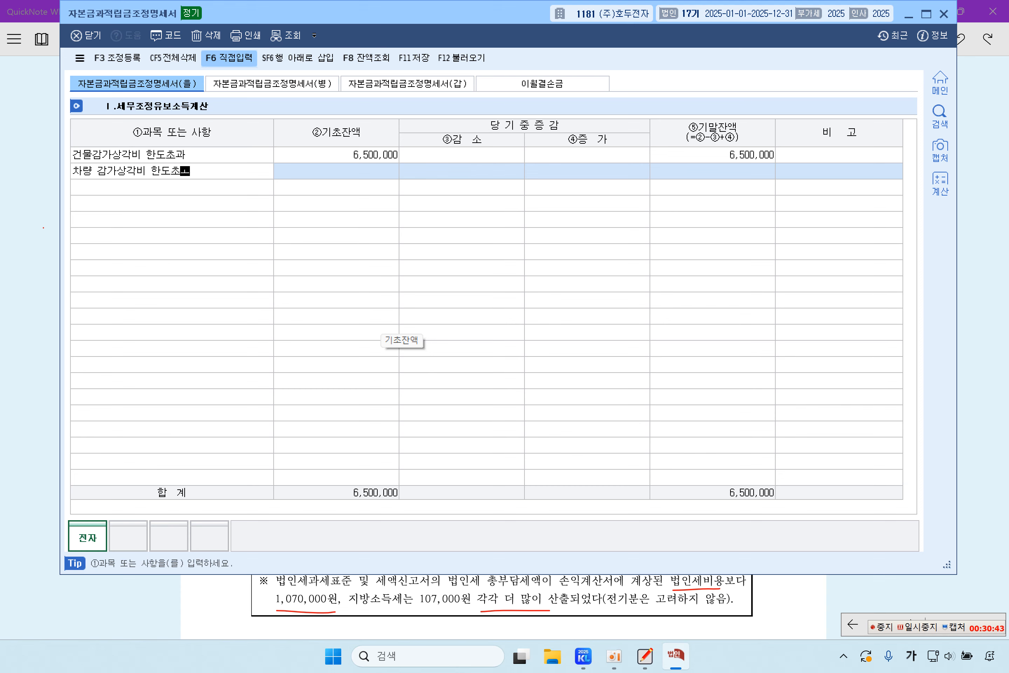
text(과)
key(Return)
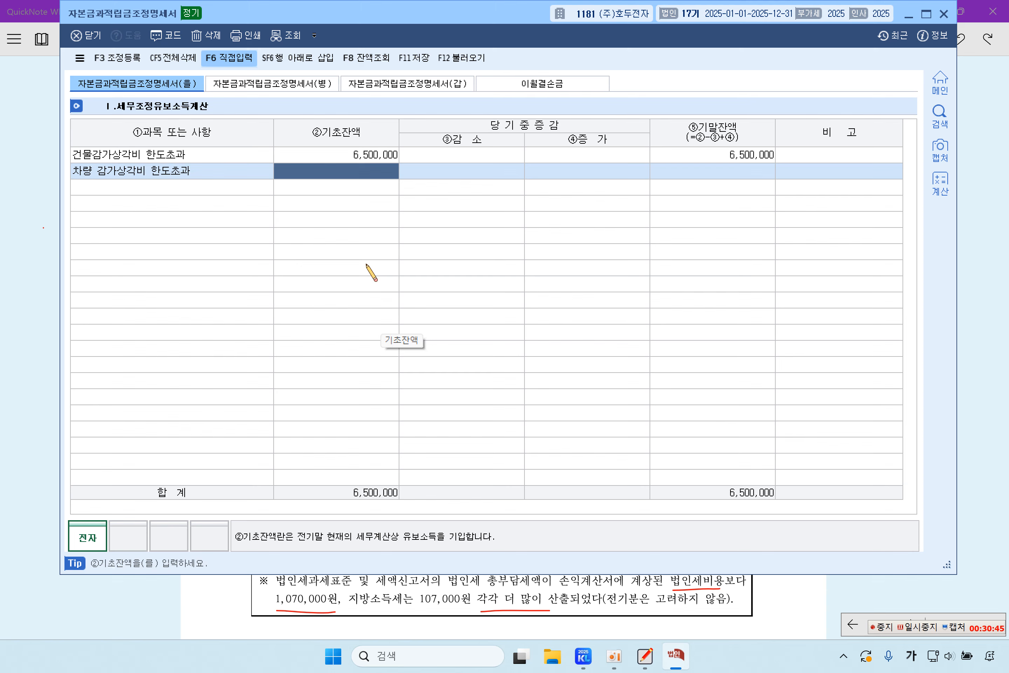
text(3500000)
key(Return)
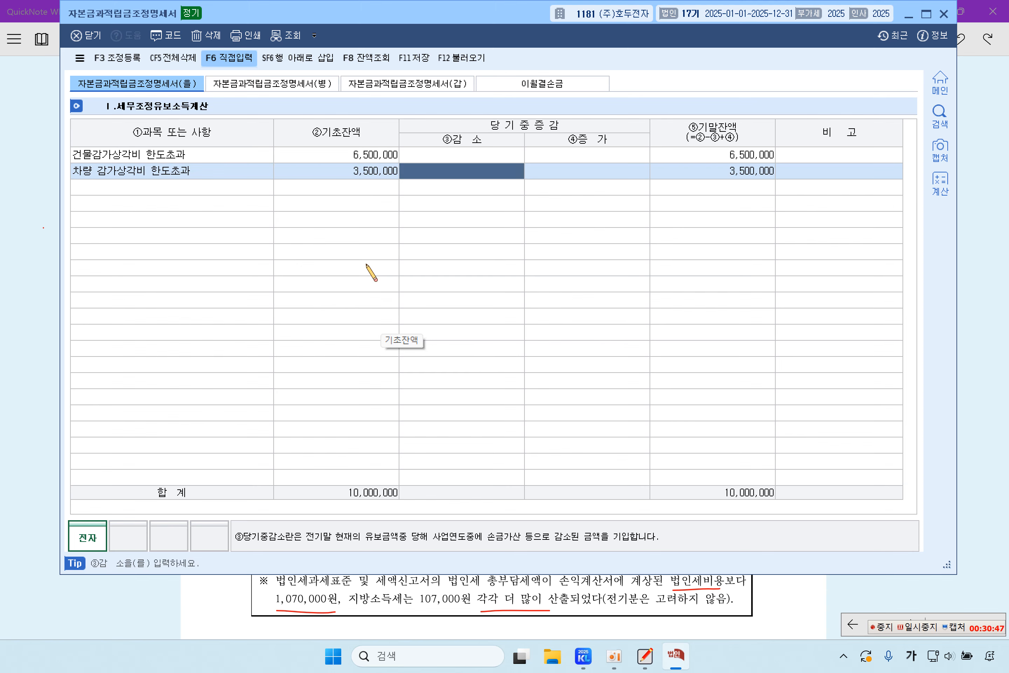
key(Return)
key(Return)
key(Return)
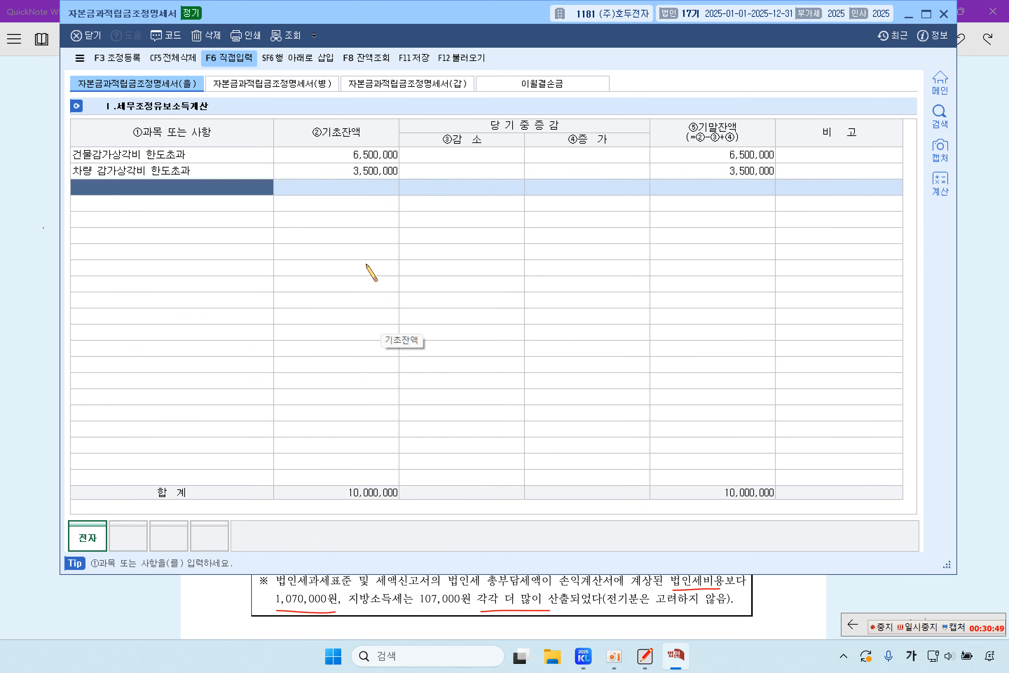
- Add the item 선급비용 with a 기초잔액 of 1,500,000
text(선급비용)
key(Return)
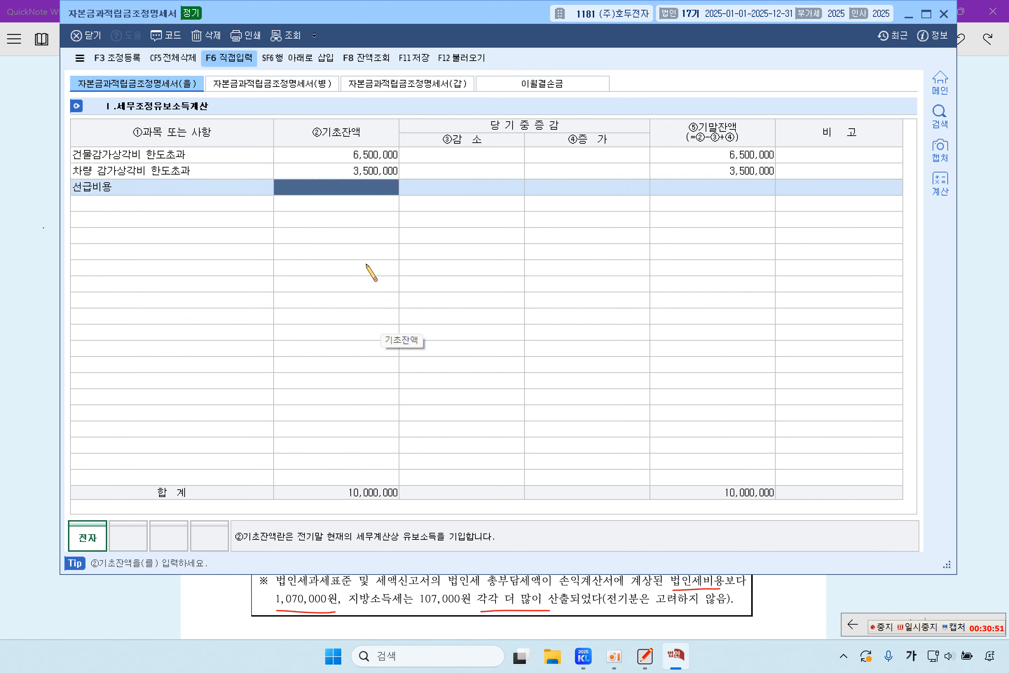
text(1,50)
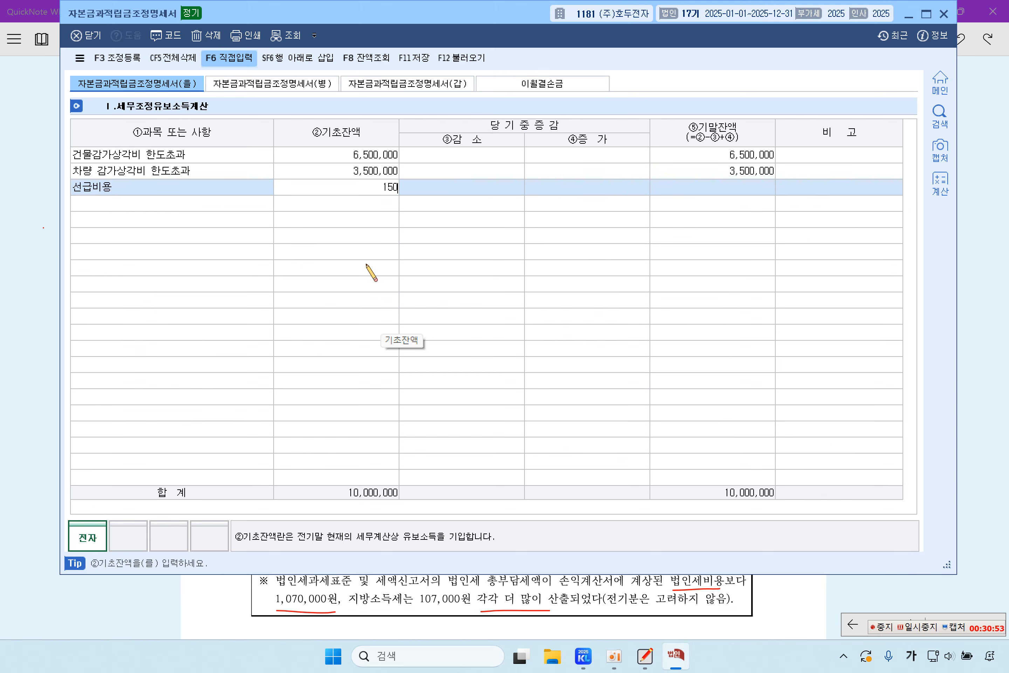
text(0,000)
key(Return)
key(Return)
key(Return)
key(Return)
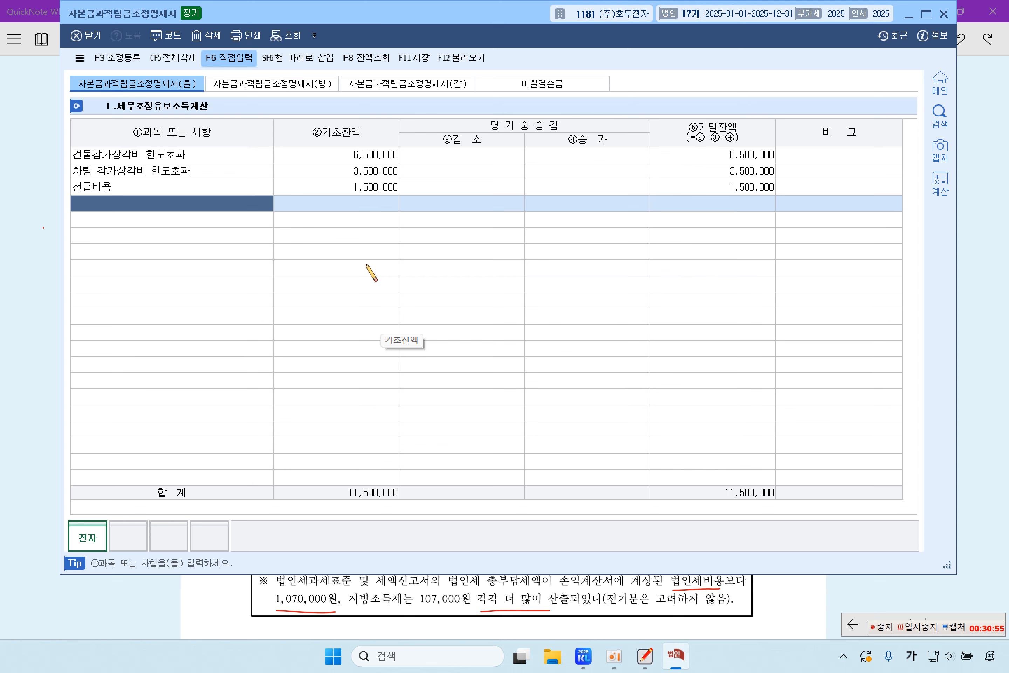
- Add the item 단기매매증권 평가이익 with a 기초잔액 of -2,000,000
text(단기매)
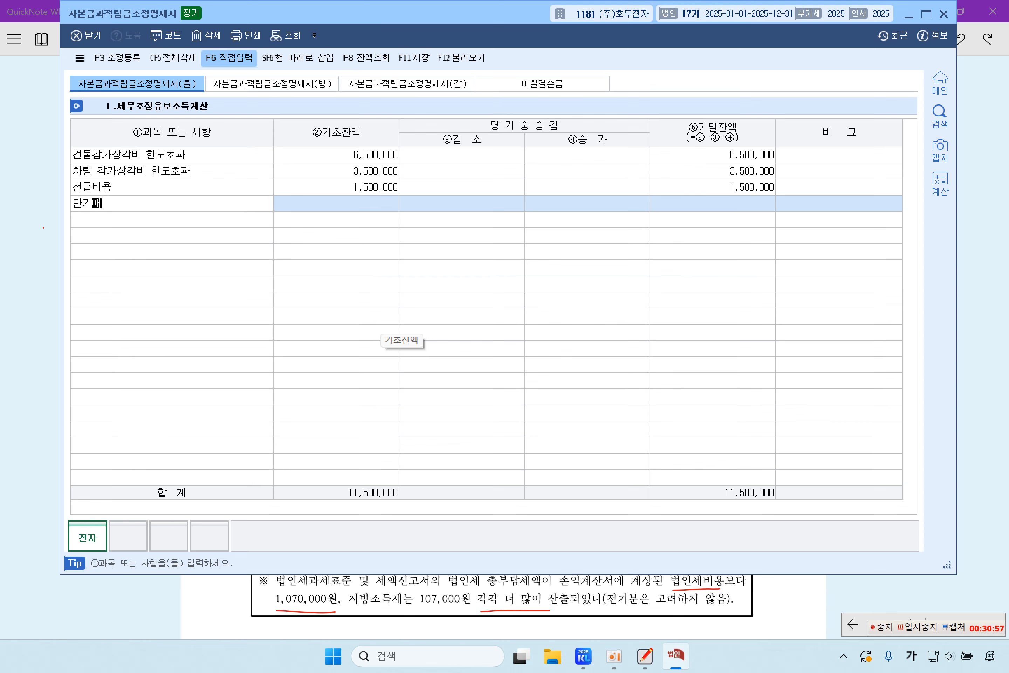
text(매증권 평가이익)
key(Return)
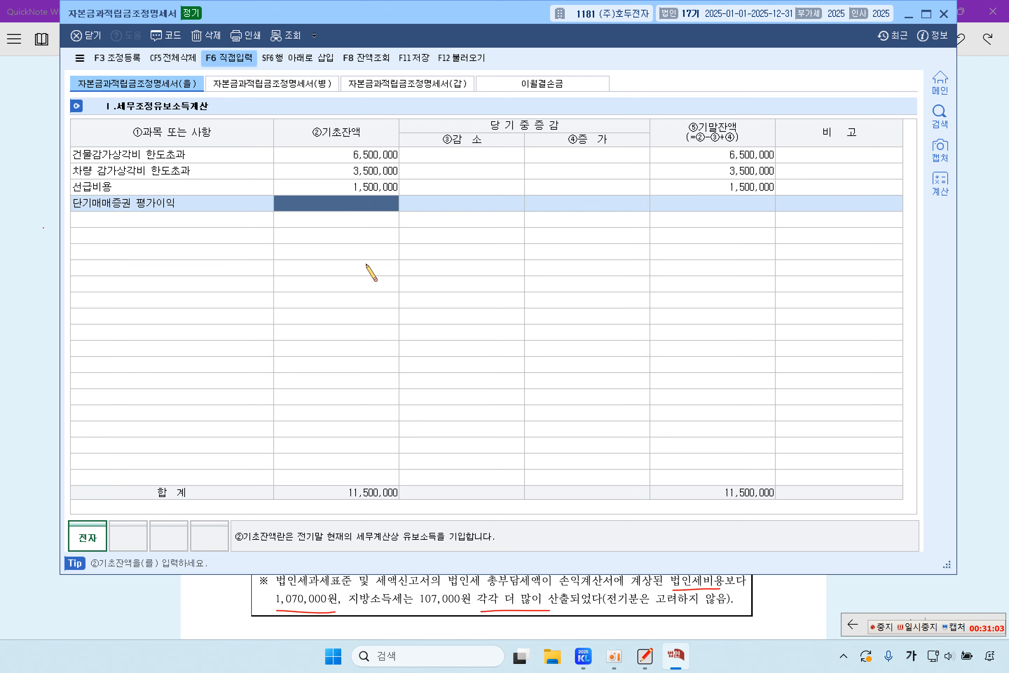
text(-2)
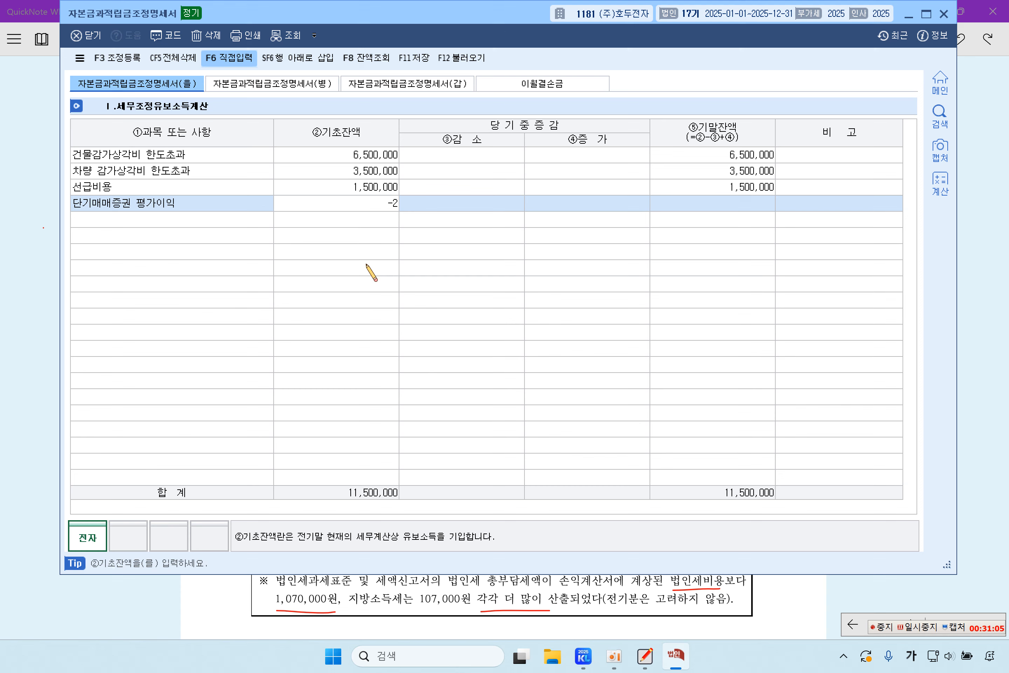
text(,000,000)
key(Return)
key(Return)
key(Return)
key(Return)
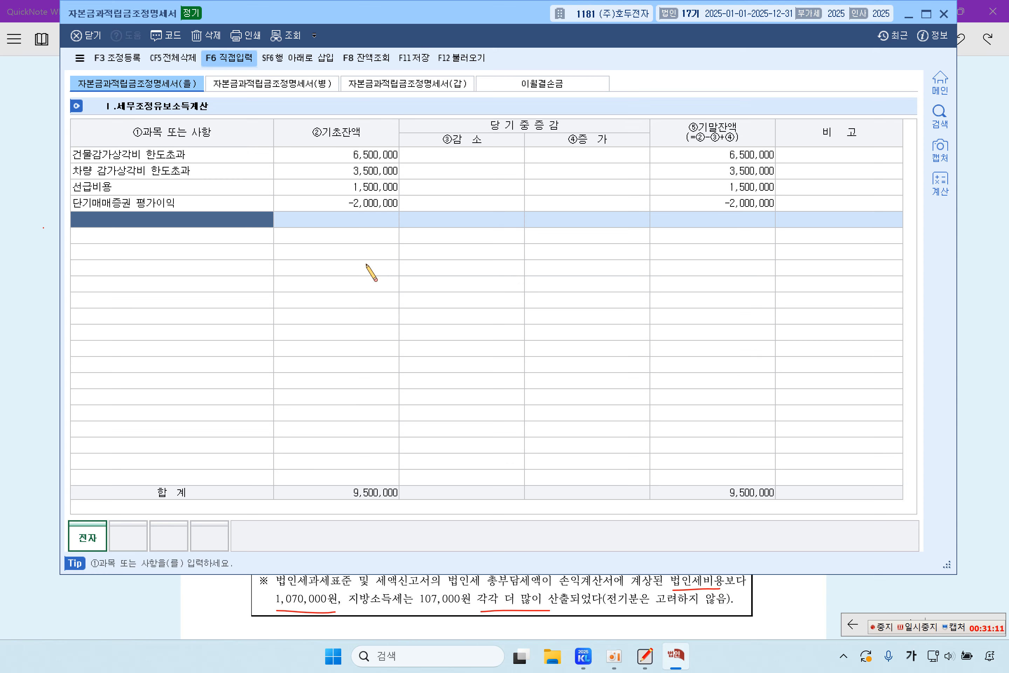
- Check the 기초잔액 total against the 2024 table on the whiteboard and highlight 건물감가상각비 한도초과 with its 3,500,000원 in the 2025 table
click(56, 273)
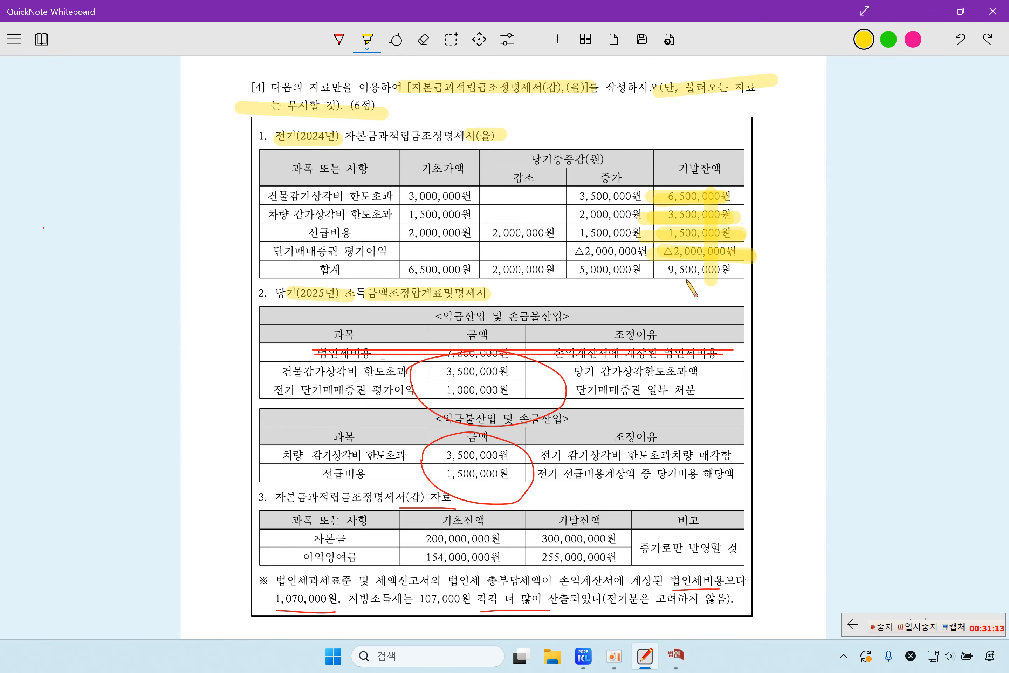
click(677, 655)
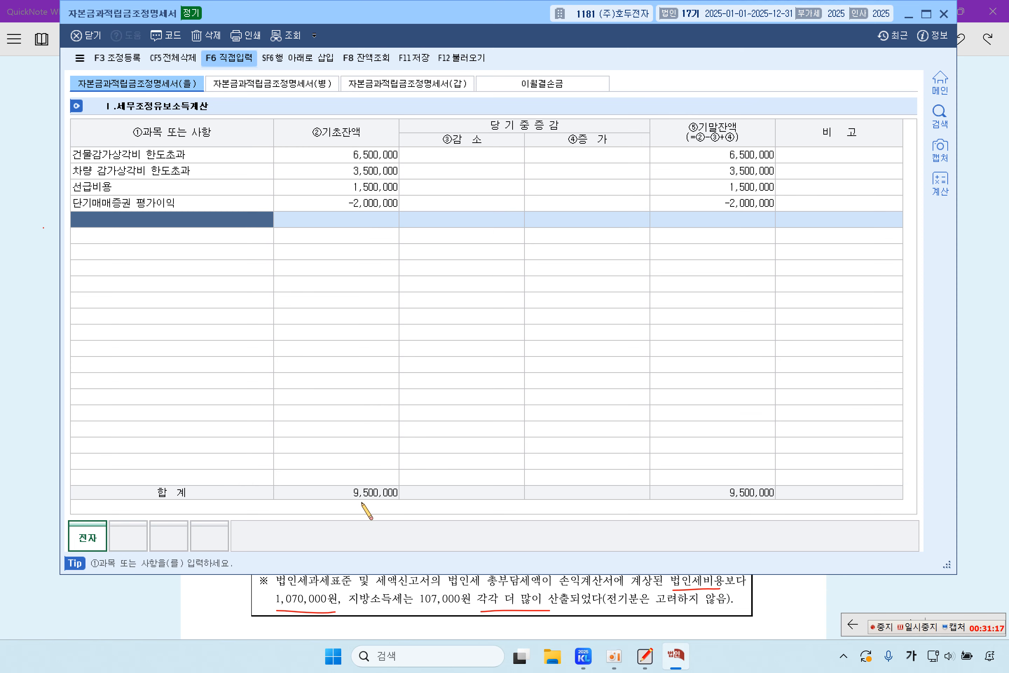
click(31, 357)
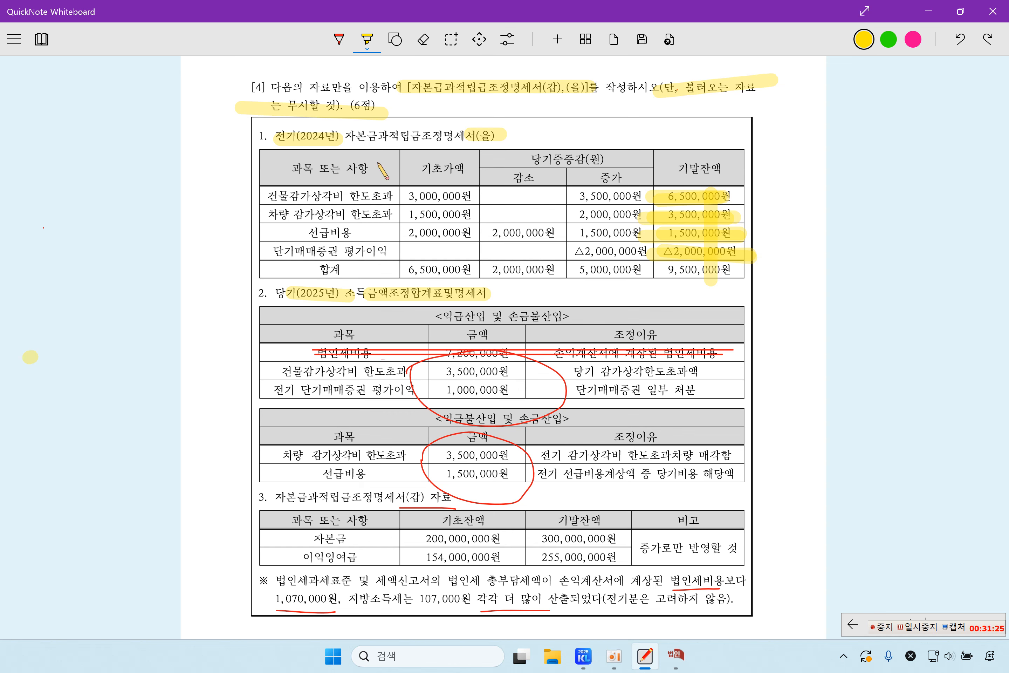
drag(282, 370, 509, 374)
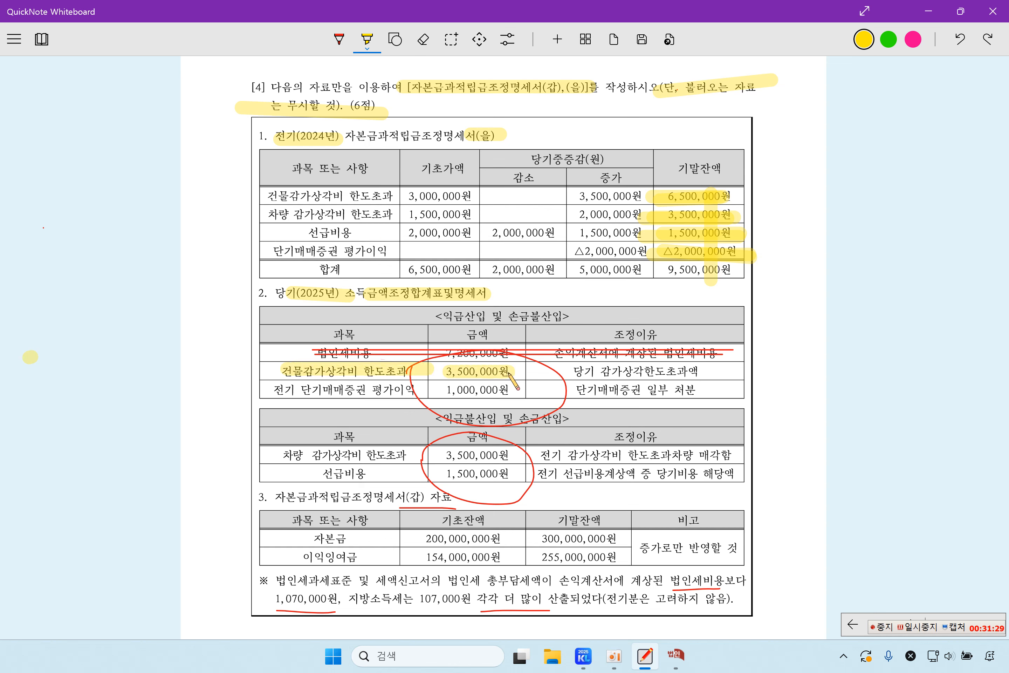
- Return to KcLep and enter 3,500,000 as the 증가 of 건물감가상각비 한도초과
click(693, 666)
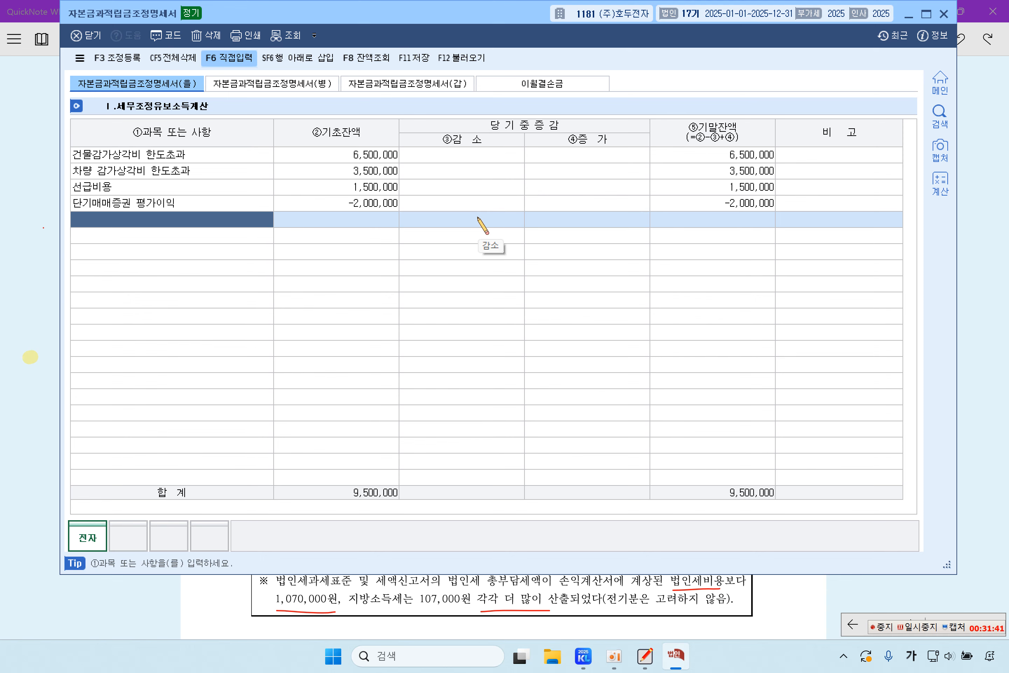
click(223, 155)
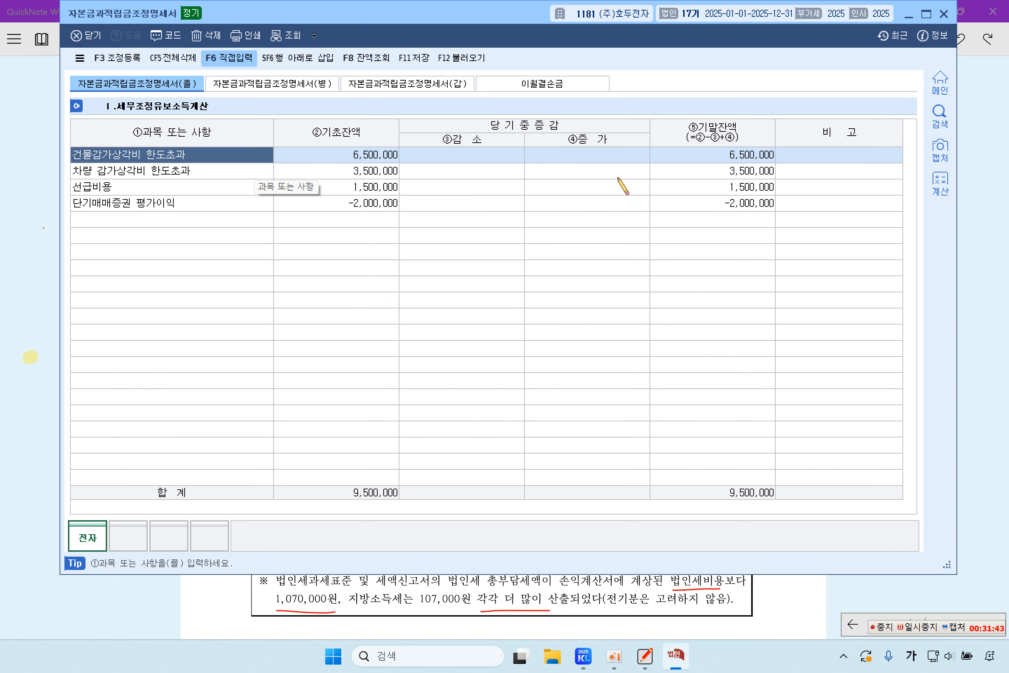
click(610, 157)
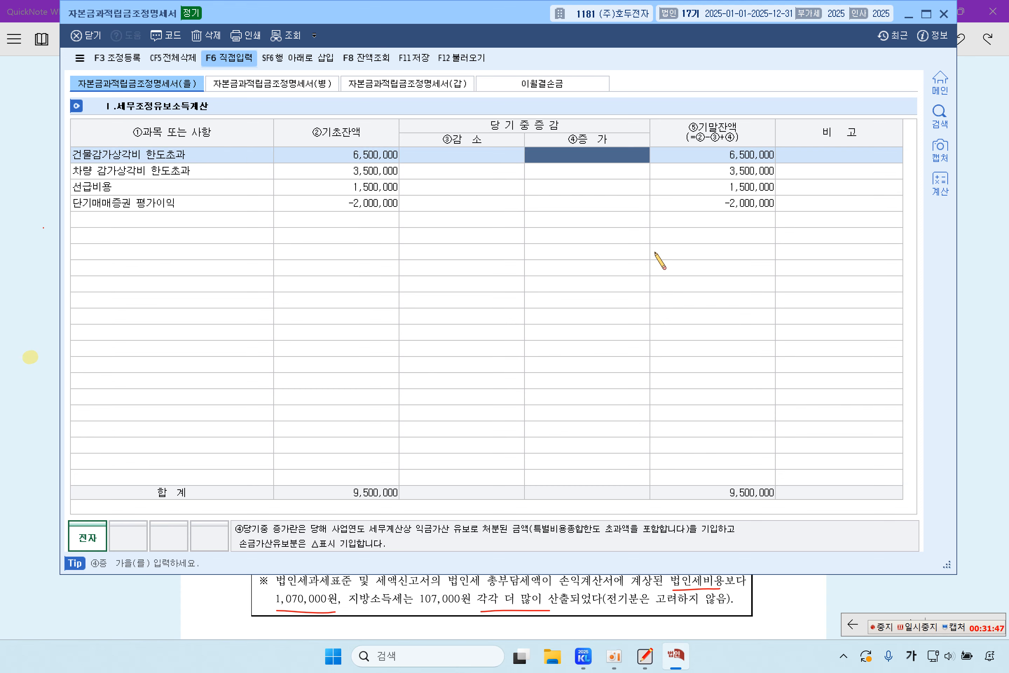
text(3,500,)
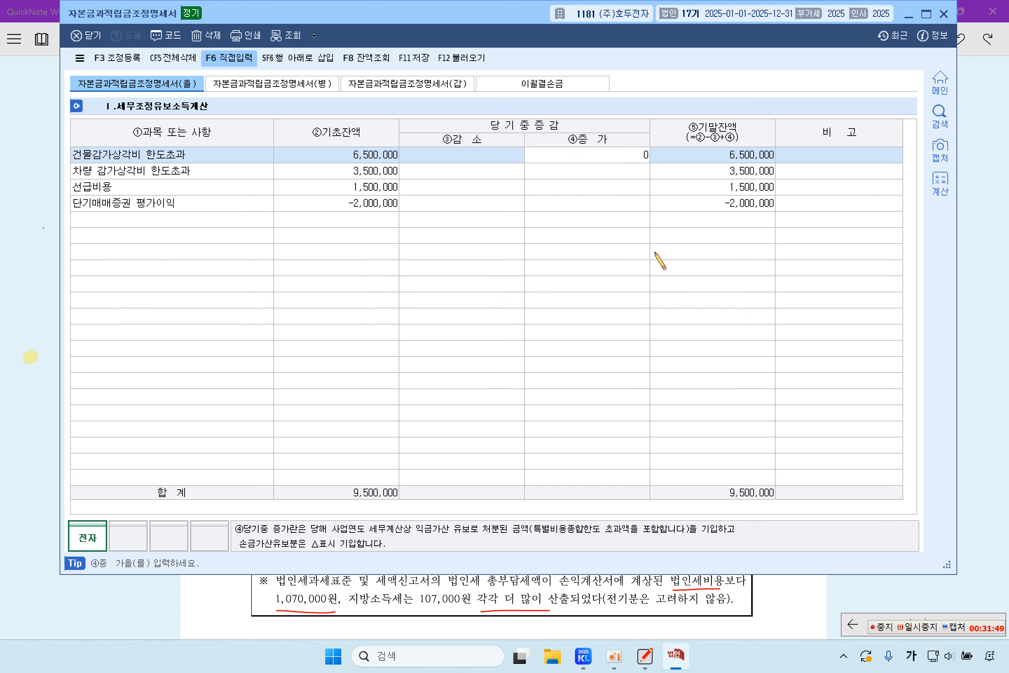
text(000)
key(Return)
key(Return)
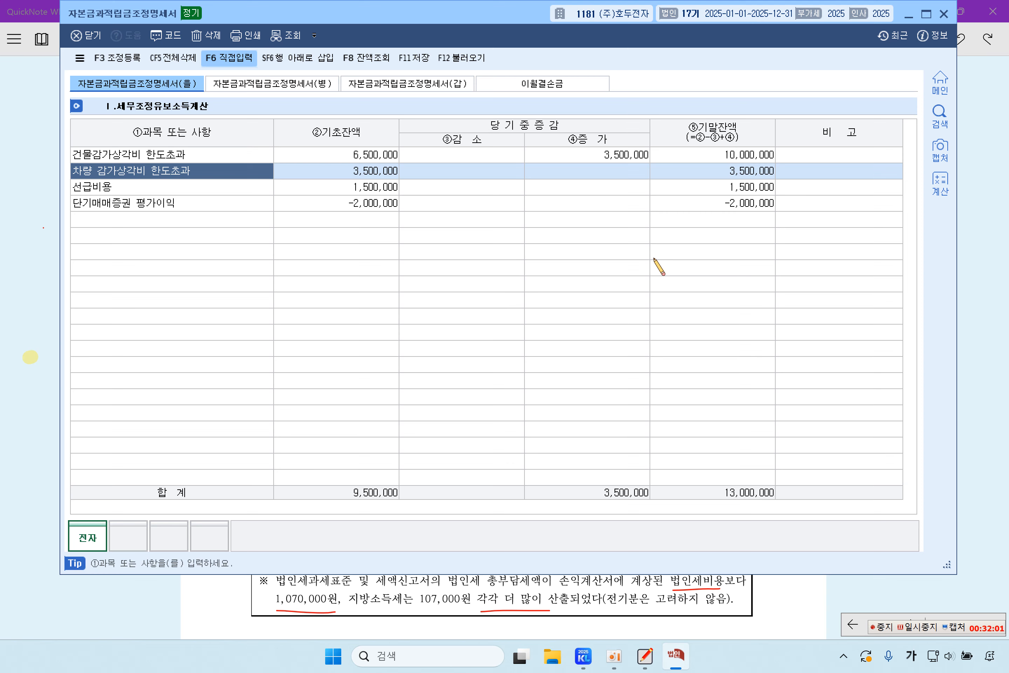
- Switch to the whiteboard and highlight the reason 매매증권 일부 처분 and the 1,000,000원 of 전기 단기매매증권 평가이익
click(37, 258)
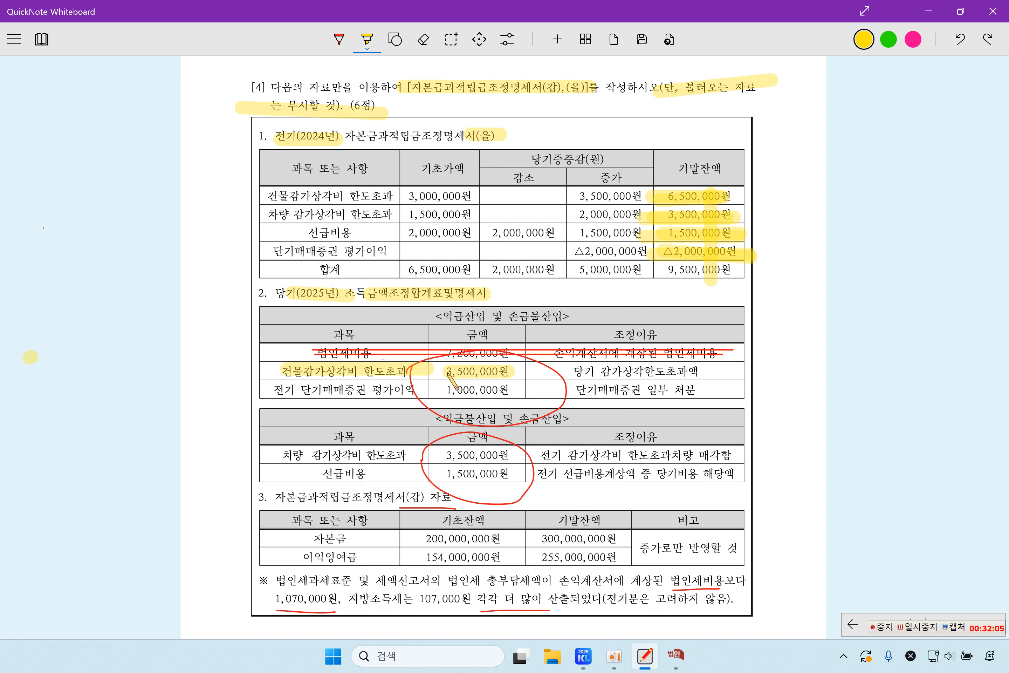
drag(594, 391, 694, 390)
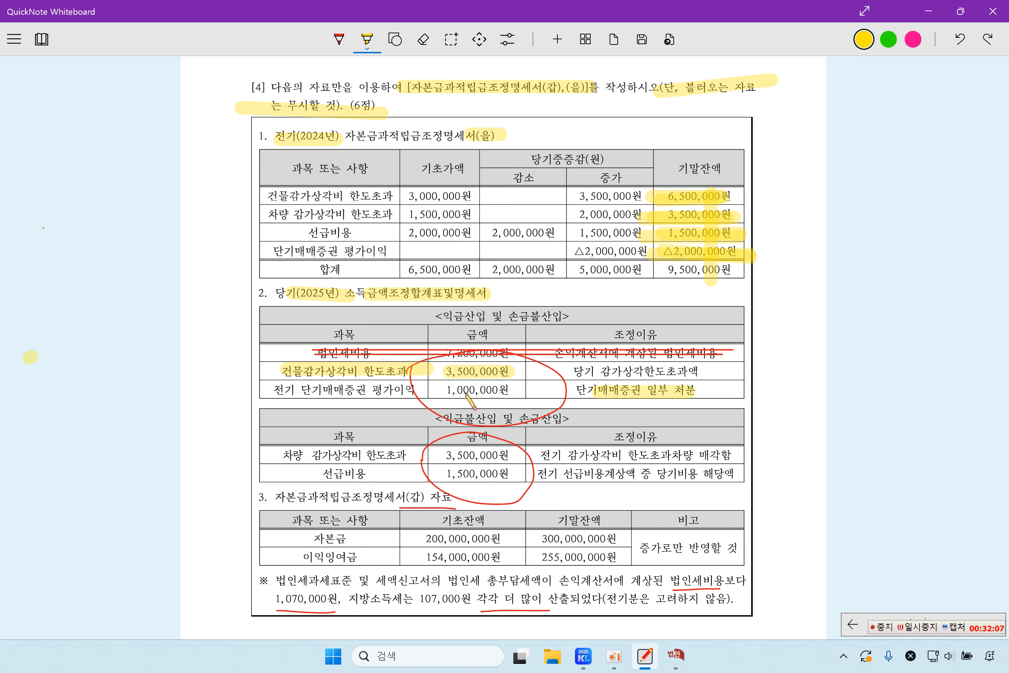
drag(436, 390, 517, 392)
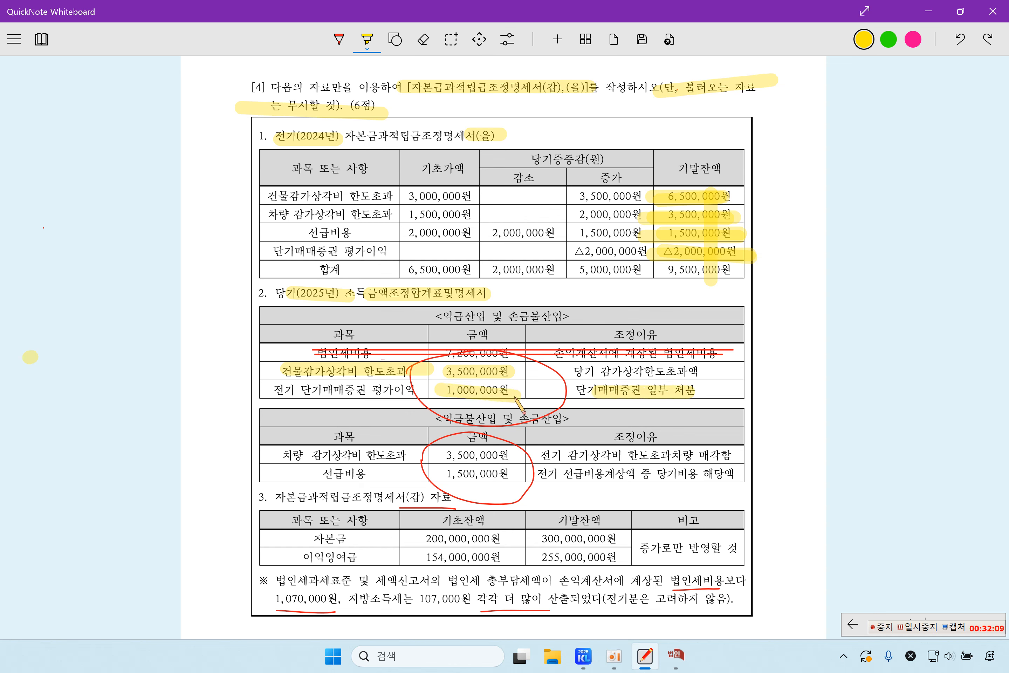
- Return to KcLep and enter -1,000,000 as the 감소 of 단기매매증권 평가이익
click(687, 654)
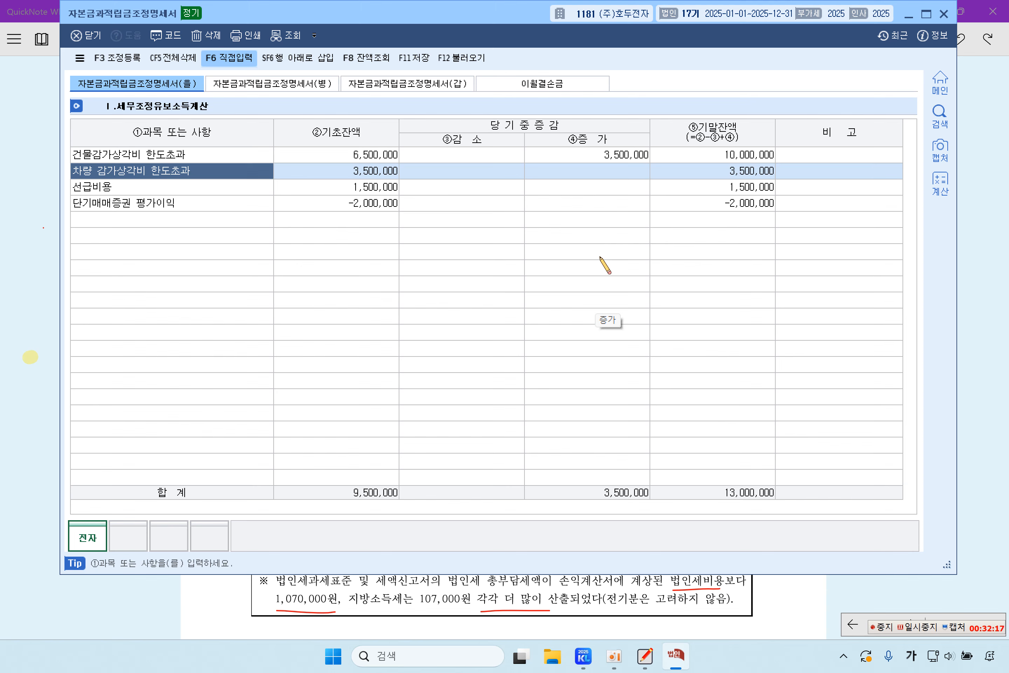
click(460, 204)
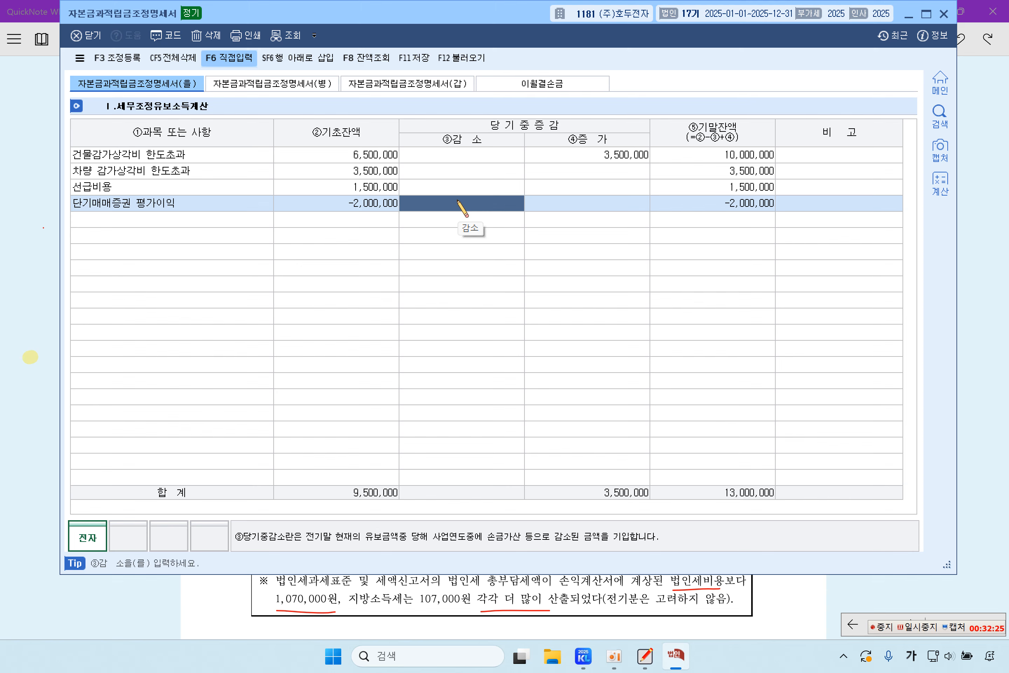
text(-)
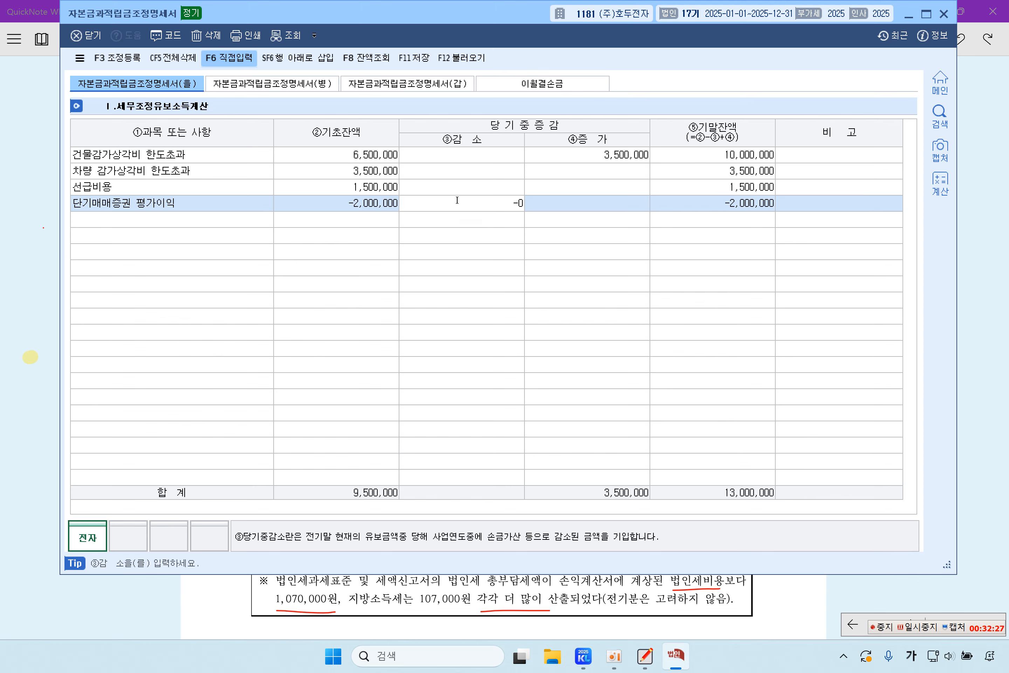
text(1,000,000)
key(Return)
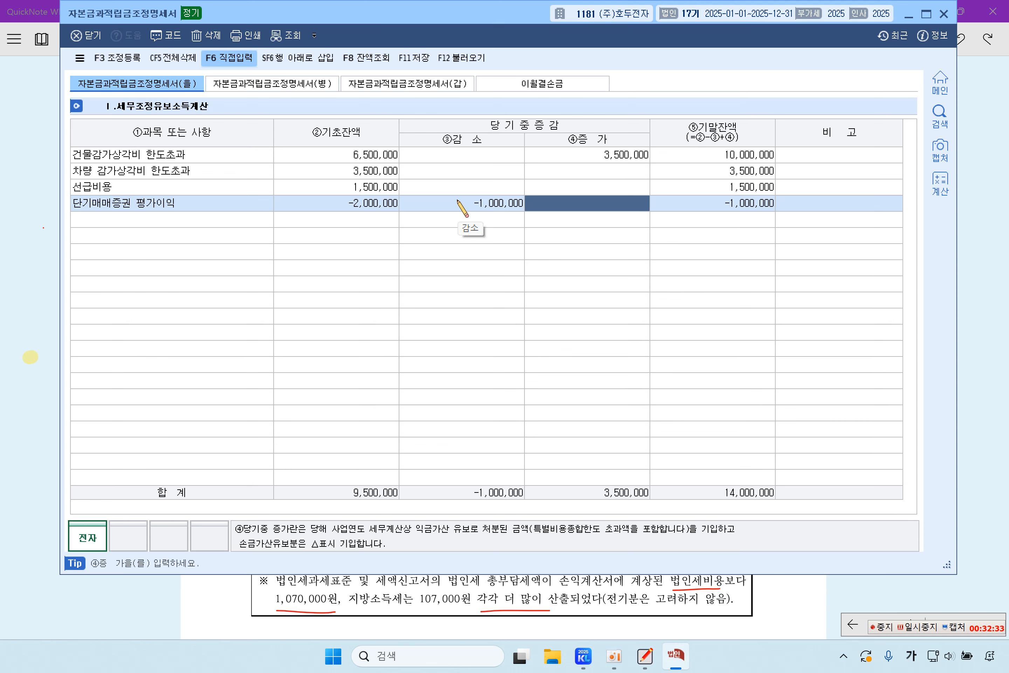
- Highlight the 차량 감가상각비 한도초과 amount of 3,500,000원 on the whiteboard and enter it as that item's 감소 in KcLep
click(16, 223)
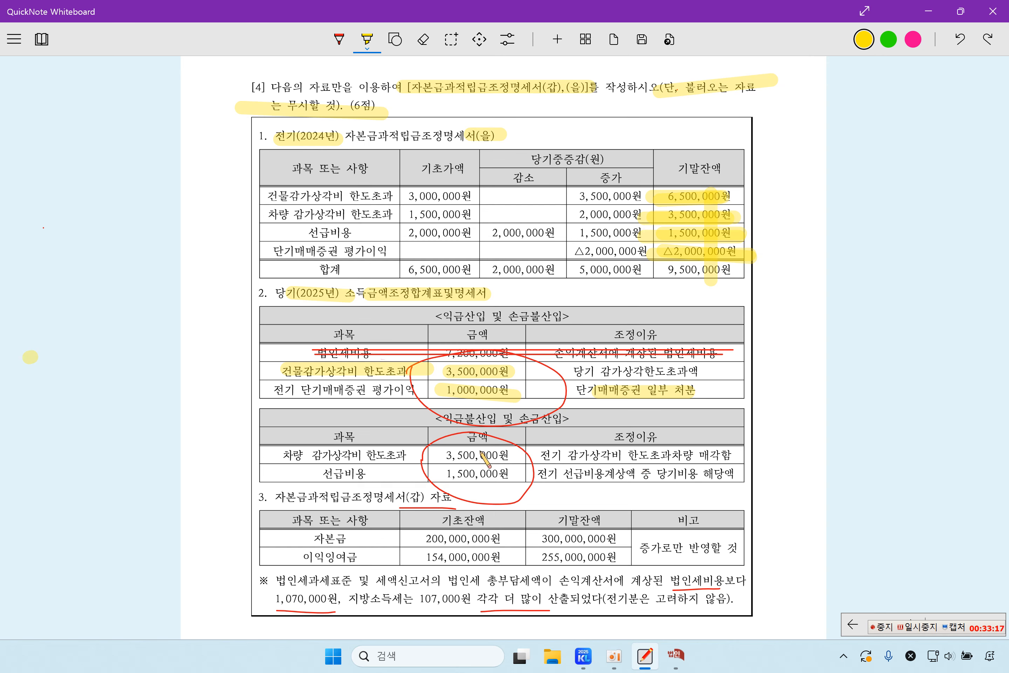
drag(444, 455, 518, 458)
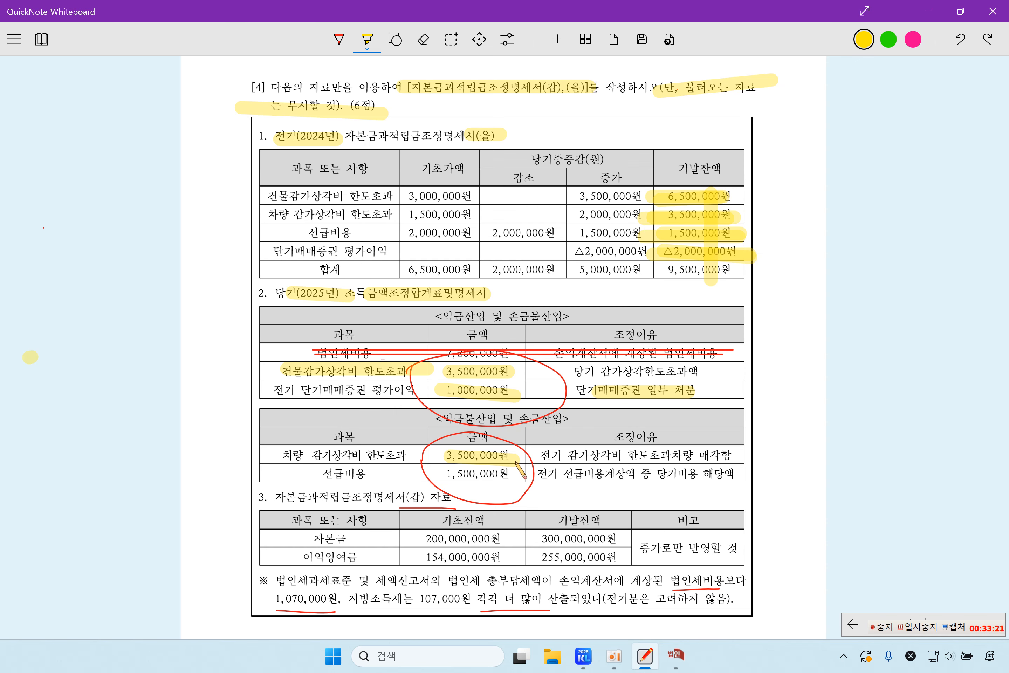
click(676, 655)
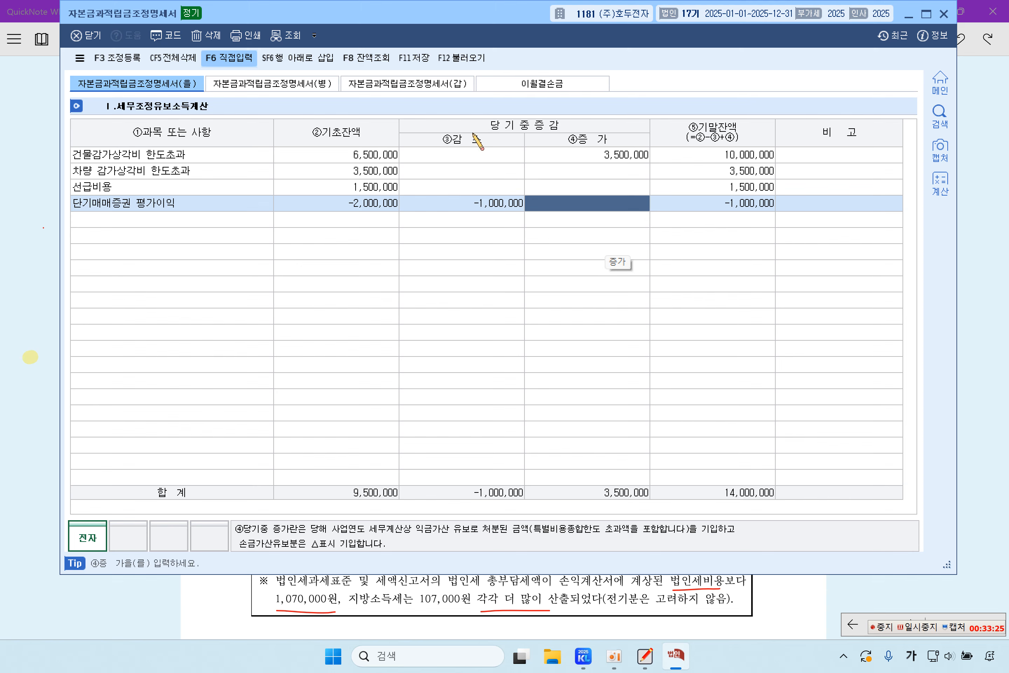
click(465, 171)
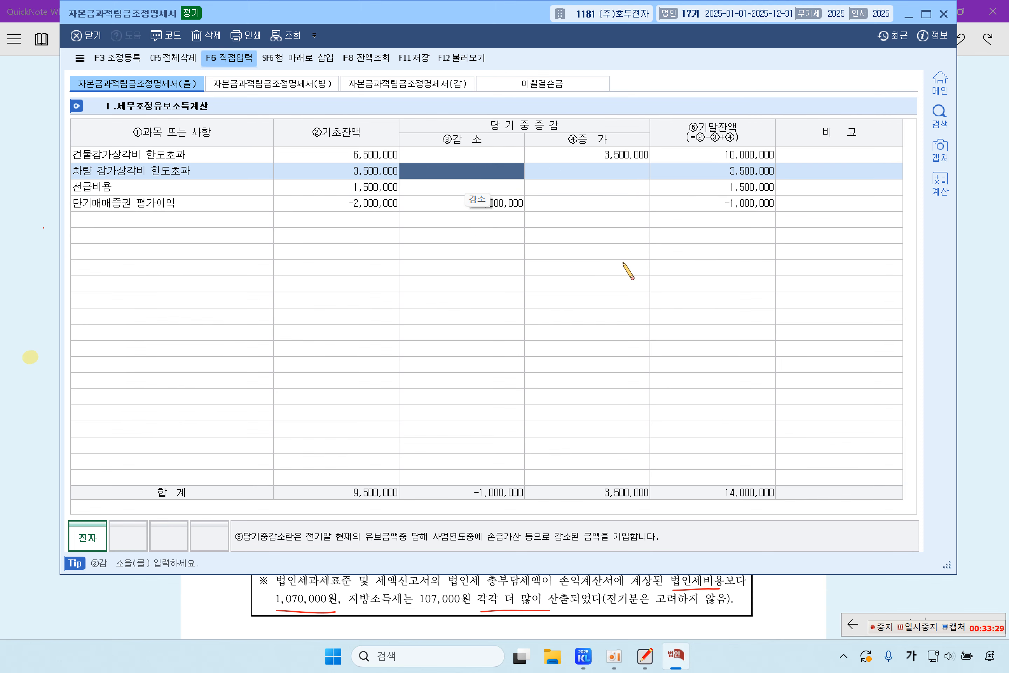
text(35000000)
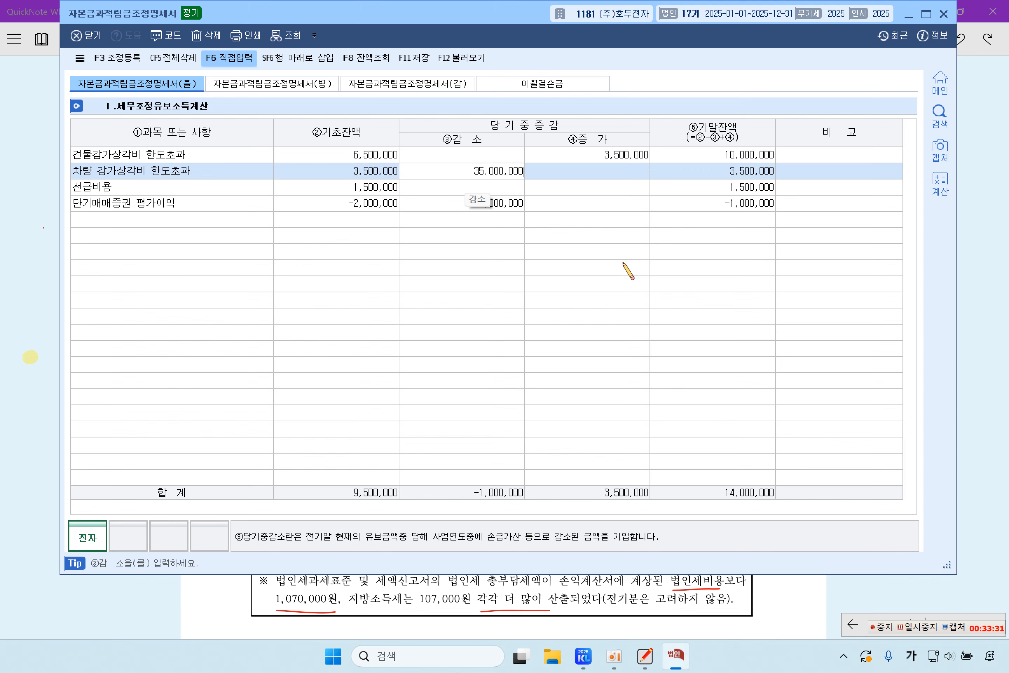
key(Return)
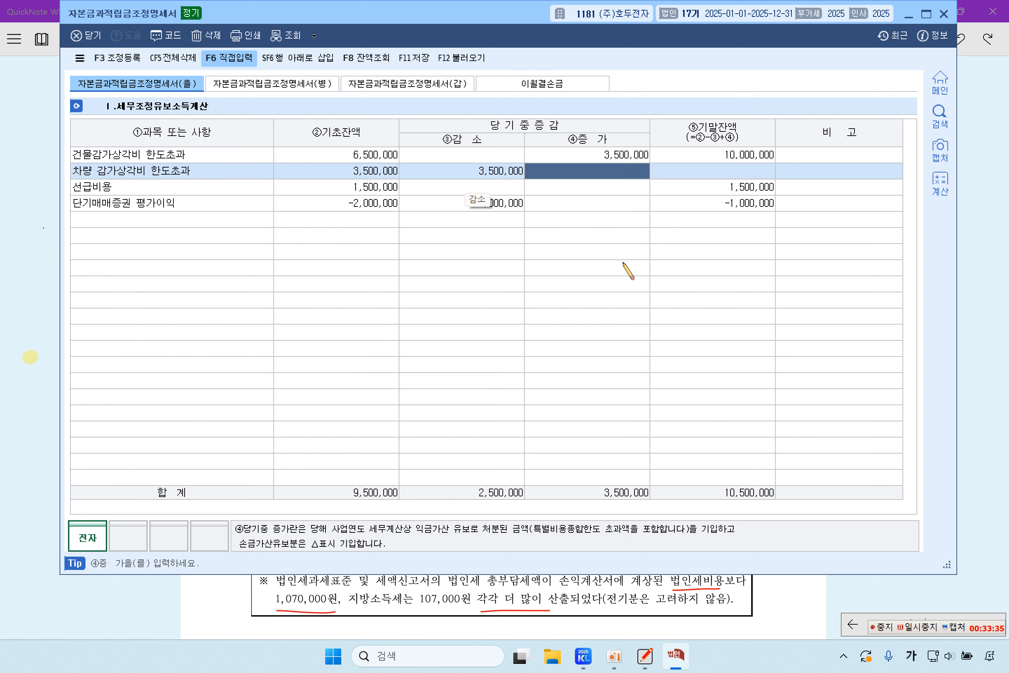
click(499, 172)
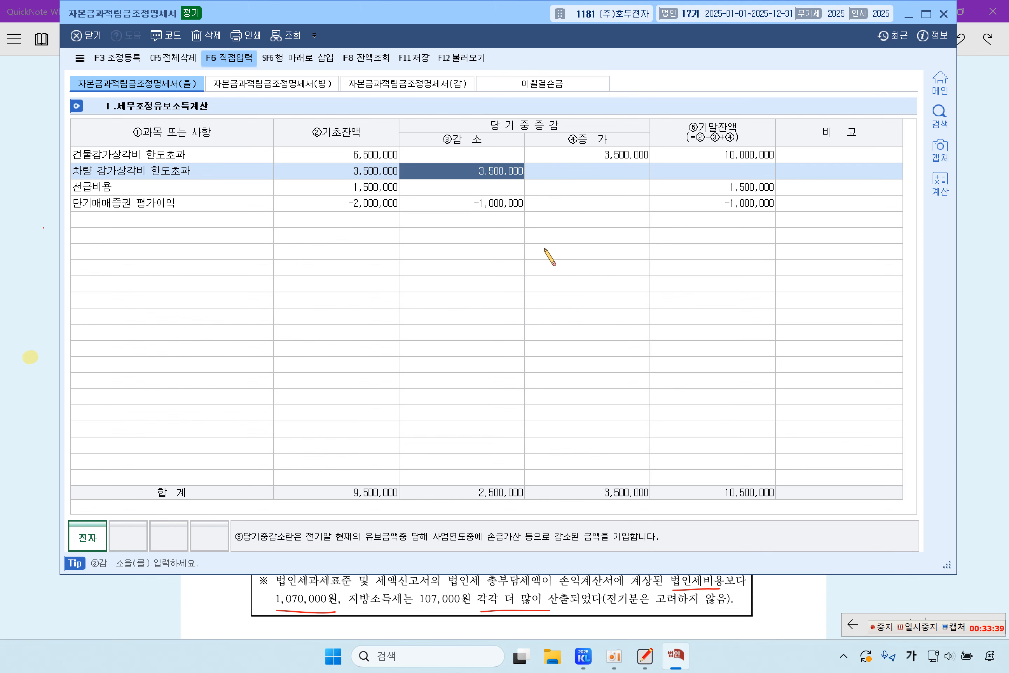
- Switch to the whiteboard and highlight 선급비용, its 1,500,000원 and its 조정이유 in the 손금산입 table
click(48, 280)
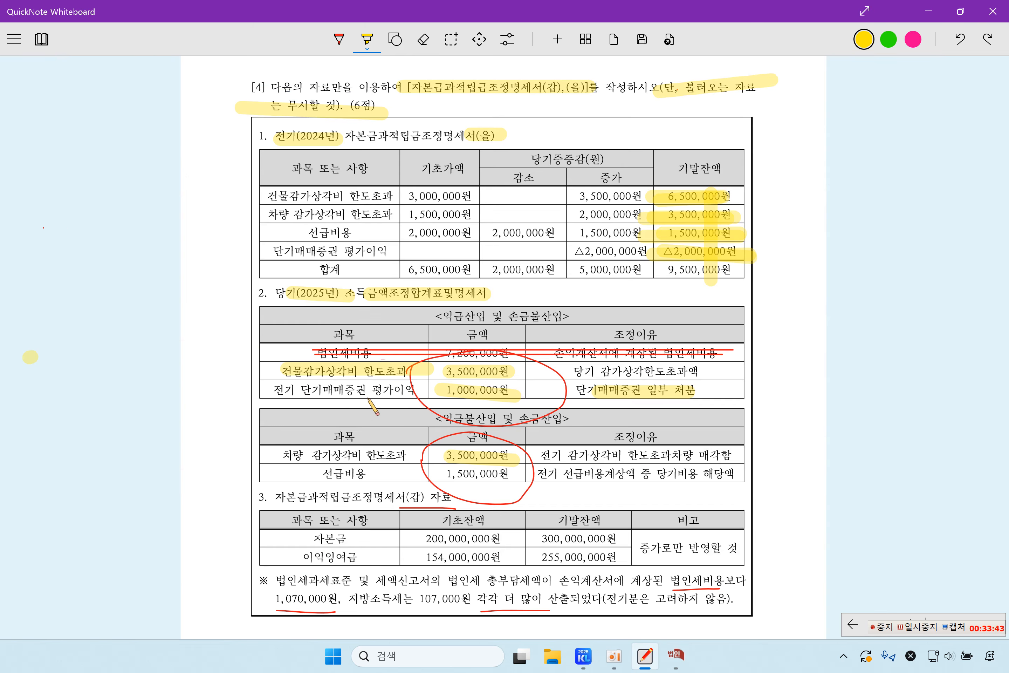
click(328, 473)
drag(332, 472, 733, 475)
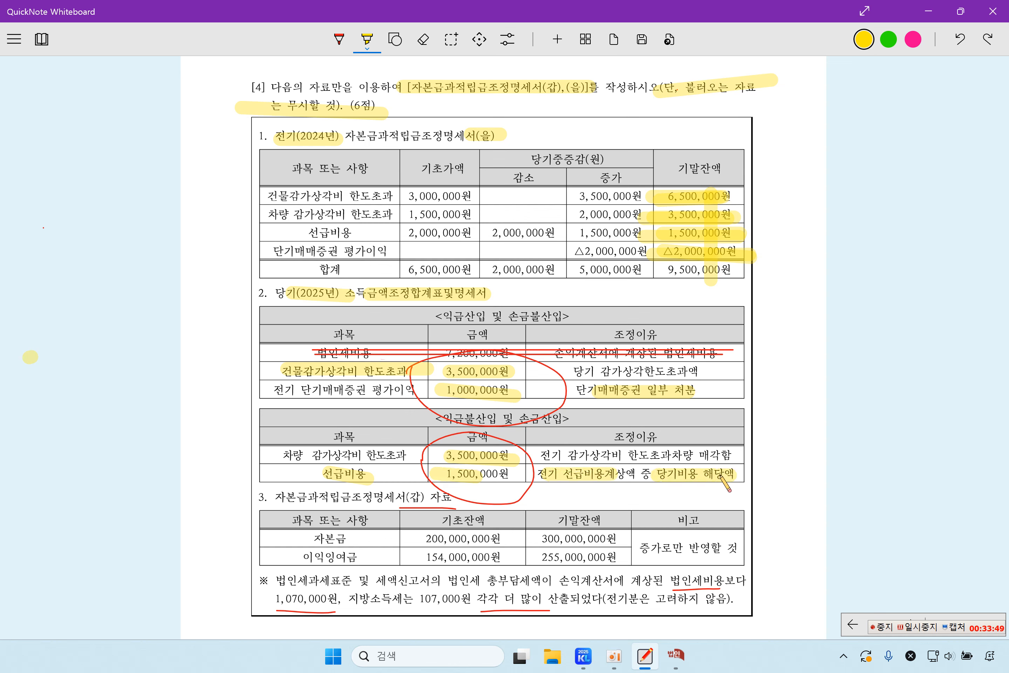
- Return to KcLep and enter 1,500,000 as the 감소 of 선급비용
click(677, 654)
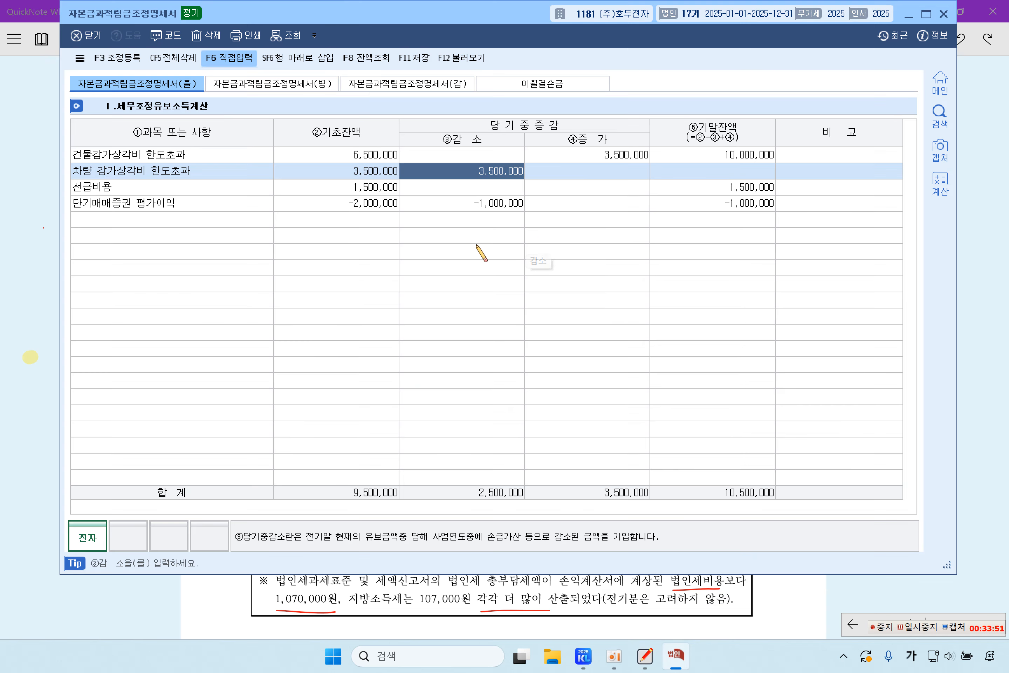
click(503, 187)
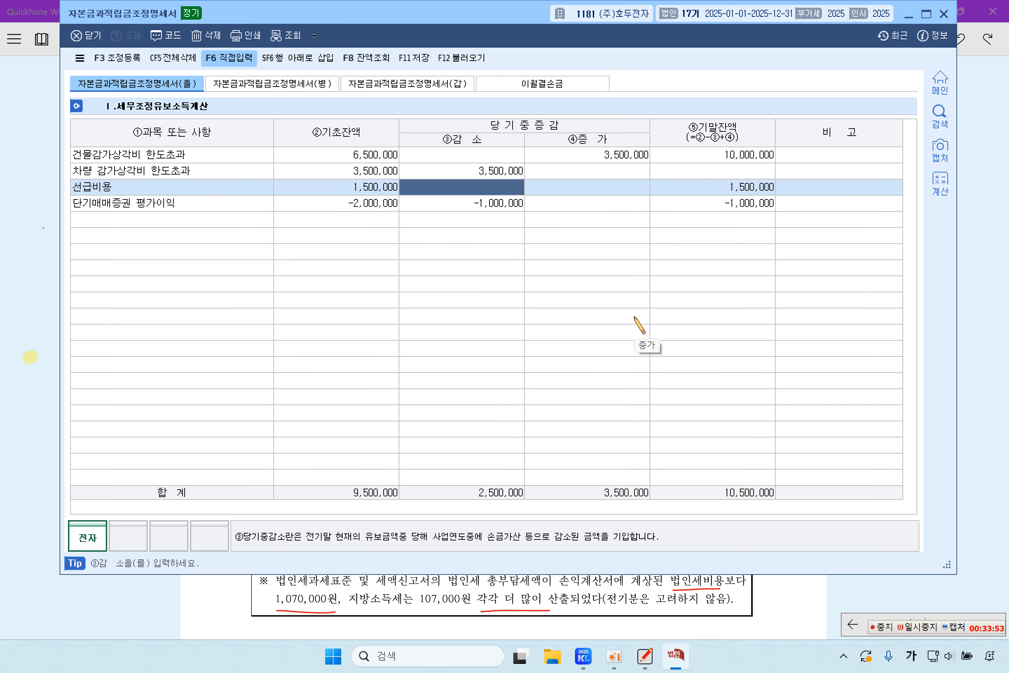
text(1500)
key(Return)
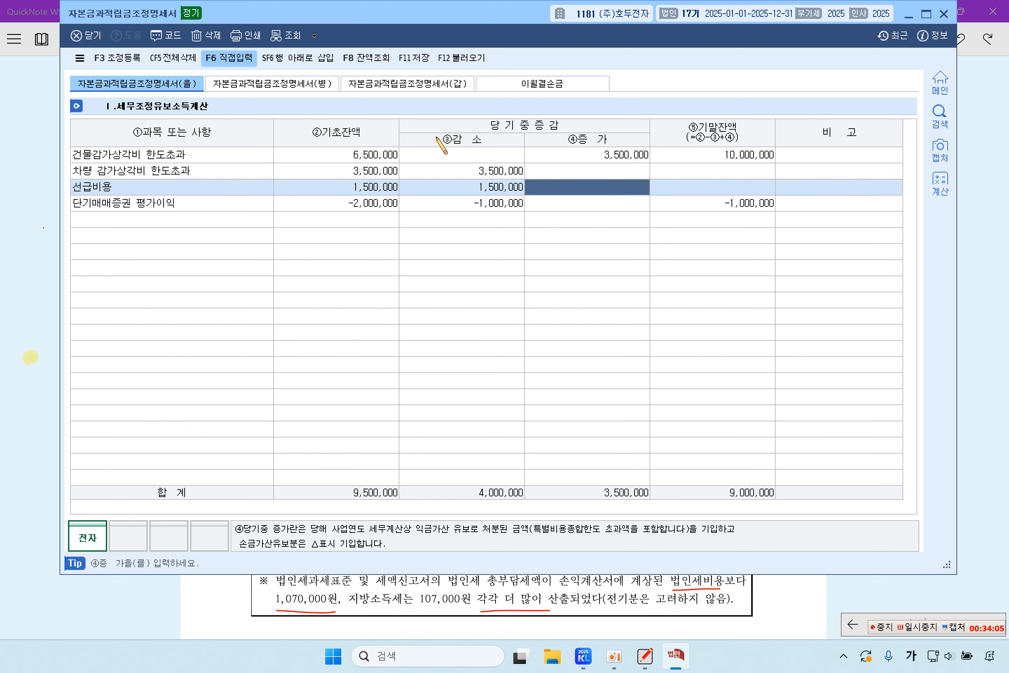
- Open the 자본금과적립금조정명세서(갑) form, mark the 자본금 row of its source data on the whiteboard, and return to KcLep
click(445, 83)
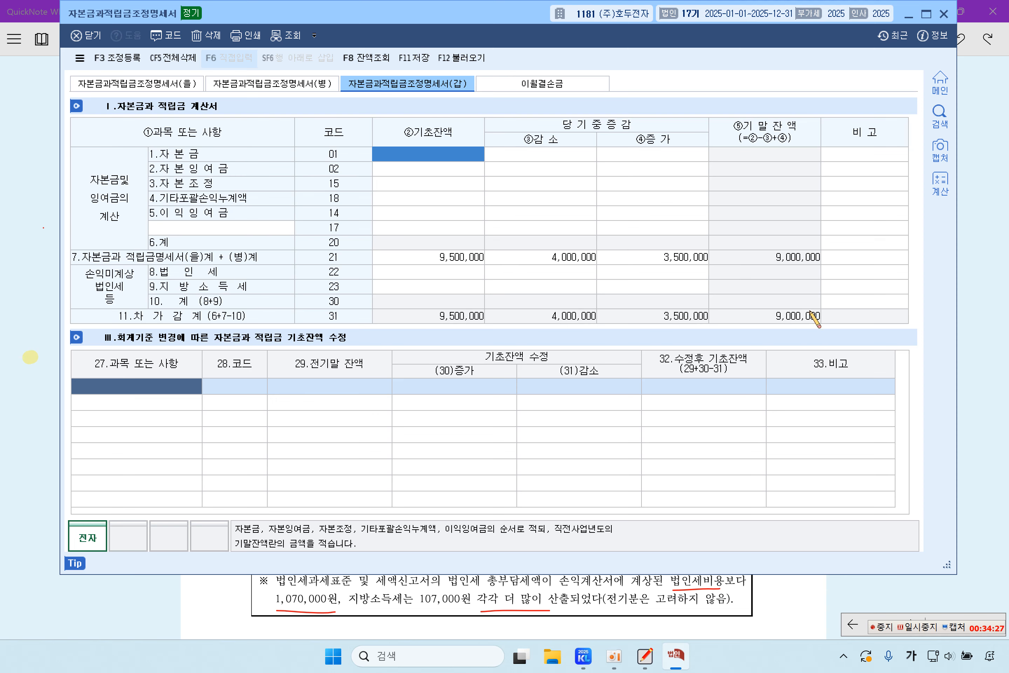
click(987, 309)
scroll(612, 449, down, 2)
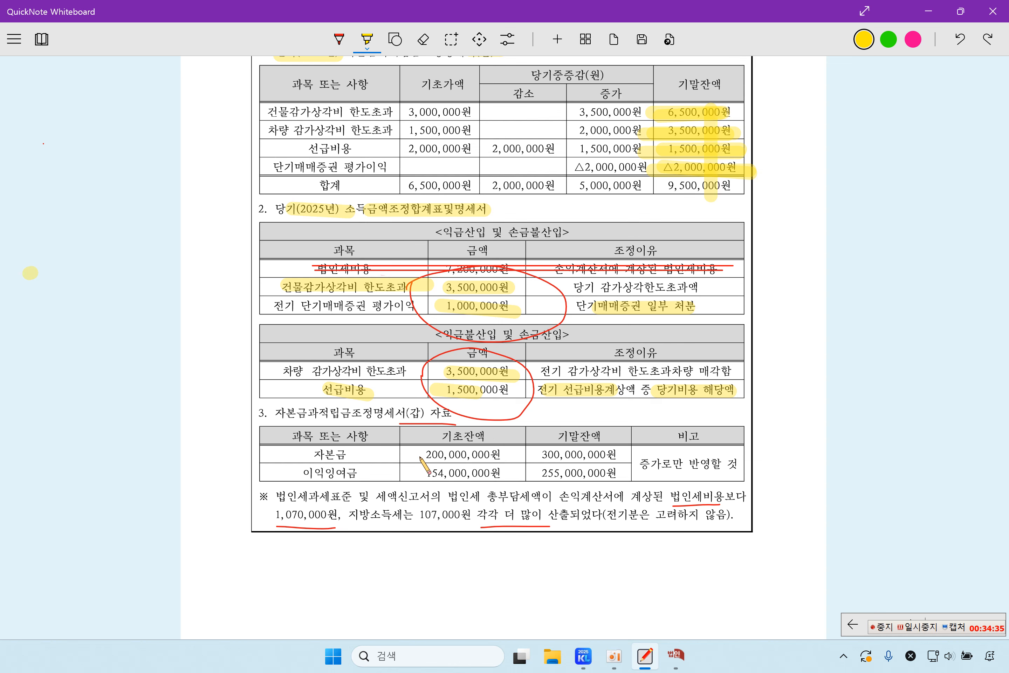
mouse_move(420, 456)
mouse_down()
mouse_move(614, 453)
mouse_move(655, 466)
mouse_move(736, 466)
mouse_up()
click(676, 655)
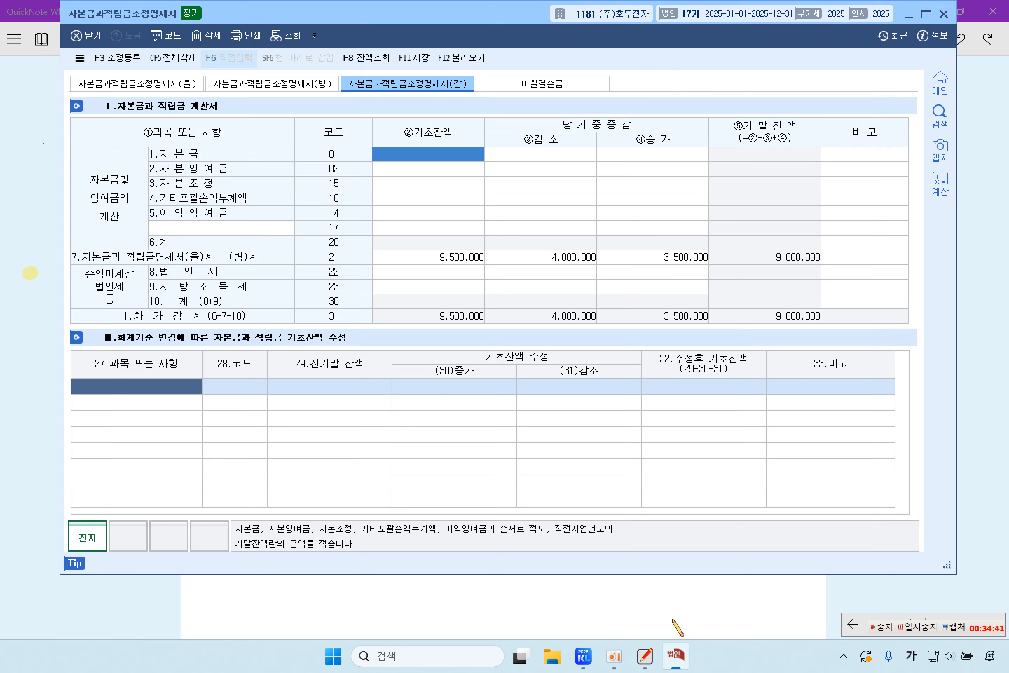
- Enter 200,000,000 as the 기초잔액 and 100,000,000 as the 증가 of 자본금 in the (갑) form
text(3)
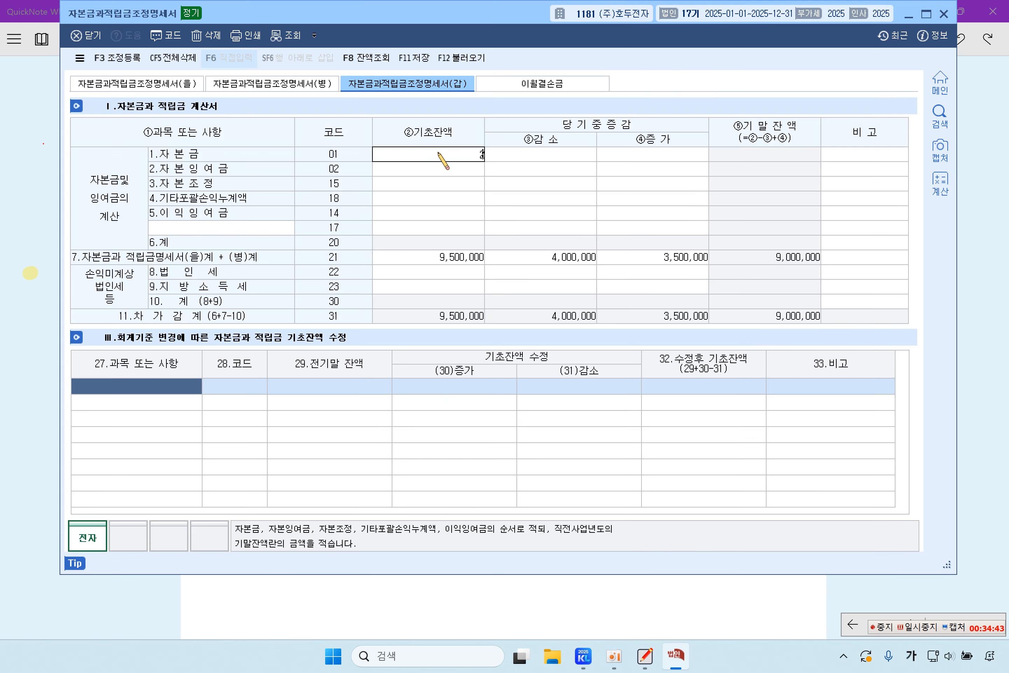
text(00000000)
key(Return)
key(Return)
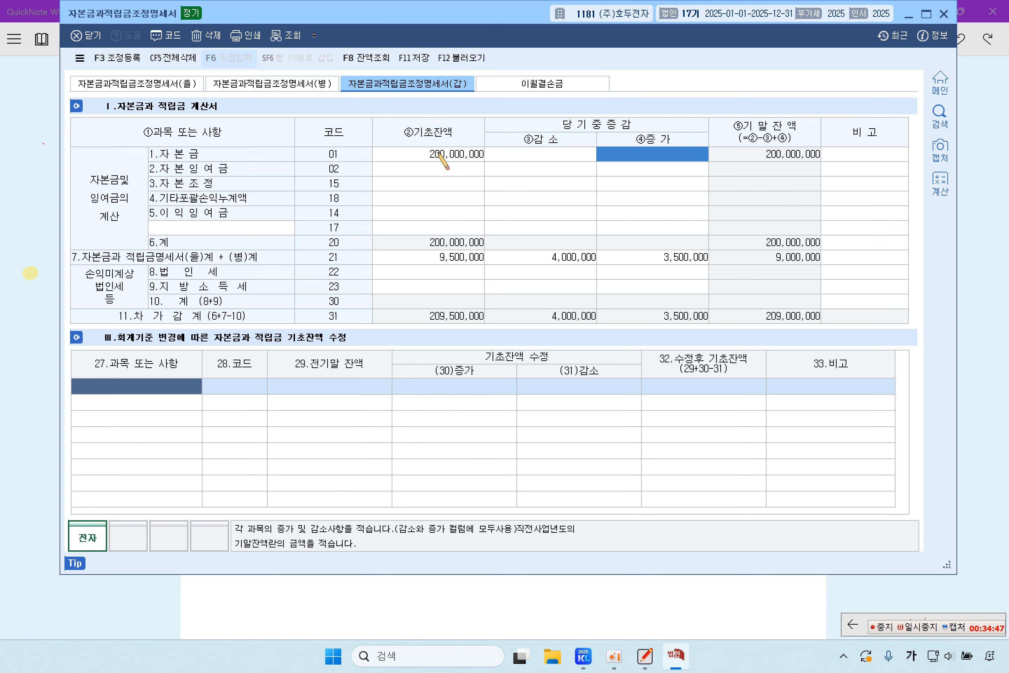
text(100,000,000)
key(Return)
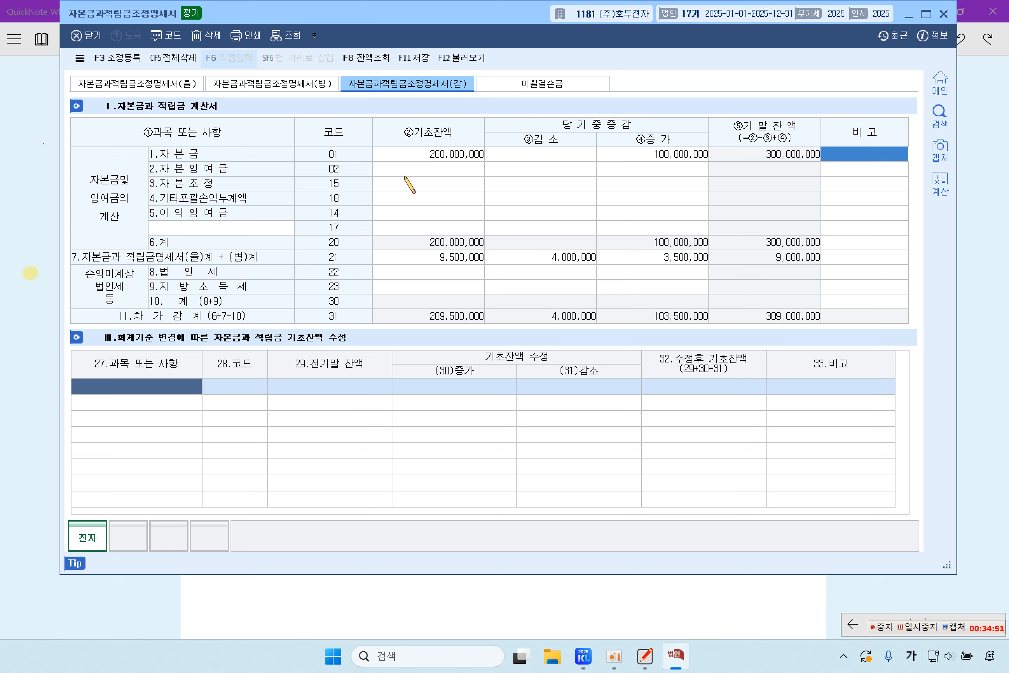
- Switch to the whiteboard, highlight the 이익잉여금 amounts of 154,000,000원 and 255,000,000원, and return to KcLep
click(43, 228)
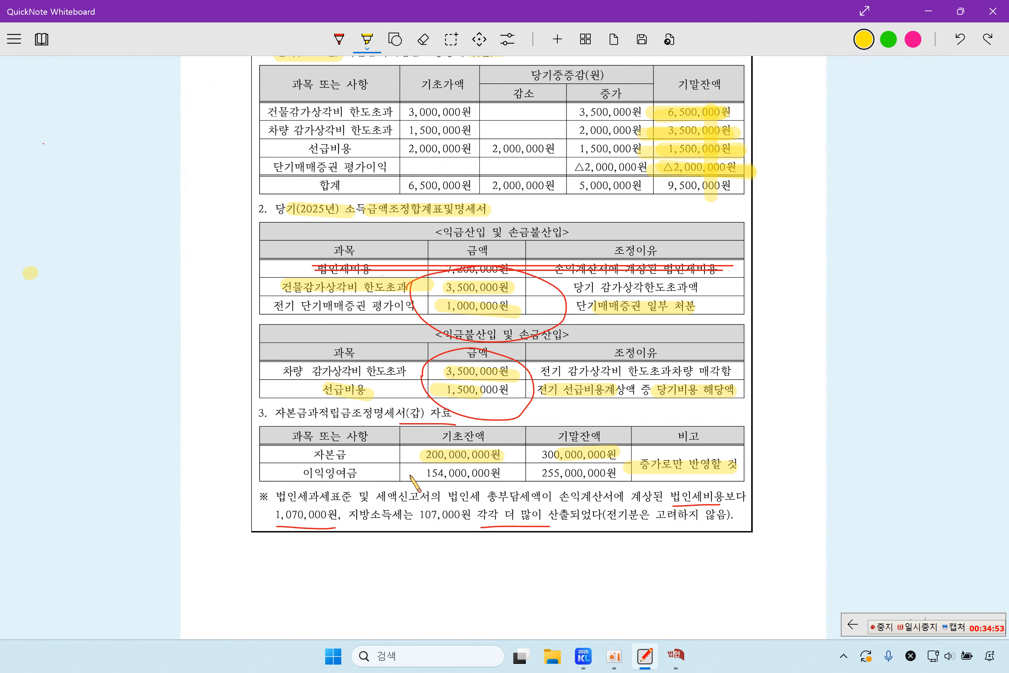
drag(412, 475, 617, 476)
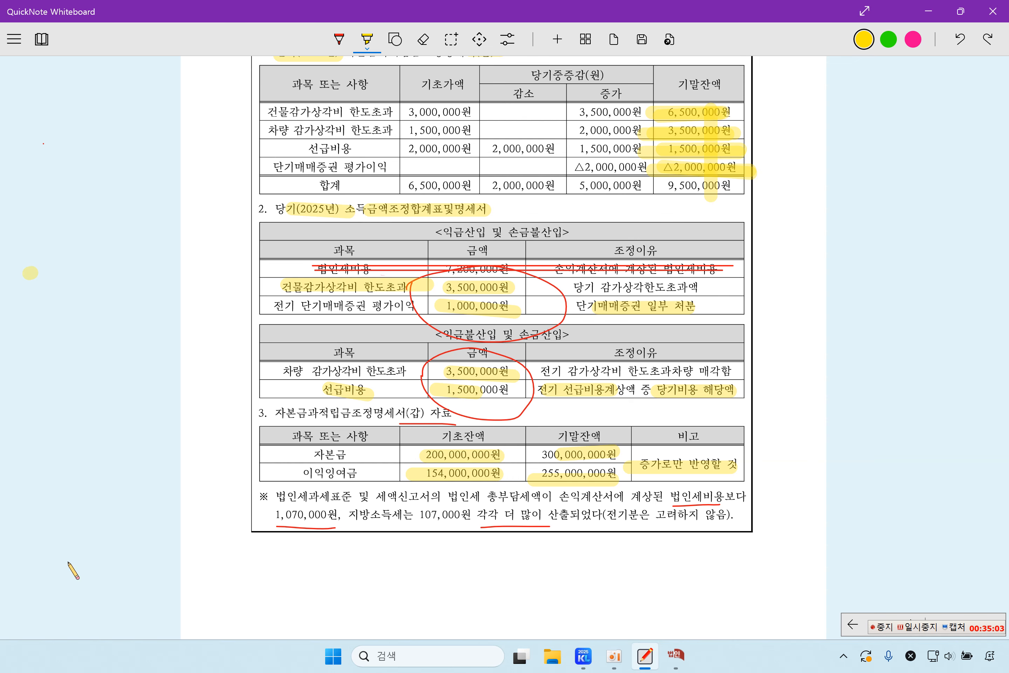
click(686, 661)
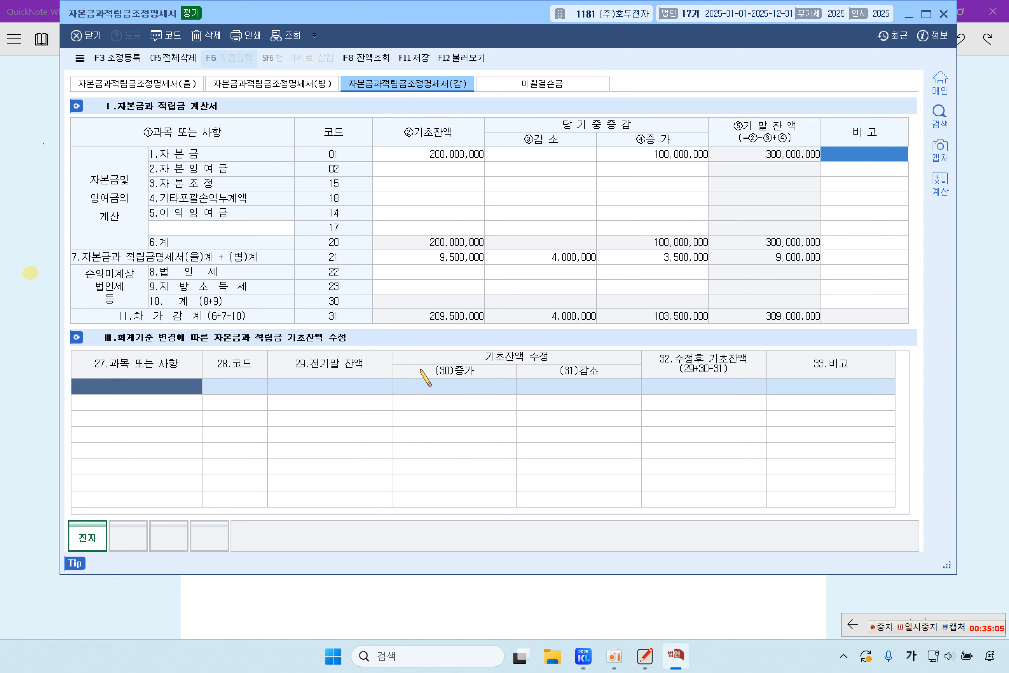
- Enter 154,000,000 as the 기초잔액 and 101,000,000 as the 증가 of 이익잉여금
click(447, 212)
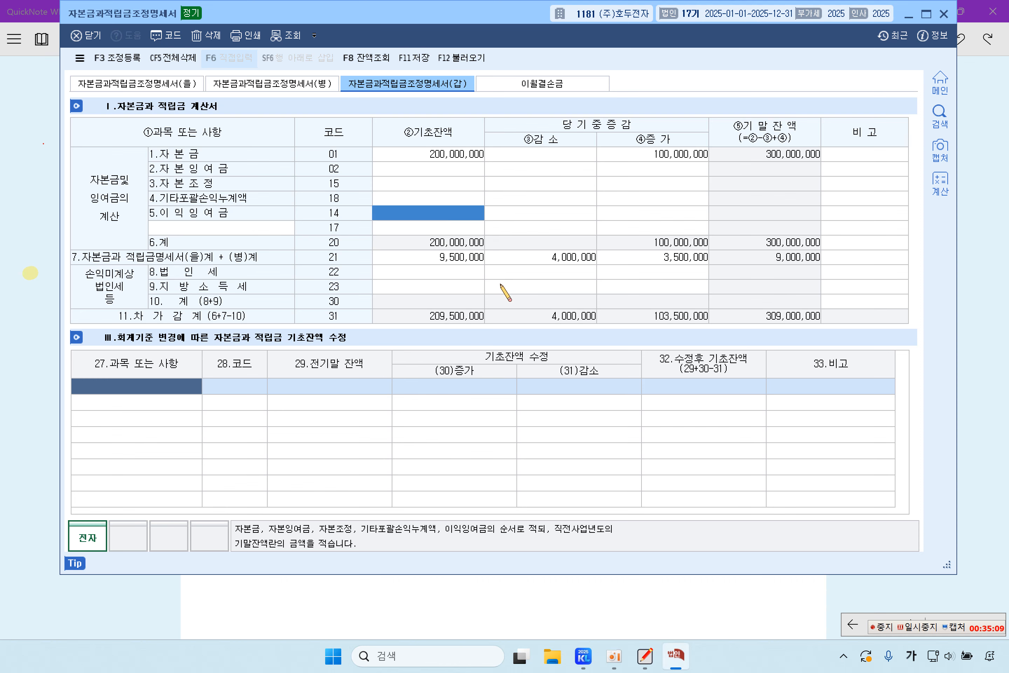
text(1)
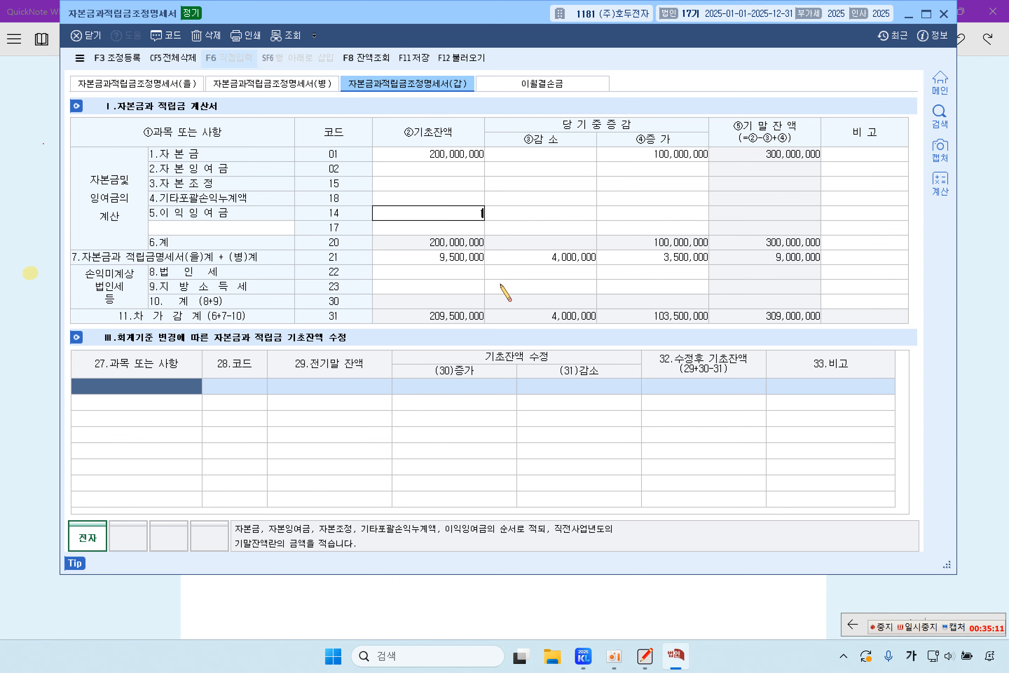
text(54,000,000)
key(Return)
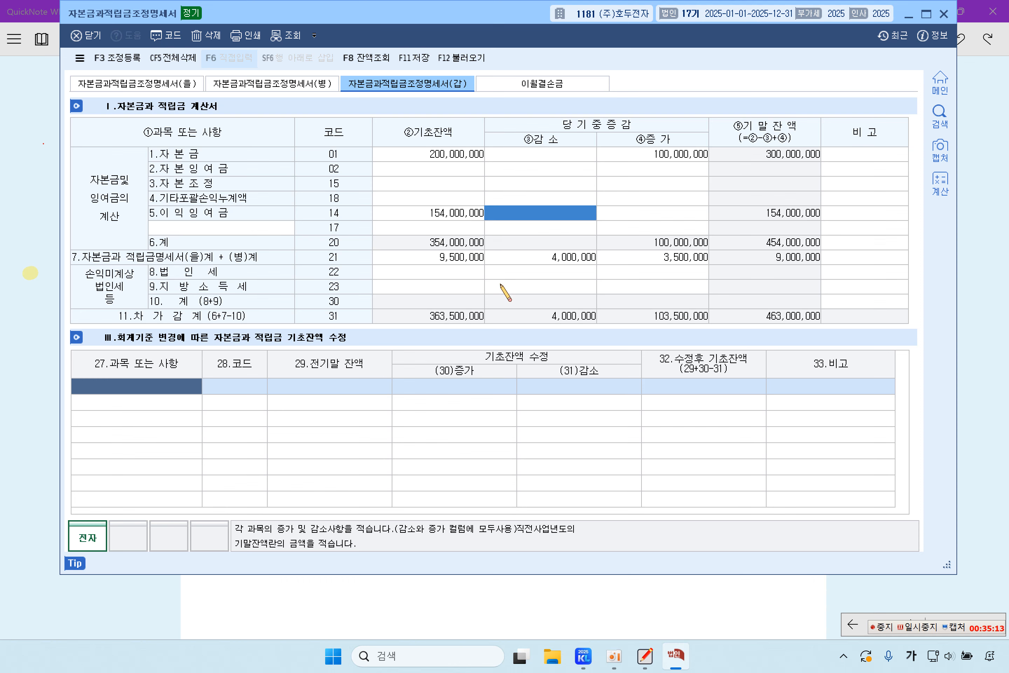
key(Return)
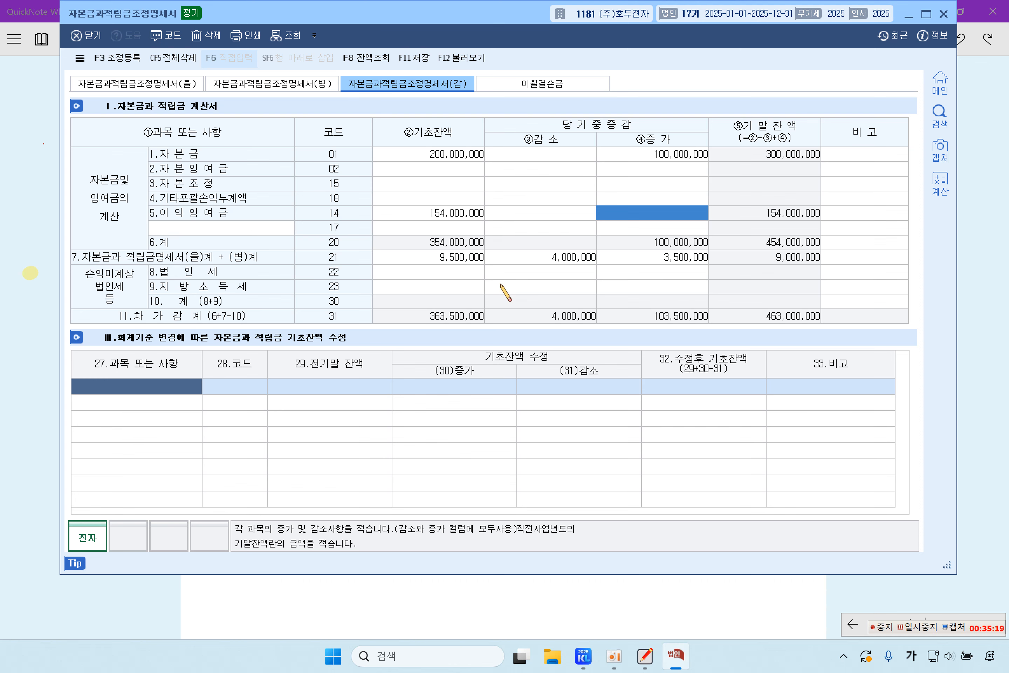
text(101,000,000)
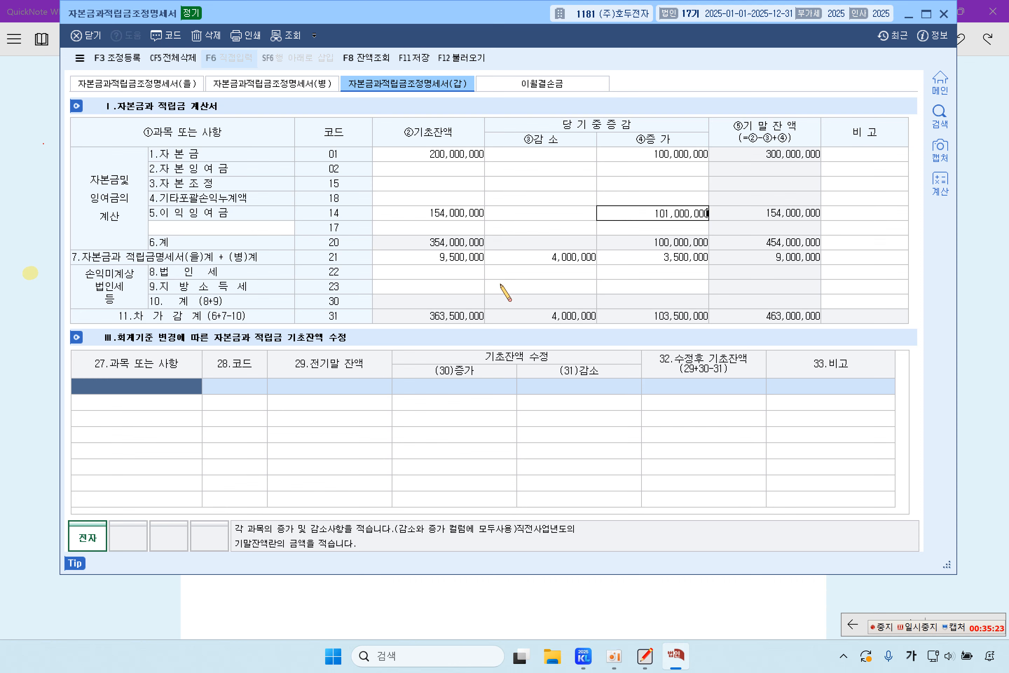
key(Return)
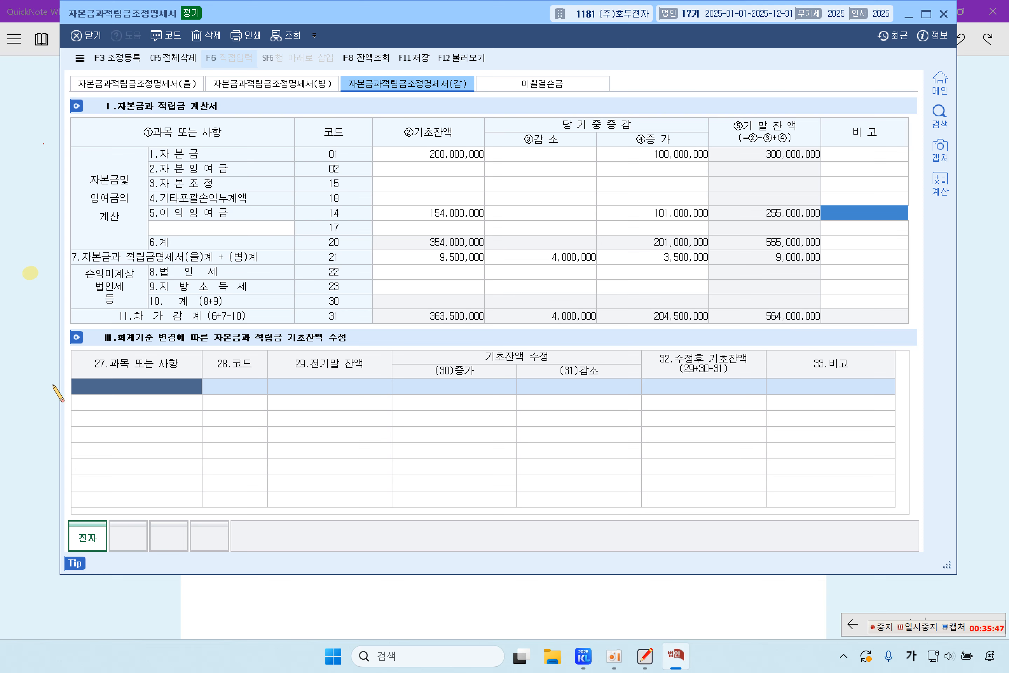
- On the whiteboard, highlight the note's 손익계산서에 계상된 법인세비용, 1,070,000원 and 더 많이 산출되었다, and return to KcLep
click(34, 386)
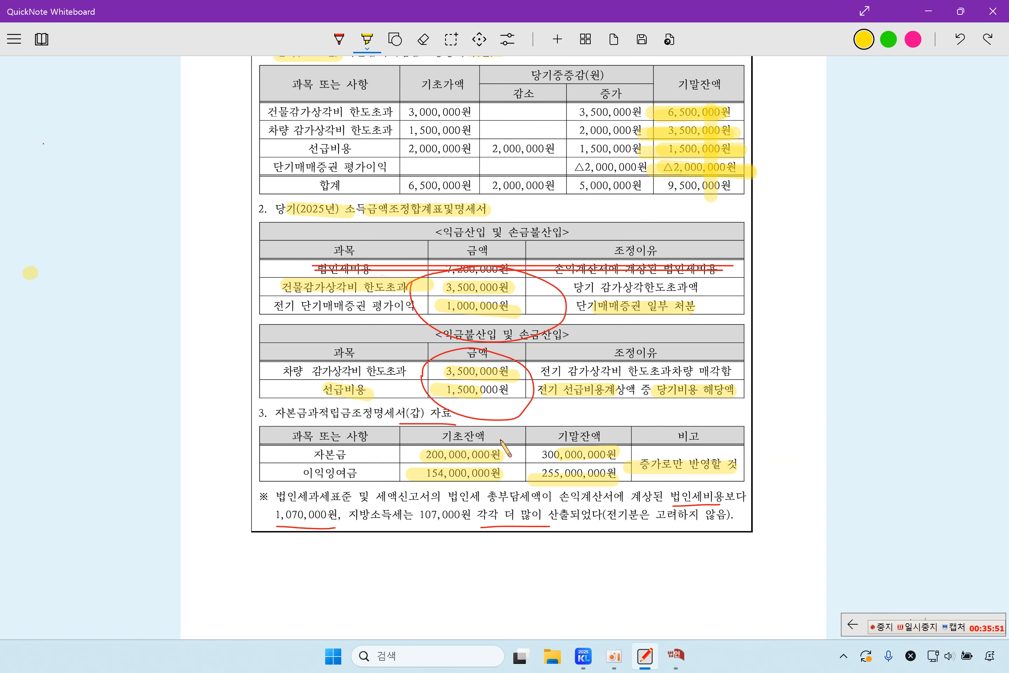
scroll(518, 447, down, 4)
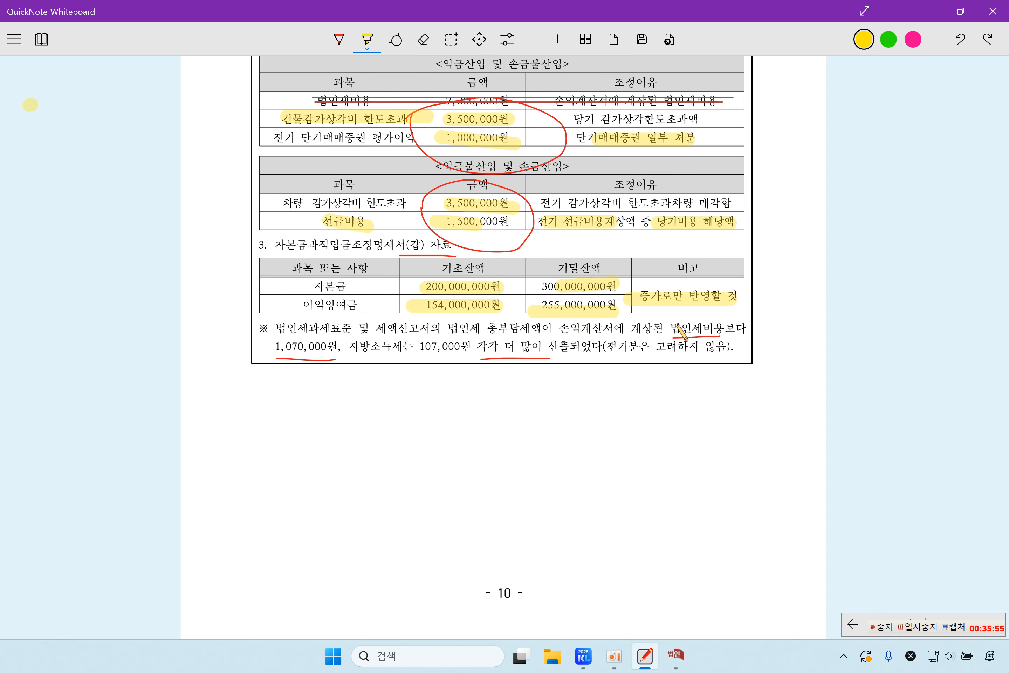
drag(561, 329, 723, 335)
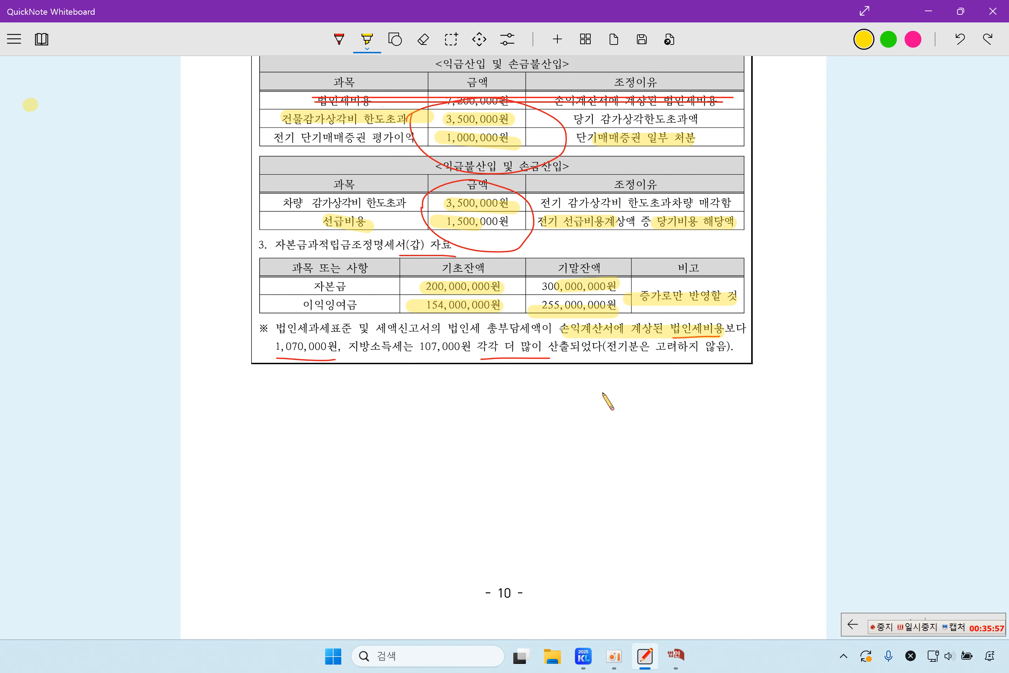
drag(271, 345, 338, 347)
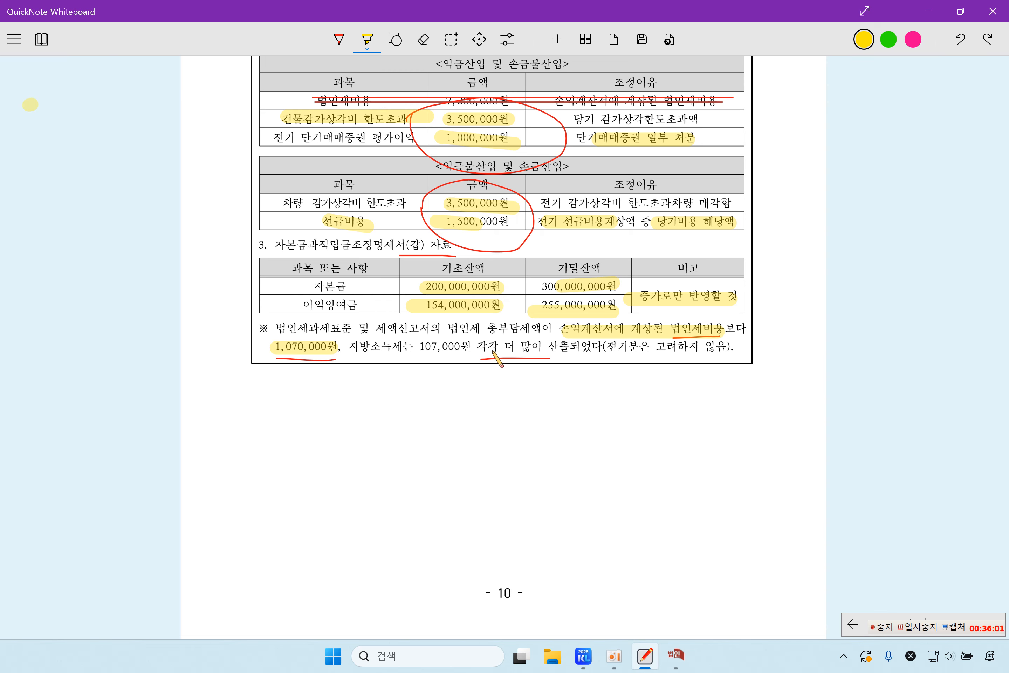
drag(487, 348, 602, 348)
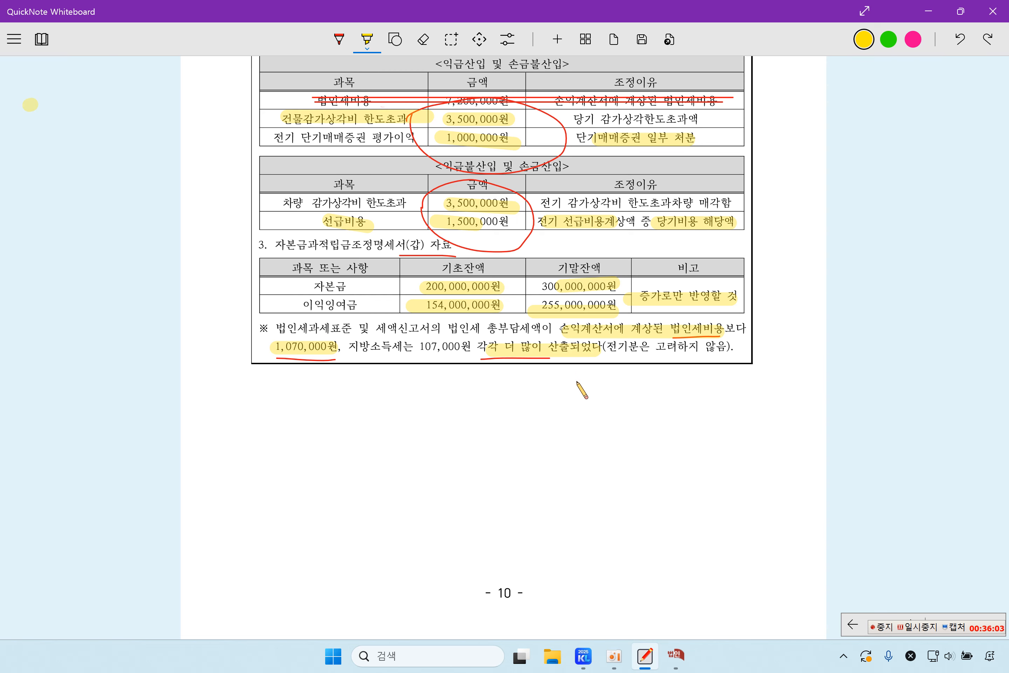
click(689, 648)
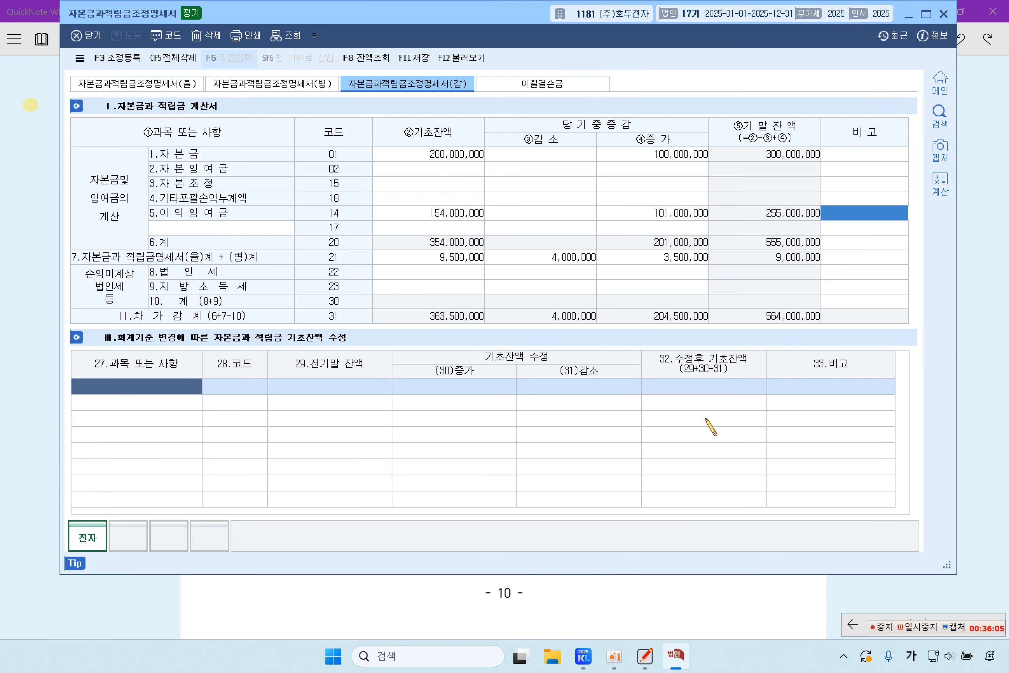
- Enter the 손익미계상 법인세 등 increases: 1,070,000 for 법인세 and 107,000 for 지방소득세
click(657, 274)
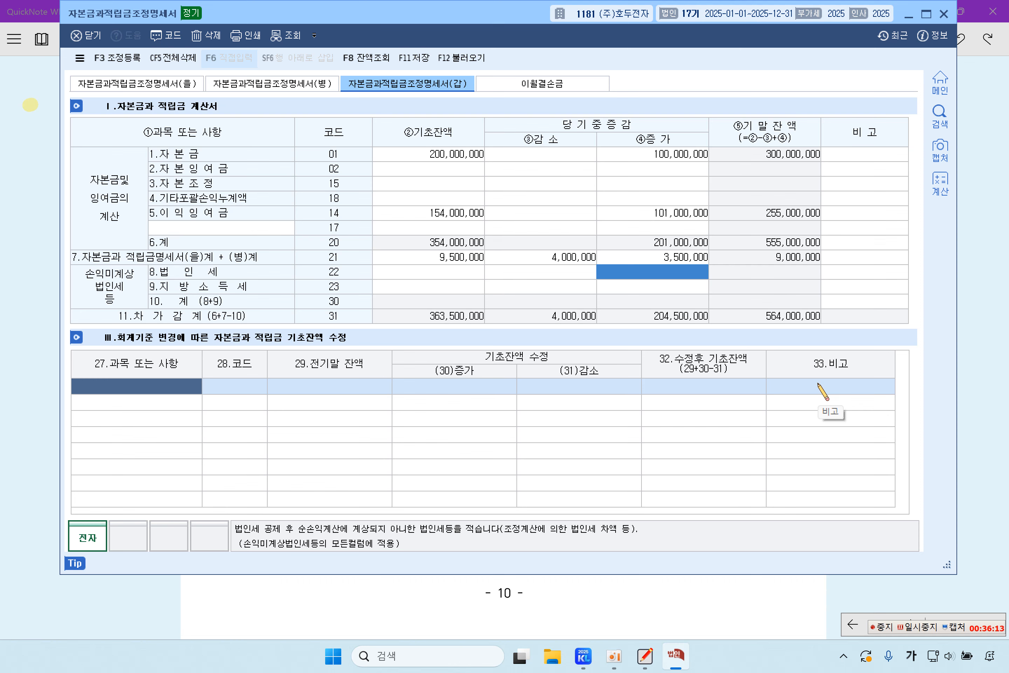
text(1,070,000)
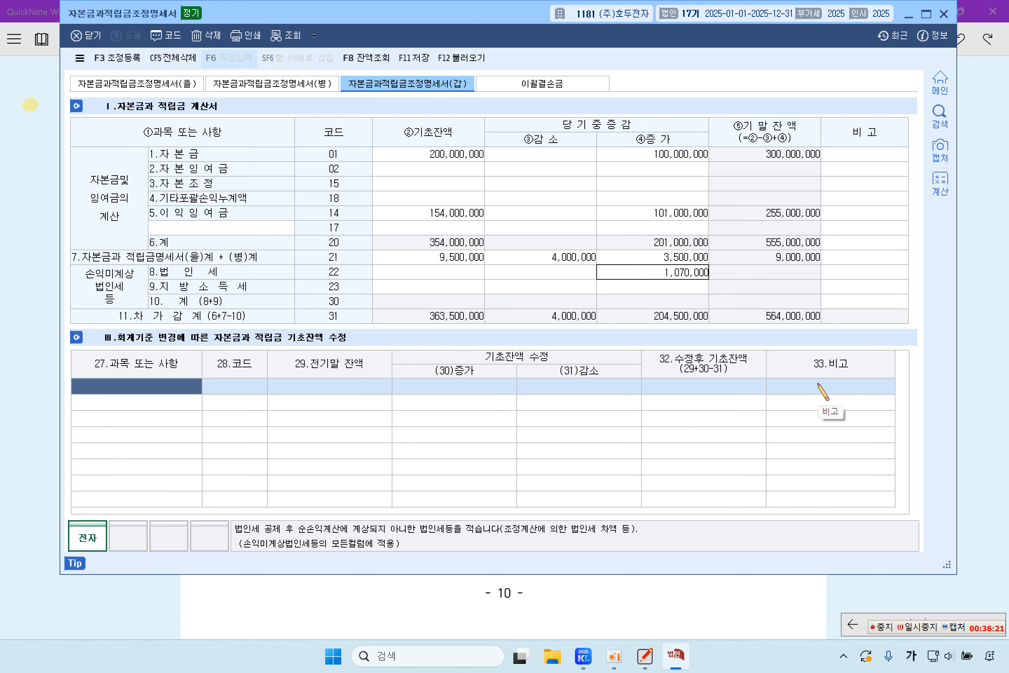
key(Return)
key(Left)
key(Down)
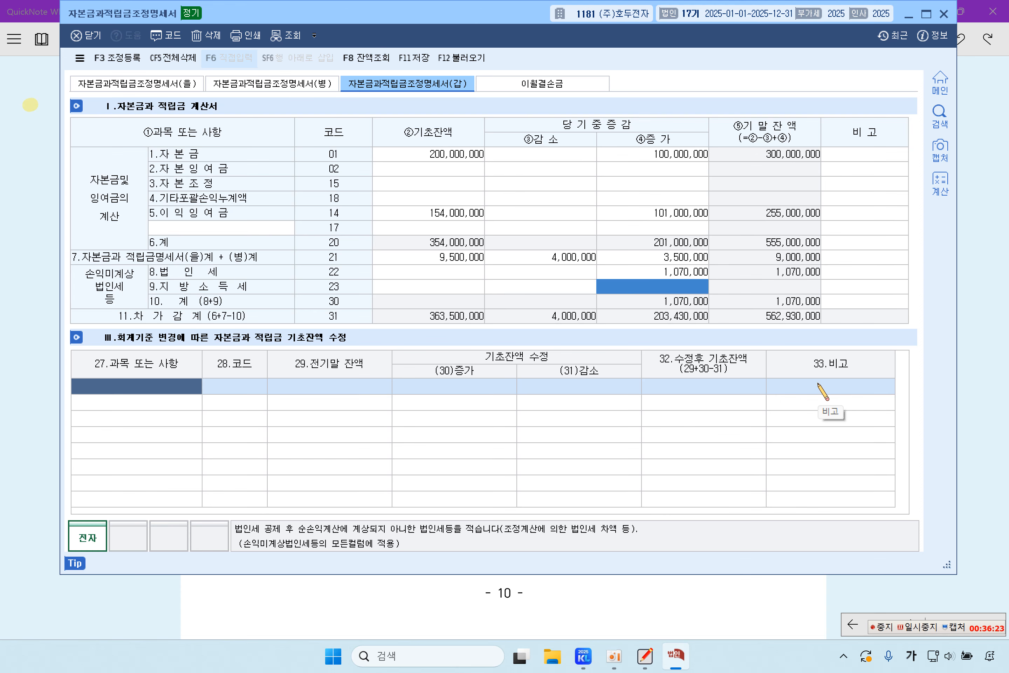
text(107,000)
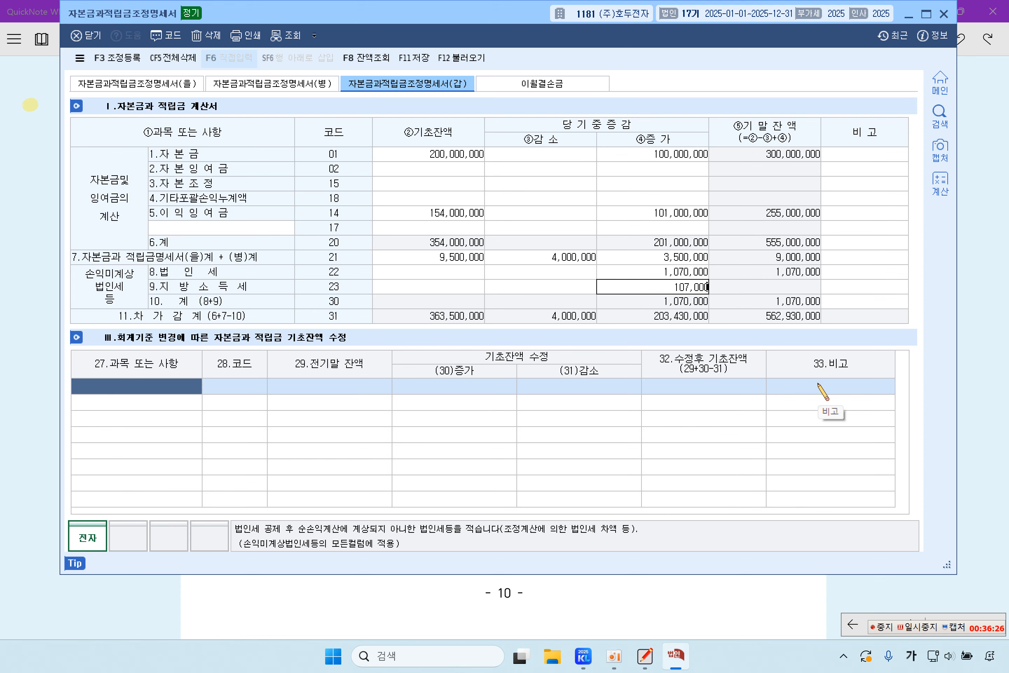
key(Return)
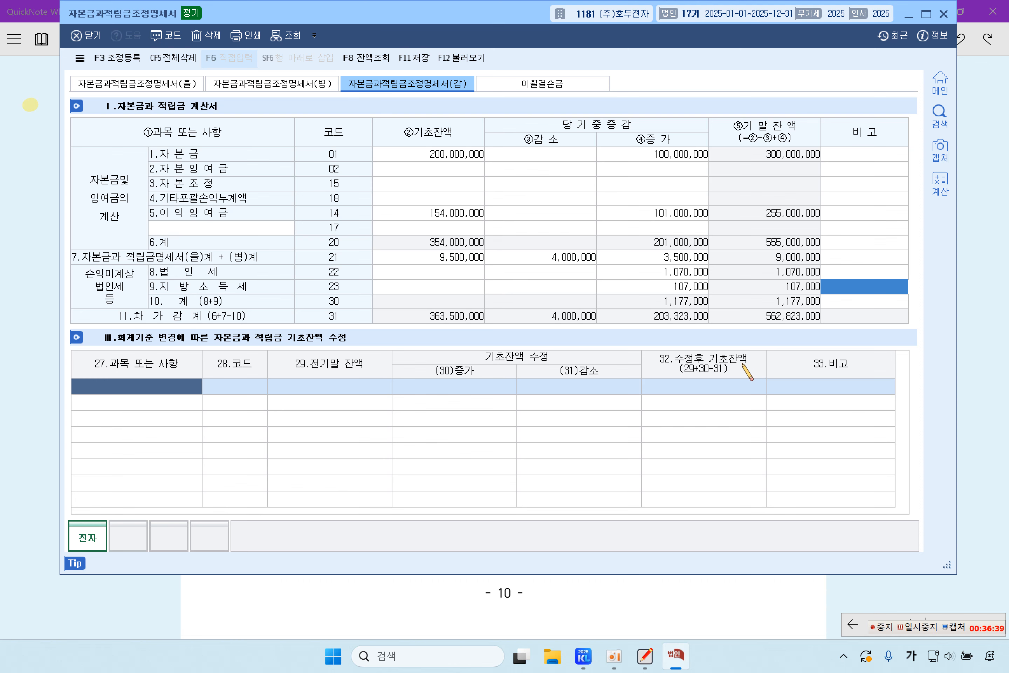
- Review the (을) form, then return to the (갑) form, save it and close the 자본금과적립금조정명세서 window
click(176, 84)
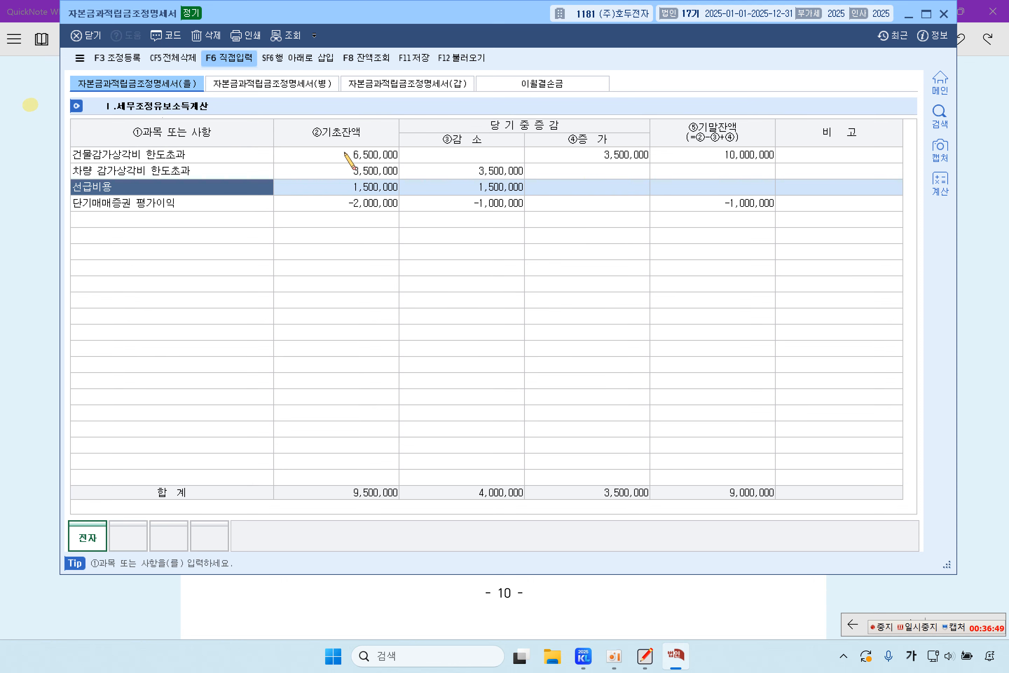
click(413, 85)
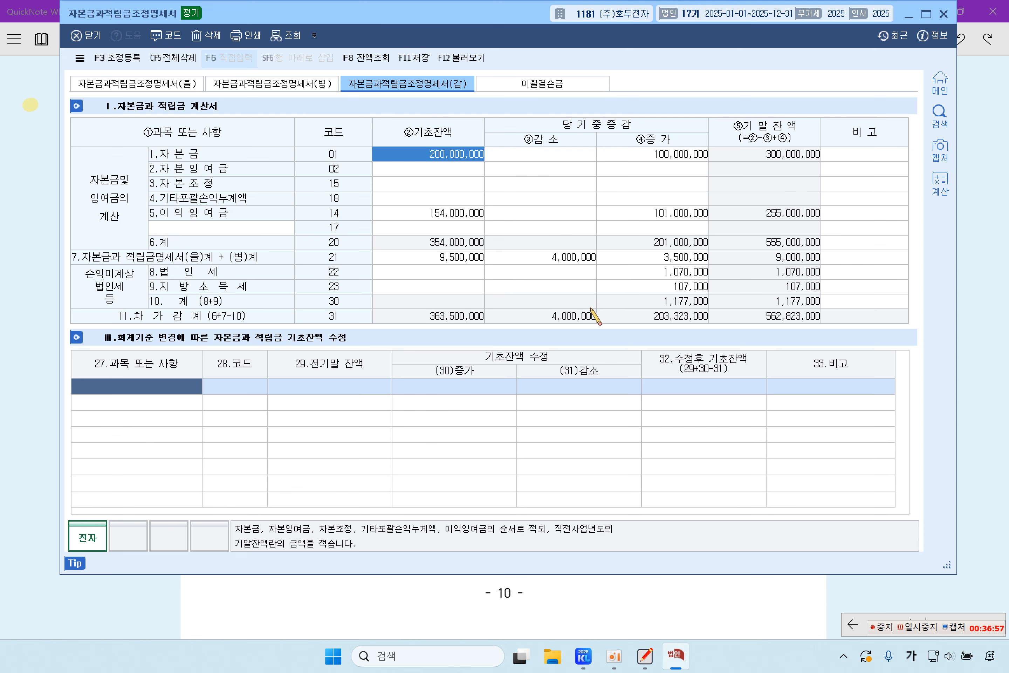
click(417, 63)
click(942, 14)
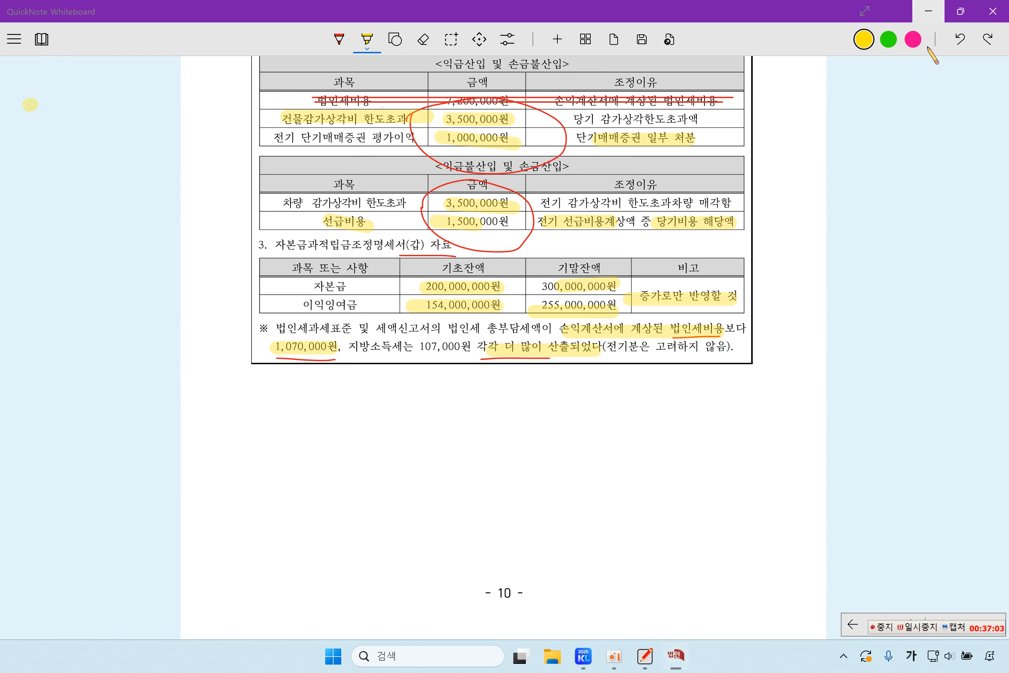
- Go to problem [5] on the whiteboard and highlight 주식등변동상황명세서 and the two tab names to complete
scroll(485, 393, up, 3)
scroll(484, 393, down, 10)
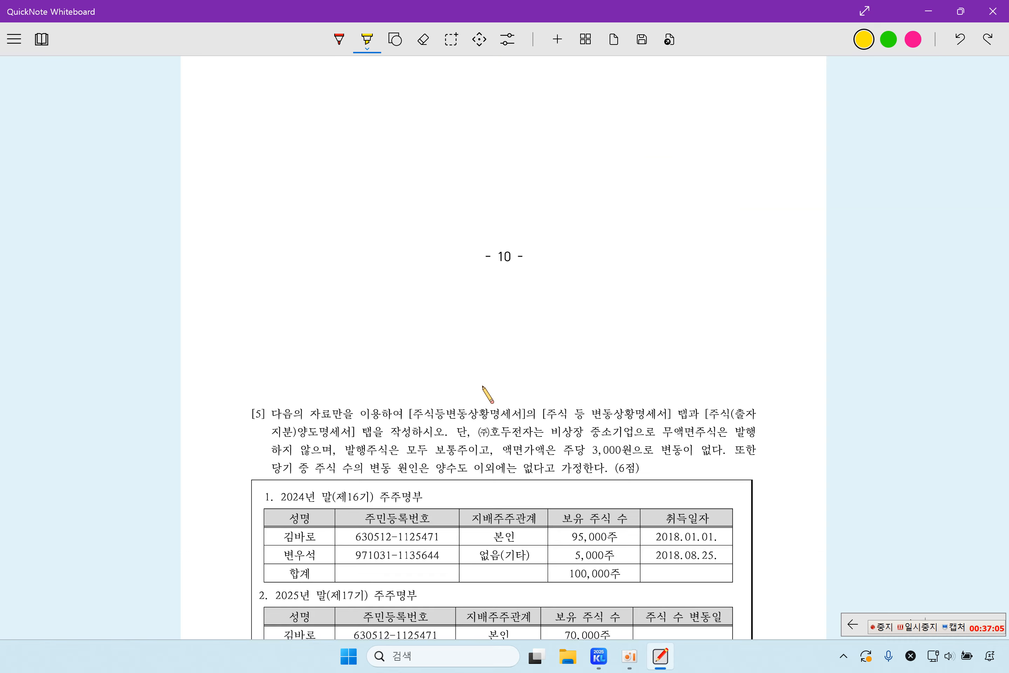
scroll(484, 393, down, 5)
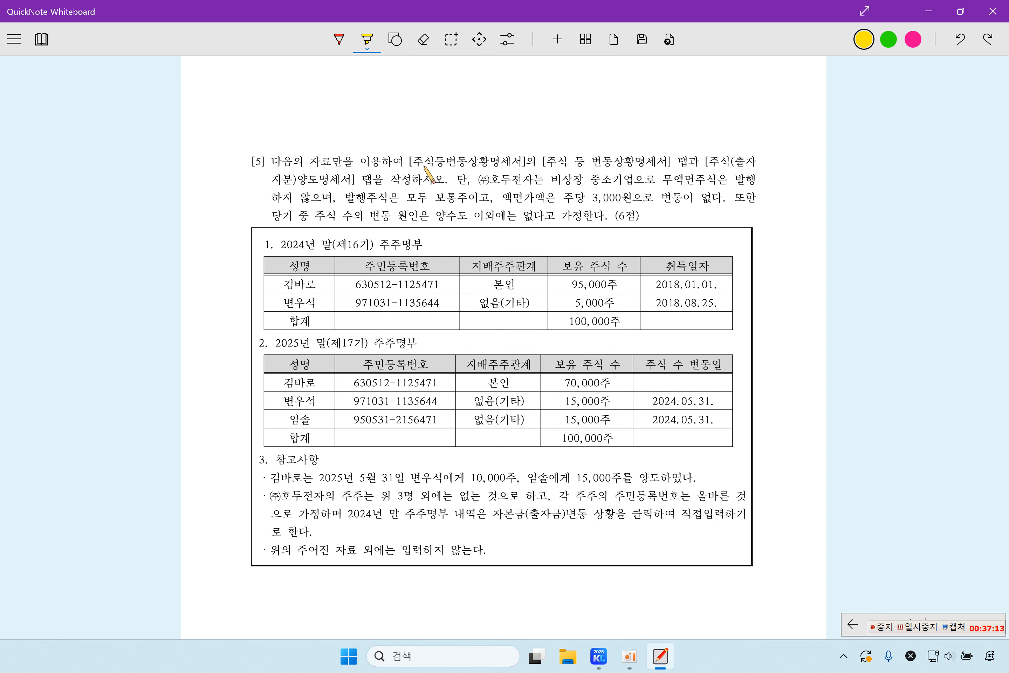
drag(457, 161, 760, 162)
drag(287, 182, 365, 183)
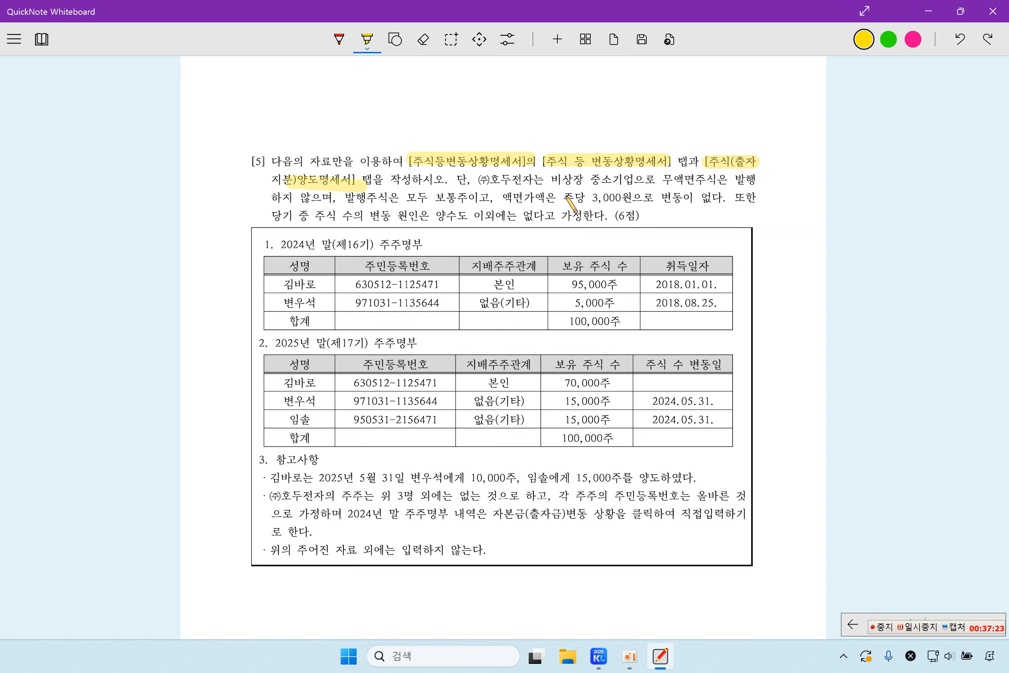
- Highlight problem [5]'s conditions: ㈜호두전자, 비상장 중소기업, 무액면주식, 보통주, 주당 3,000원 and 양수도 as the only cause of share changes
drag(480, 181, 719, 180)
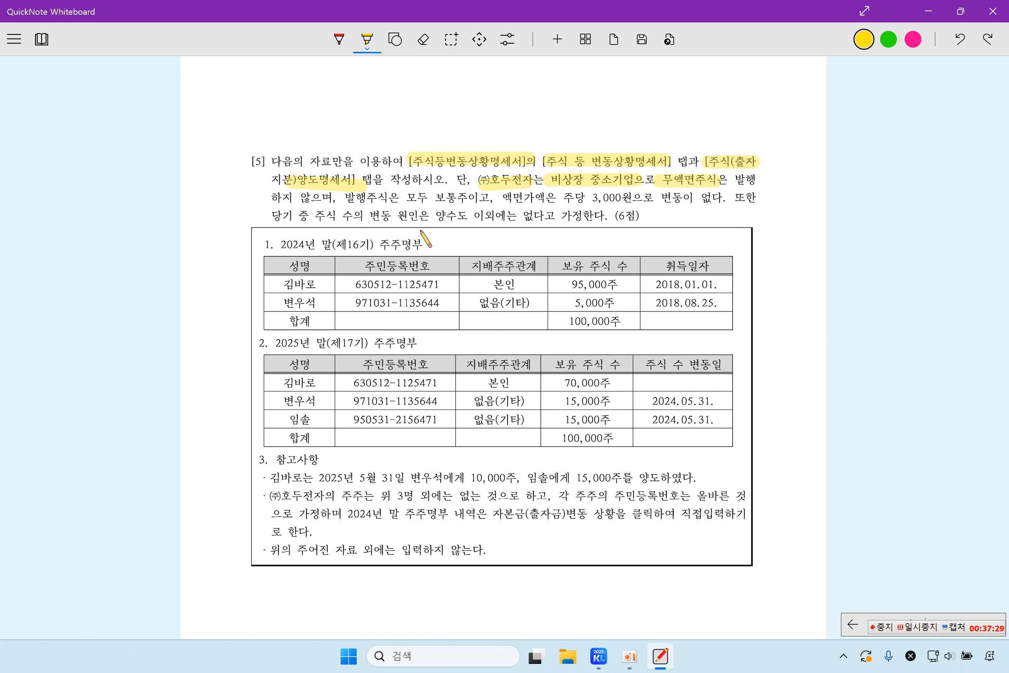
drag(342, 204, 474, 203)
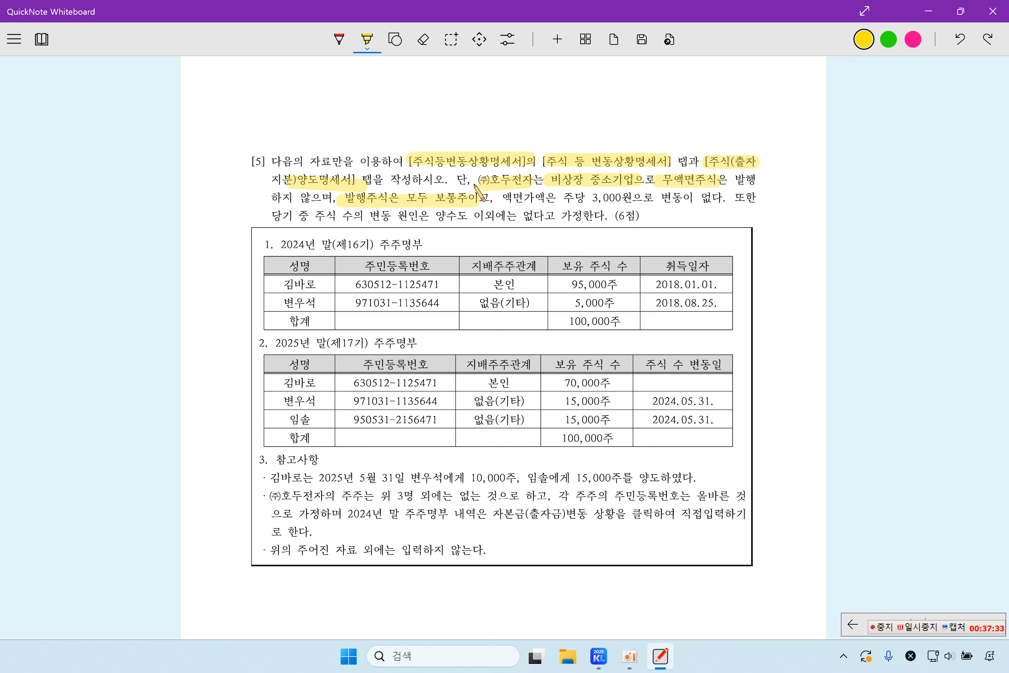
drag(523, 198, 635, 200)
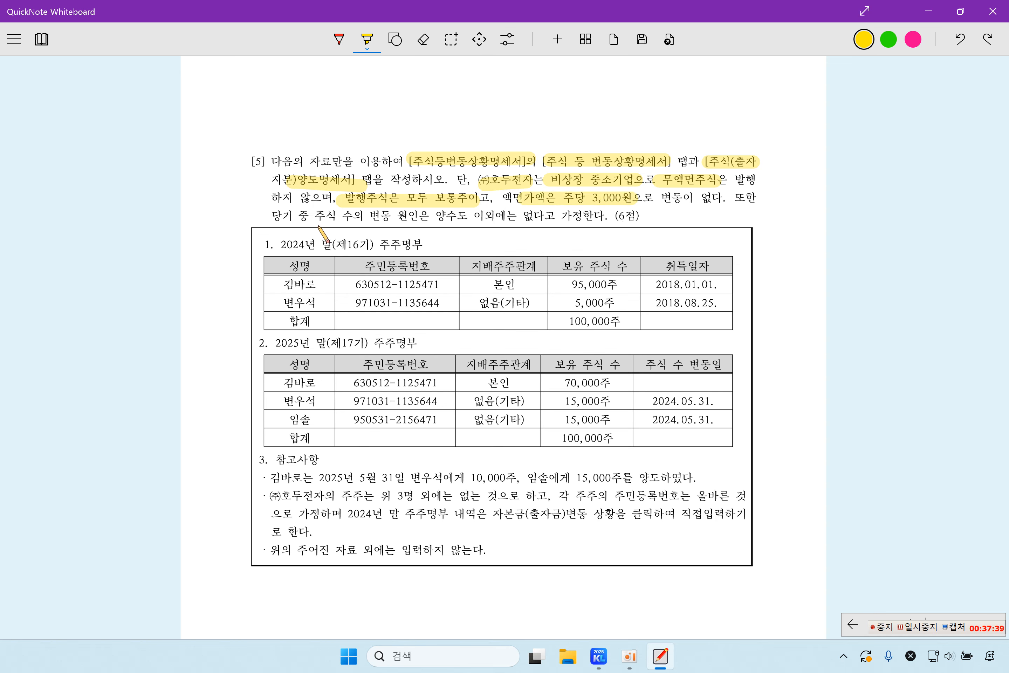
drag(276, 217, 602, 224)
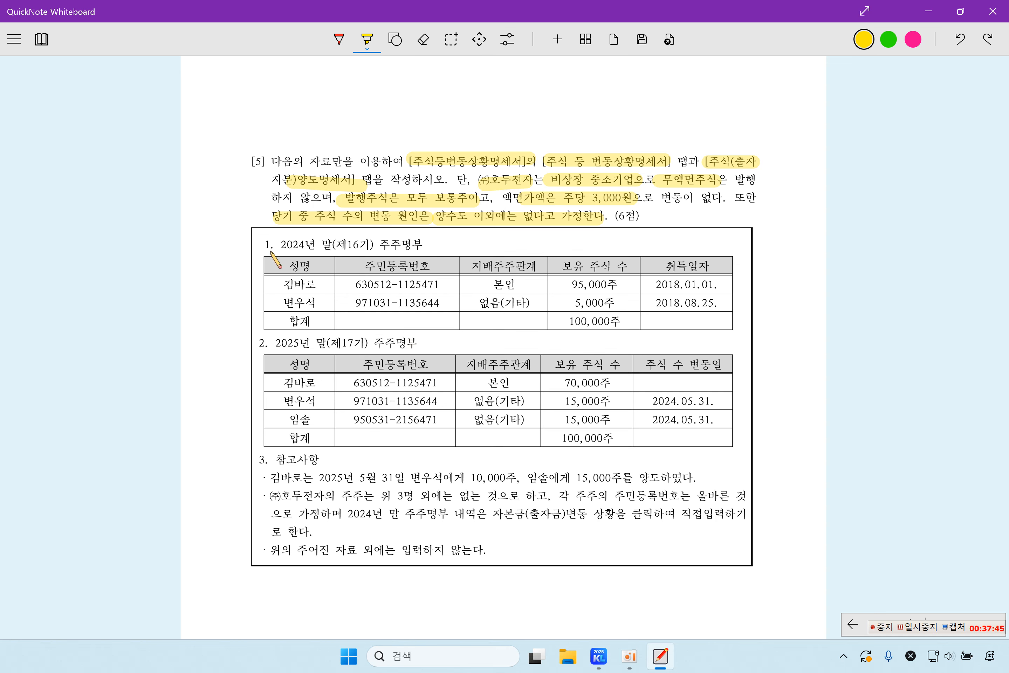
- Highlight the 2024년 말 주주명부 heading and its 합계 of 100,000주
drag(270, 251, 430, 250)
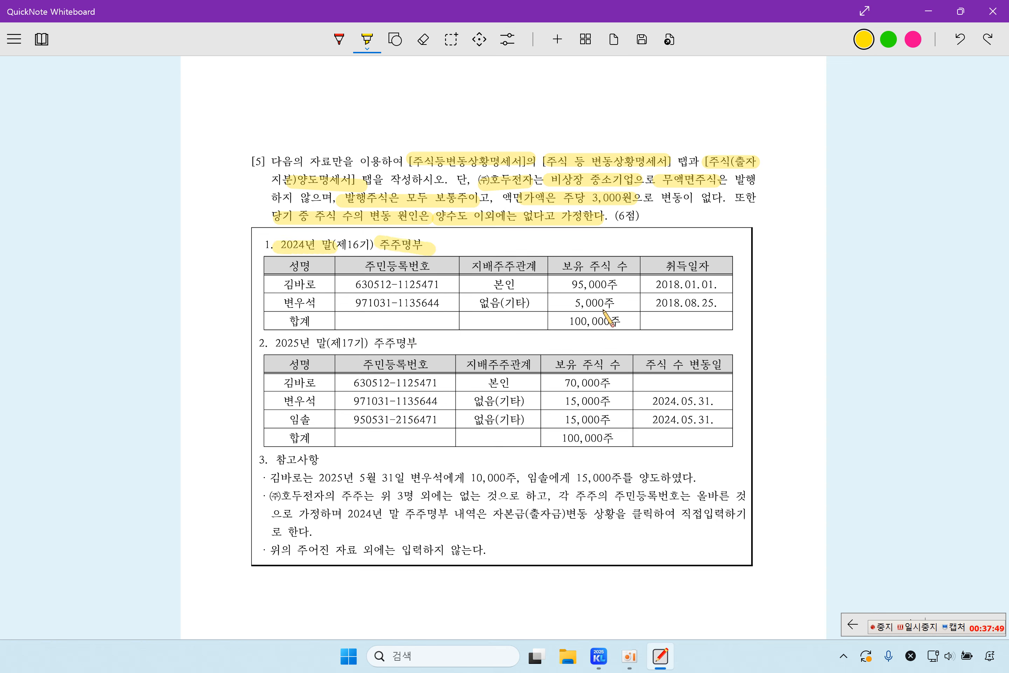
drag(561, 320, 633, 320)
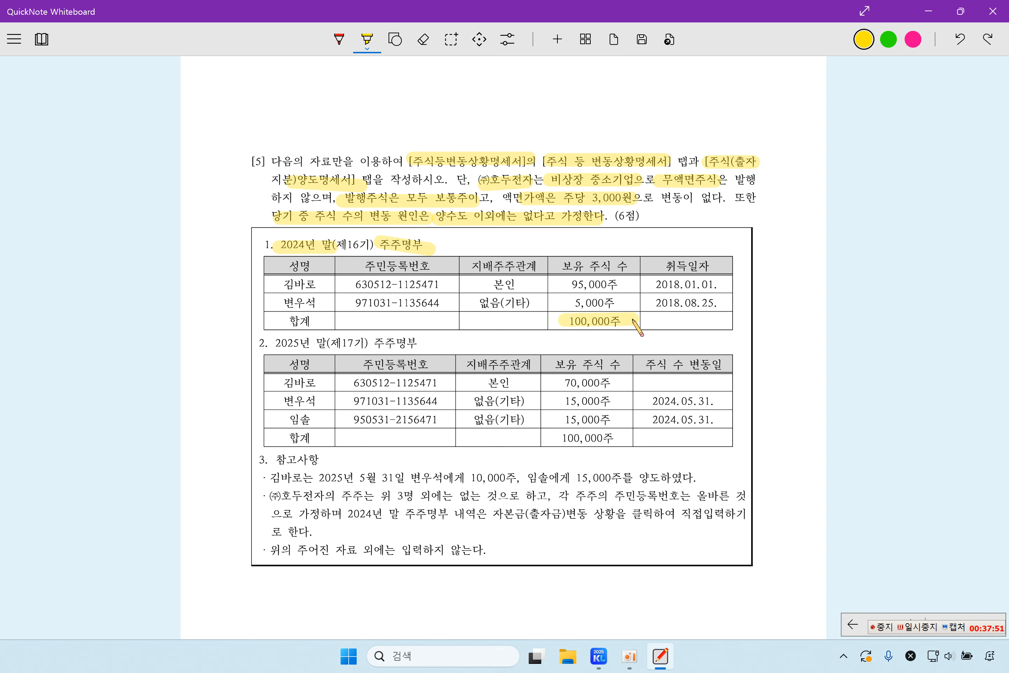
- Highlight the 3,000원 par value, then switch to KcLep and open 주식등변동상황명세서
drag(591, 198, 635, 198)
click(598, 655)
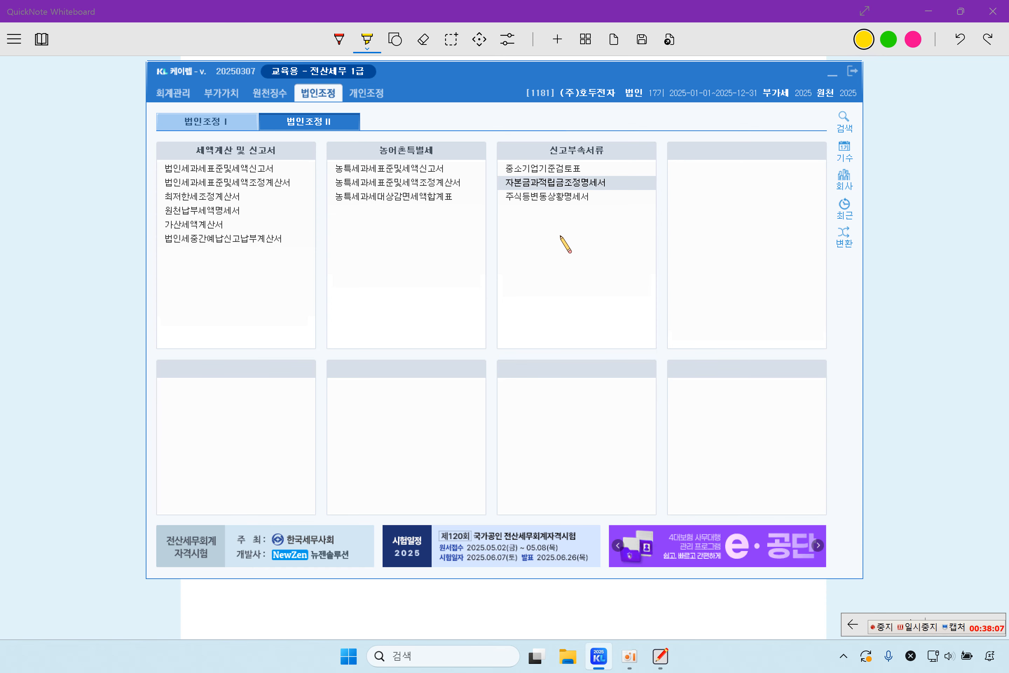
click(561, 198)
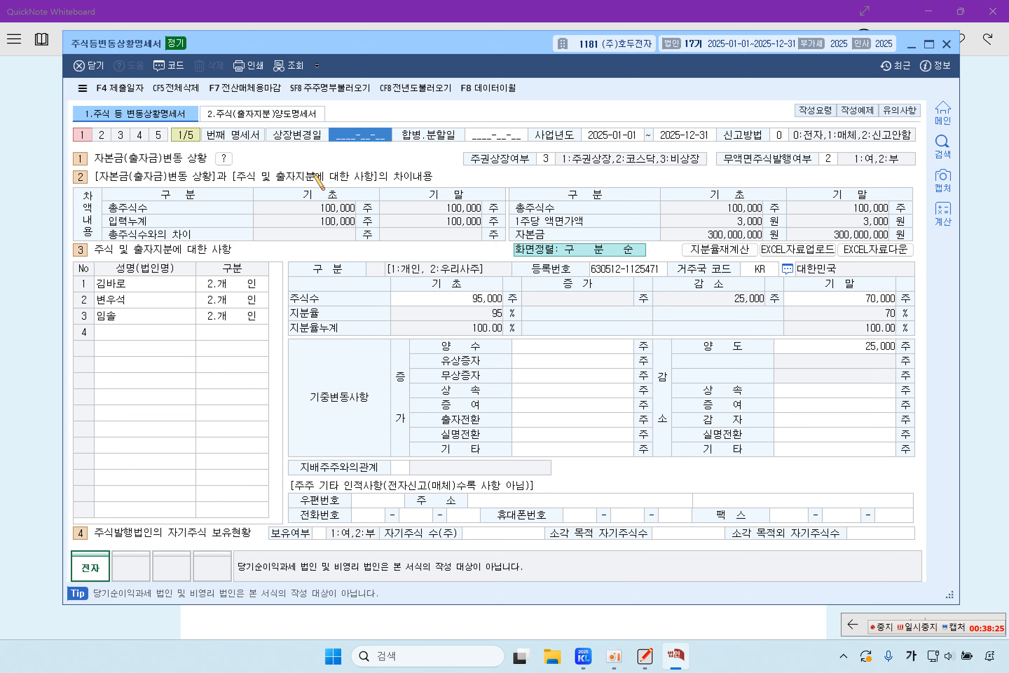
- Return to the whiteboard and highlight the note that the 2024년 말 주주명부 is entered directly through 자본금(출자금)변동 상황
click(38, 296)
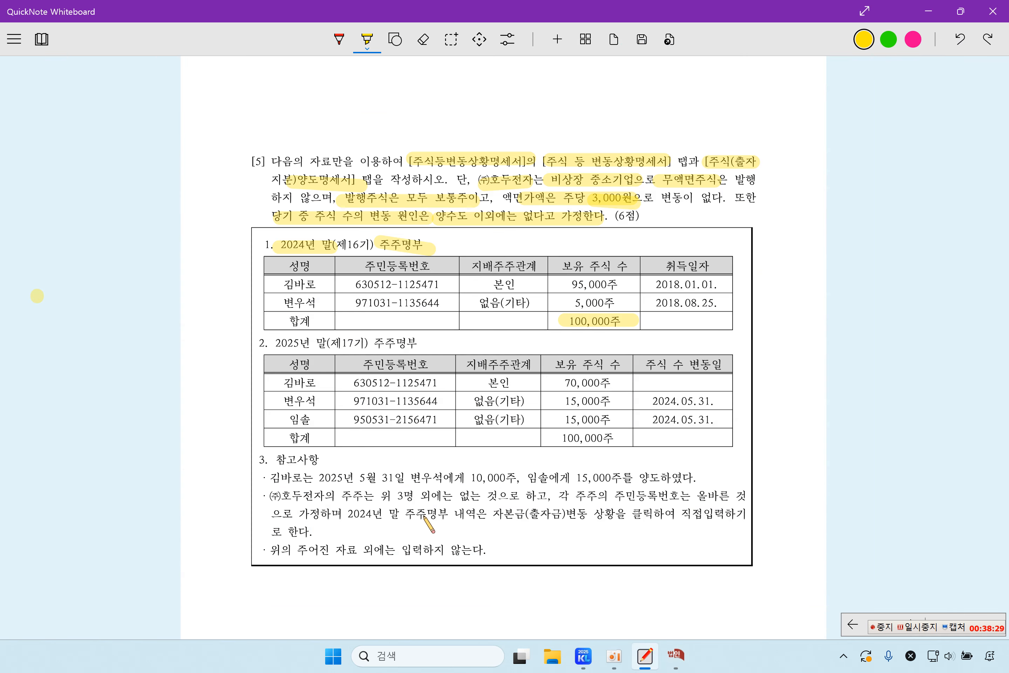
drag(373, 514, 487, 516)
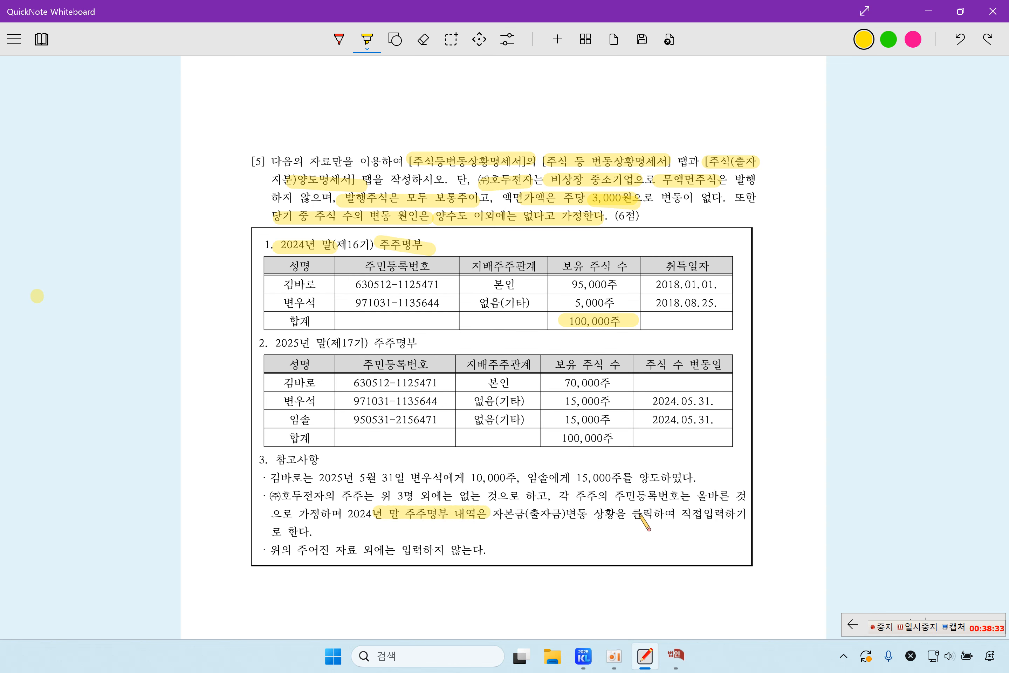
drag(488, 520, 631, 518)
drag(644, 518, 750, 513)
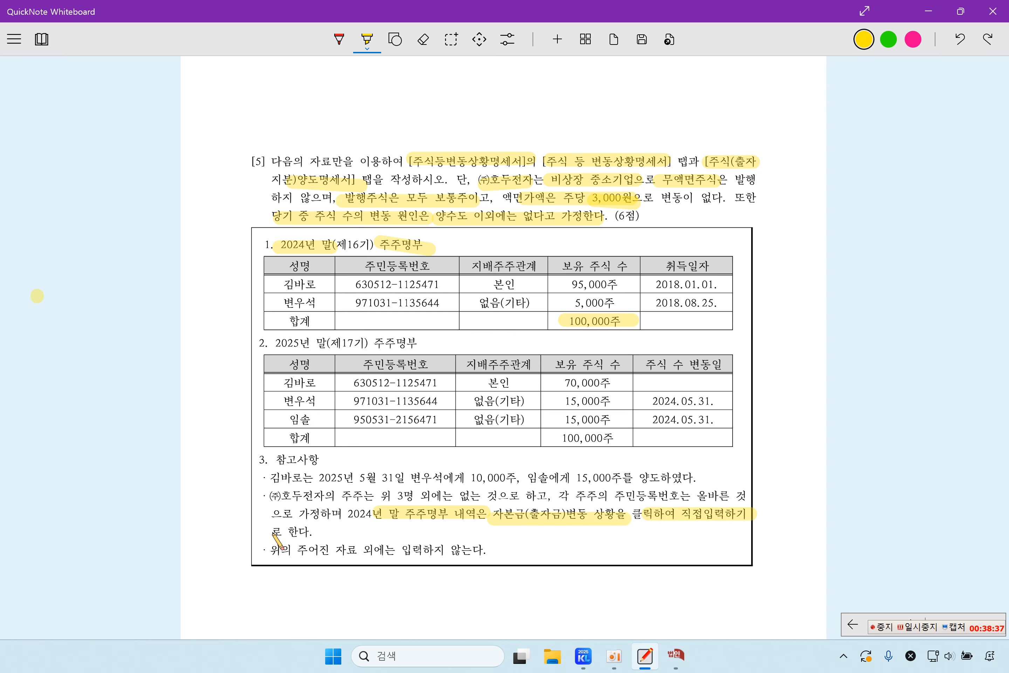
drag(271, 532, 322, 533)
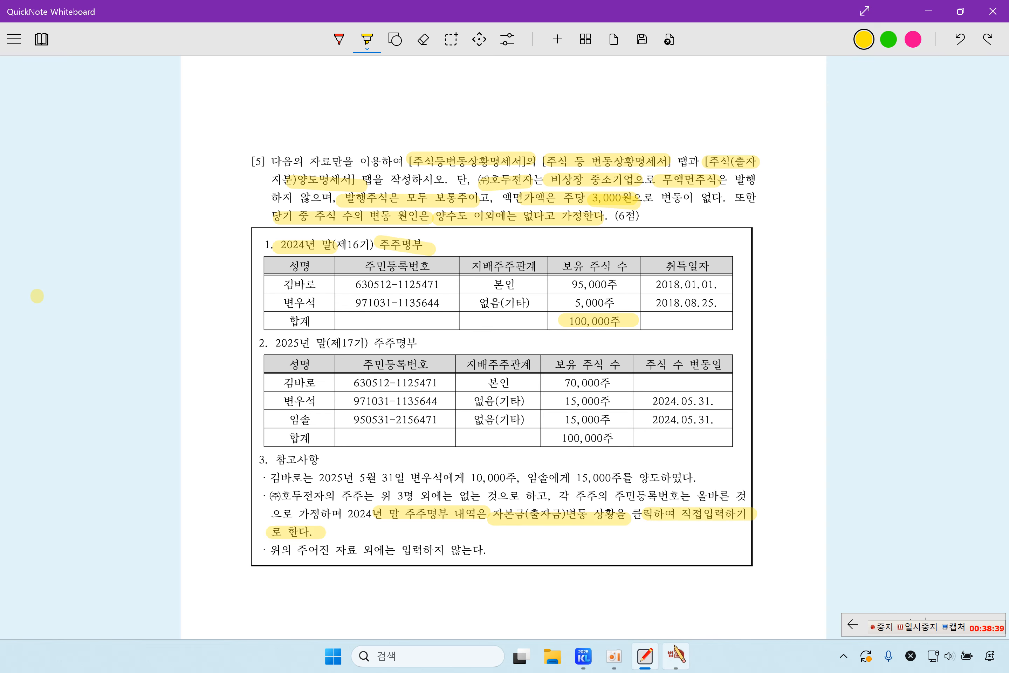
- Switch back to 주식등변동상황명세서, open 자본금(출자금)변동상황 and check the 기초 common shares, par value and capital
click(675, 656)
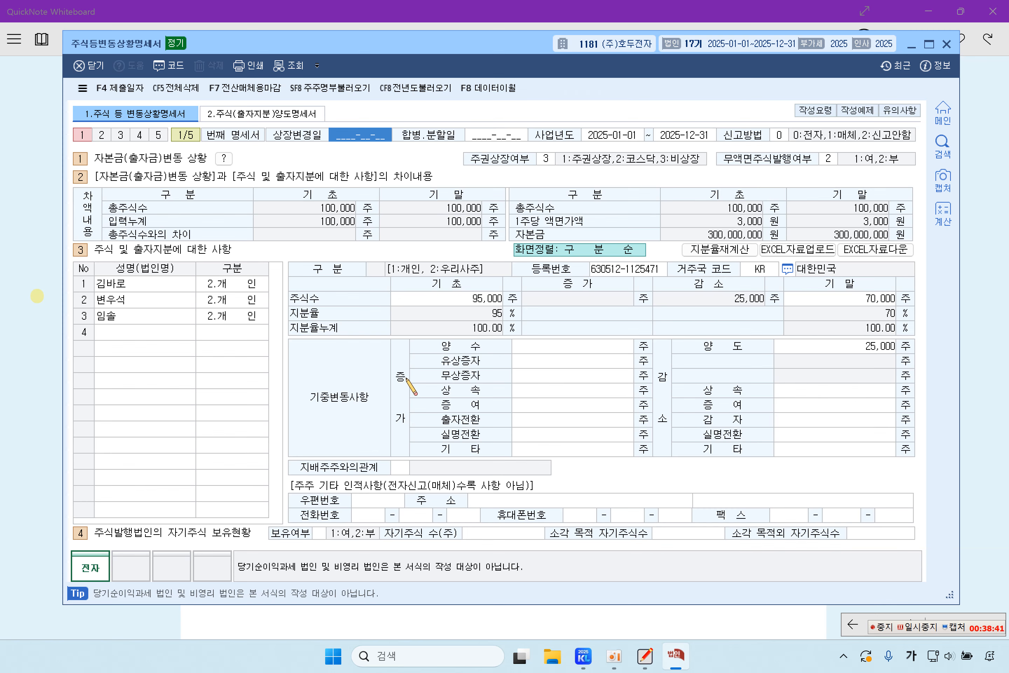
click(223, 157)
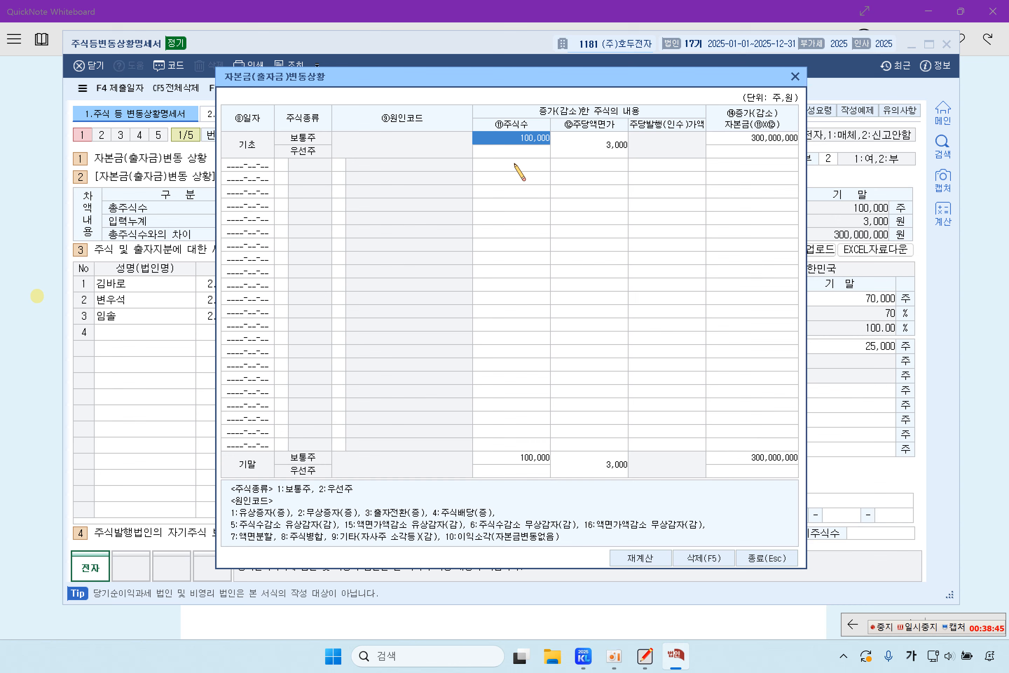
click(520, 152)
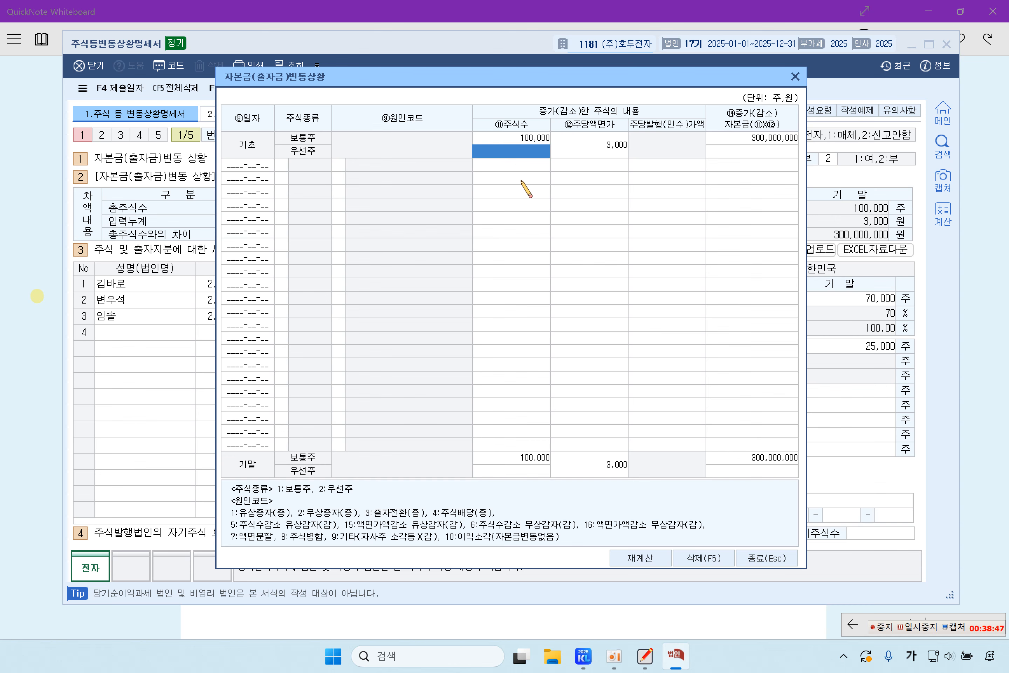
click(525, 137)
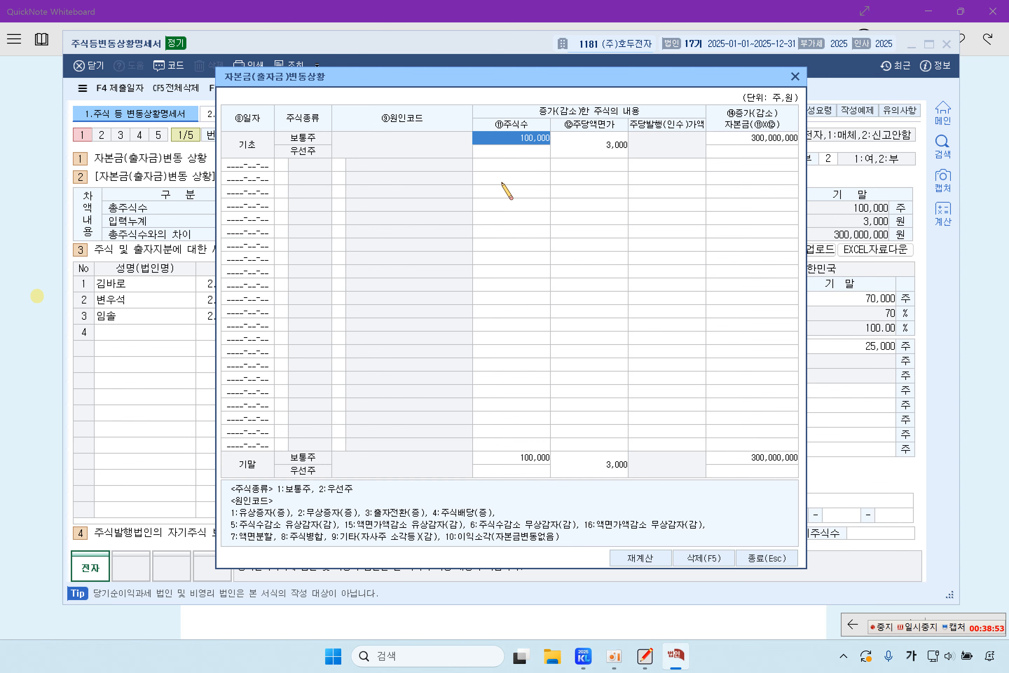
click(601, 149)
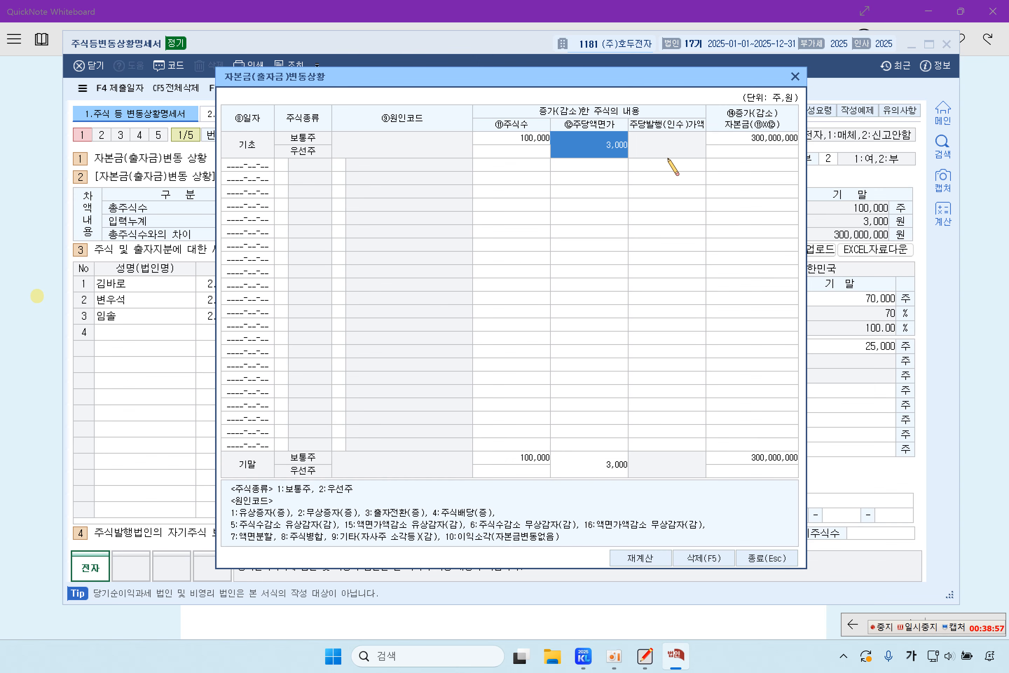
click(777, 140)
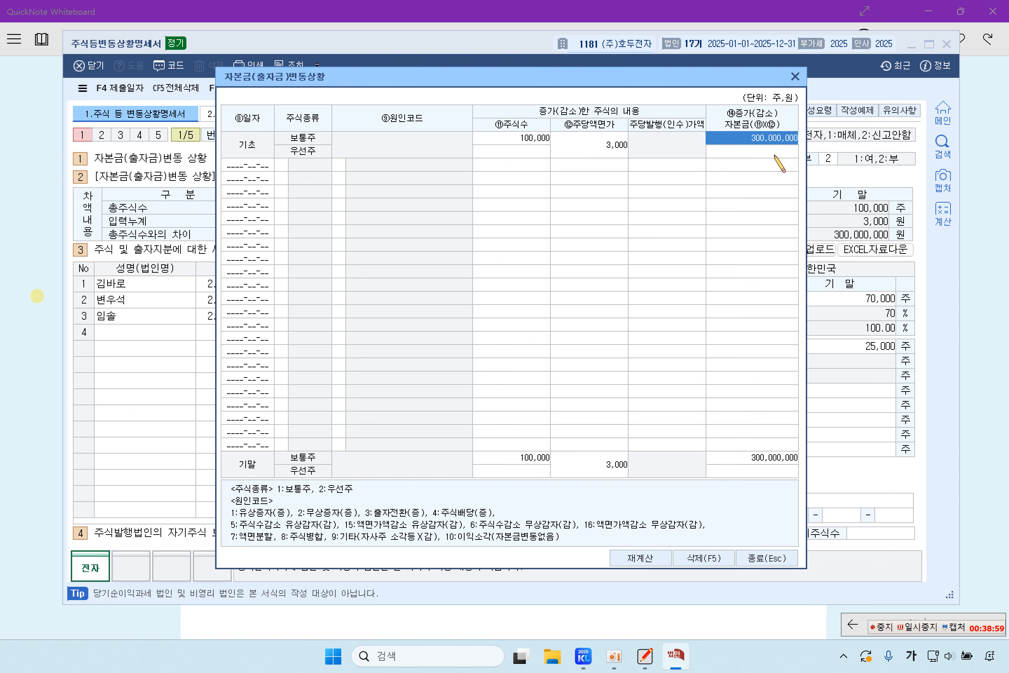
click(538, 139)
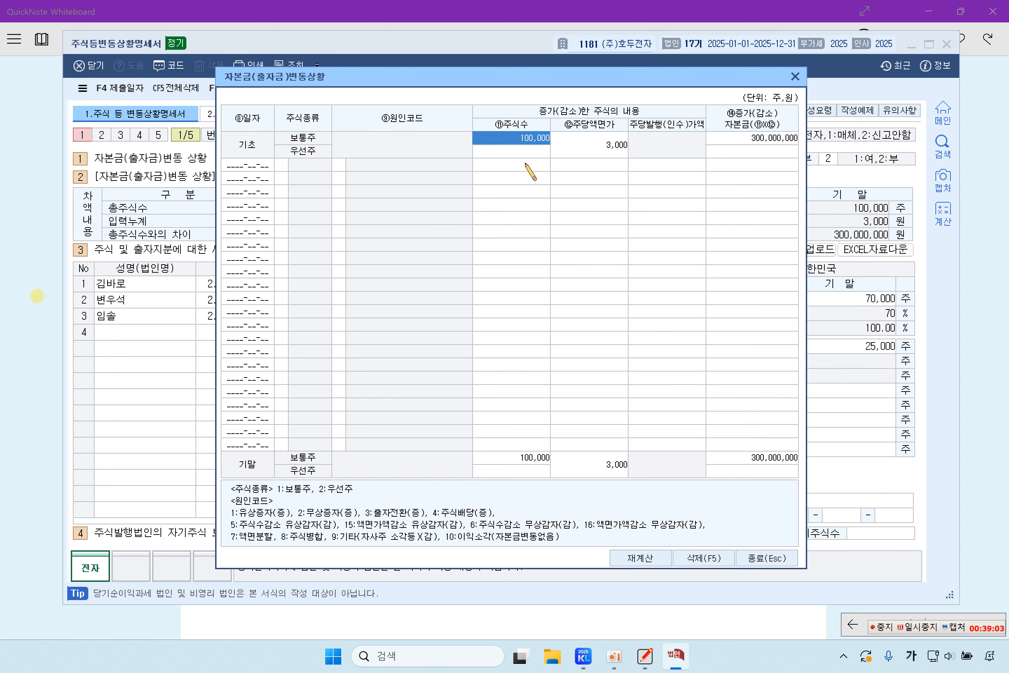
- Check the 기말 common shares, par value and capital in 자본금(출자금)변동상황, then close it
click(543, 461)
click(604, 468)
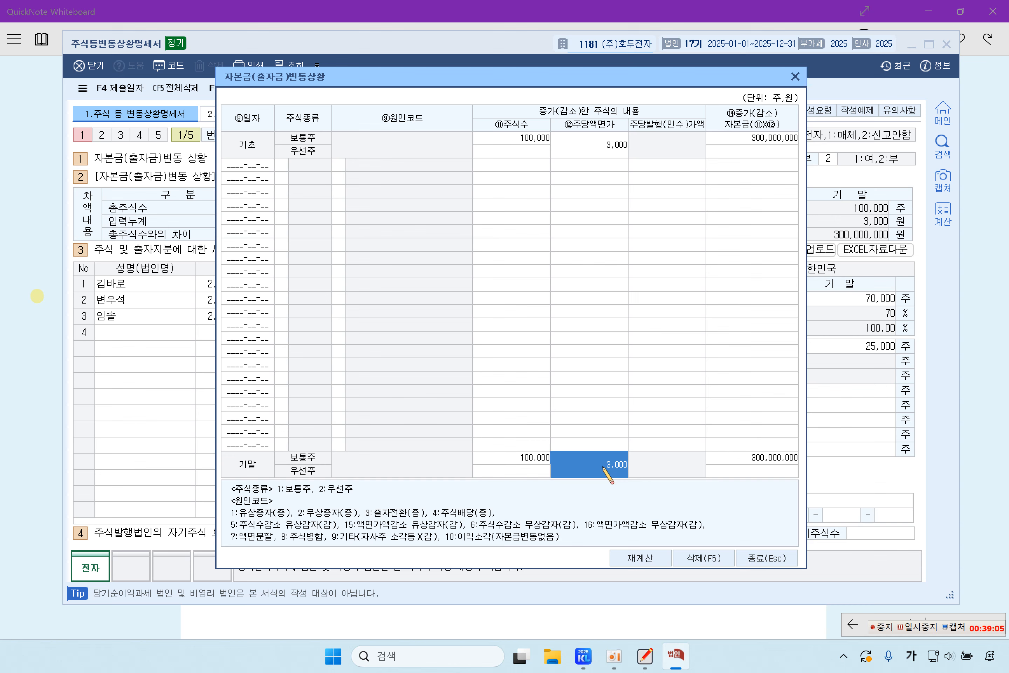
click(543, 458)
click(592, 465)
click(757, 457)
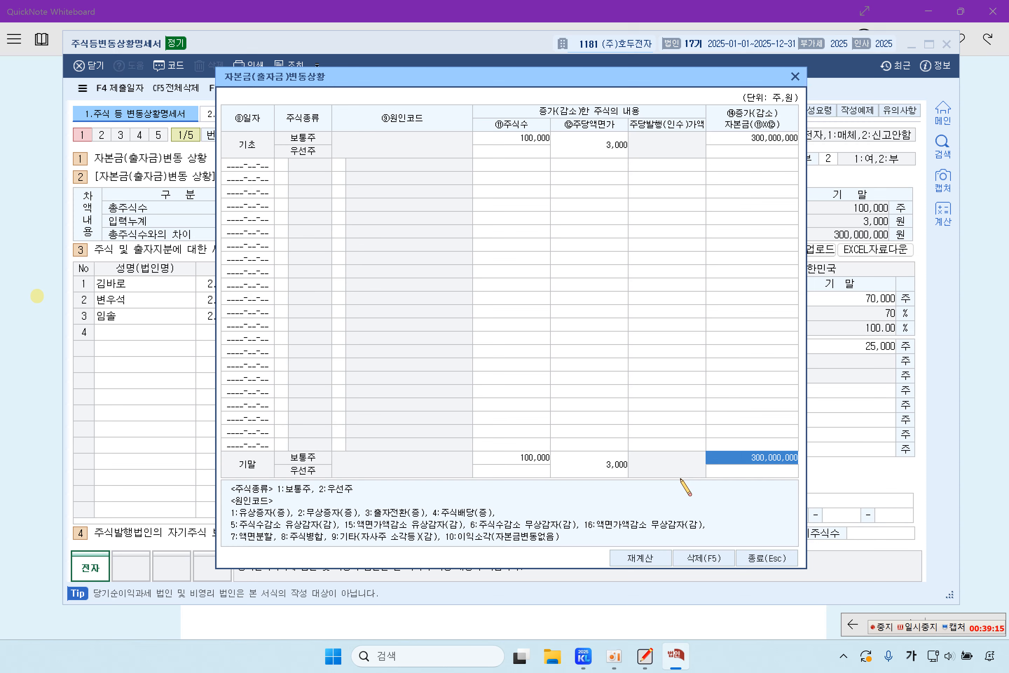
click(772, 559)
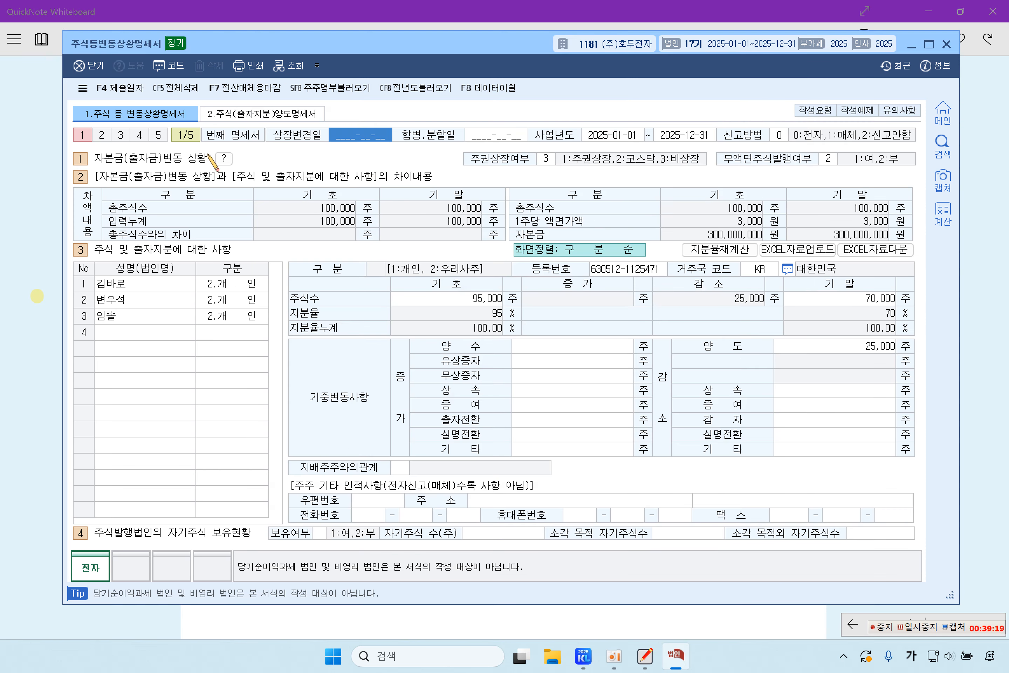
click(223, 158)
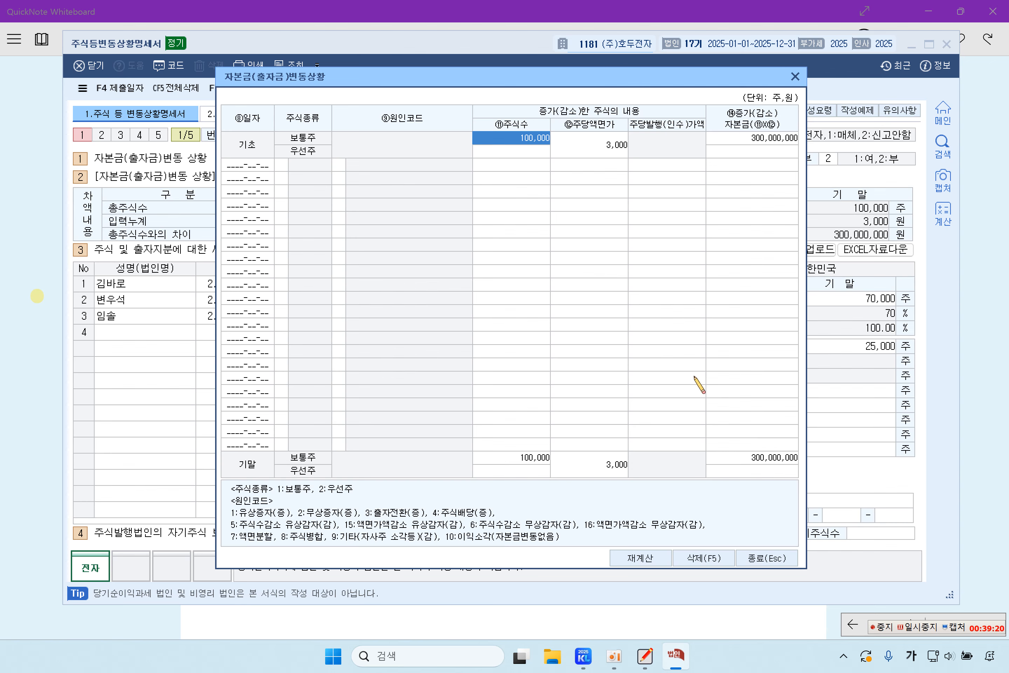
click(777, 461)
click(780, 560)
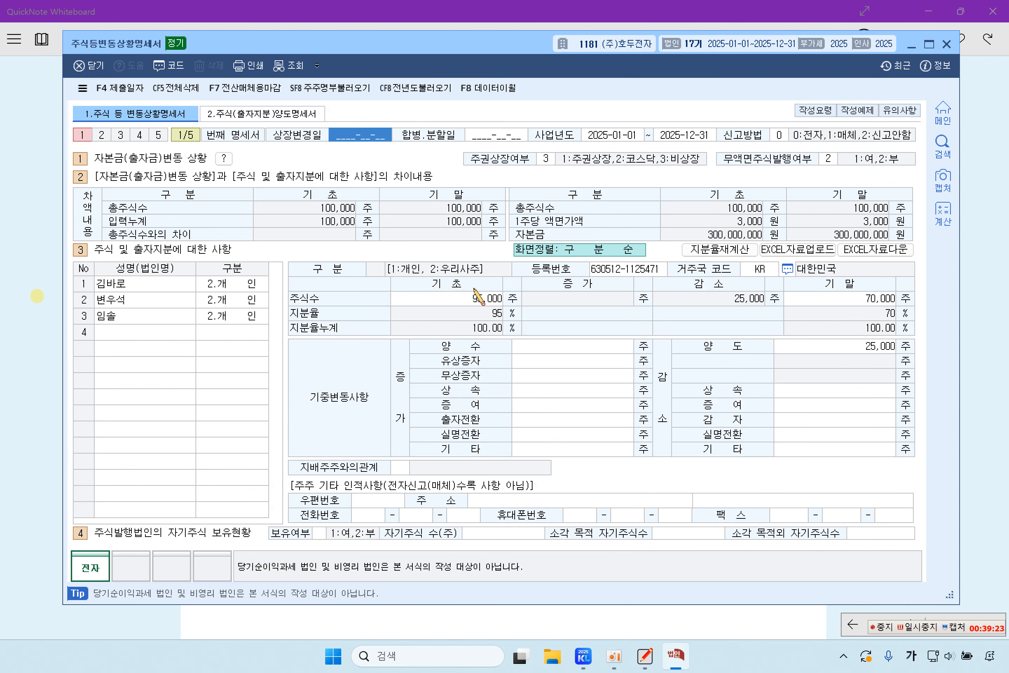
- Select the first shareholder, then return to the whiteboard and highlight the 2025년 말 주주명부 heading and that shareholder's row with 70,000주
click(104, 286)
click(27, 289)
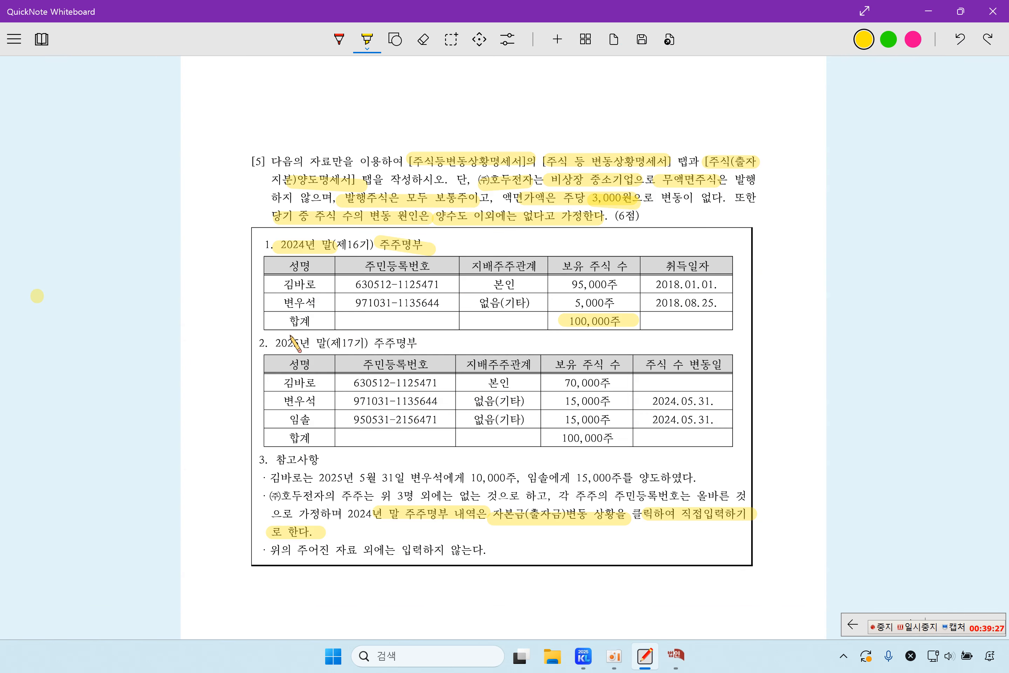
drag(291, 338, 416, 341)
mouse_move(285, 378)
mouse_down()
mouse_move(350, 392)
mouse_move(434, 381)
mouse_up()
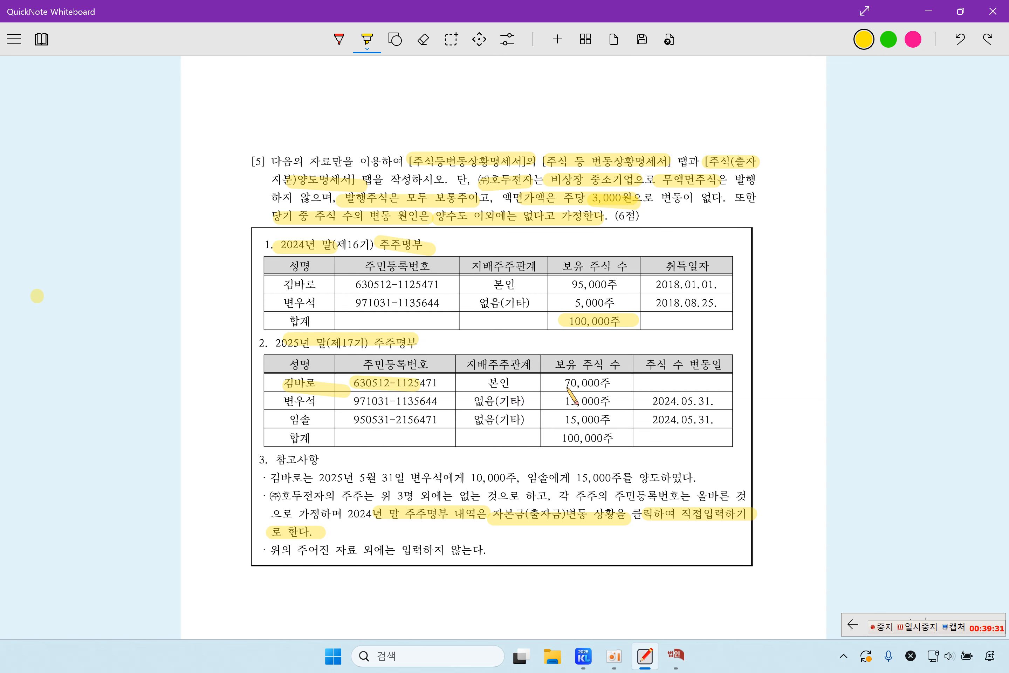
drag(565, 384, 625, 383)
- Highlight the second and third shareholders' rows in the 2025년 말 주주명부, each with 없음(기타) and 15,000주
drag(280, 403, 471, 403)
drag(565, 402, 632, 400)
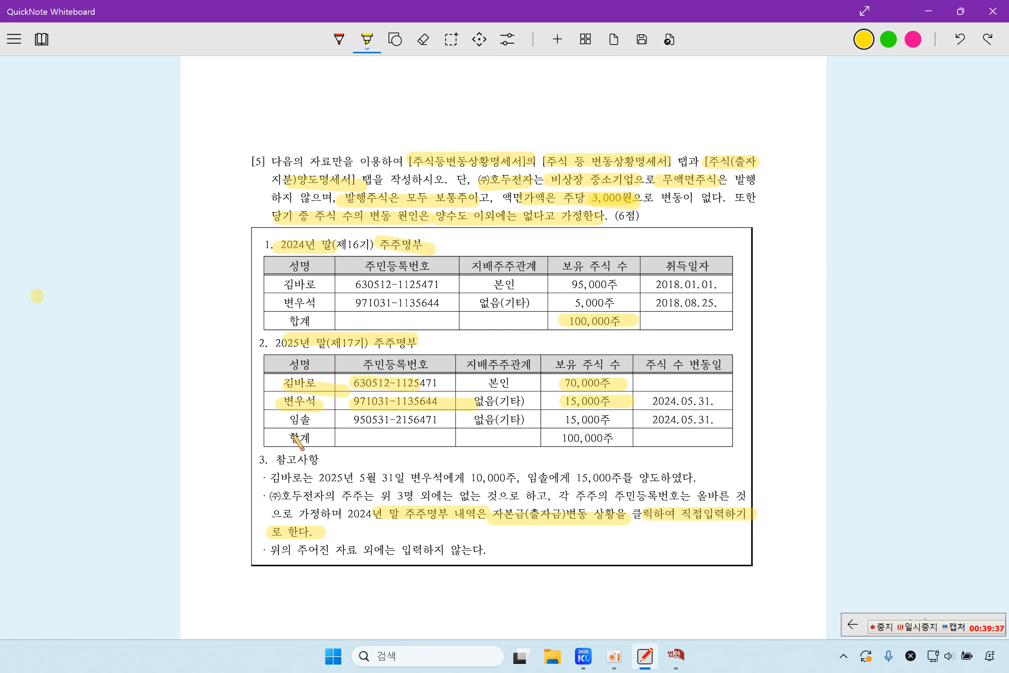
mouse_move(273, 417)
mouse_down()
mouse_move(451, 428)
mouse_move(537, 402)
mouse_up()
drag(476, 420, 630, 424)
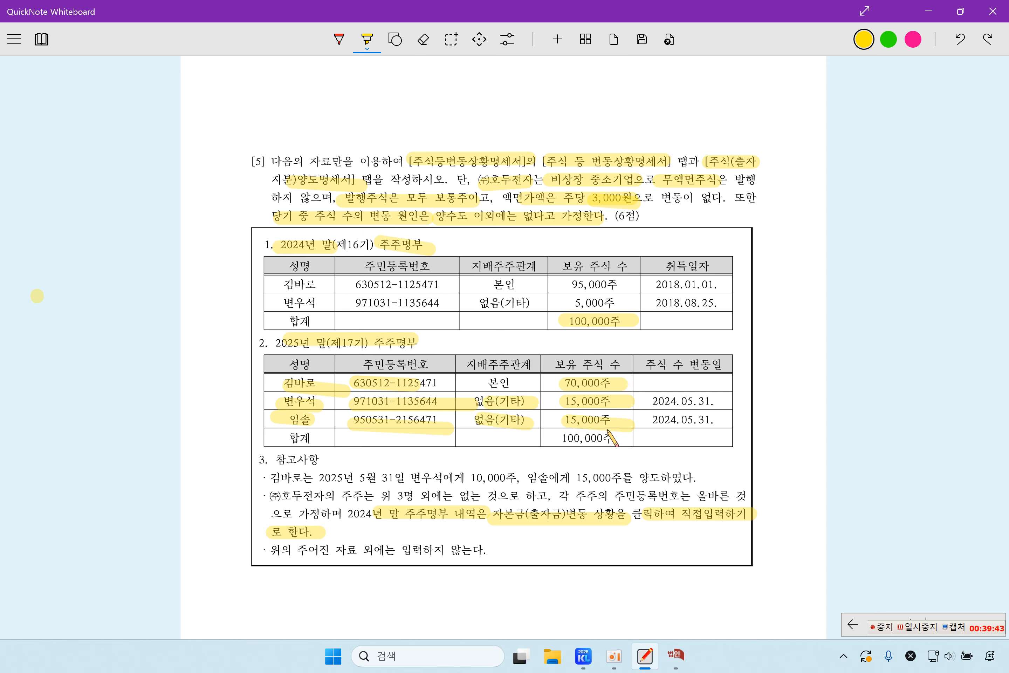
- In 주식등변동상황명세서, re-enter the first shareholder's name with 구분 2 (개인), decline deleting the 주식양도명세서 data and close the 등록번호 dialog
click(676, 654)
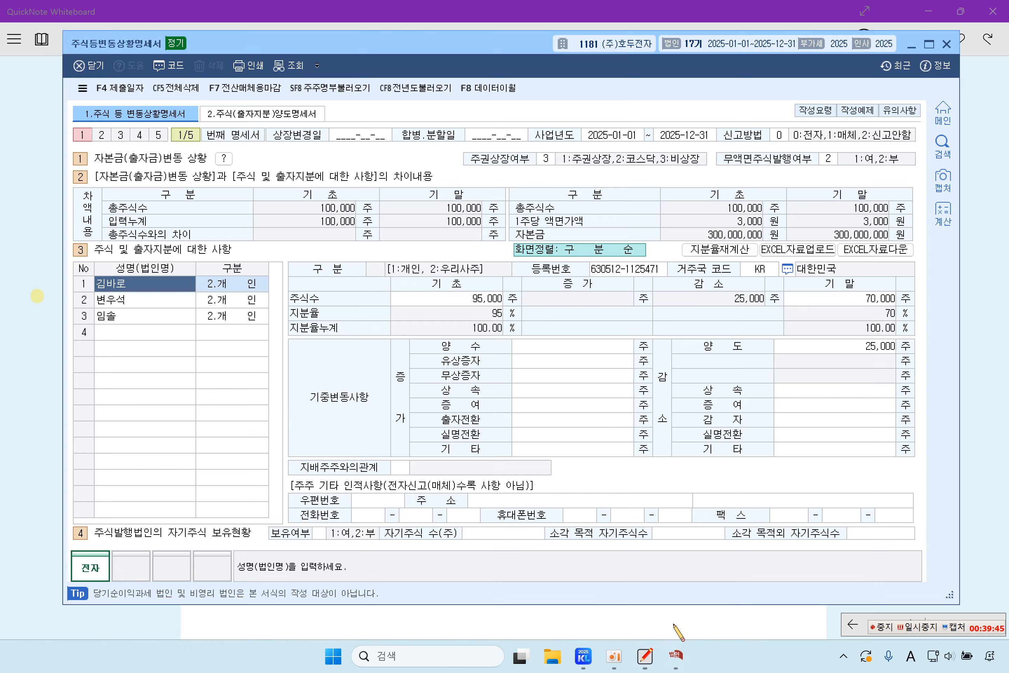
click(144, 298)
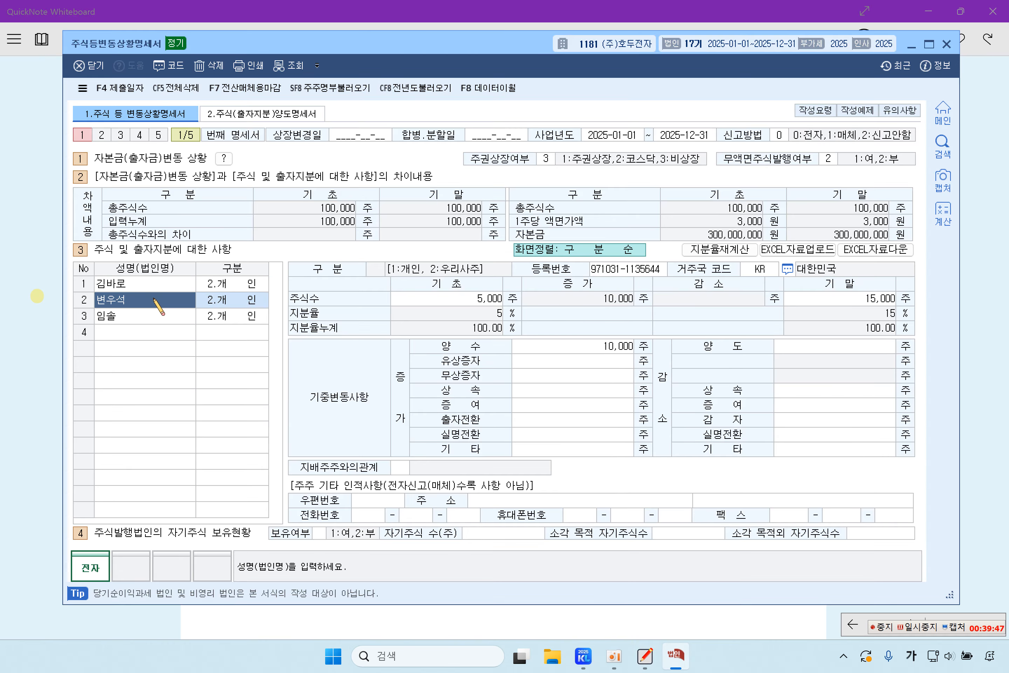
click(152, 282)
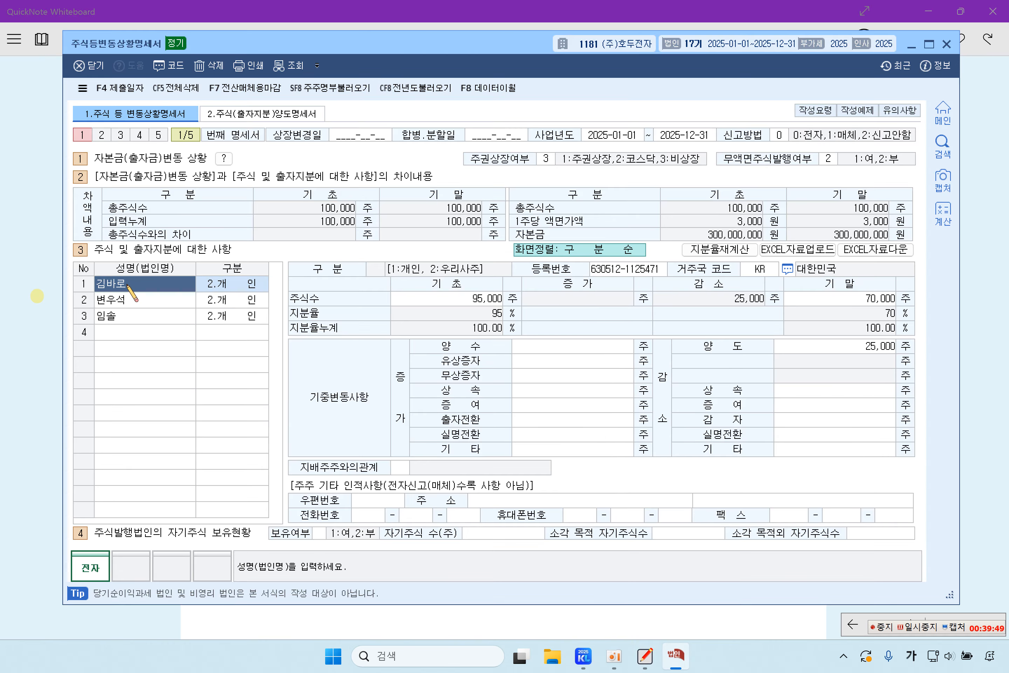
text(김바로)
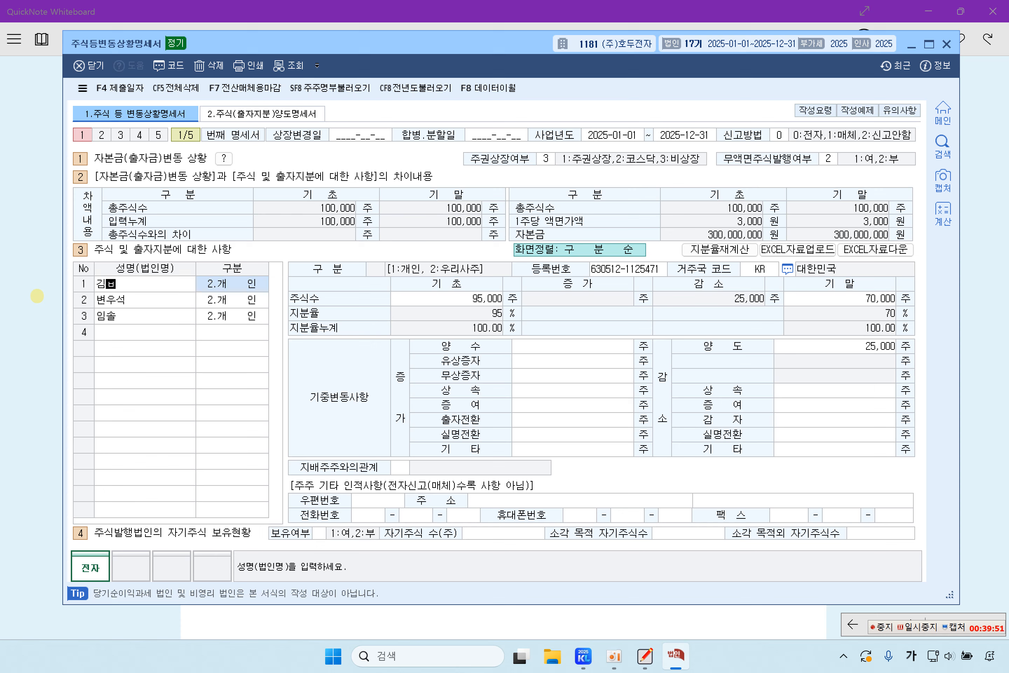
key(Return)
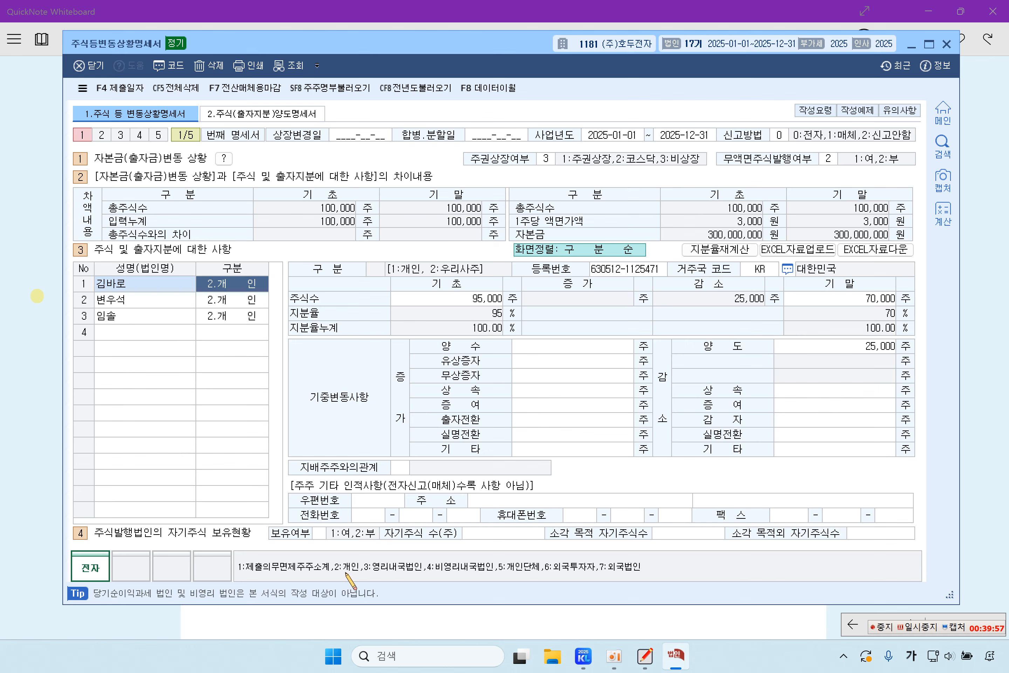
text(2)
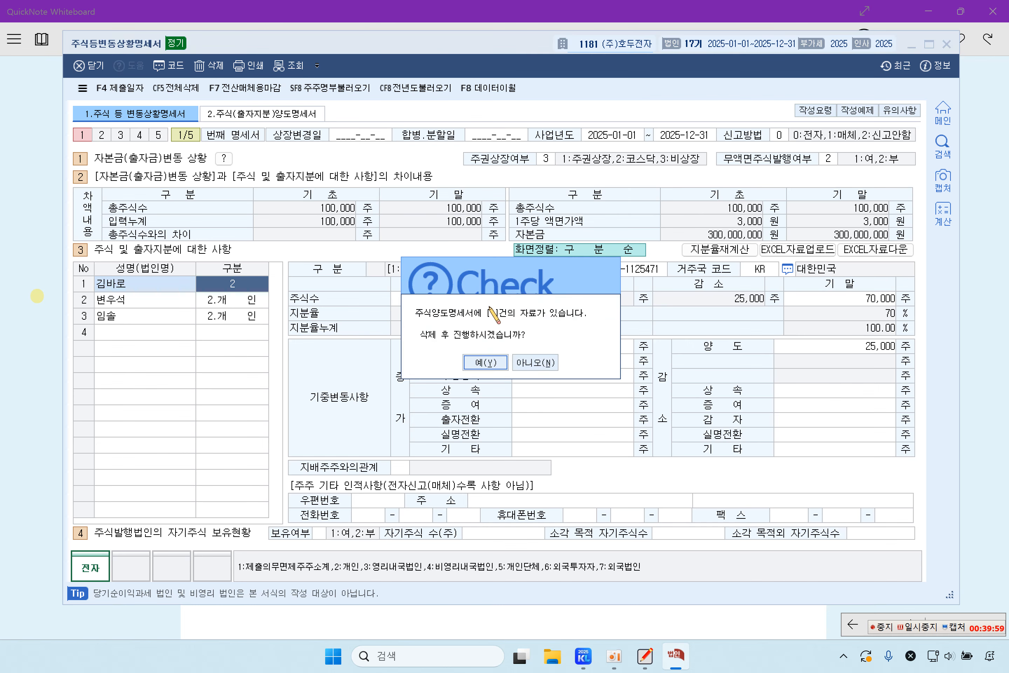
click(534, 364)
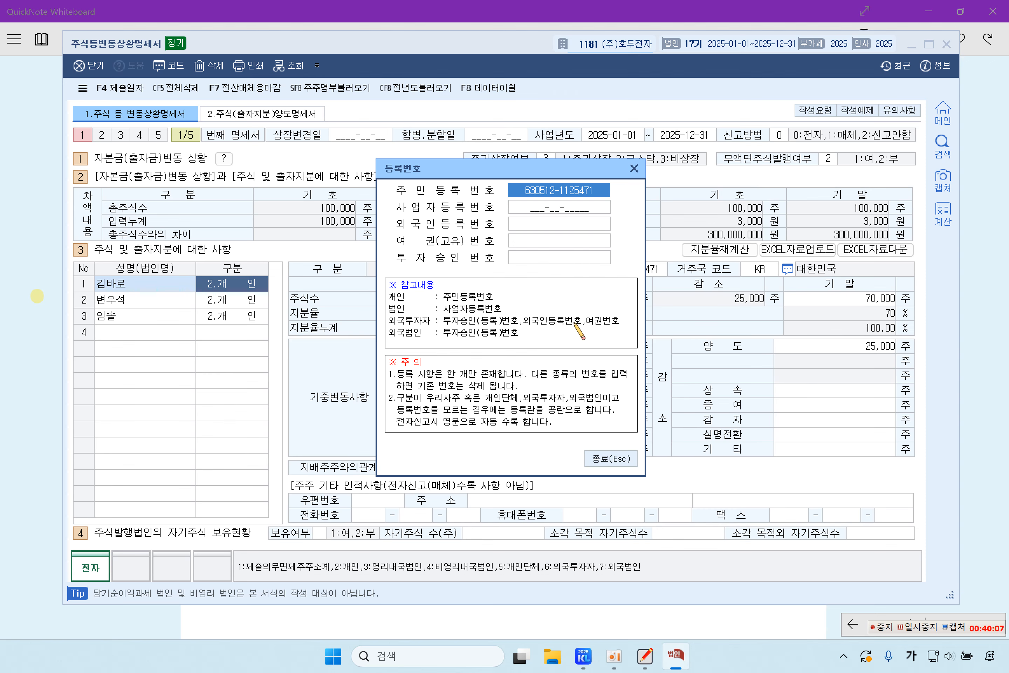
click(612, 456)
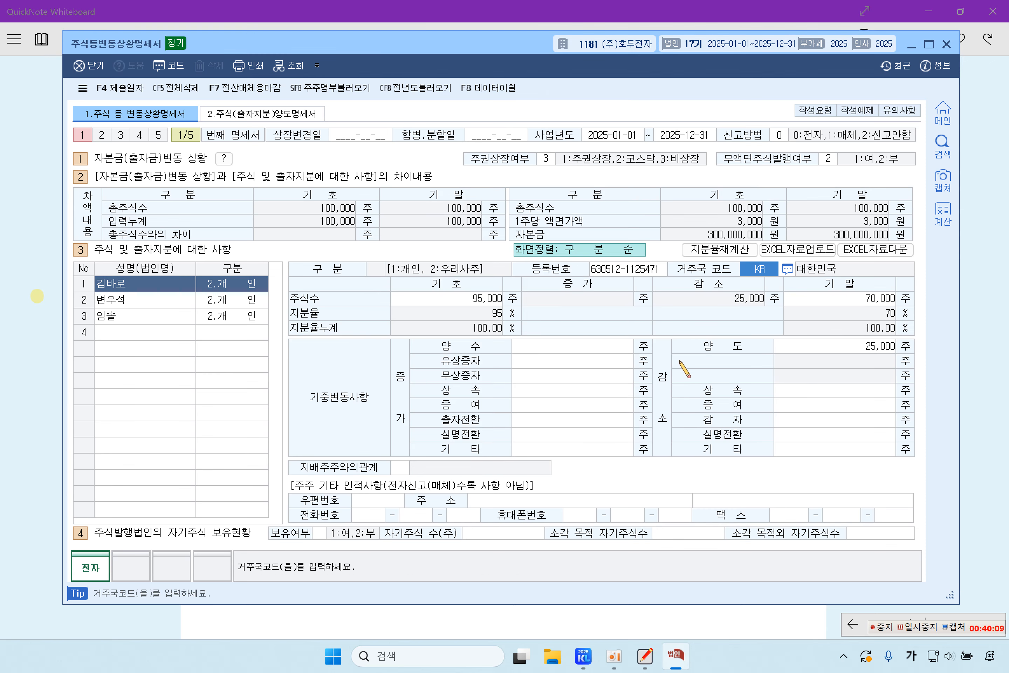
- Check the first shareholder's 기초 주식수 against the whiteboard, highlighting 95,000주 in the 2024년 말 주주명부, and return to the form
click(465, 297)
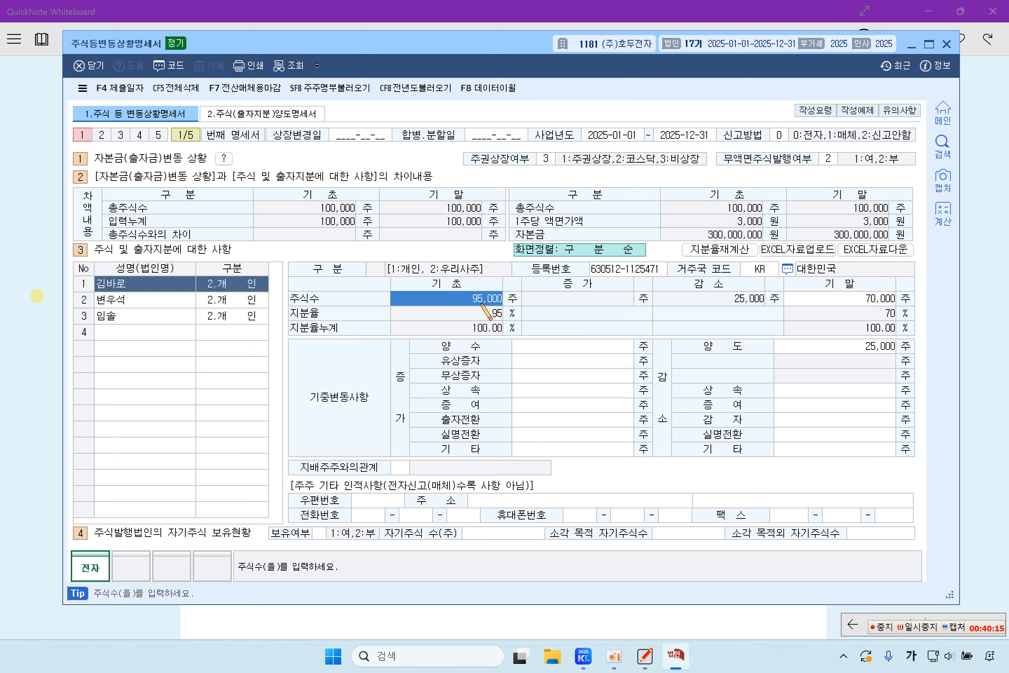
click(21, 320)
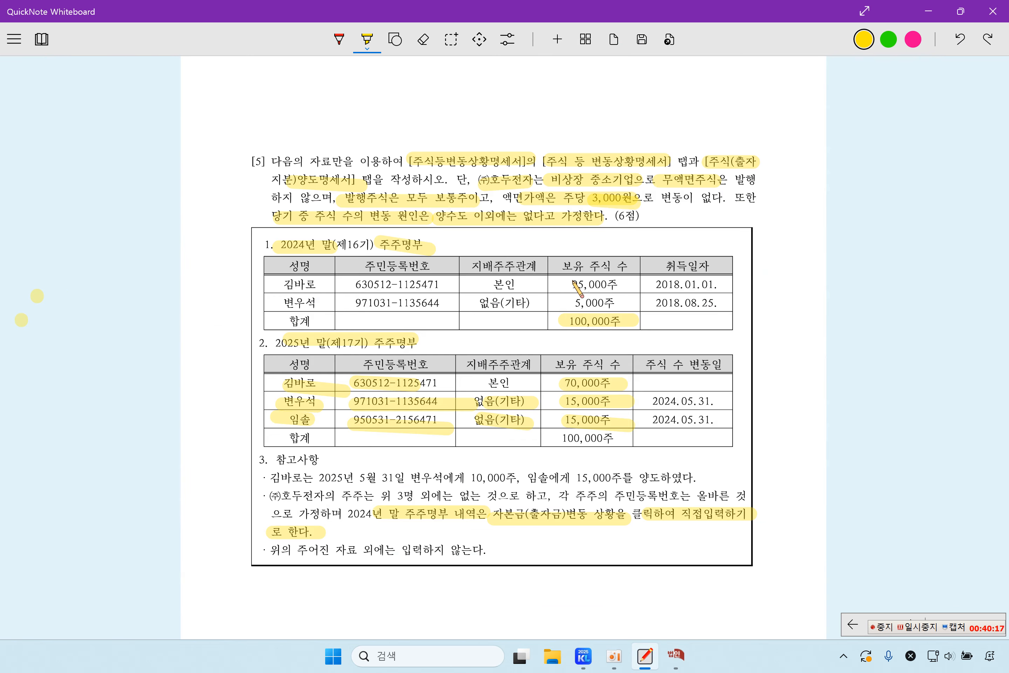
drag(561, 283, 612, 283)
click(675, 655)
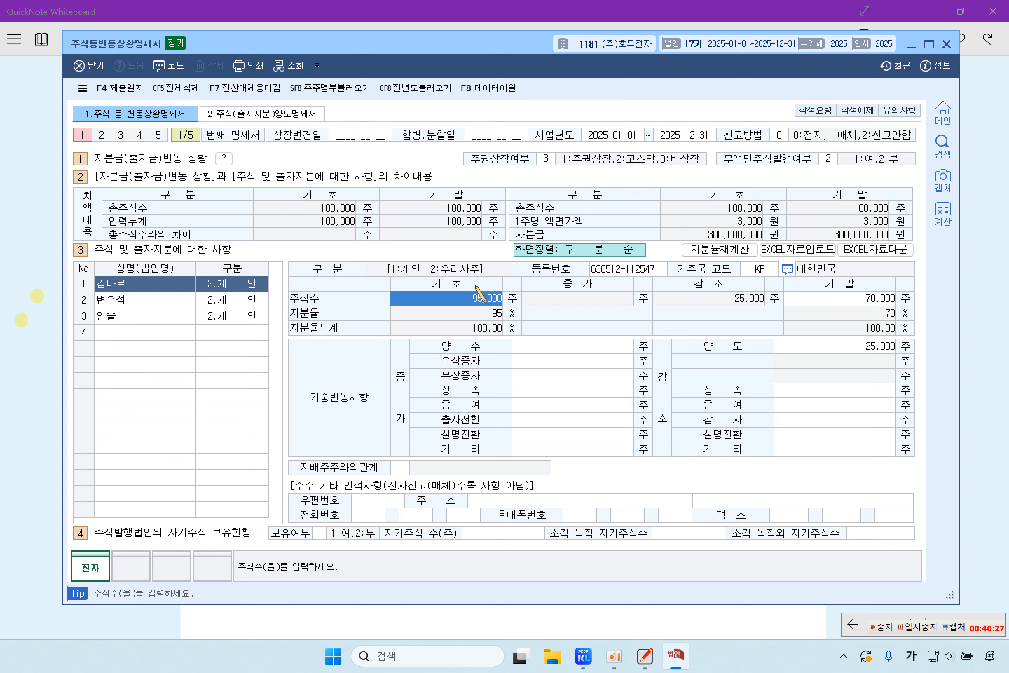
- Re-enter the second shareholder's name with 구분 2 (개인) and close the 등록번호 dialog, keeping the existing 주민등록번호
click(125, 302)
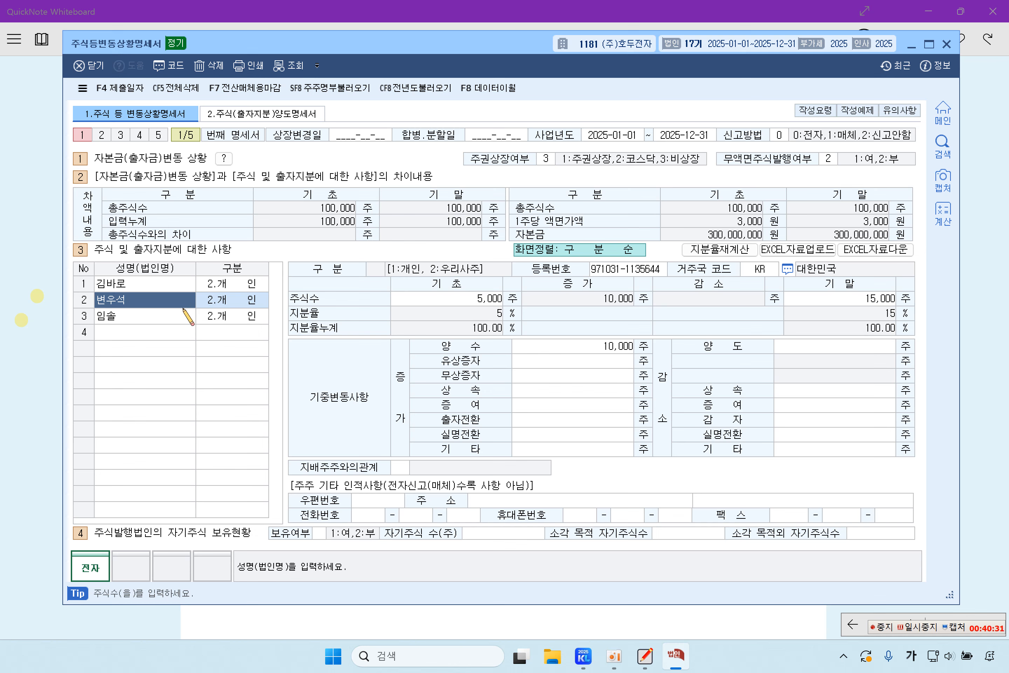
text(벼누)
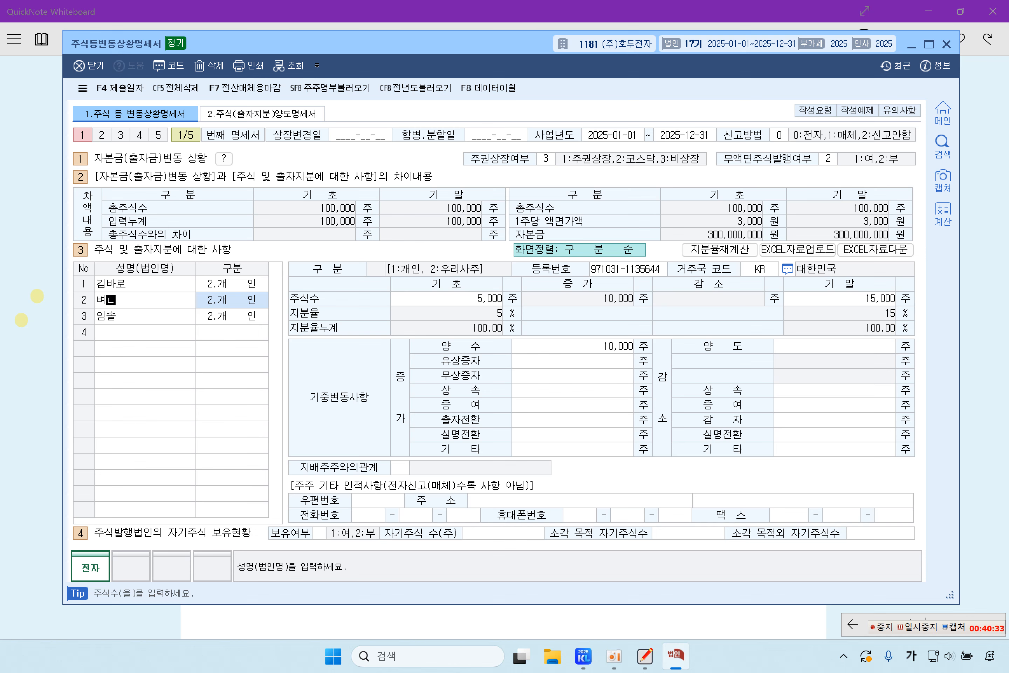
text(우석)
key(Return)
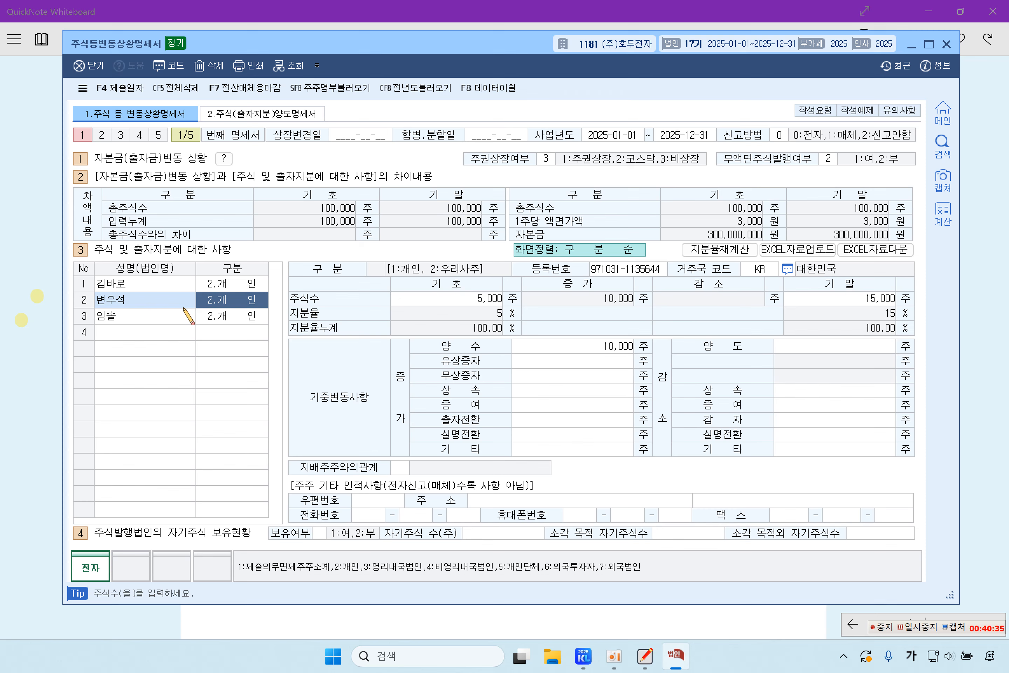
text(2)
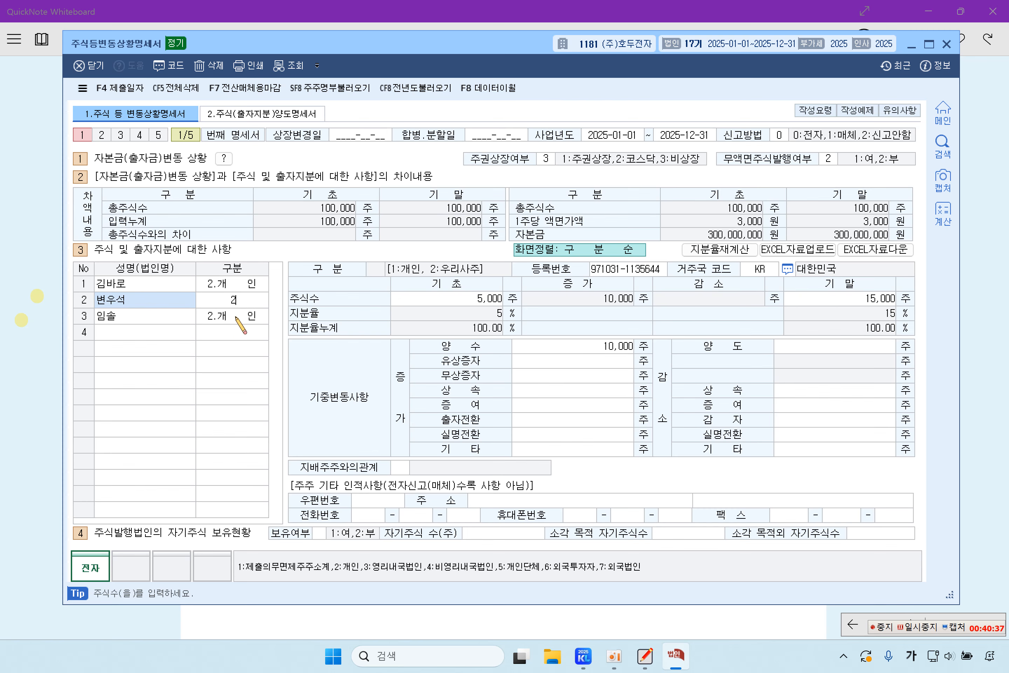
key(Return)
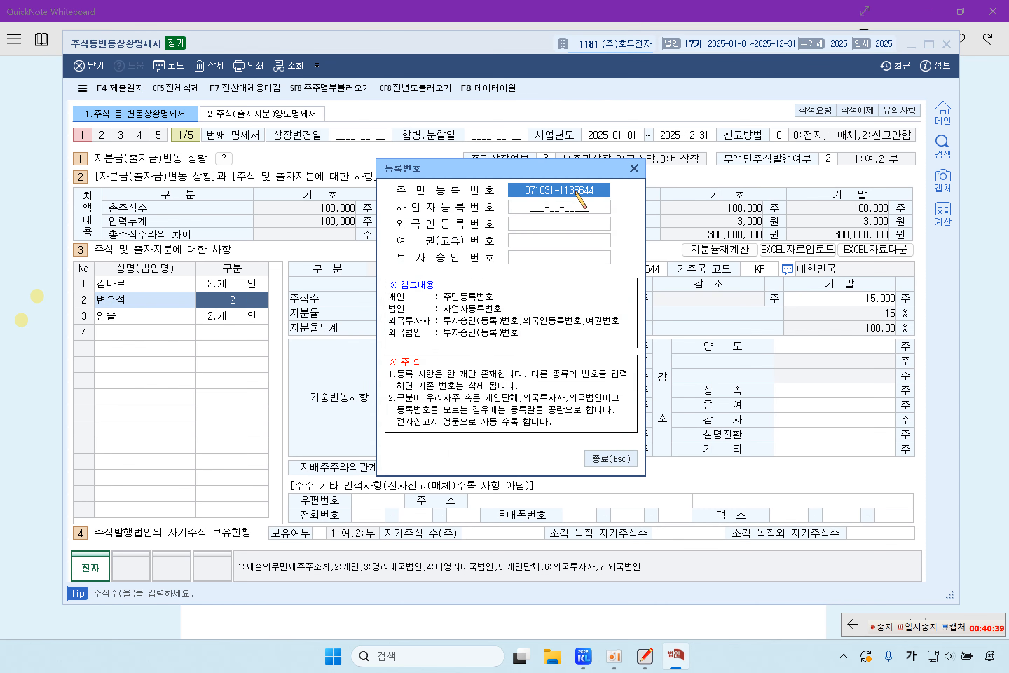
click(633, 167)
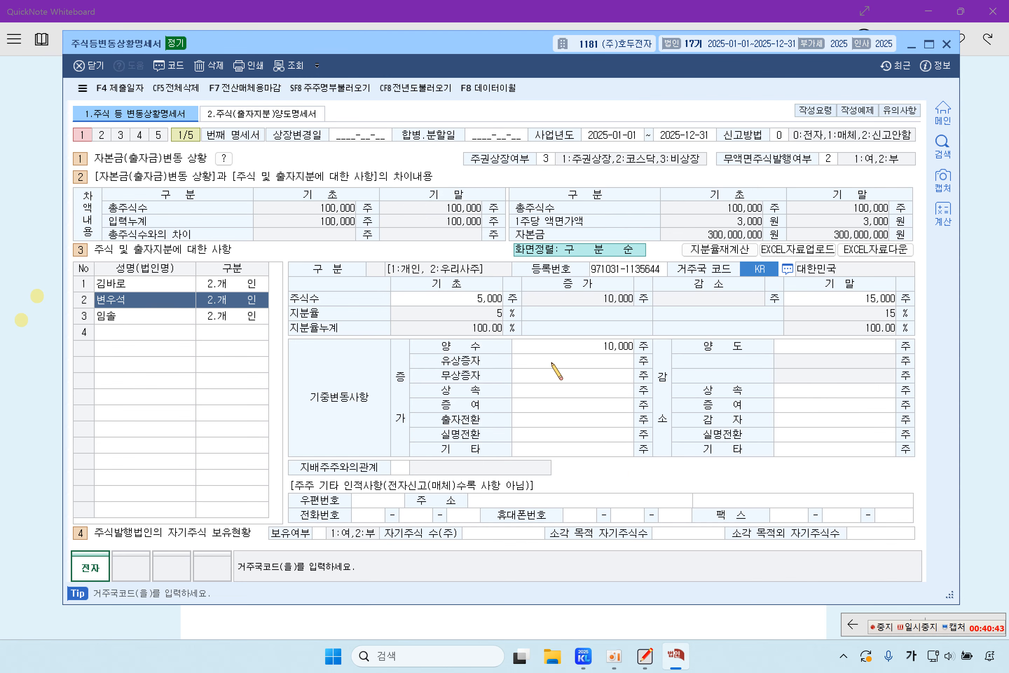
- Check the second shareholder's 기초 주식수 against the 2024년 말 주주명부 on the whiteboard and return to the form
click(482, 293)
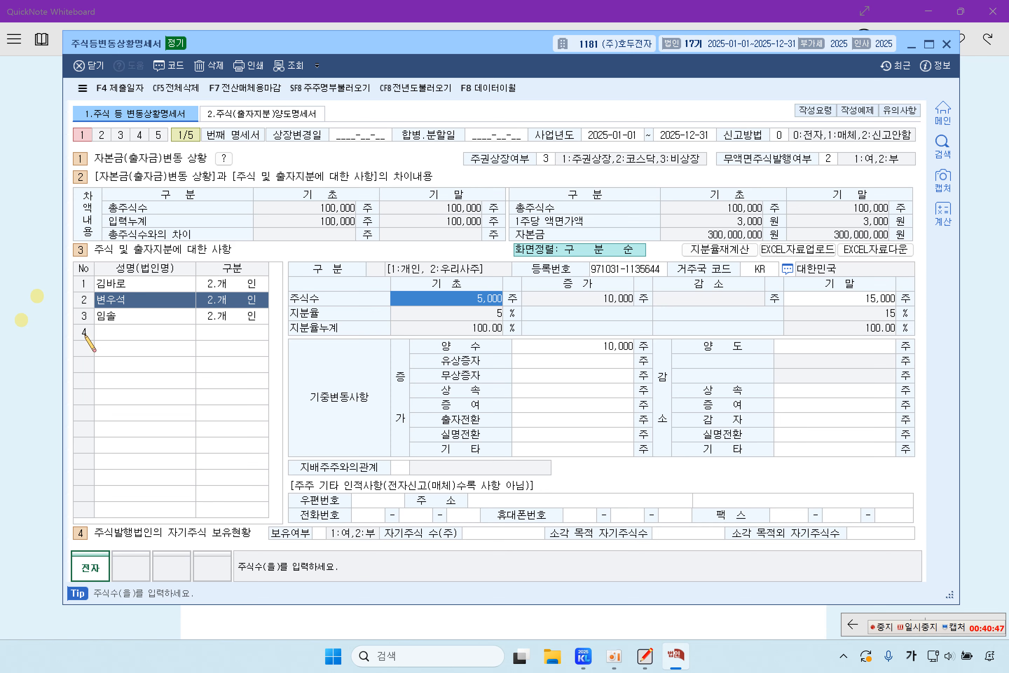
click(34, 335)
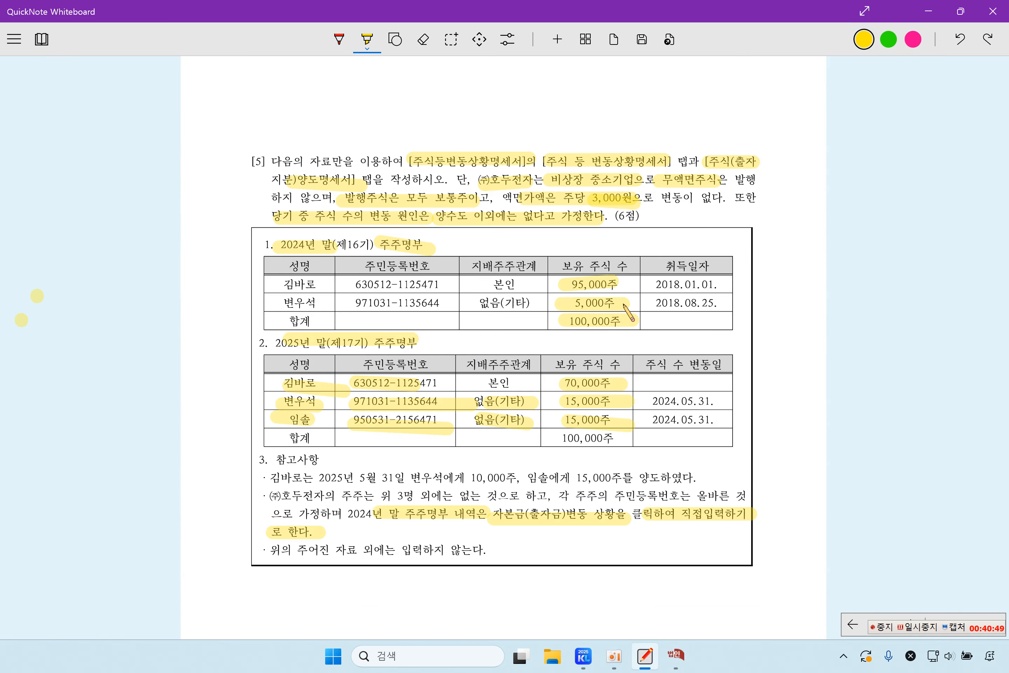
click(675, 656)
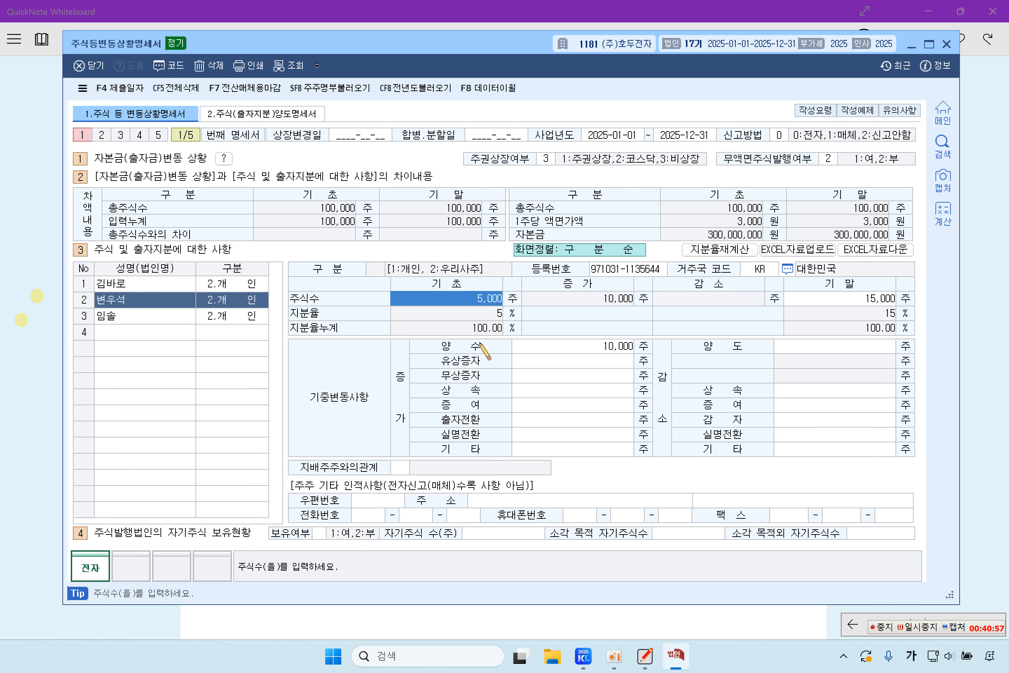
- For the third shareholder, set 구분 to 2 (개인), enter the 주민등록번호, close the 등록번호 dialog and select the 기초 주식수
click(157, 320)
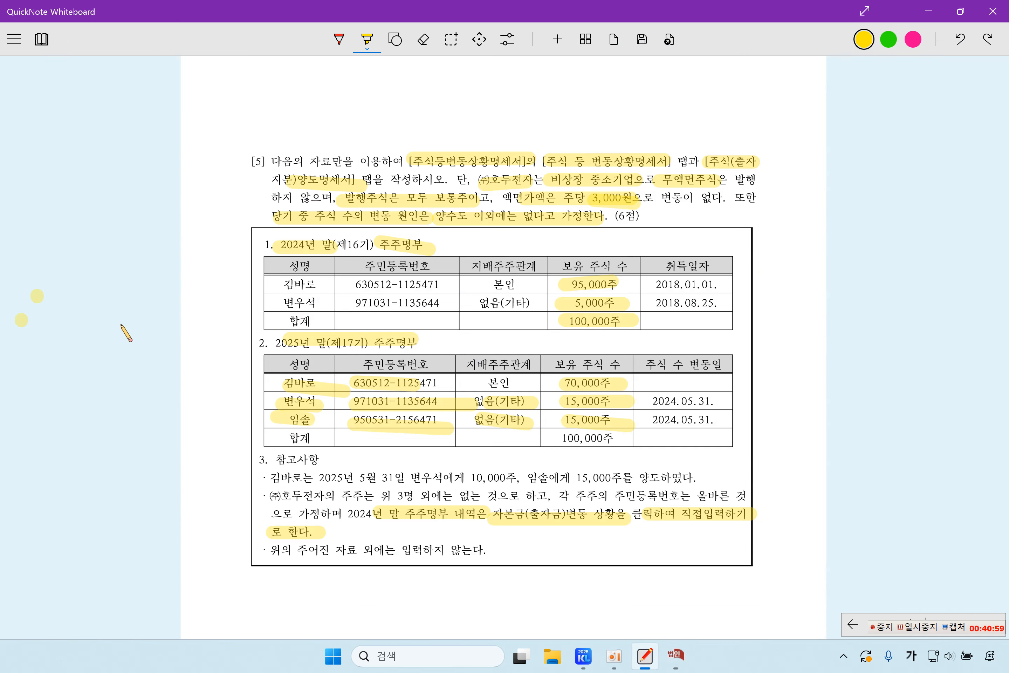
click(42, 323)
click(675, 653)
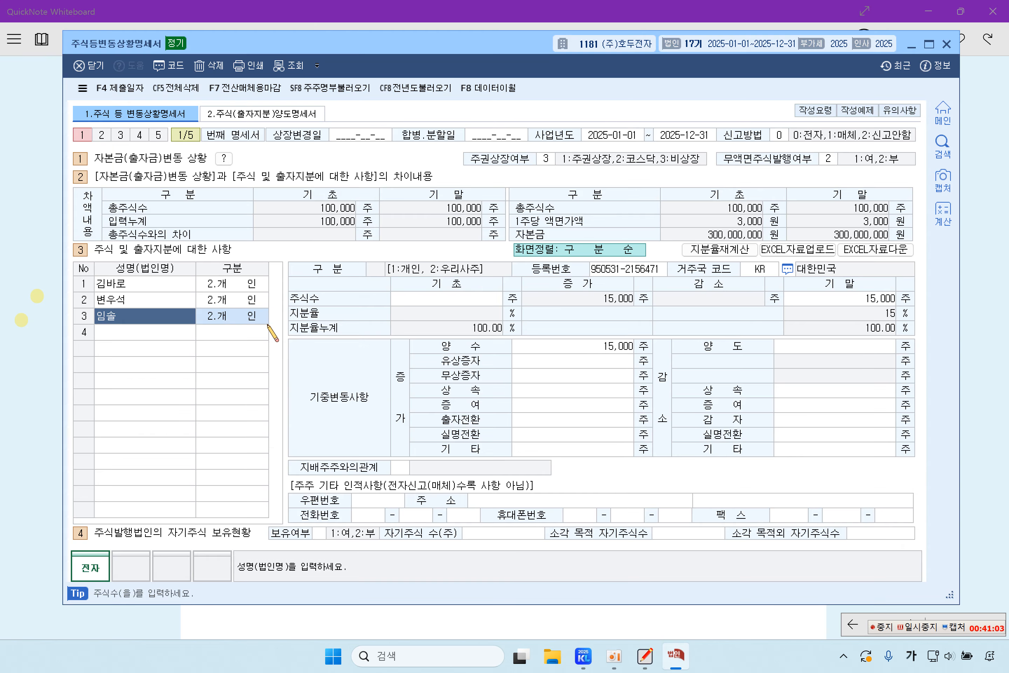
click(250, 322)
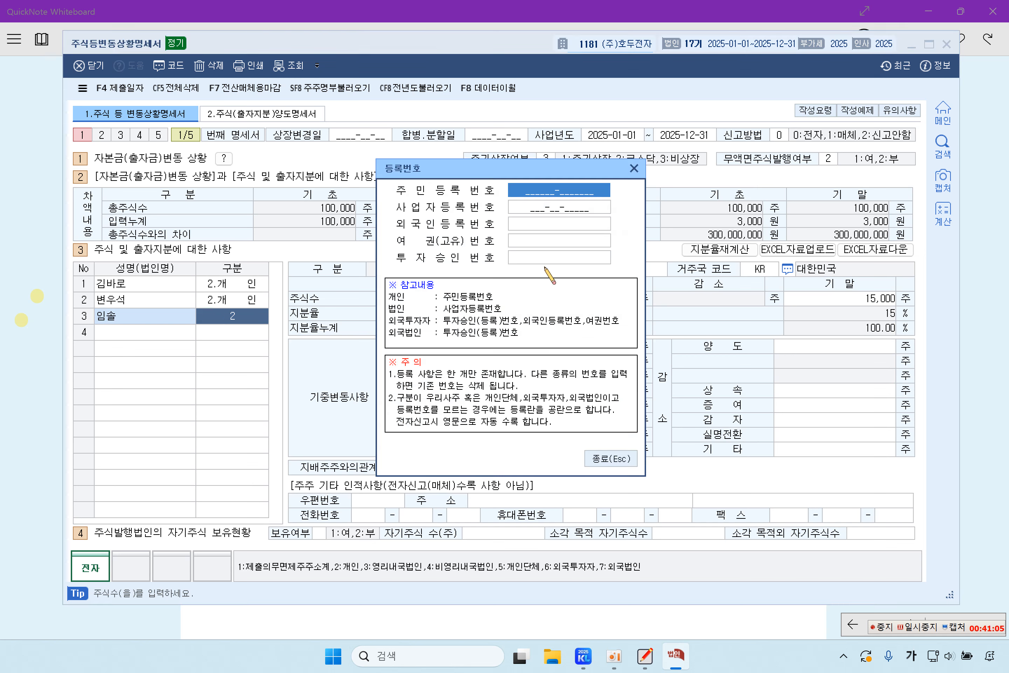
click(546, 269)
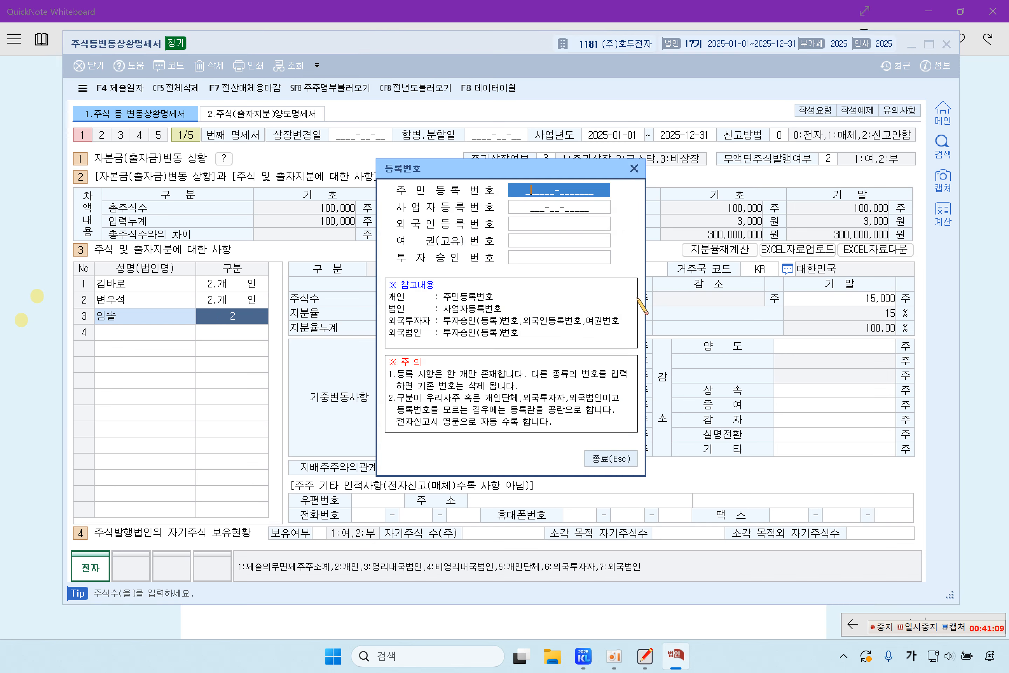
text(950531-215)
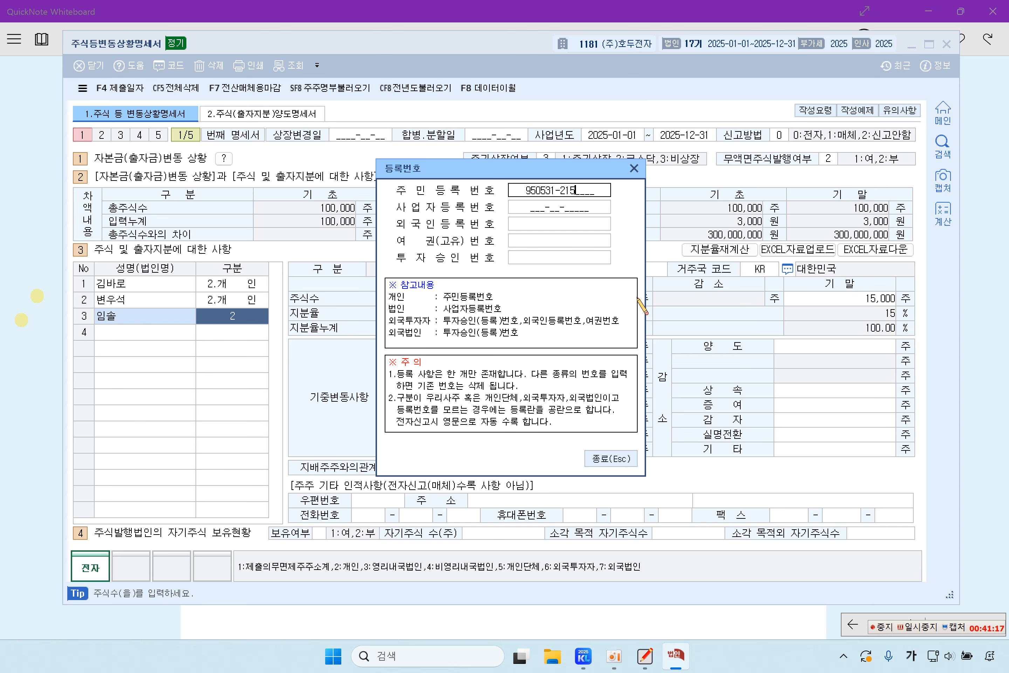
text(71)
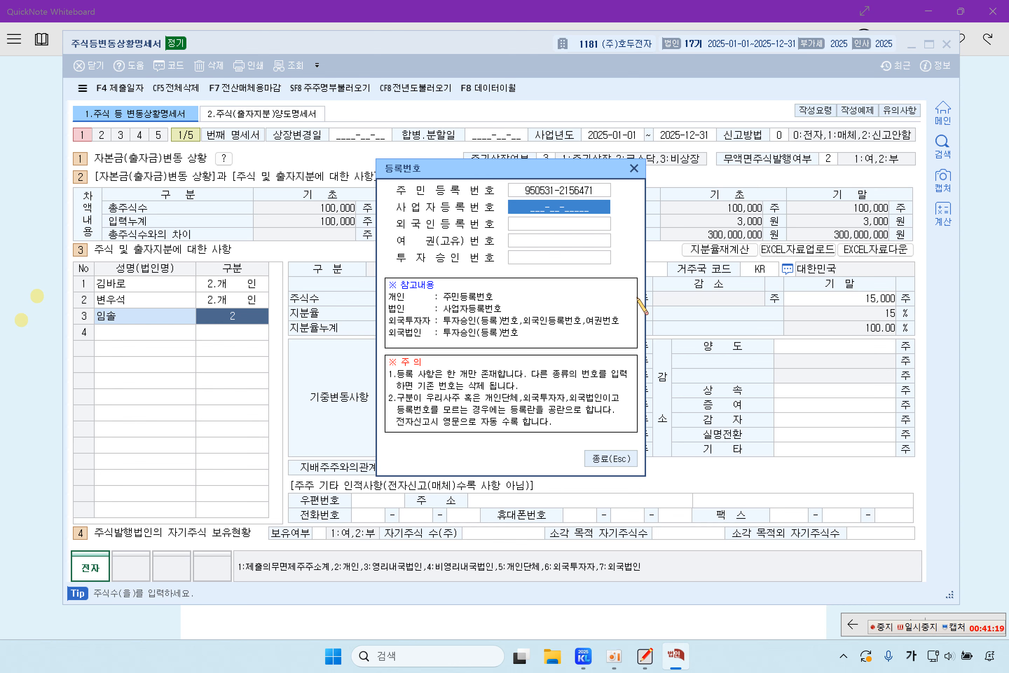
click(610, 459)
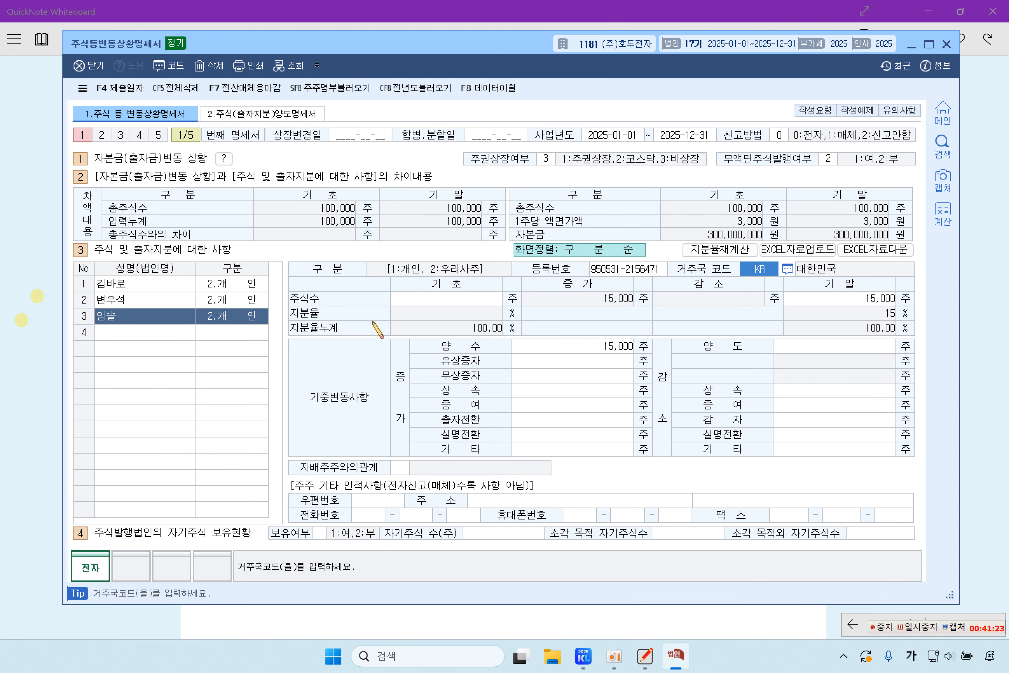
click(451, 303)
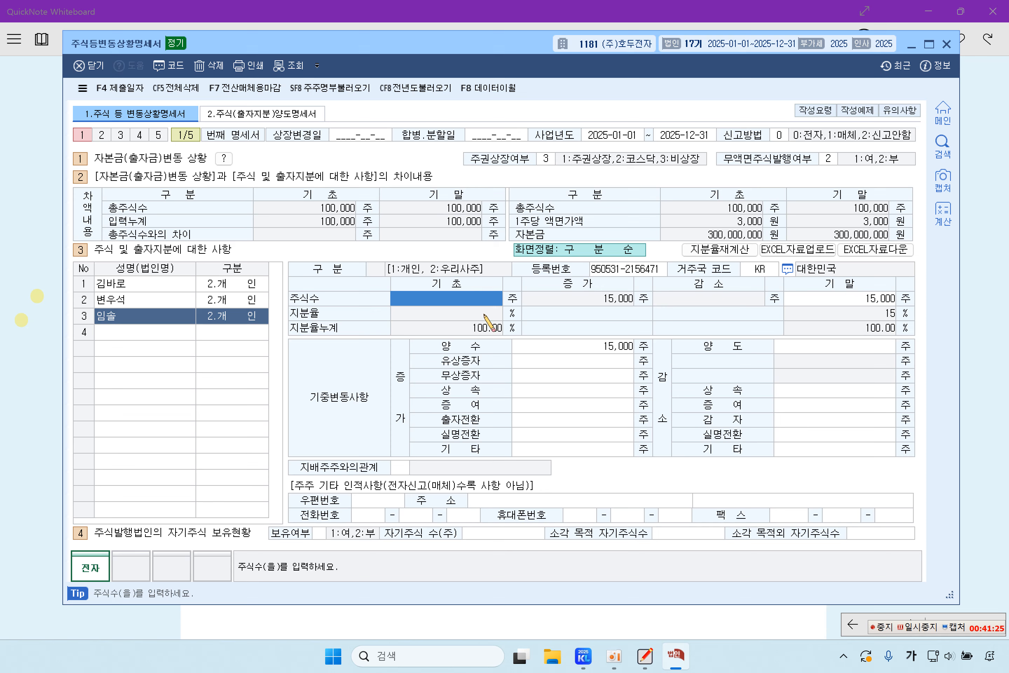
- Go through the three shareholders, then highlight the 참고사항 text on the whiteboard about the 2025년 5월 31일 양도 of 10,000주 and 15,000주
click(161, 285)
click(162, 300)
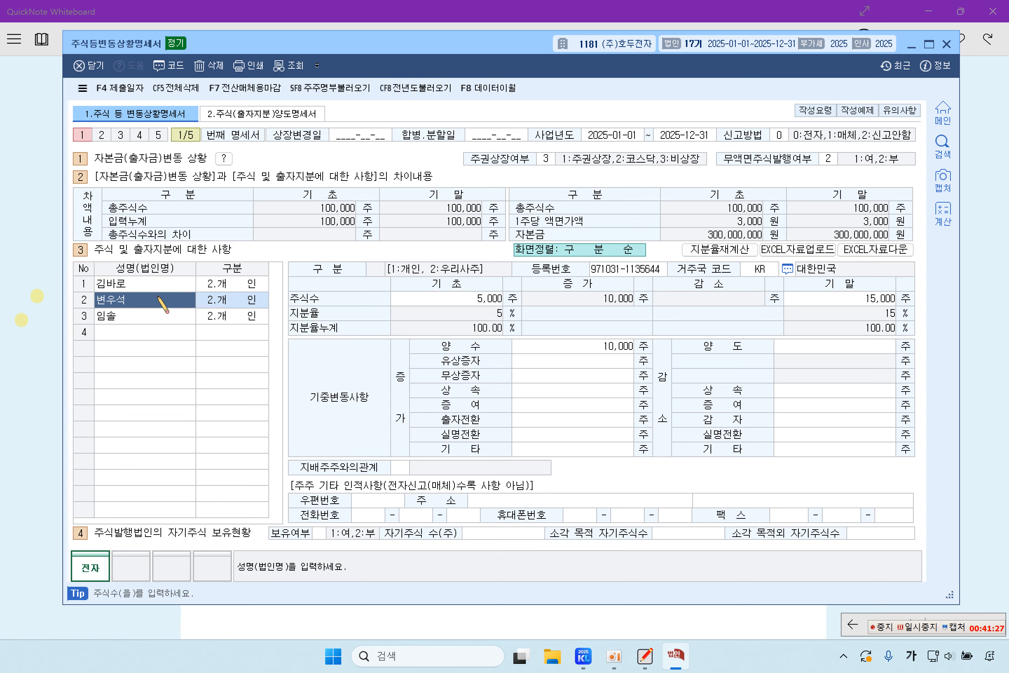
click(161, 316)
click(15, 315)
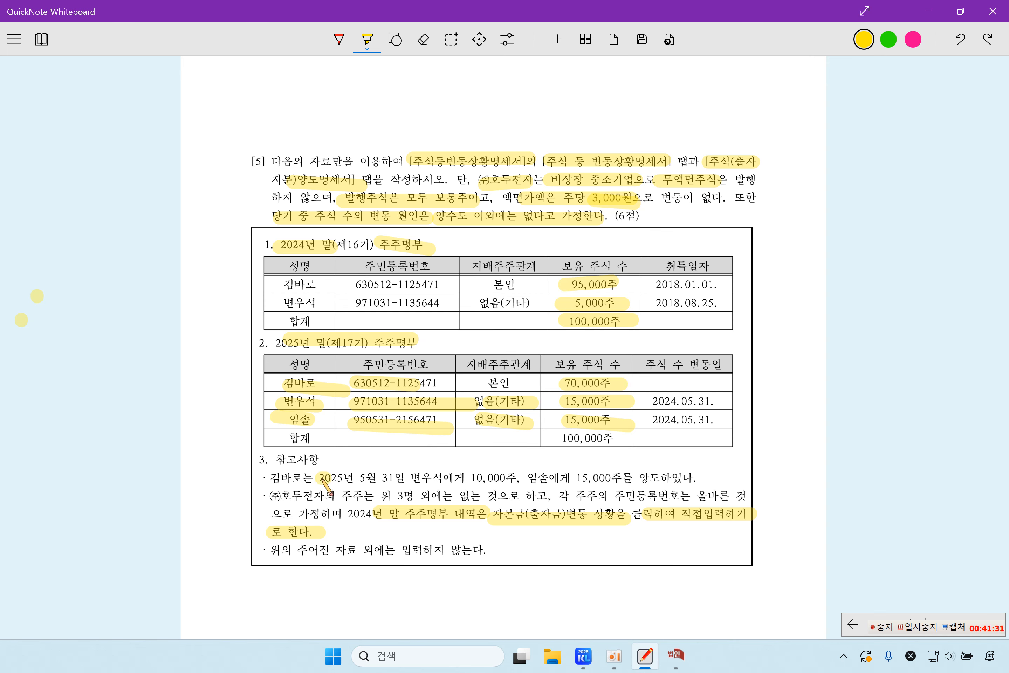
drag(322, 477, 663, 478)
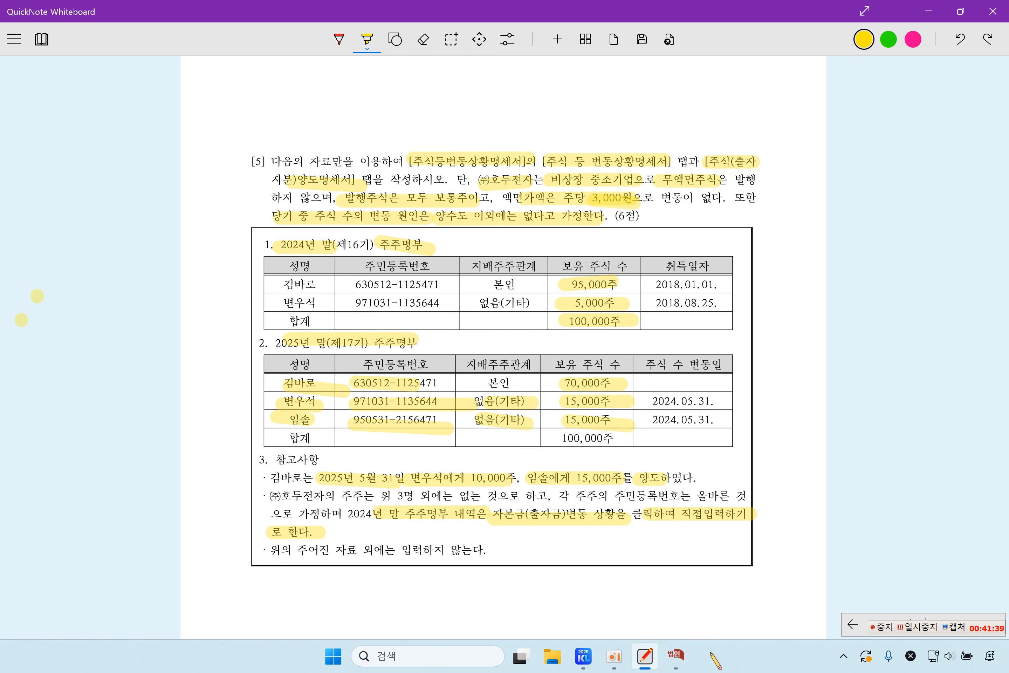
- Return to 주식등변동상황명세서 and check the first shareholder's 양도 share count under 감소
click(675, 655)
click(135, 285)
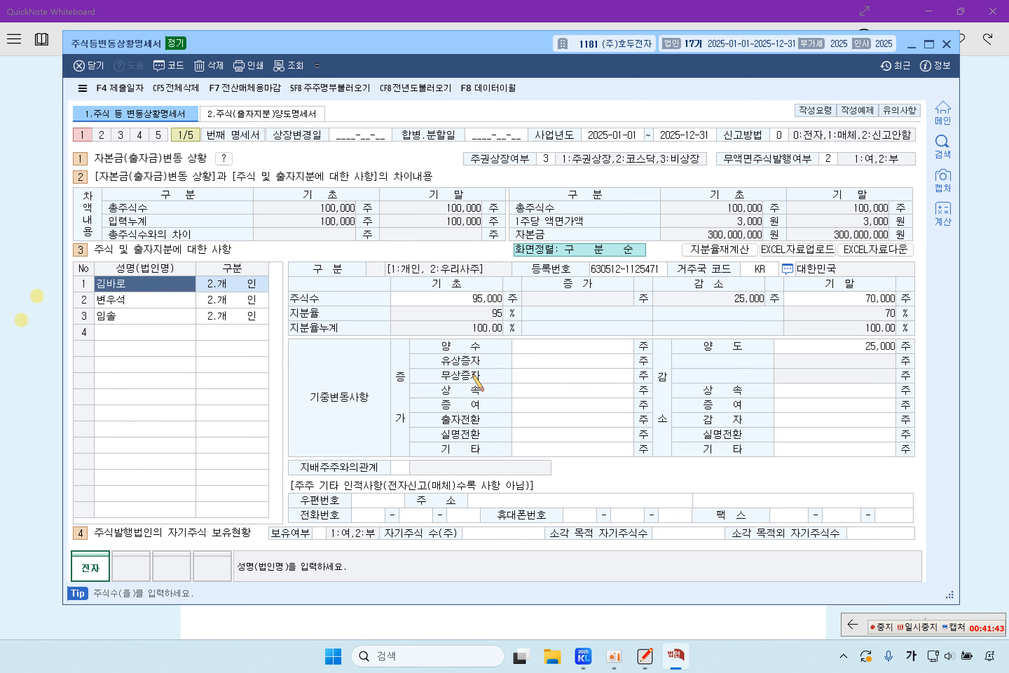
click(826, 346)
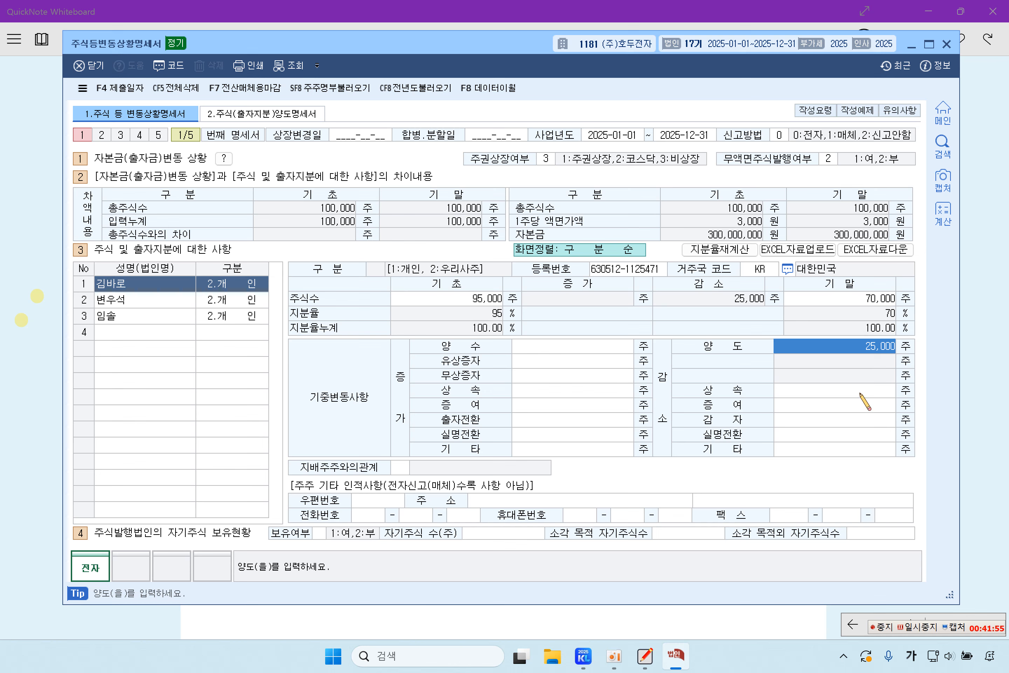
- Check the second shareholder's 기초 주식수, 양수 increase and 기말 주식수
click(157, 305)
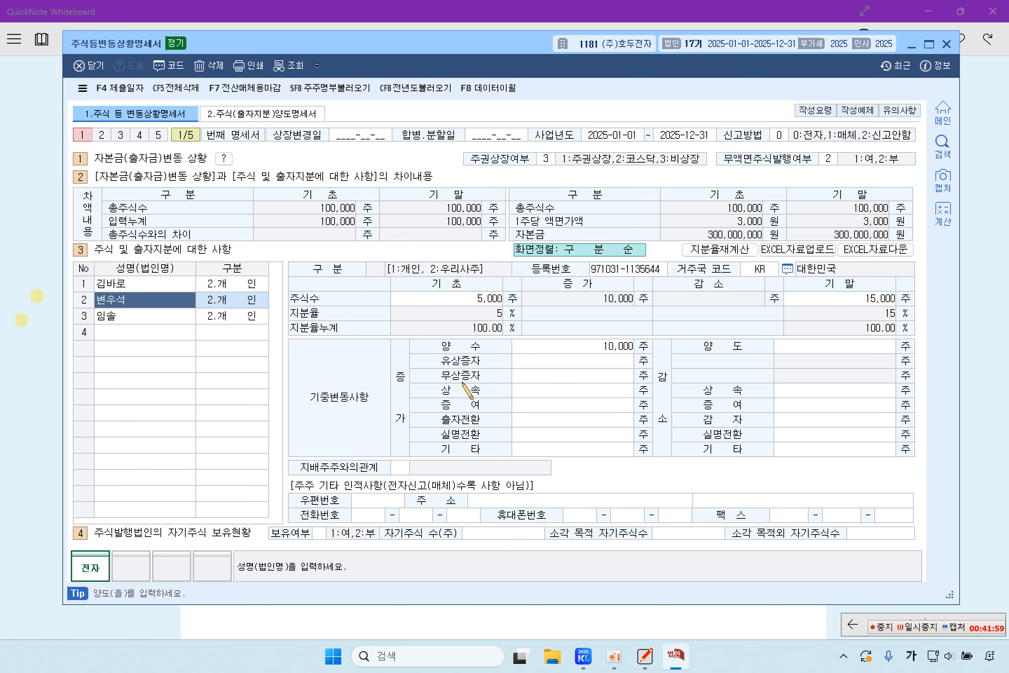
click(590, 344)
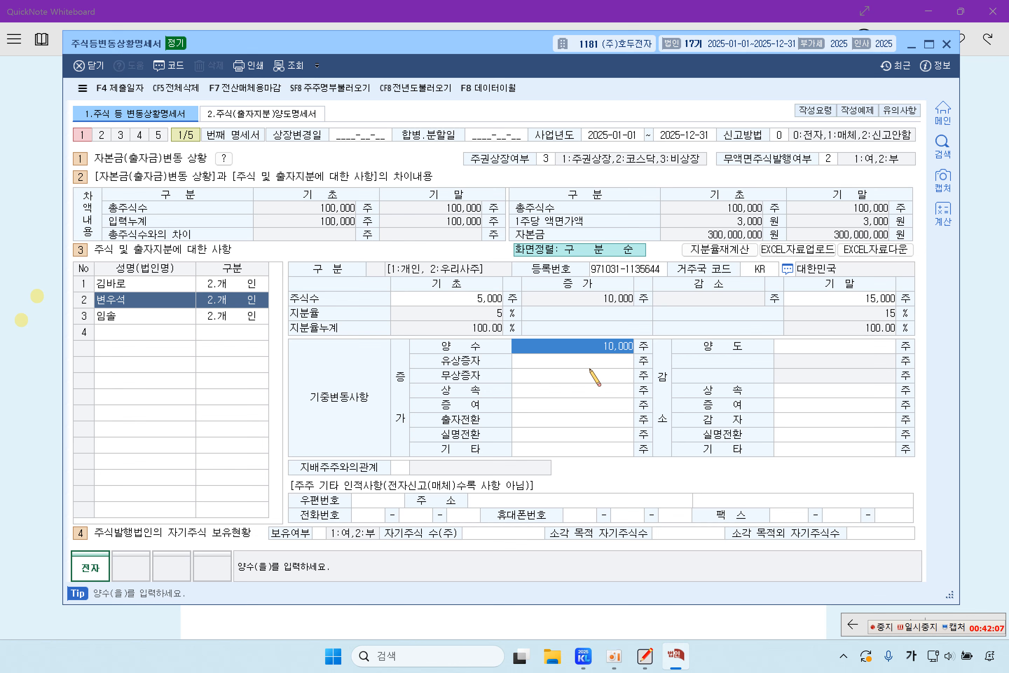
click(492, 298)
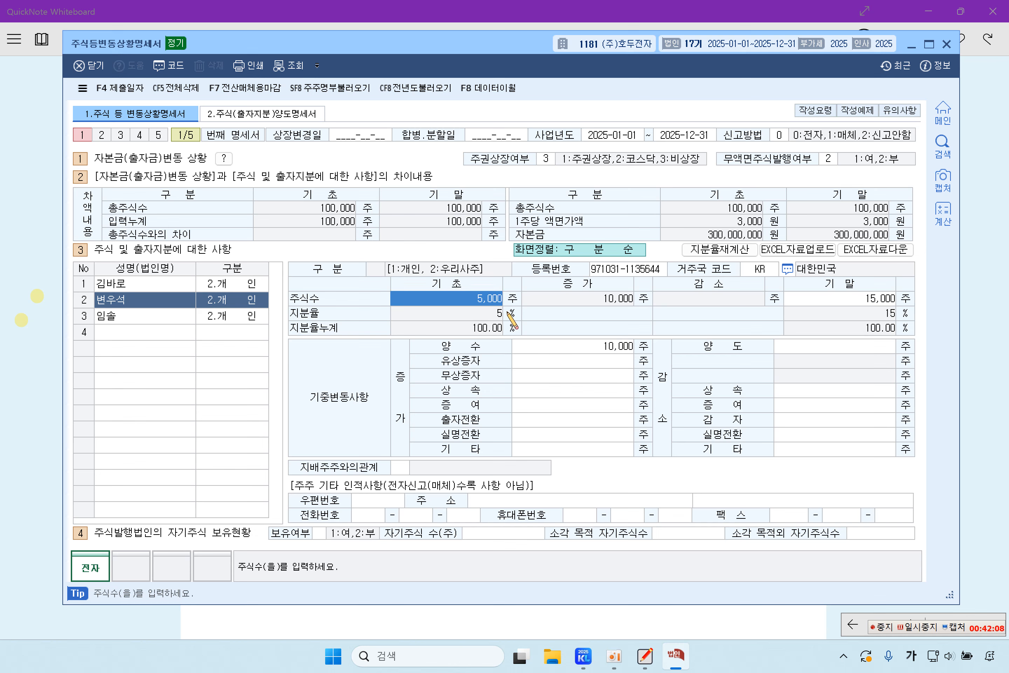
click(585, 345)
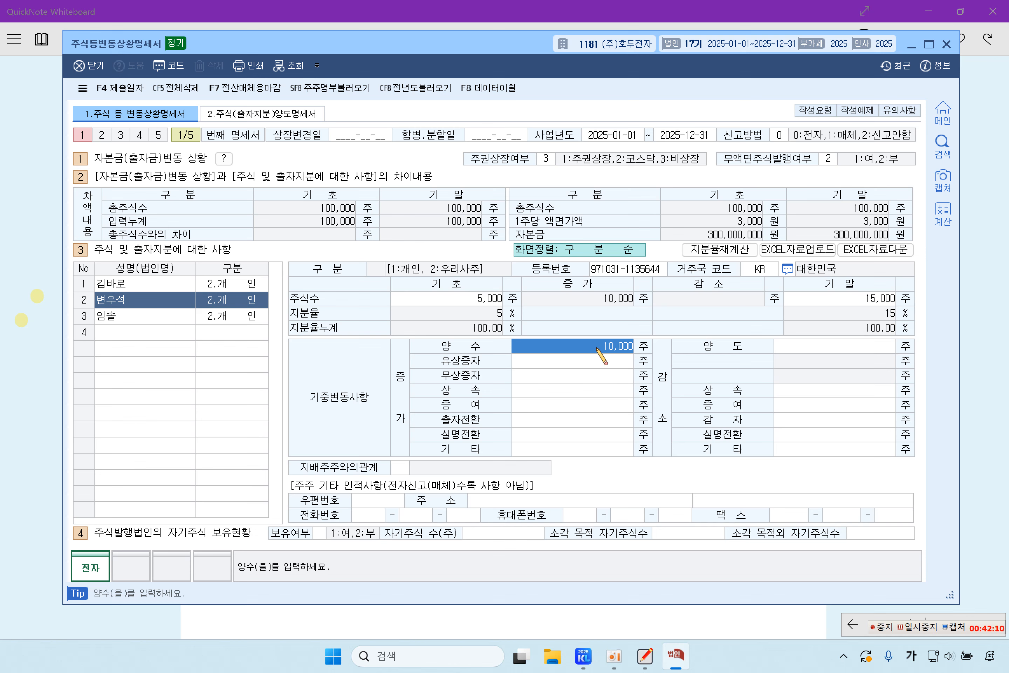
click(858, 300)
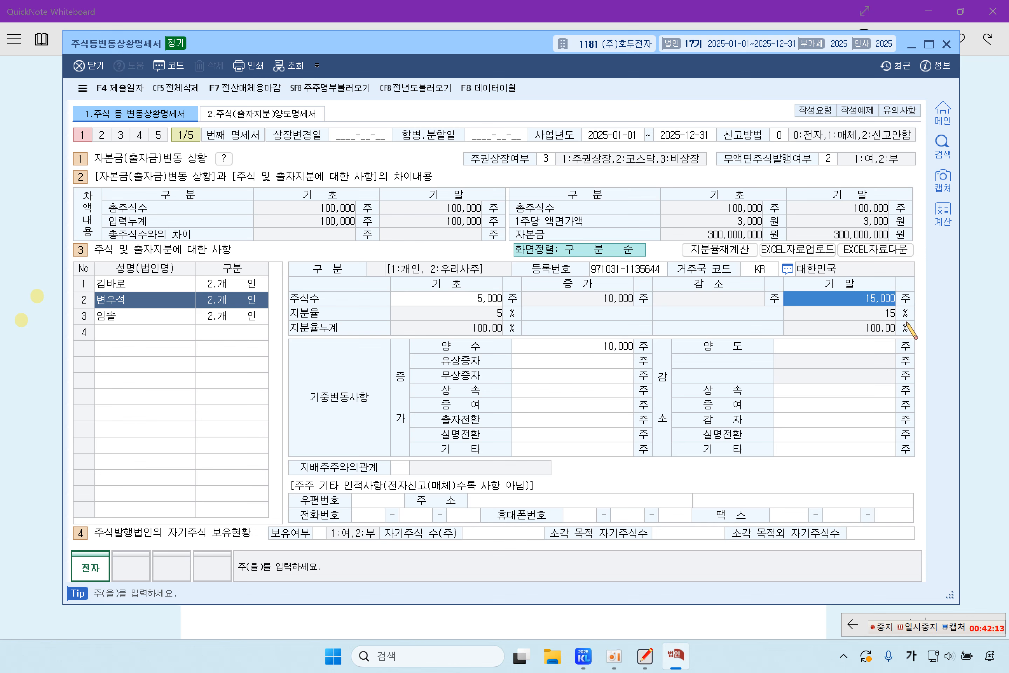
- Check the third shareholder's 기초 주식수, 양수 increase and 기말 주식수
click(155, 316)
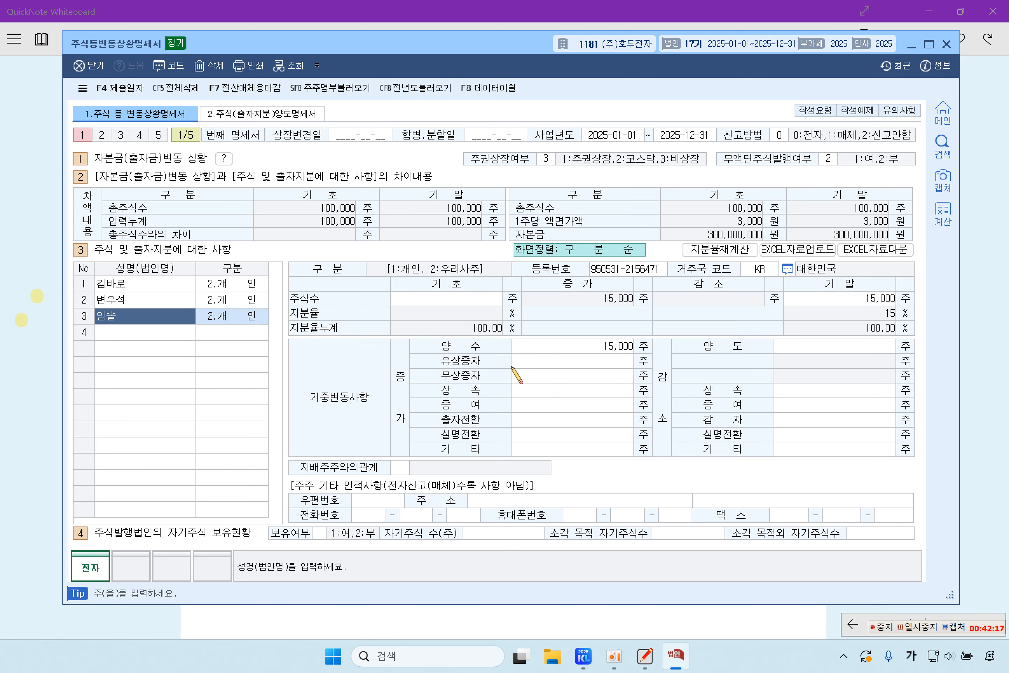
click(468, 297)
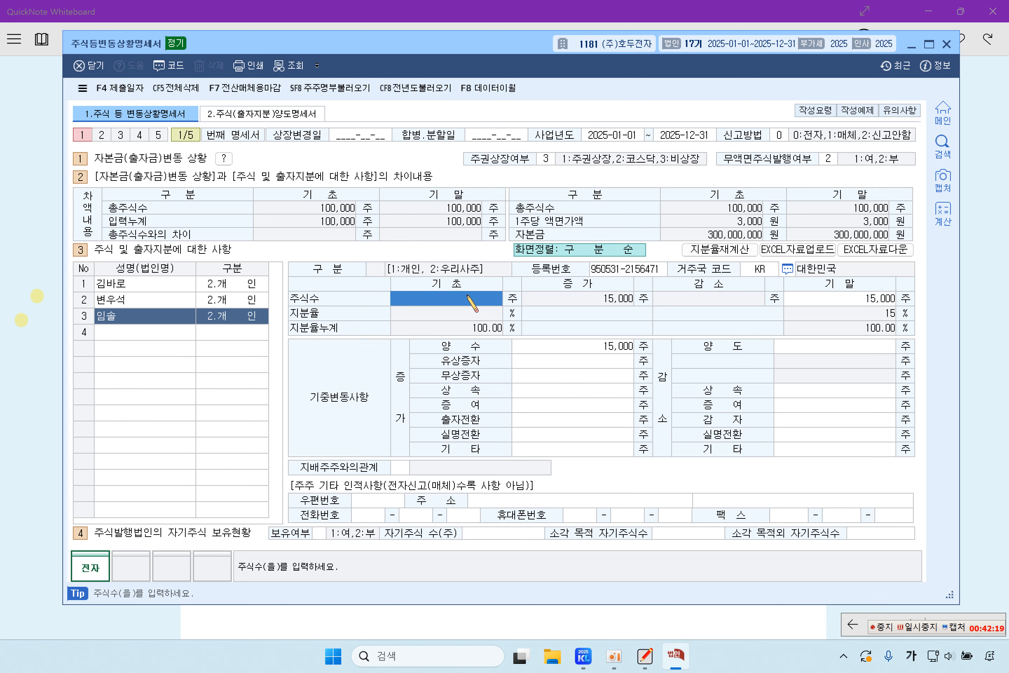
click(578, 346)
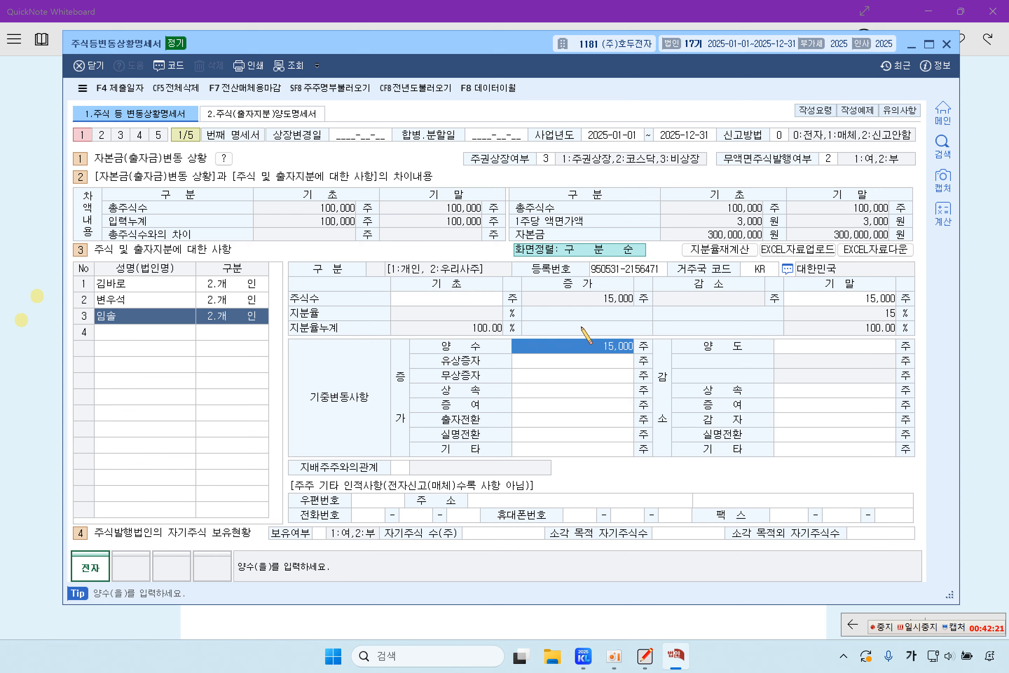
click(858, 300)
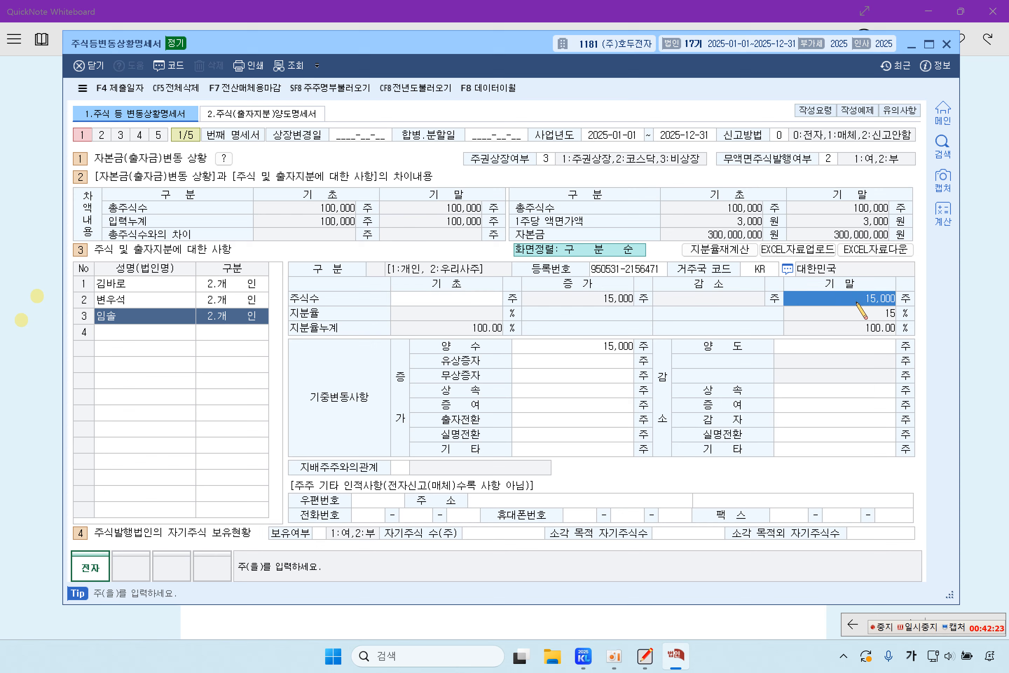
click(626, 350)
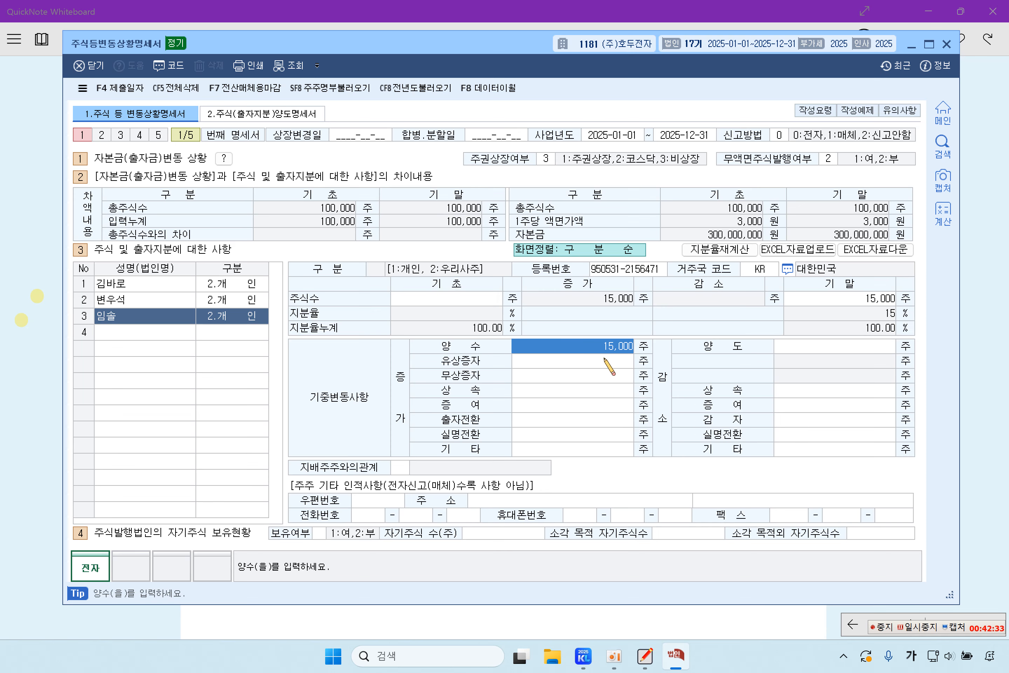
- Reread the 참고사항 of problem [5] on the whiteboard and return to 주식등변동상황명세서
click(31, 349)
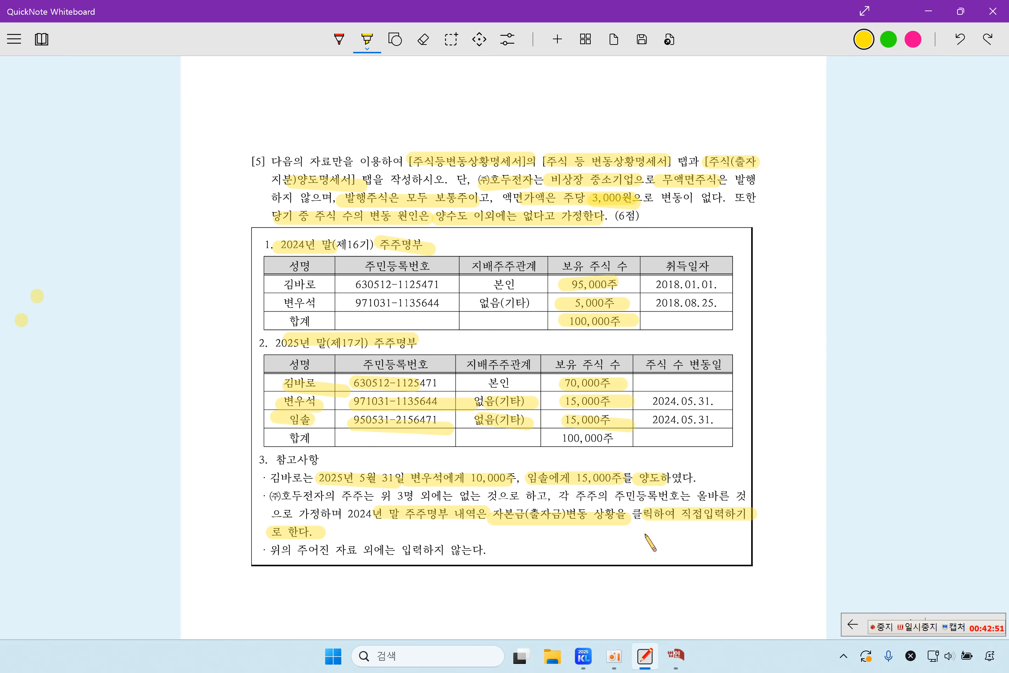
click(675, 659)
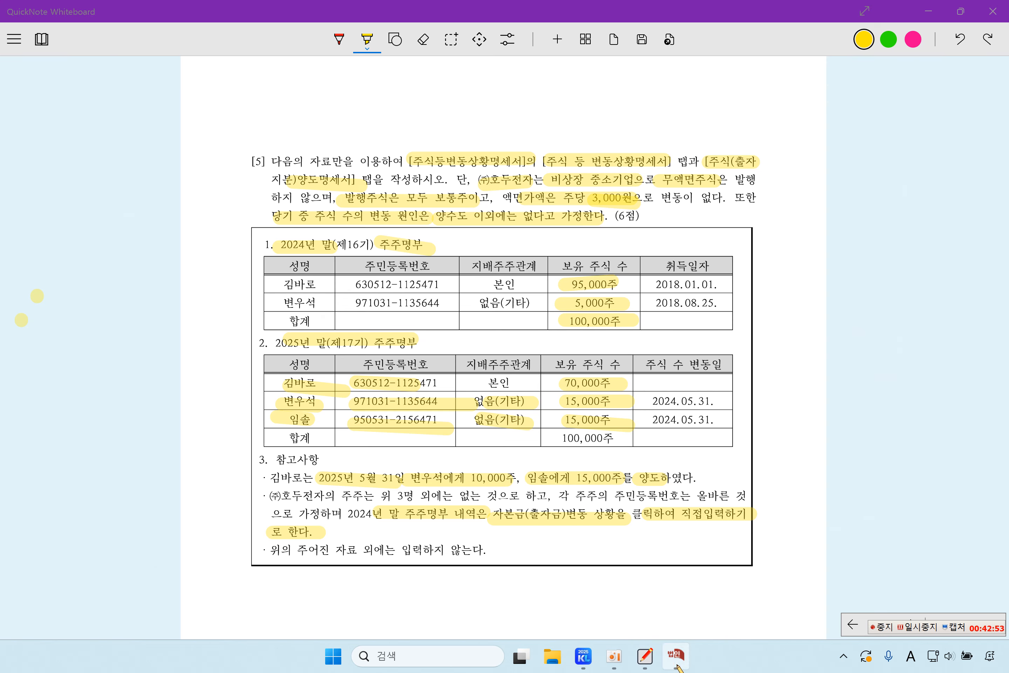
click(676, 655)
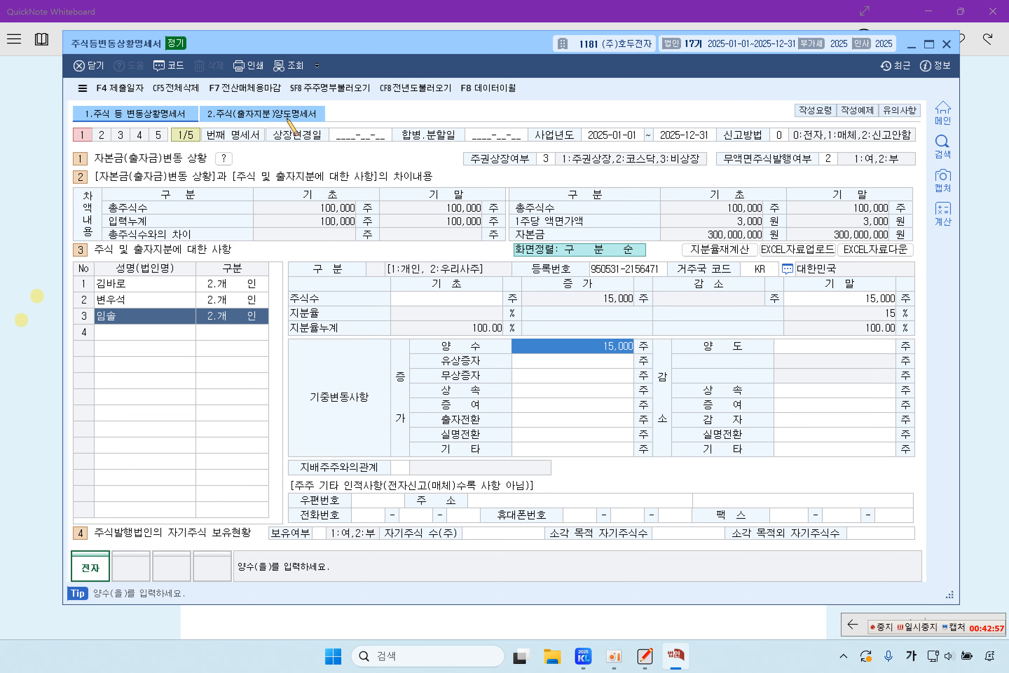
- Open 주식(출자지분)양도명세서 and check the transferor's 양도일자, 취득일자 and 주식수(출자좌수) under 주식(출자지분)양도내용
click(287, 120)
click(164, 298)
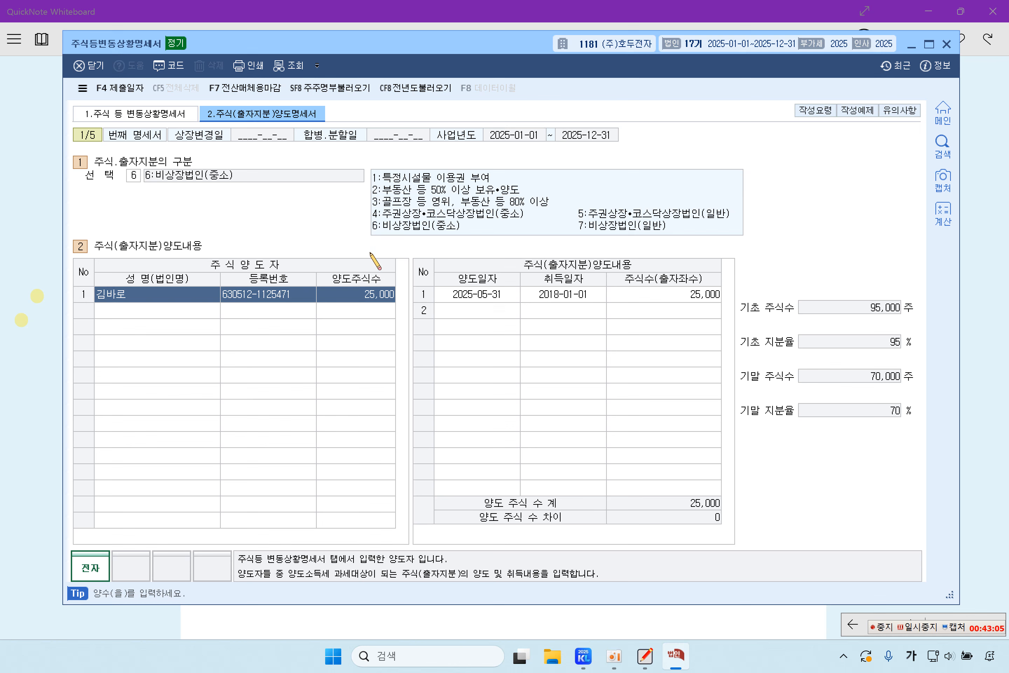
click(480, 293)
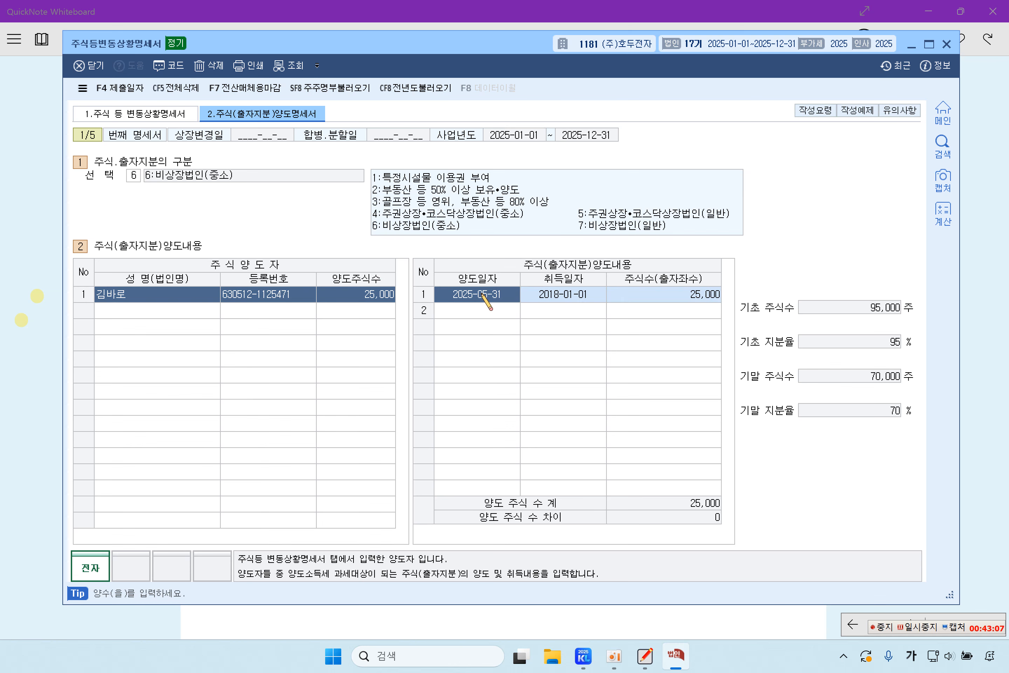
click(555, 295)
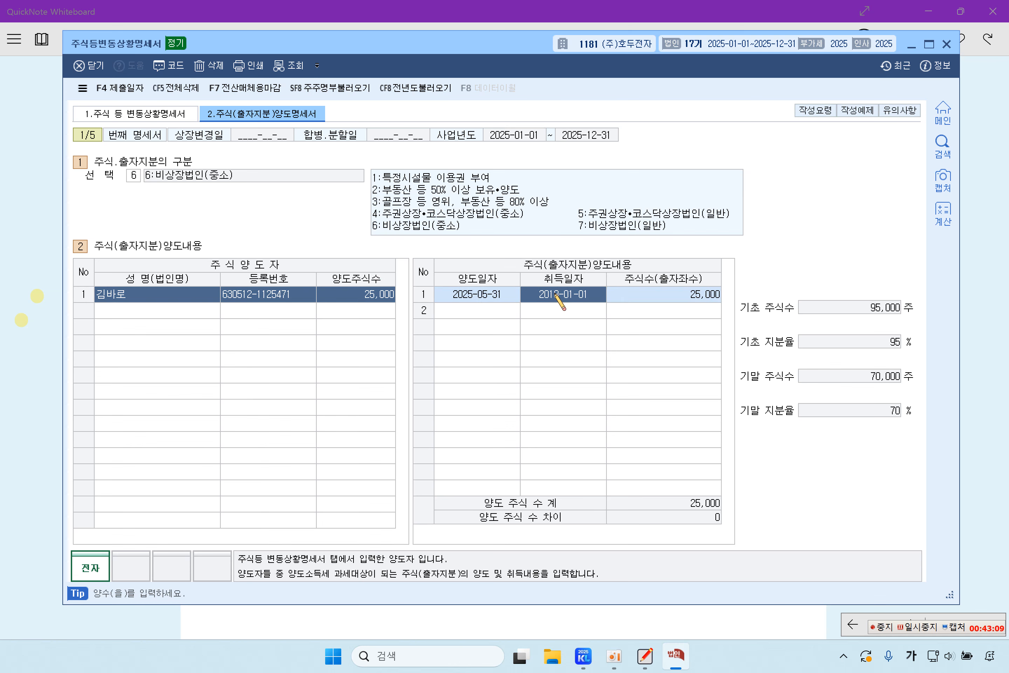
click(658, 295)
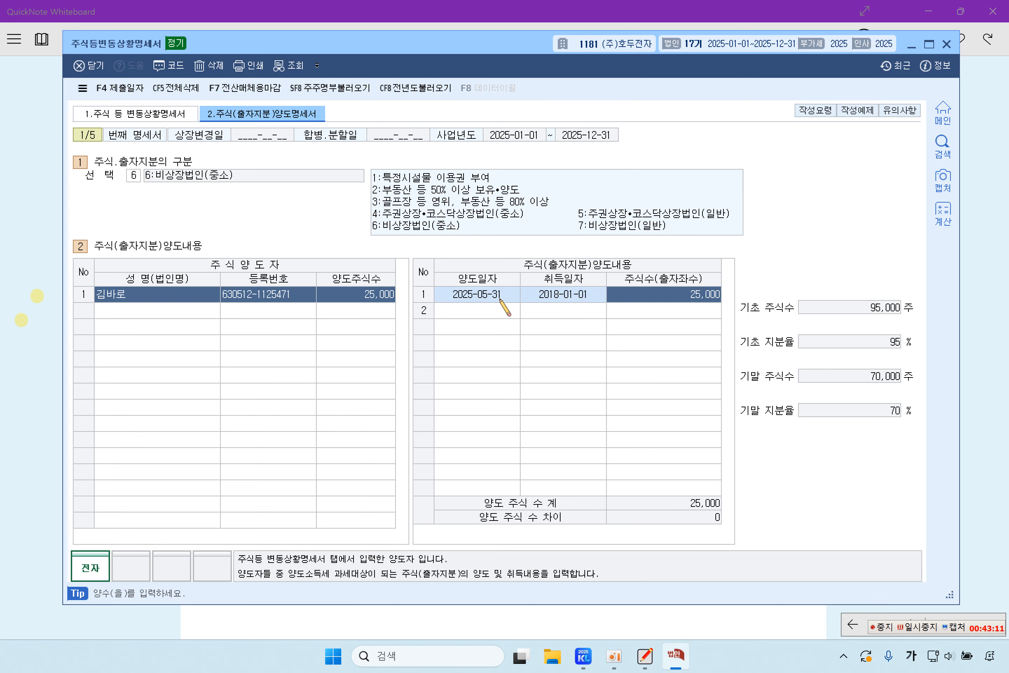
click(480, 296)
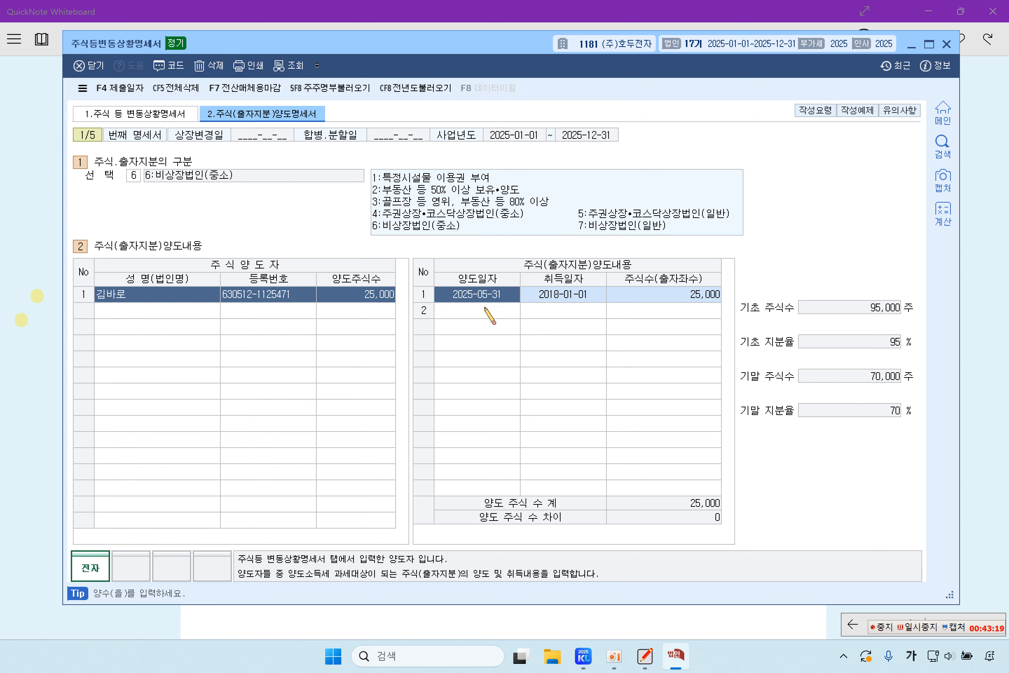
click(578, 299)
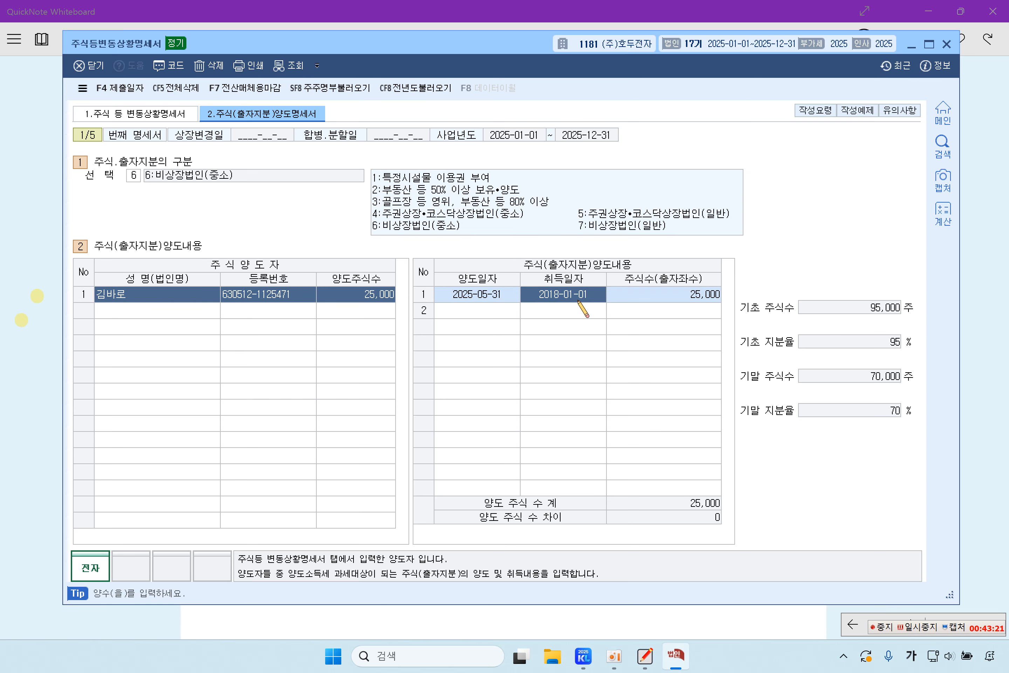